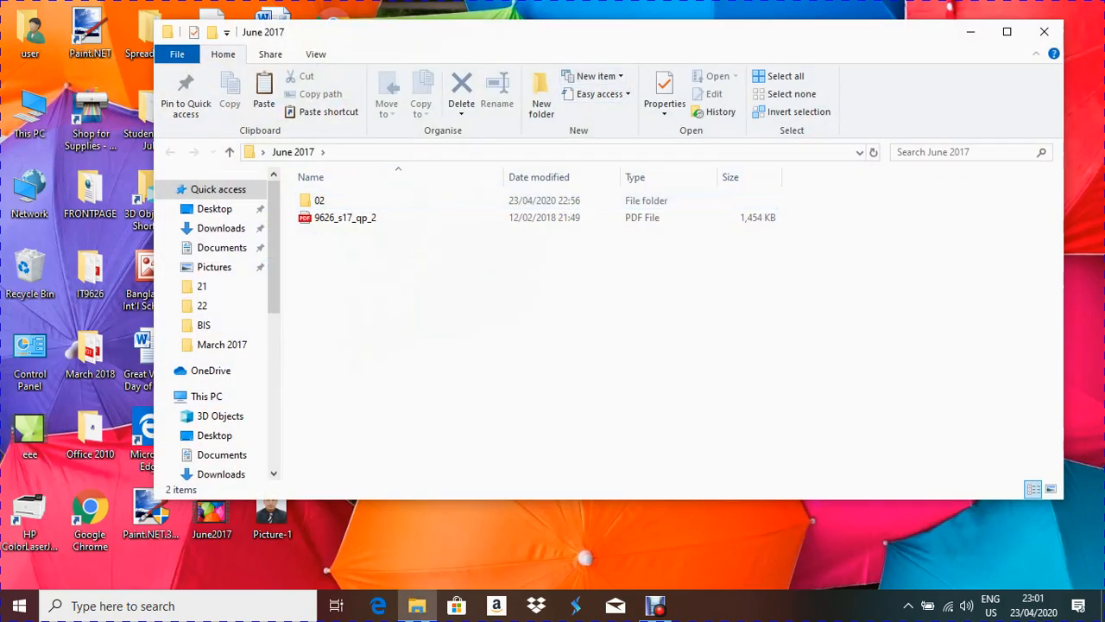
# Step: Move the June 2017 folder window down and open 9626_s17_qp_2.pdf in Edge
pyautogui.moveTo(863, 32); pyautogui.dragTo(866, 77)
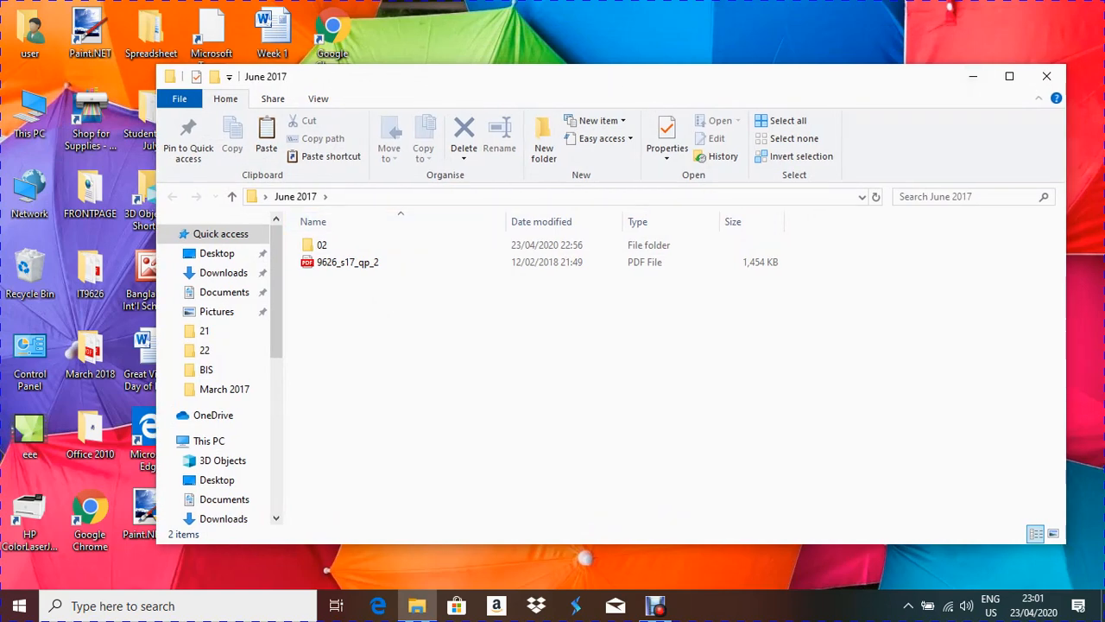
pyautogui.doubleClick(345, 262)
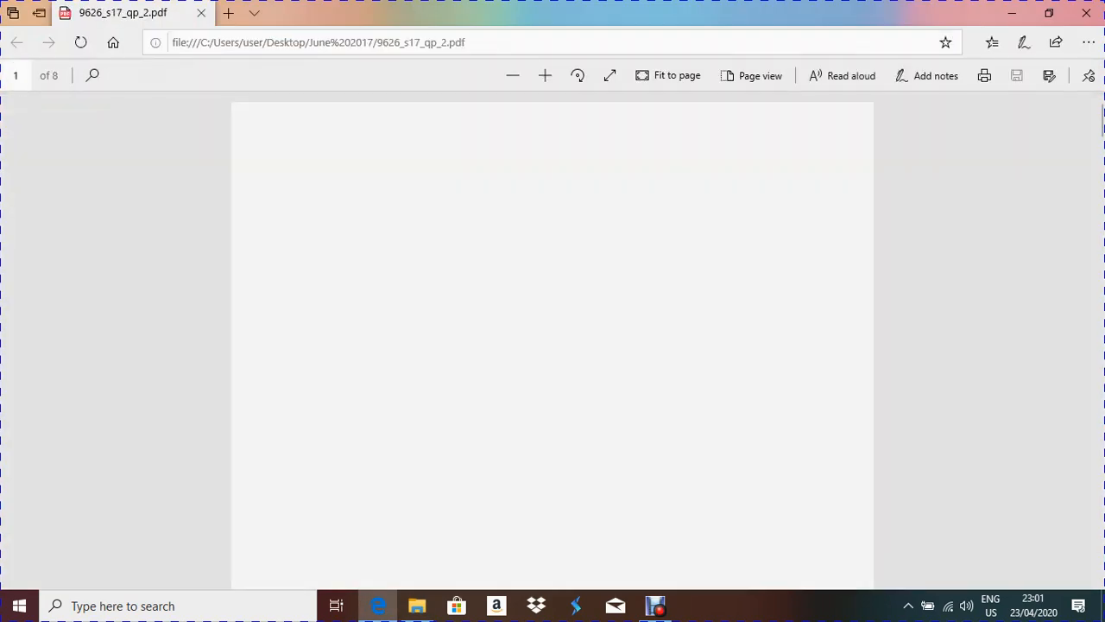
# Step: Zoom into the question paper and scroll to the task instructions on page 2
pyautogui.click(545, 75)
pyautogui.scroll(-15, 553, 341)
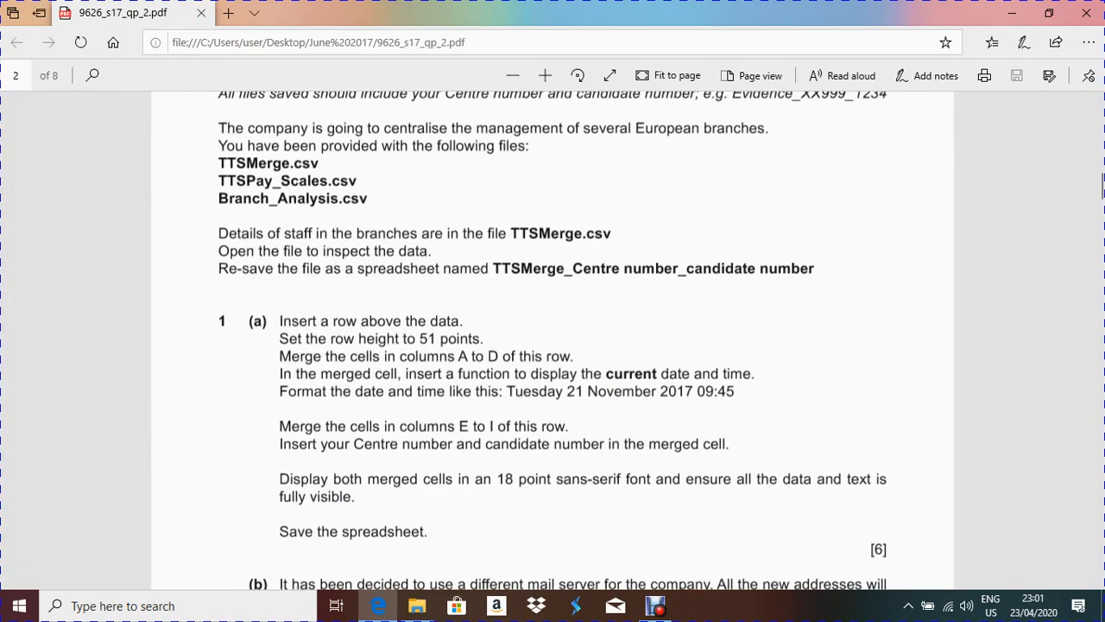
pyautogui.scroll(3, 553, 342)
pyautogui.scroll(1, 553, 341)
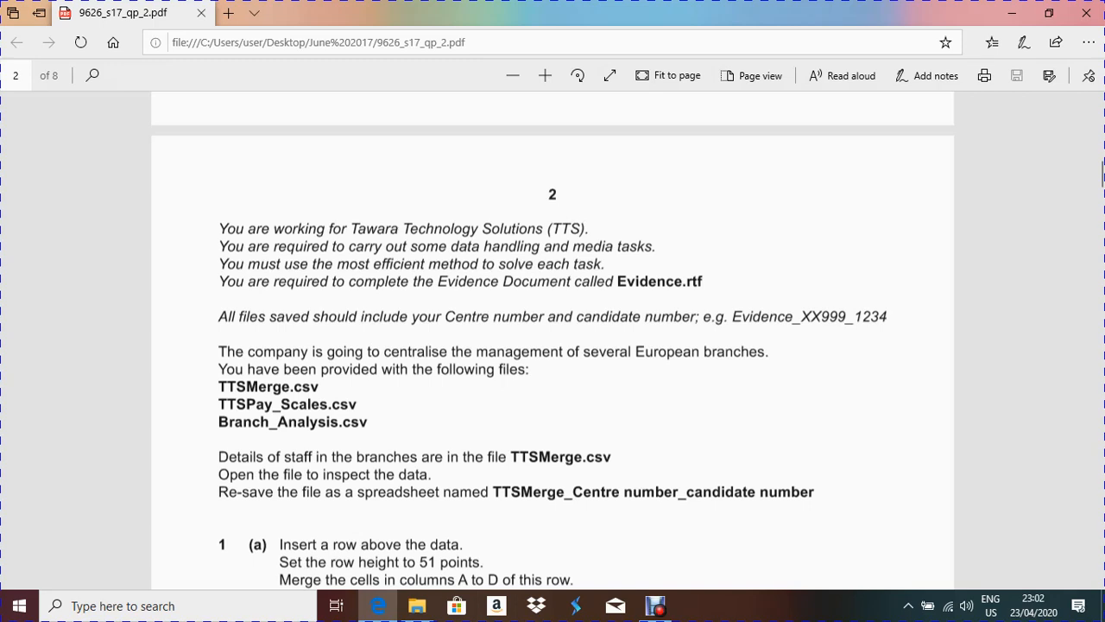
# Step: Highlight TTSMerge.csv in the instructions, then minimise Edge and open the 02 subfolder
pyautogui.moveTo(508, 457); pyautogui.dragTo(612, 457)
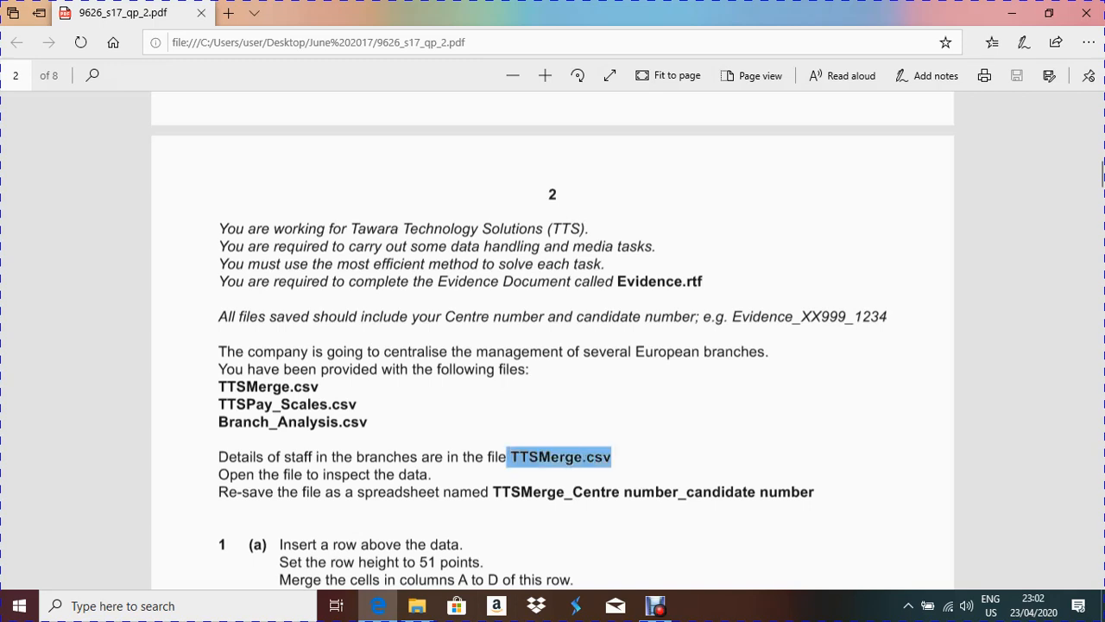
pyautogui.click(610, 457)
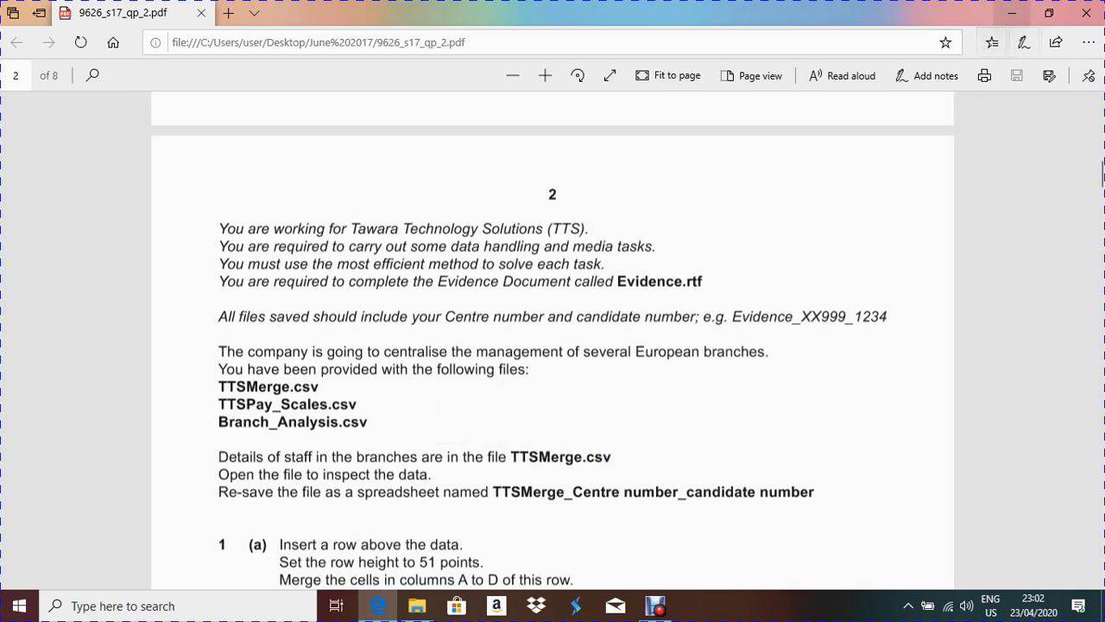
pyautogui.click(1012, 13)
pyautogui.doubleClick(321, 245)
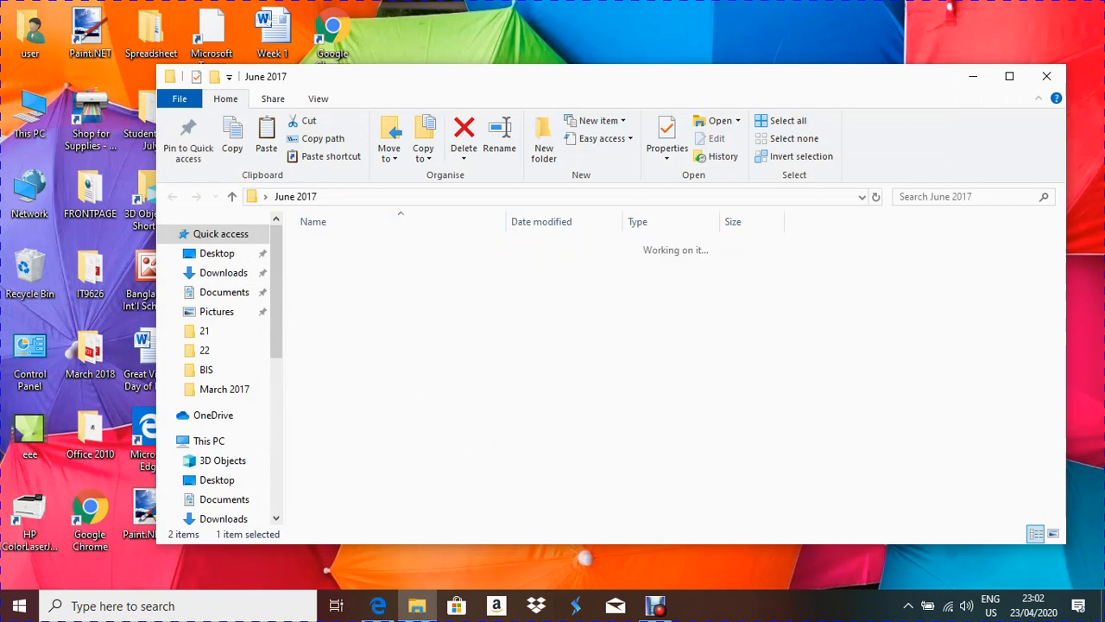
# Step: Select Branch_Analysis, TTSMerge and TTSPay_Scales and open all three in Excel
pyautogui.click(350, 262)
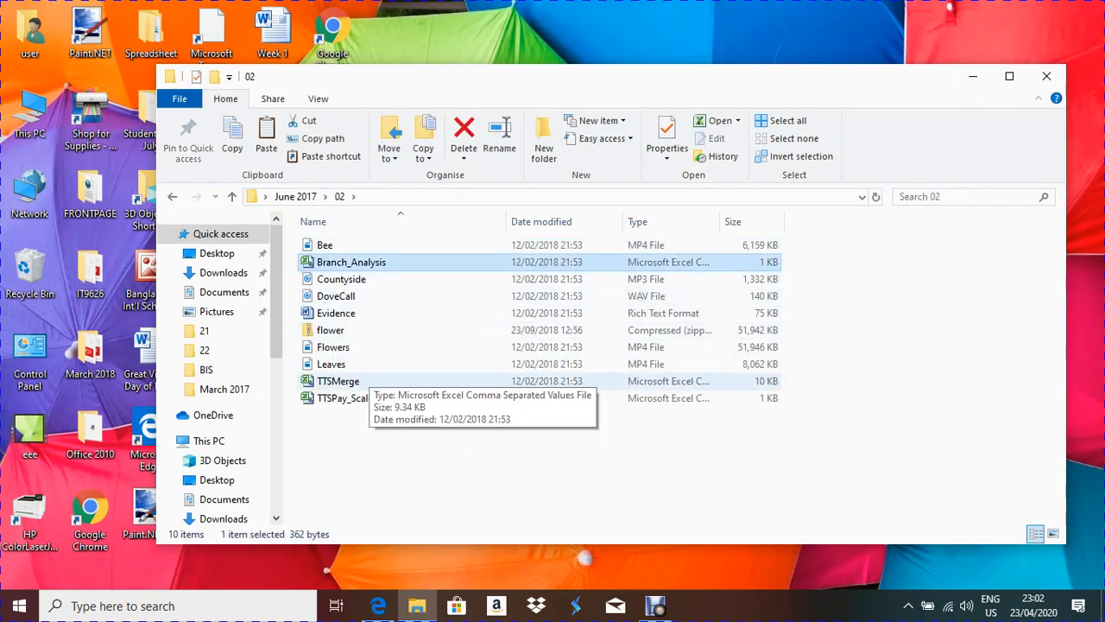
pyautogui.keyDown('ctrl'); pyautogui.click(339, 381); pyautogui.keyUp('ctrl')
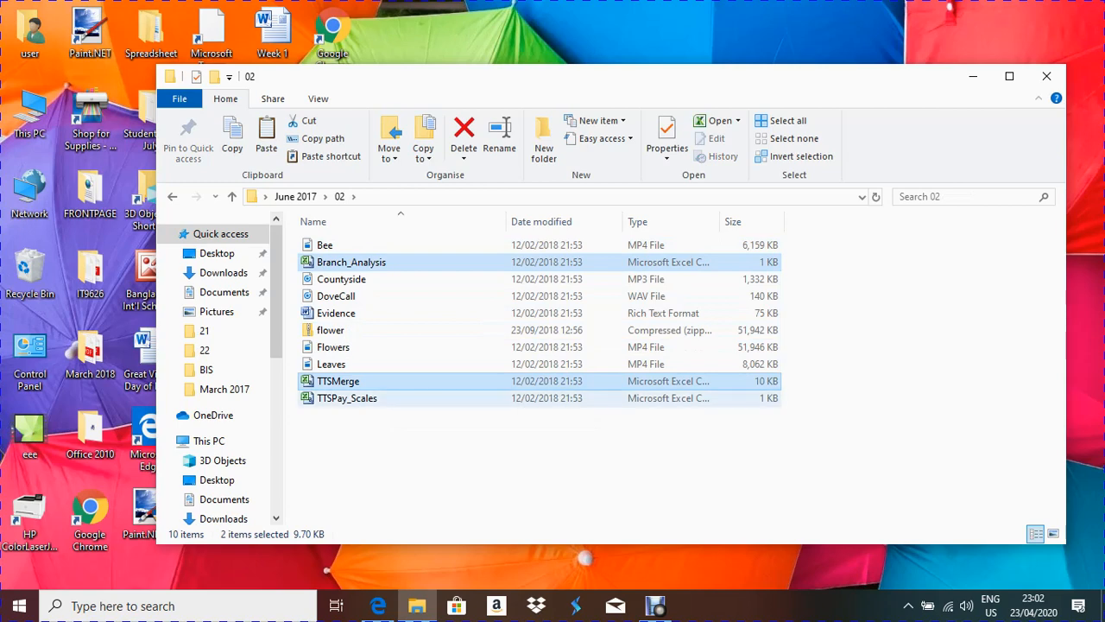
pyautogui.keyDown('ctrl'); pyautogui.click(346, 398); pyautogui.keyUp('ctrl')
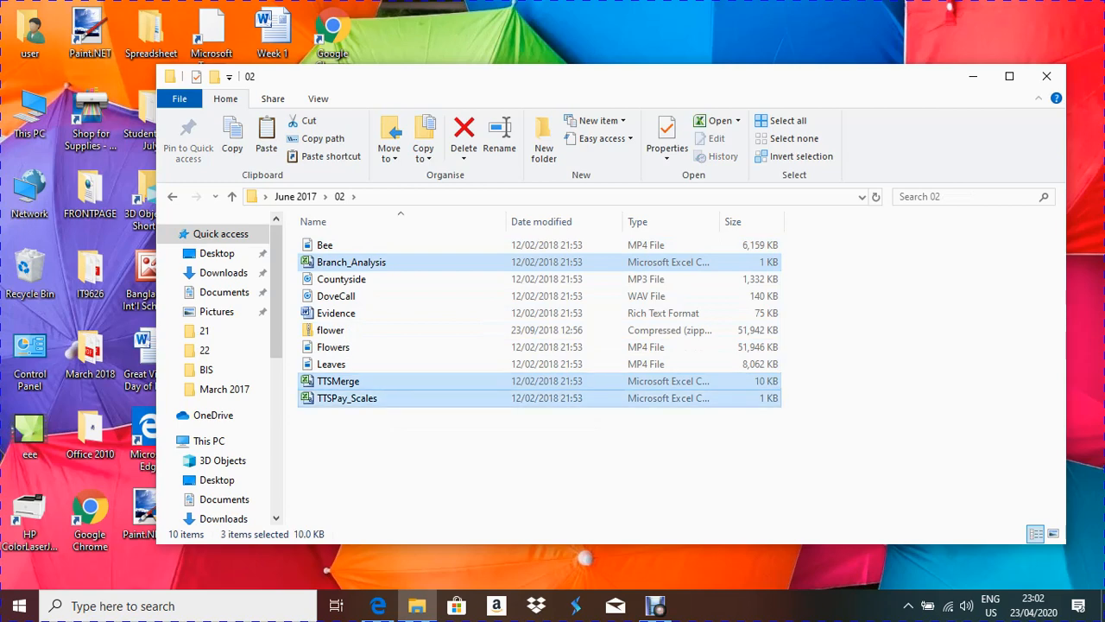
pyautogui.press('Return')
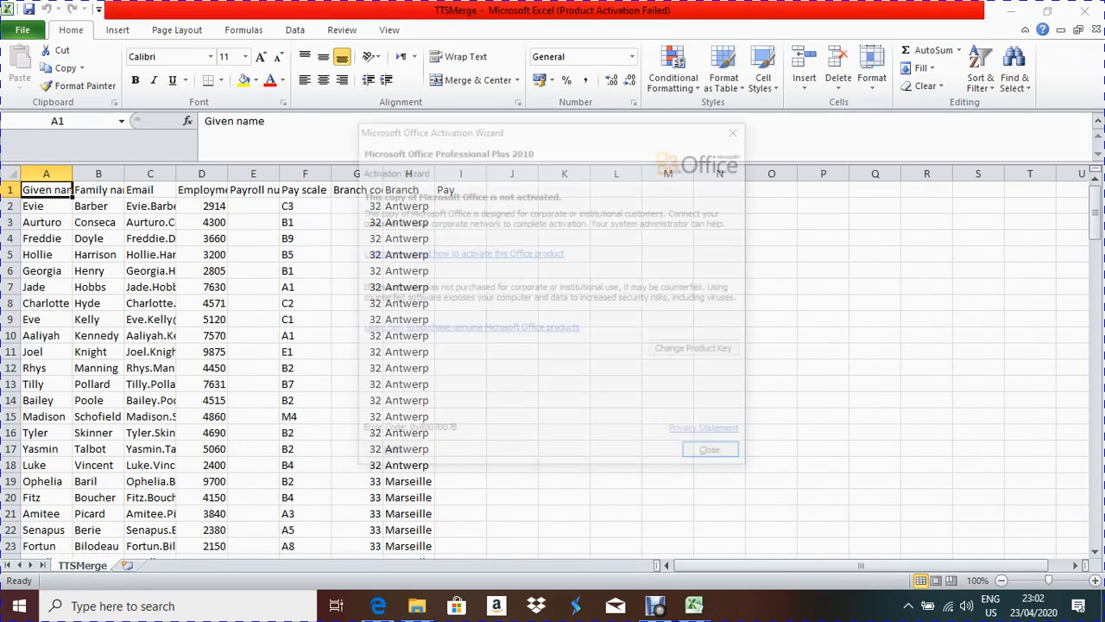
# Step: Dismiss the Office activation message and bring the TTSMerge workbook forward
pyautogui.click(716, 455)
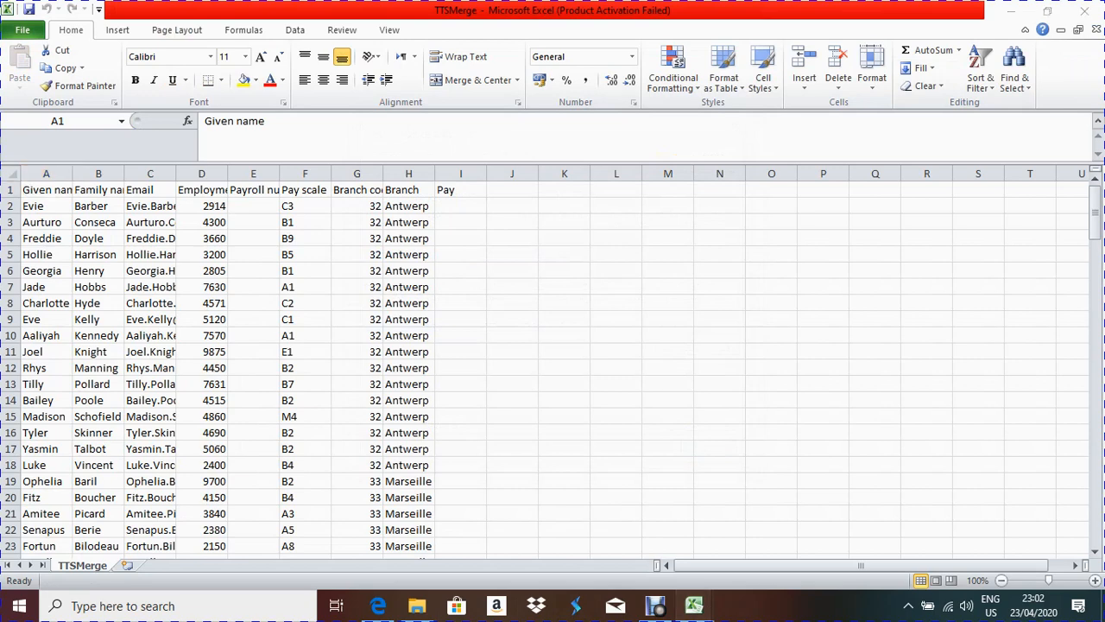
pyautogui.moveTo(694, 605)
pyautogui.click(869, 540)
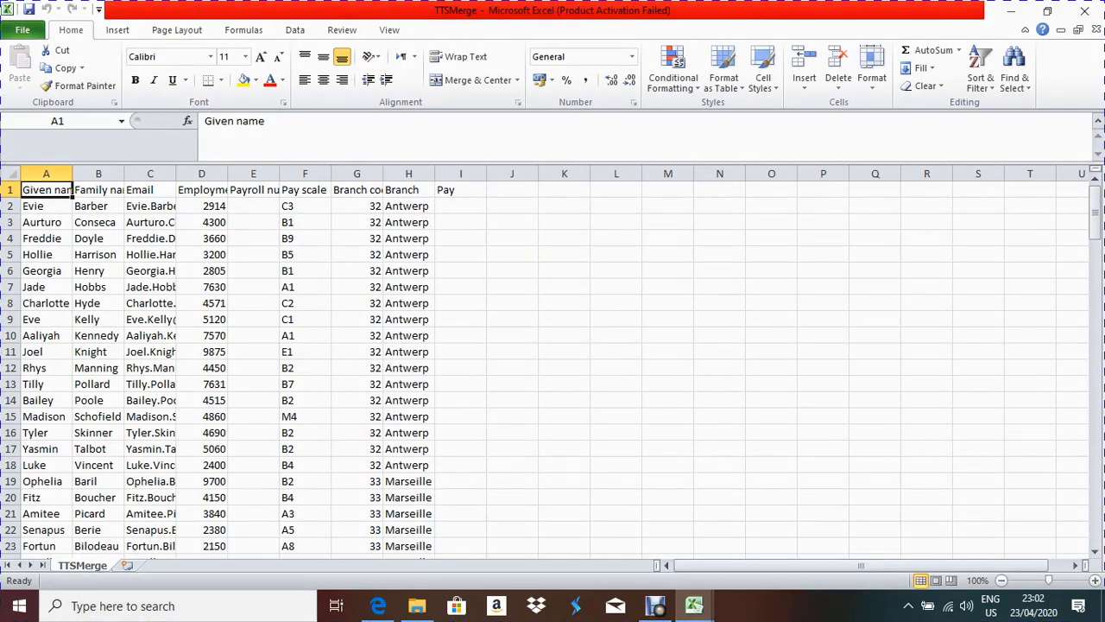
# Step: Save TTSMerge as an Excel Workbook named mm
pyautogui.click(22, 30)
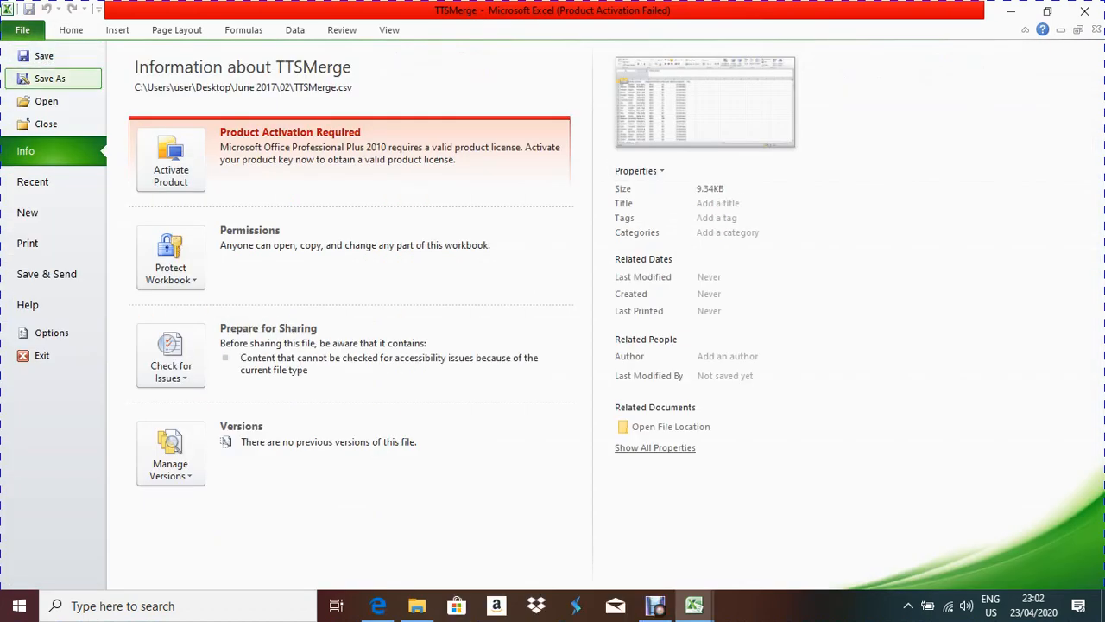
pyautogui.click(49, 78)
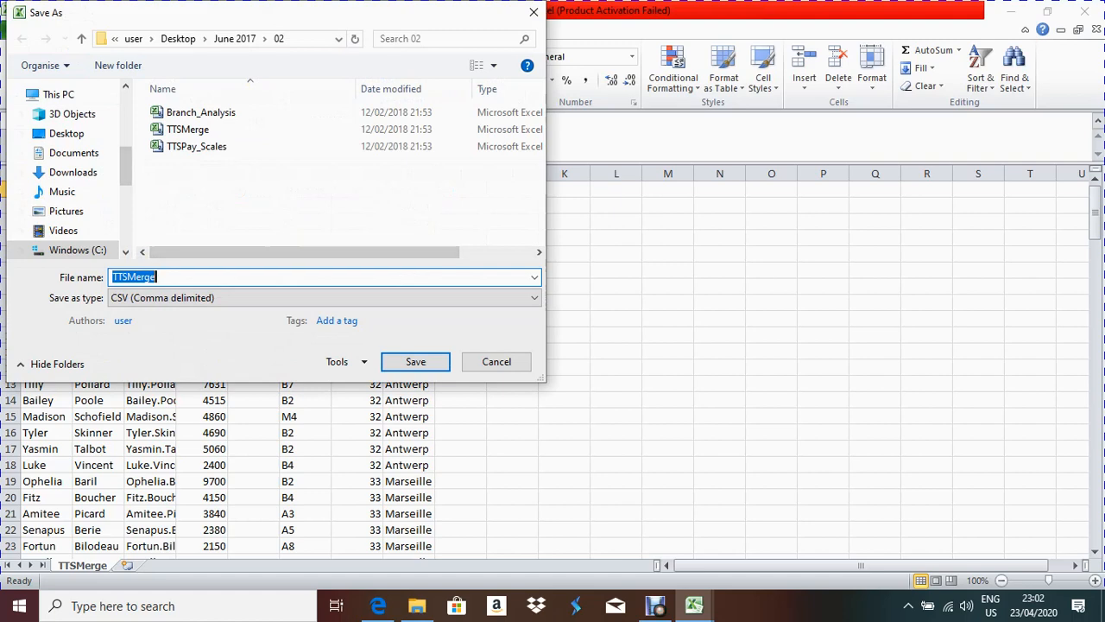
pyautogui.write('mm')
pyautogui.click(173, 297)
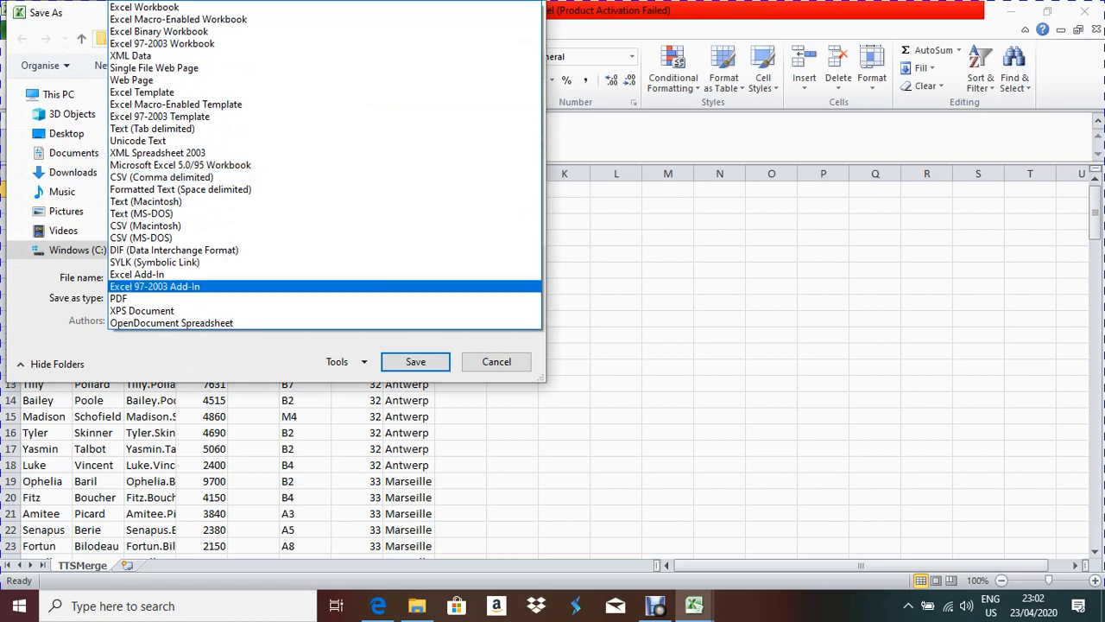
pyautogui.click(173, 7)
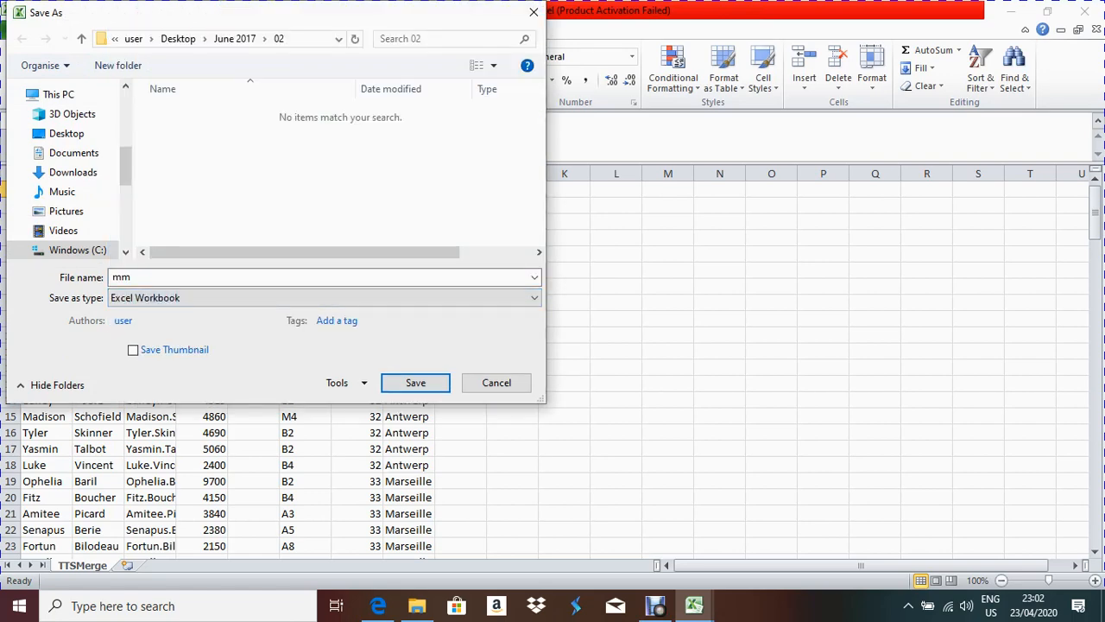
pyautogui.click(415, 382)
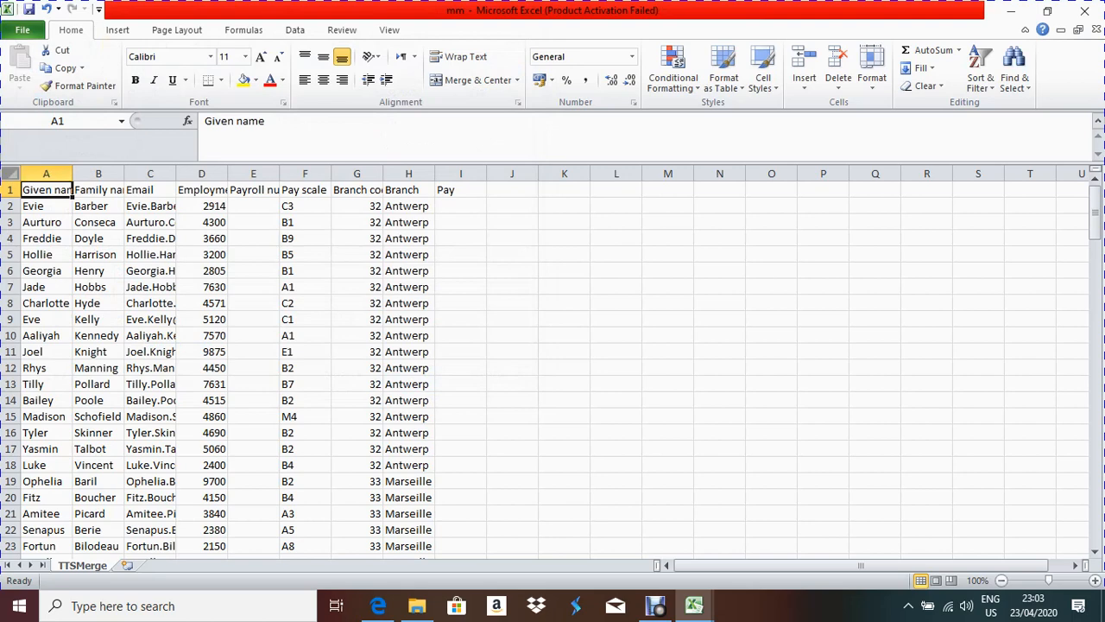
# Step: AutoFit all columns in the mm and Branch_Analysis sheets
pyautogui.click(11, 173)
pyautogui.doubleClick(73, 174)
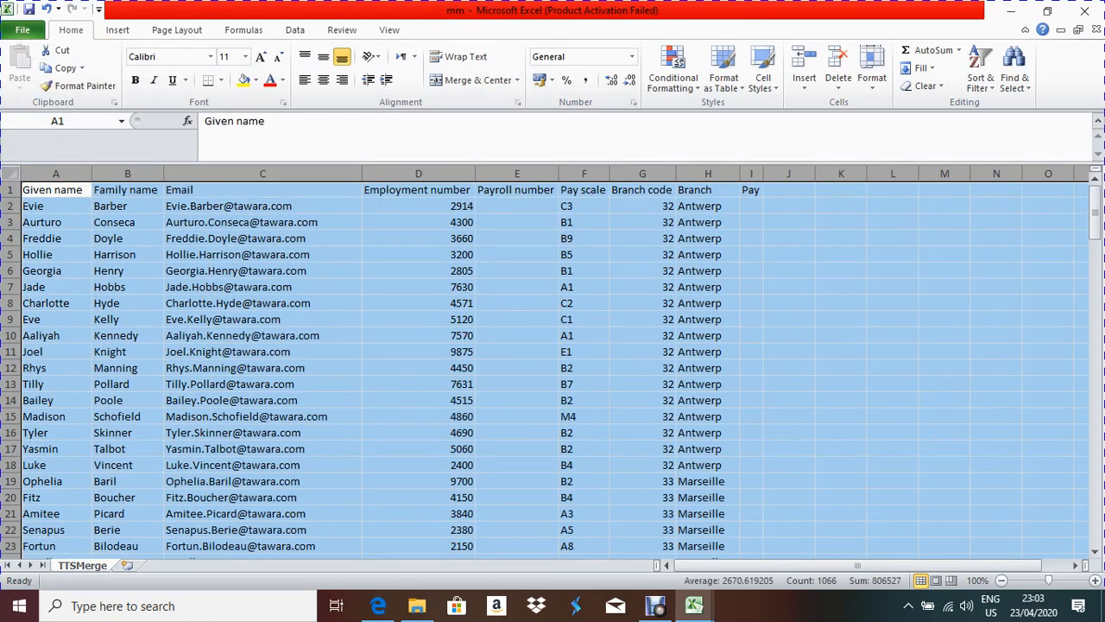
pyautogui.click(695, 605)
pyautogui.click(696, 528)
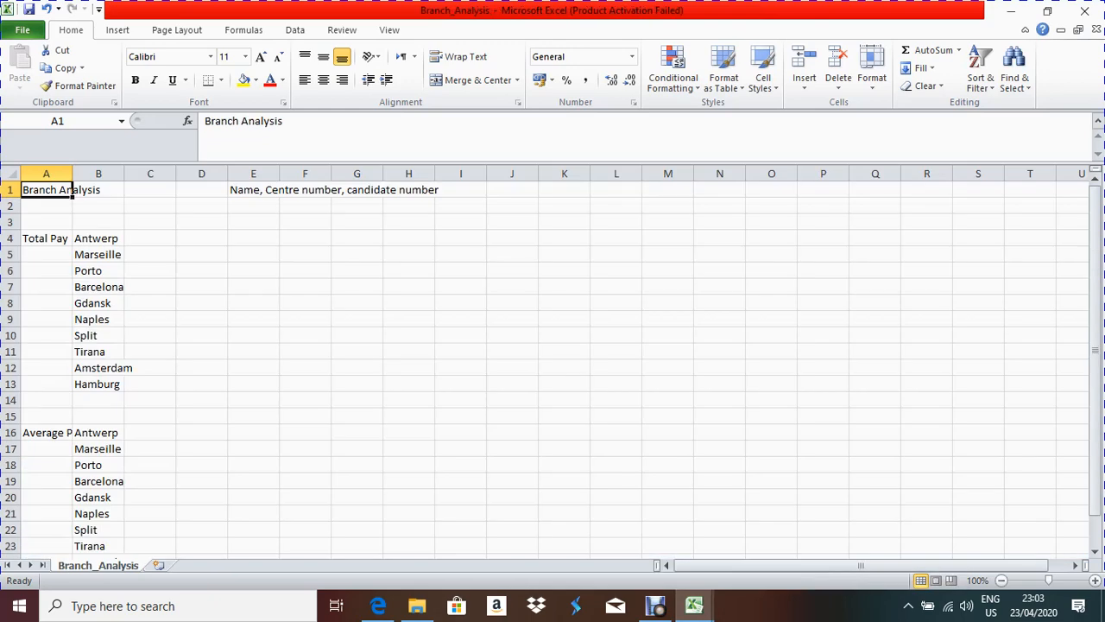
pyautogui.click(10, 173)
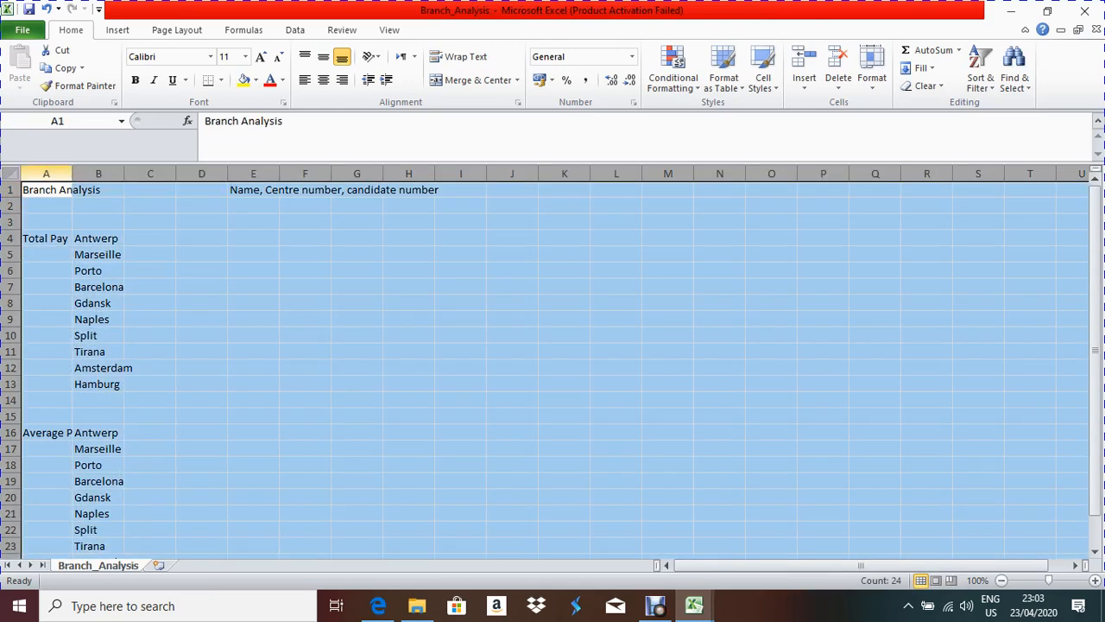
pyautogui.doubleClick(73, 173)
# Step: AutoFit all columns in TTSPay_Scales, then undo the change
pyautogui.click(694, 605)
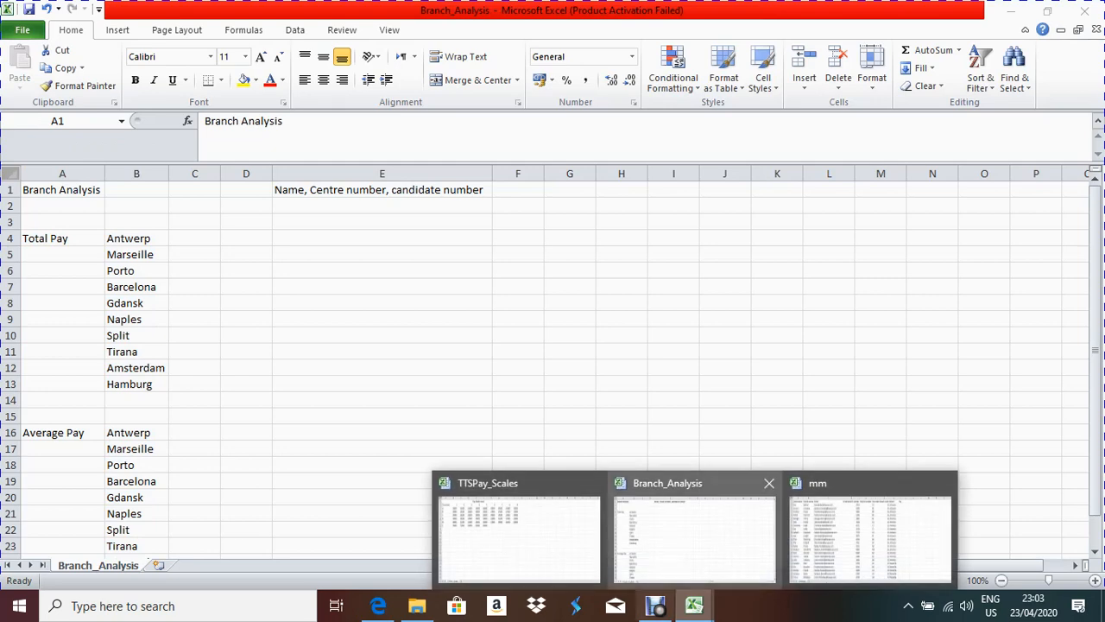
pyautogui.click(518, 528)
pyautogui.click(11, 174)
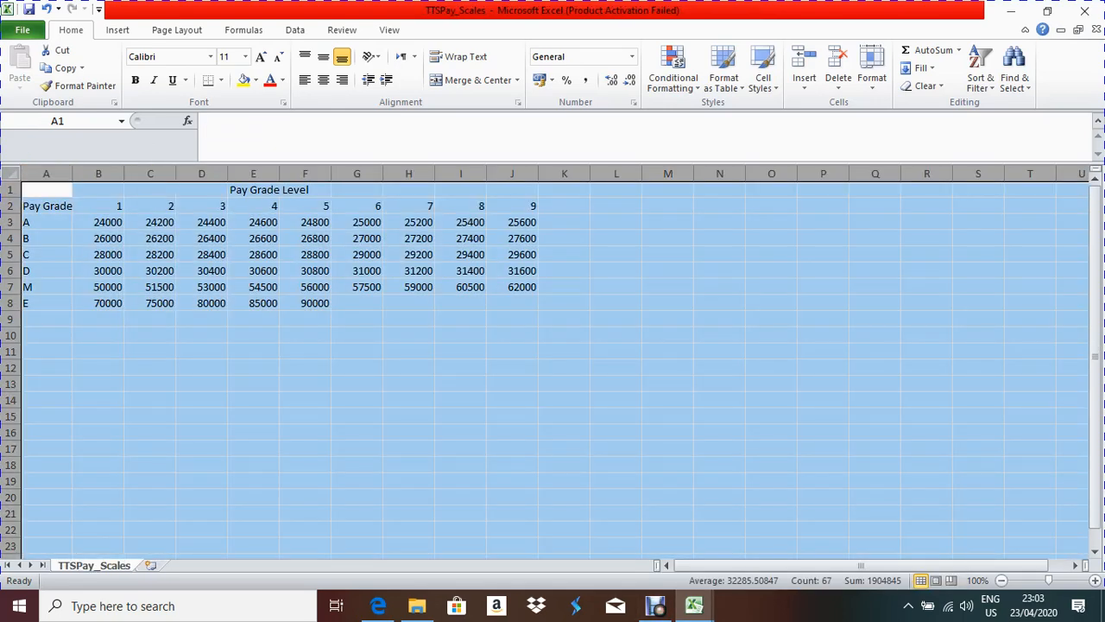
pyautogui.hotkey('alt', 'h')
pyautogui.press('o')
pyautogui.press('i')
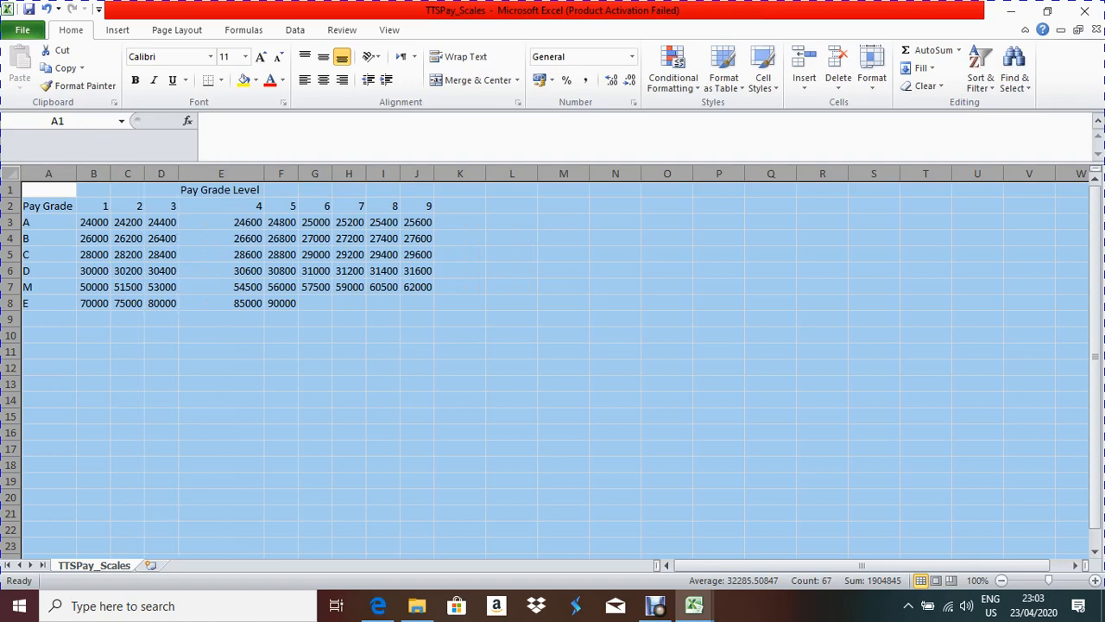
pyautogui.hotkey('ctrl', 'z')
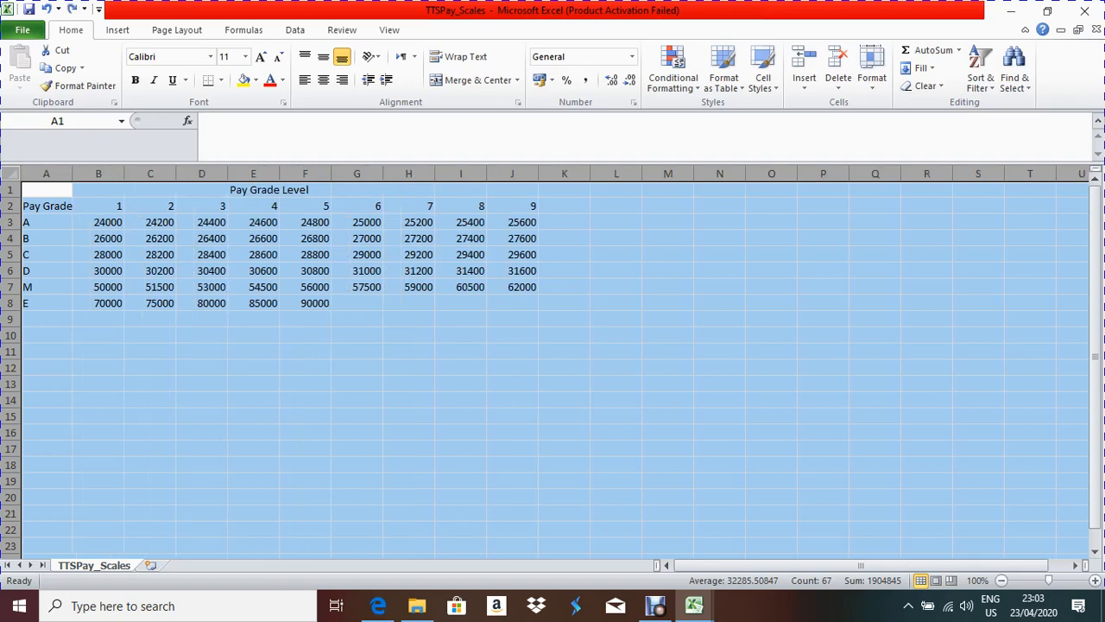
# Step: Return to mm, then view task 1(a) on page 2 of the question paper
pyautogui.click(694, 606)
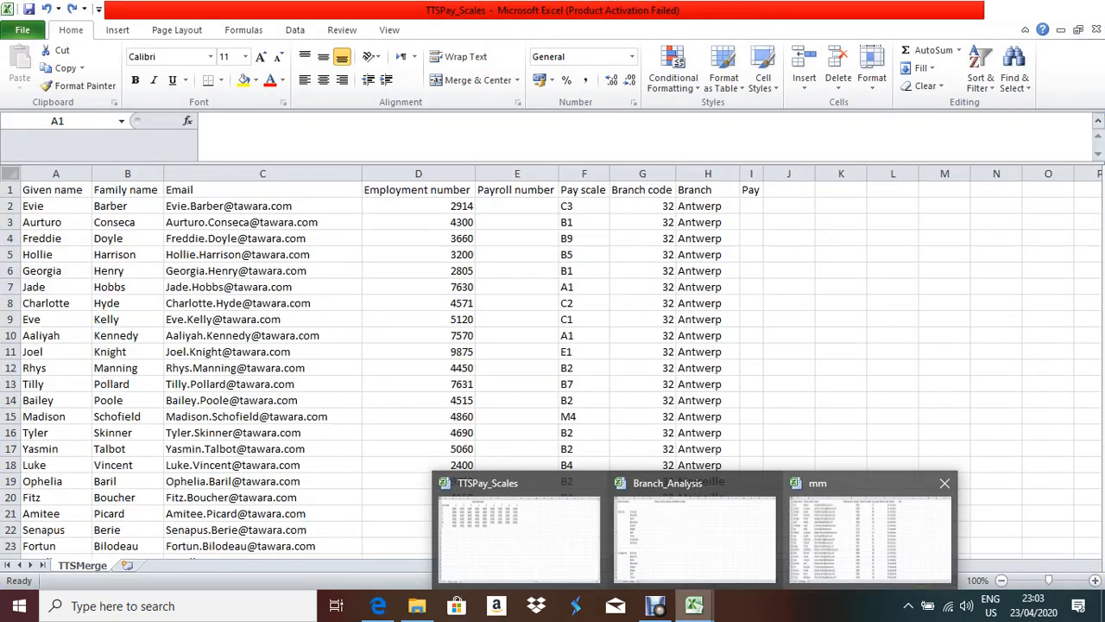
pyautogui.click(871, 531)
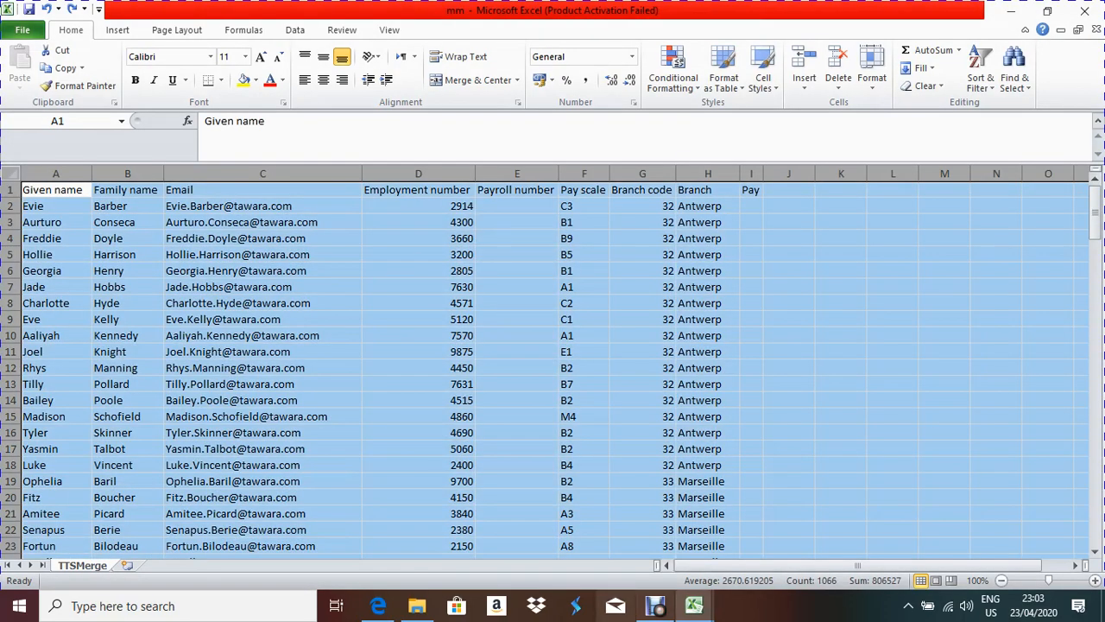
pyautogui.click(377, 605)
pyautogui.scroll(-3, 553, 340)
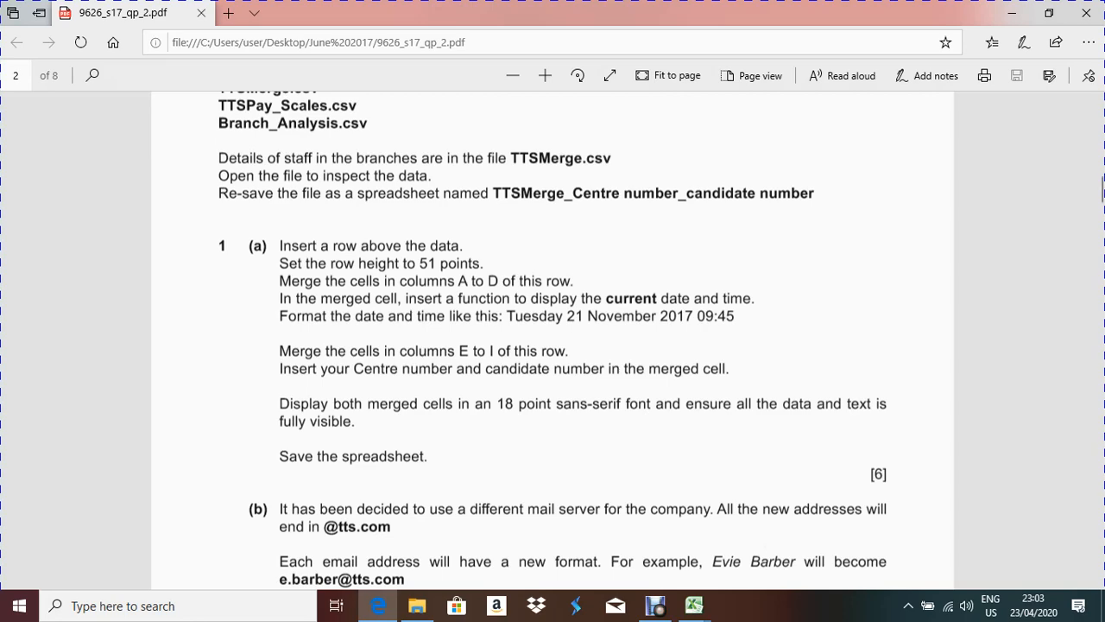
# Step: Insert a blank row 1 above the headings in mm, then return to the exam paper
pyautogui.moveTo(693, 604)
pyautogui.click(871, 527)
pyautogui.click(262, 287)
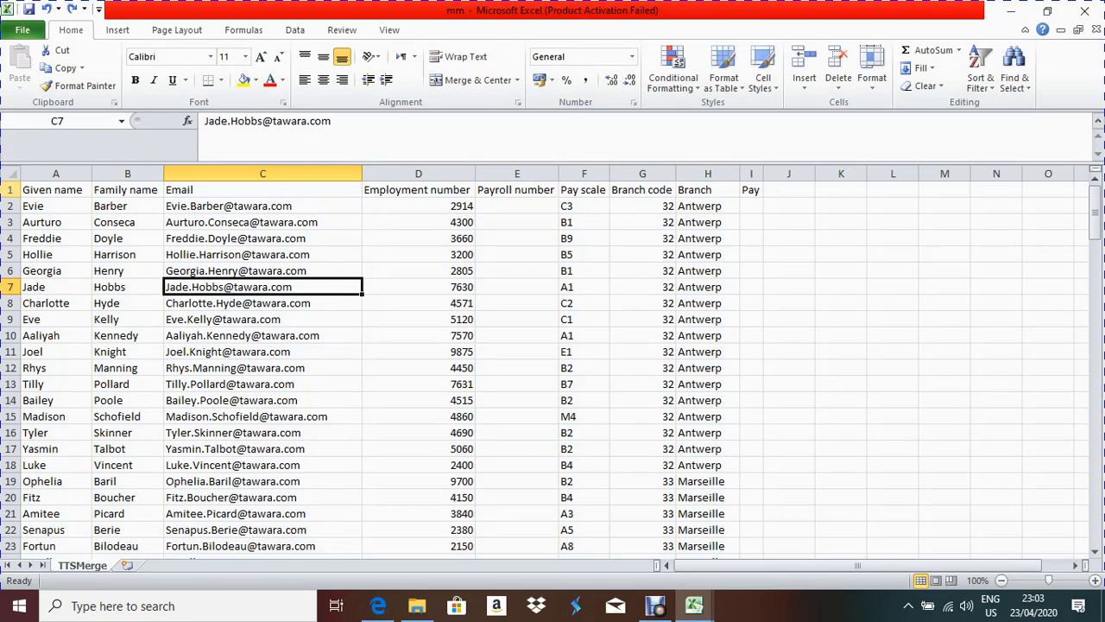
pyautogui.click(11, 190)
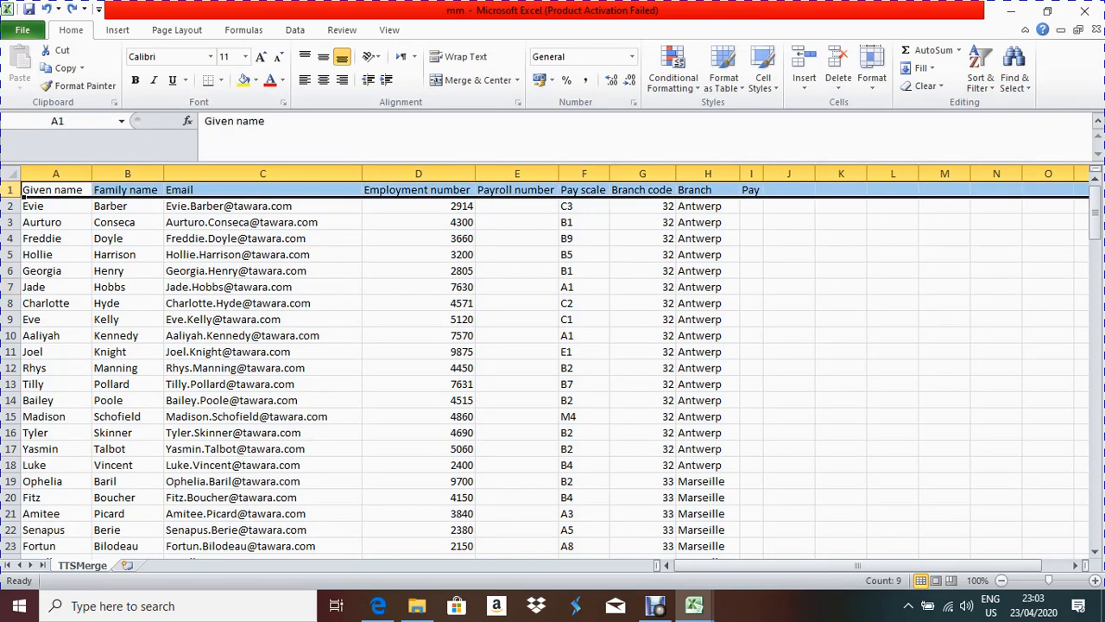
pyautogui.rightClick(22, 194)
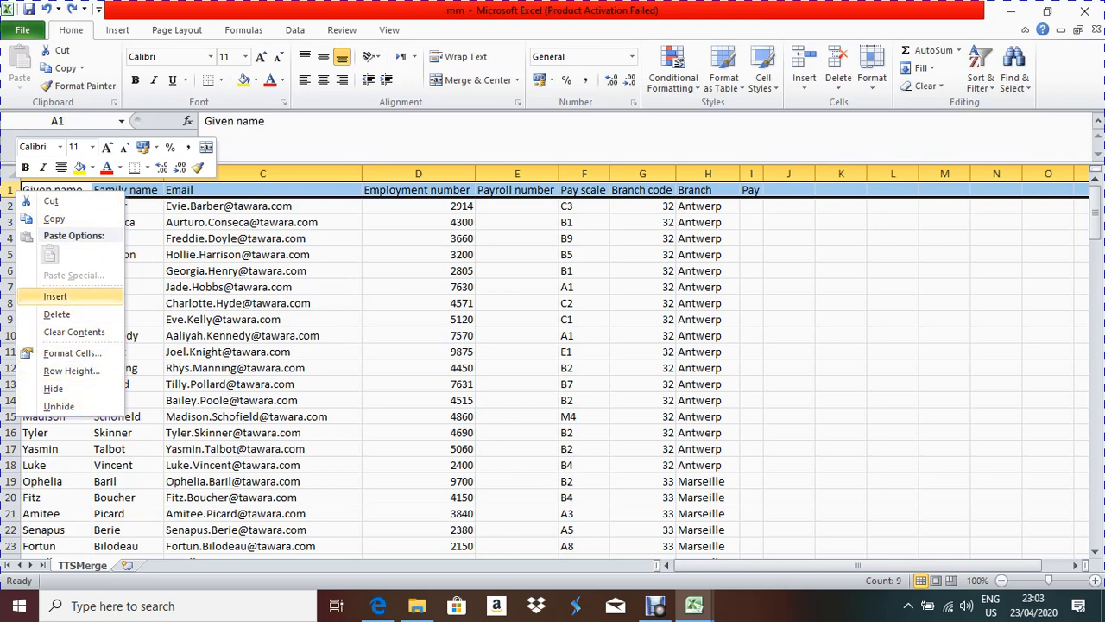
pyautogui.click(55, 296)
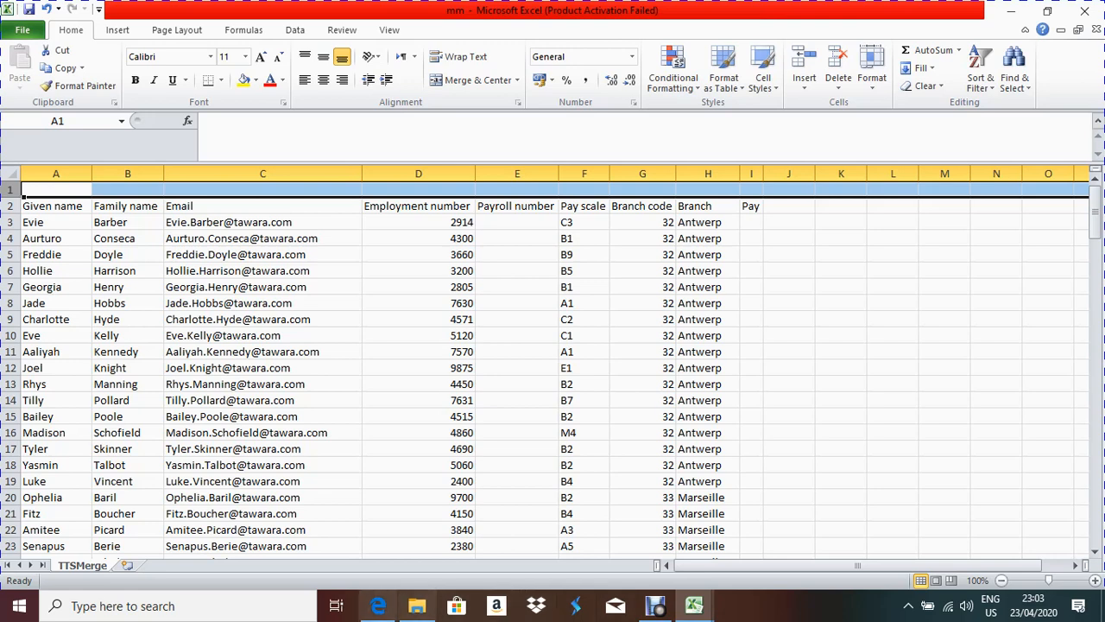
pyautogui.click(378, 605)
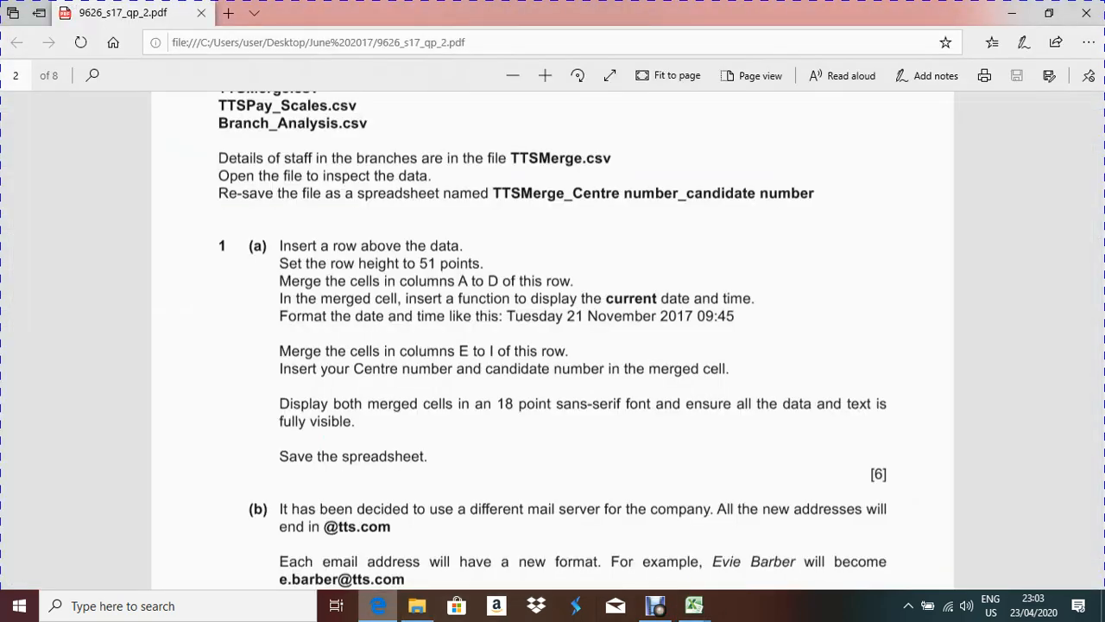
# Step: Set row 1's height to 51 points, then go back to the question paper
pyautogui.hotkey('alt', 'Tab')
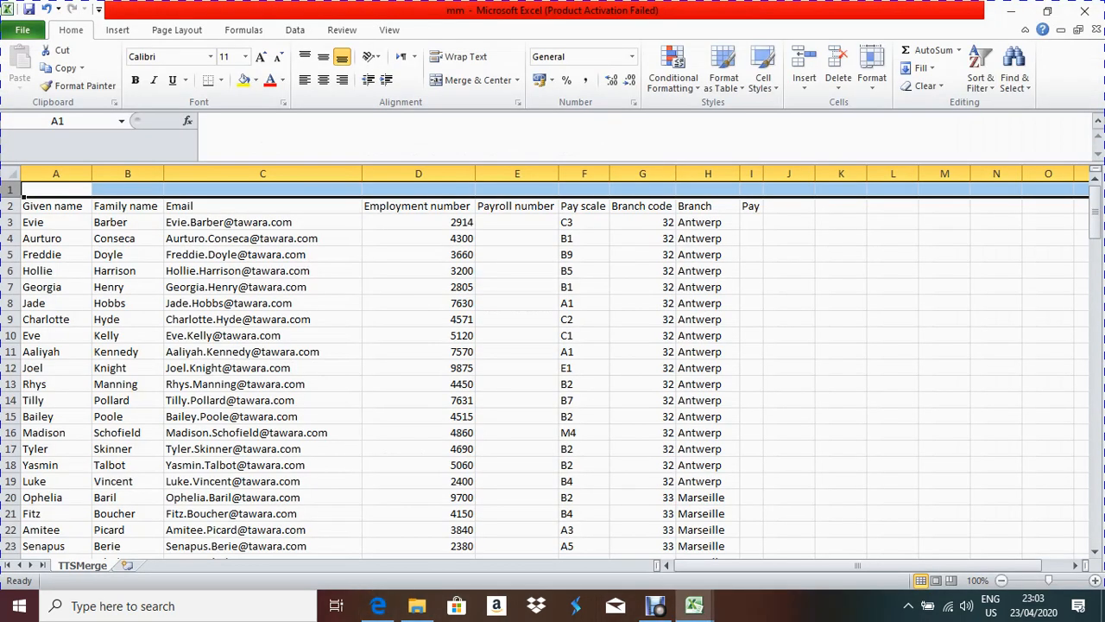
pyautogui.rightClick(133, 189)
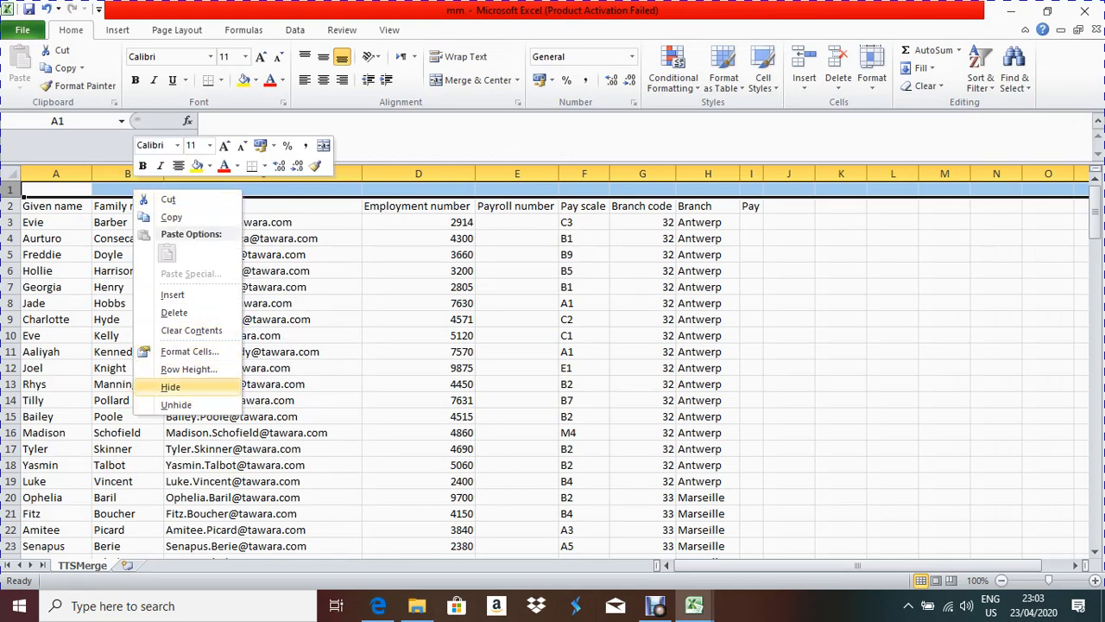
pyautogui.click(187, 369)
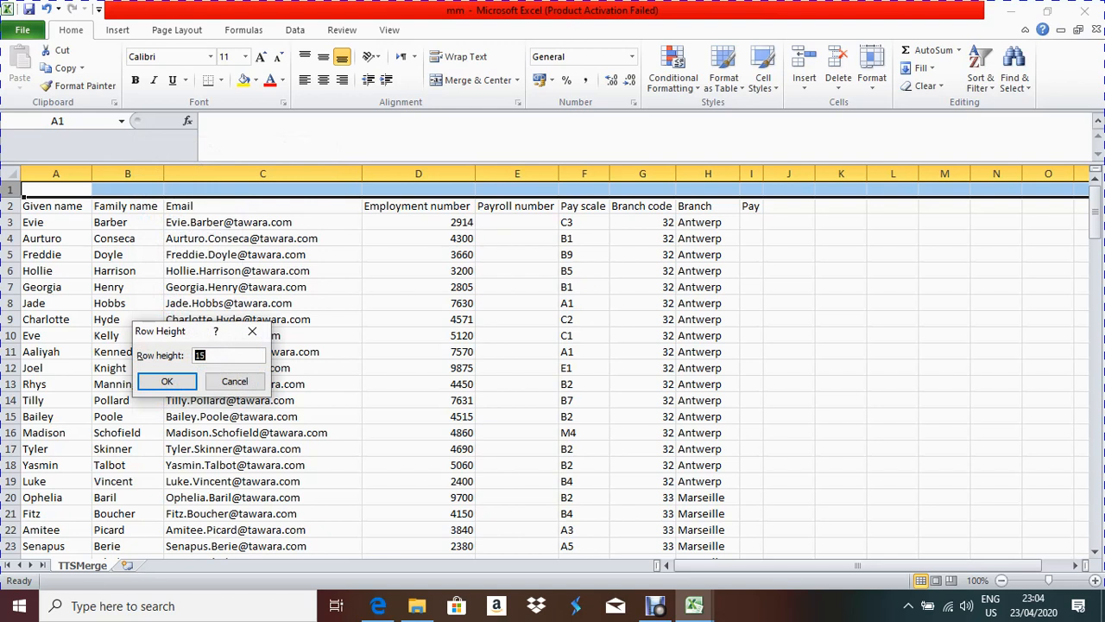
pyautogui.write('51')
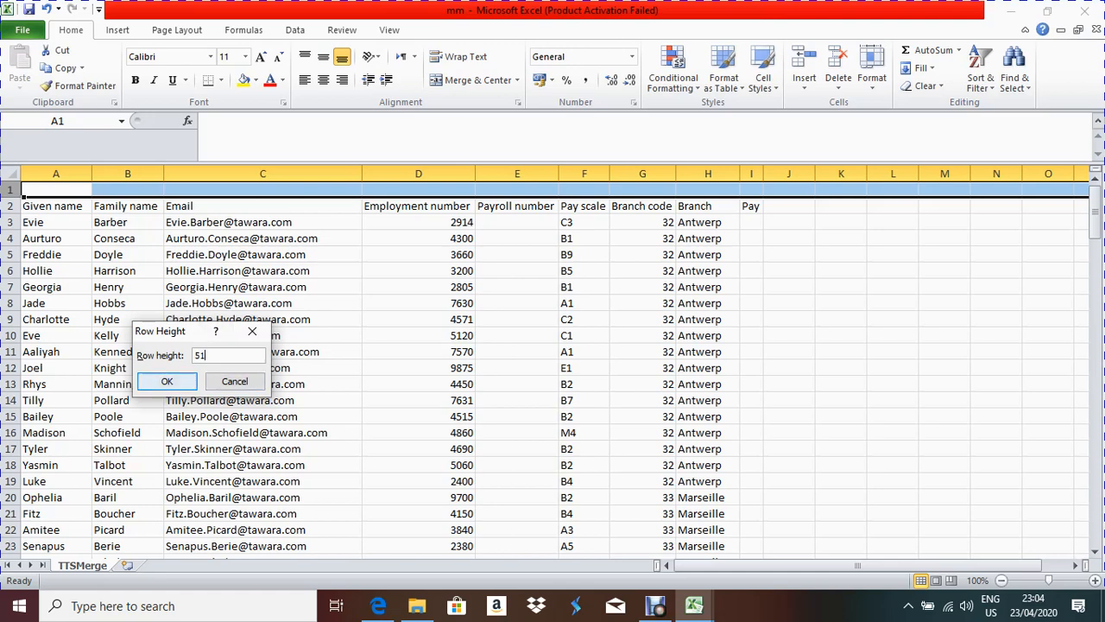
pyautogui.press('Return')
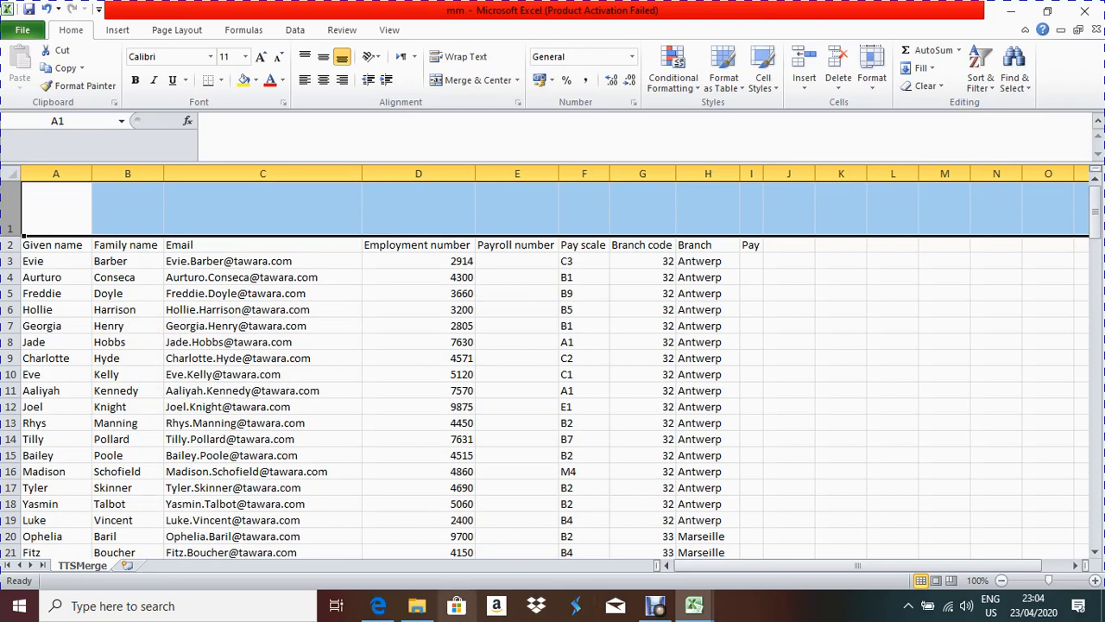
pyautogui.click(378, 605)
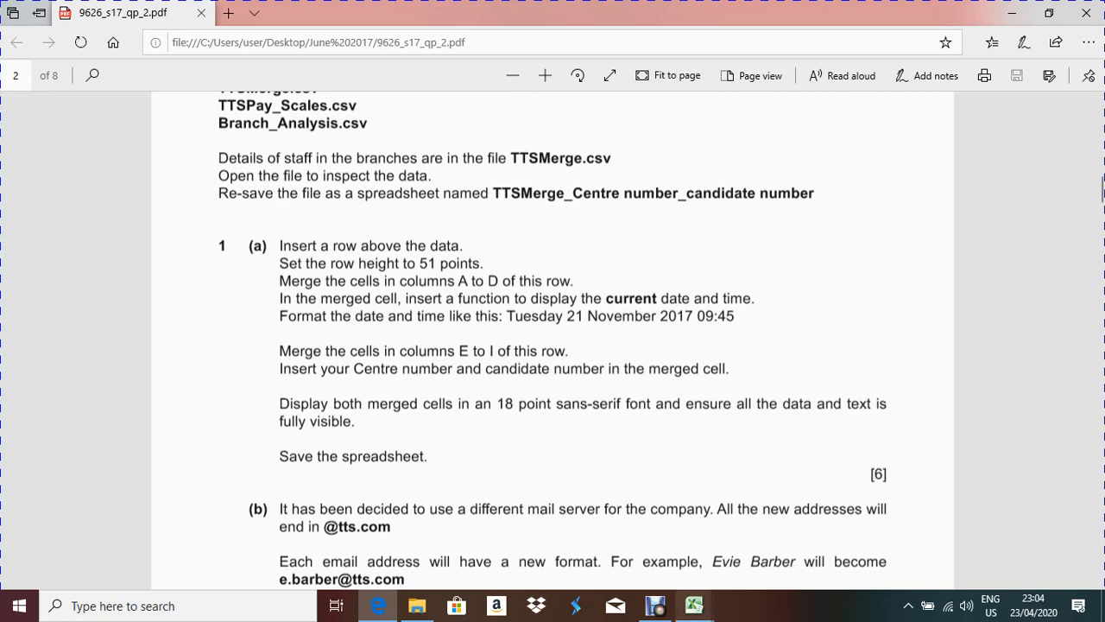
# Step: Merge and centre cells A1 to D1 in the mm workbook
pyautogui.moveTo(694, 605)
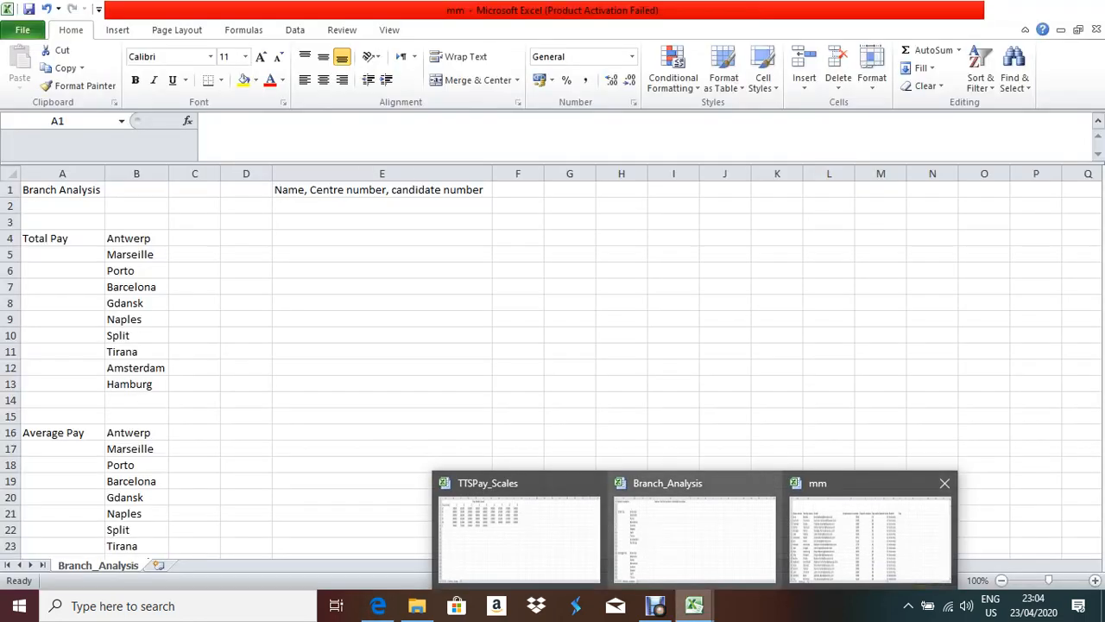
pyautogui.click(853, 528)
pyautogui.click(11, 208)
pyautogui.moveTo(55, 208); pyautogui.dragTo(418, 208)
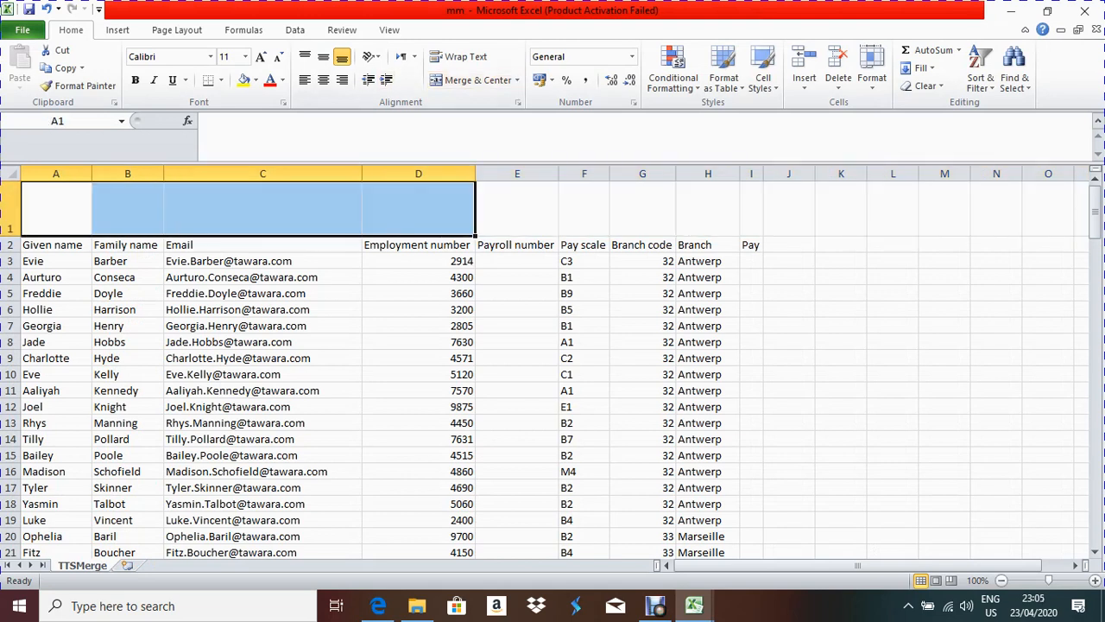
pyautogui.click(471, 80)
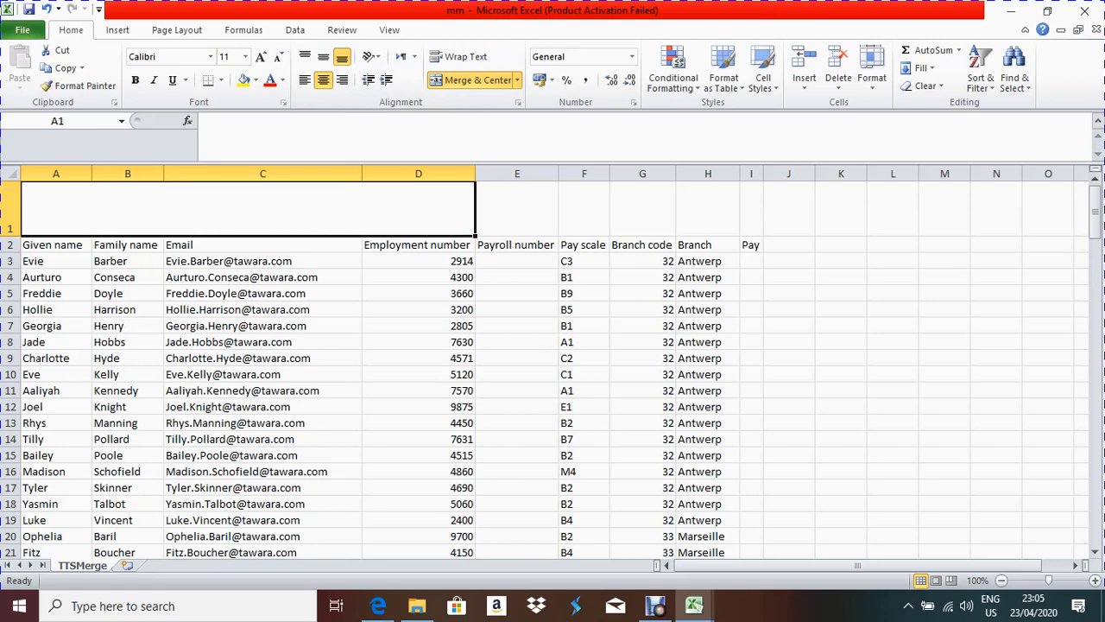
# Step: Enter =now() in merged cell A1 to show the current date and time
pyautogui.write('=')
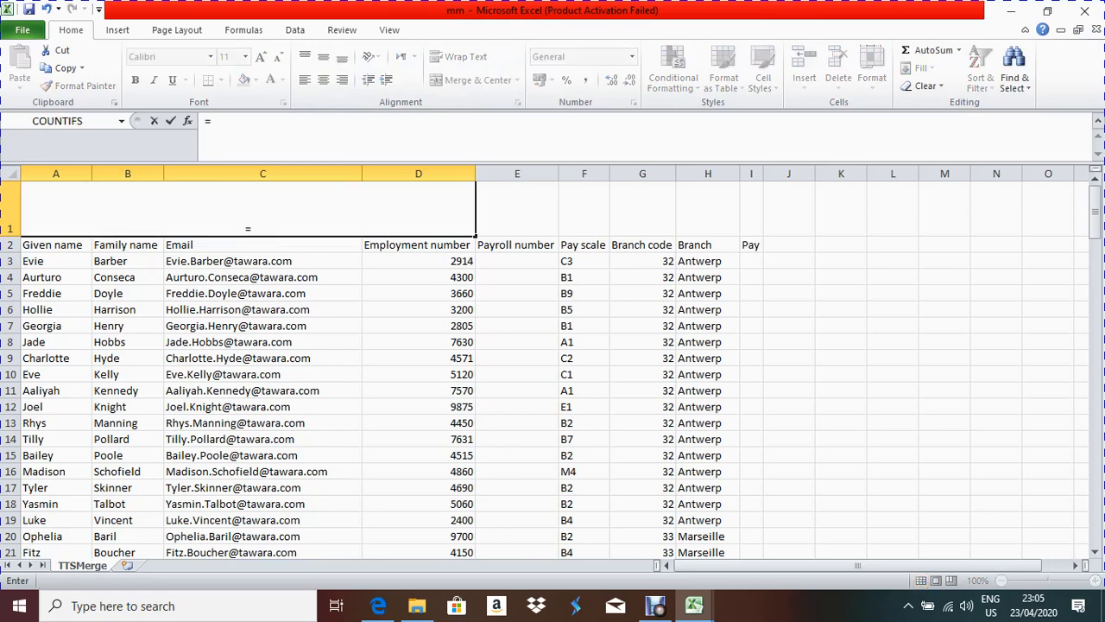
pyautogui.write('now')
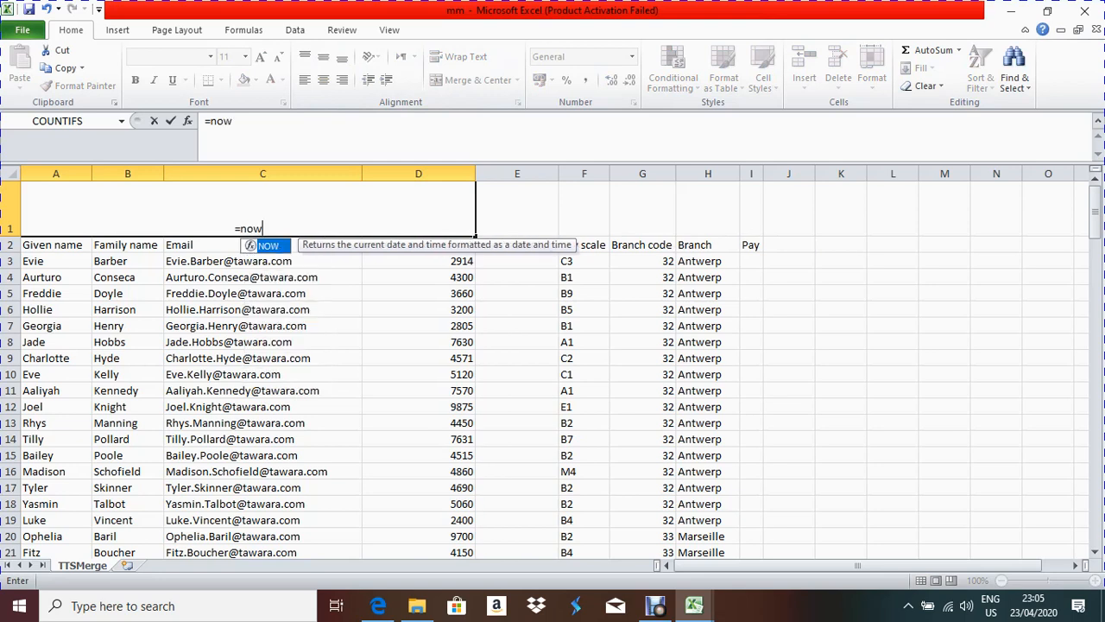
pyautogui.write('()')
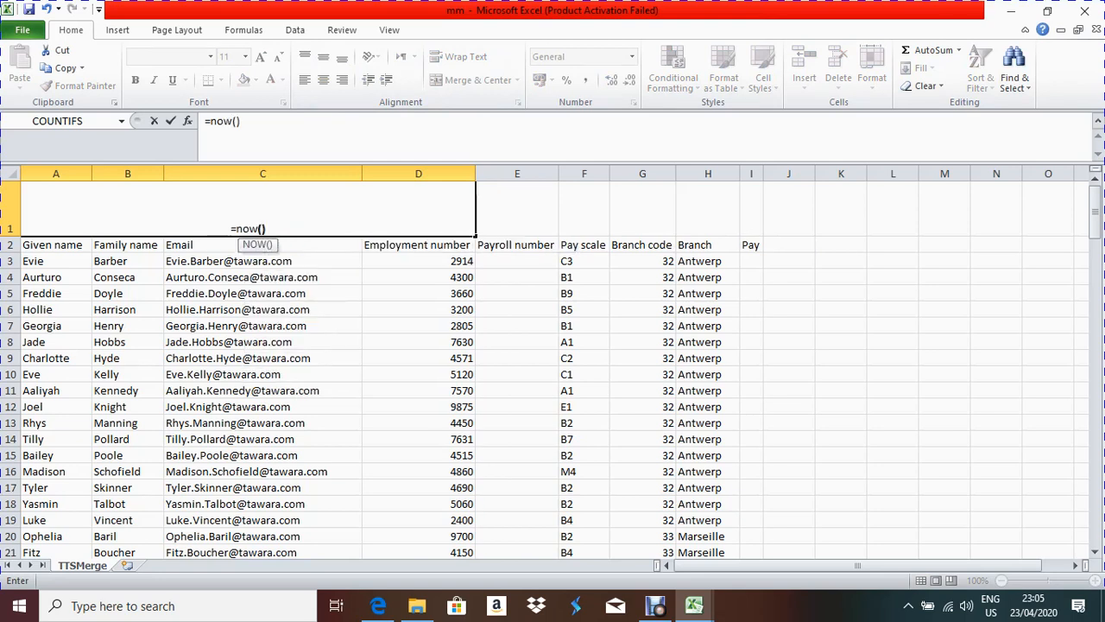
pyautogui.press('Return')
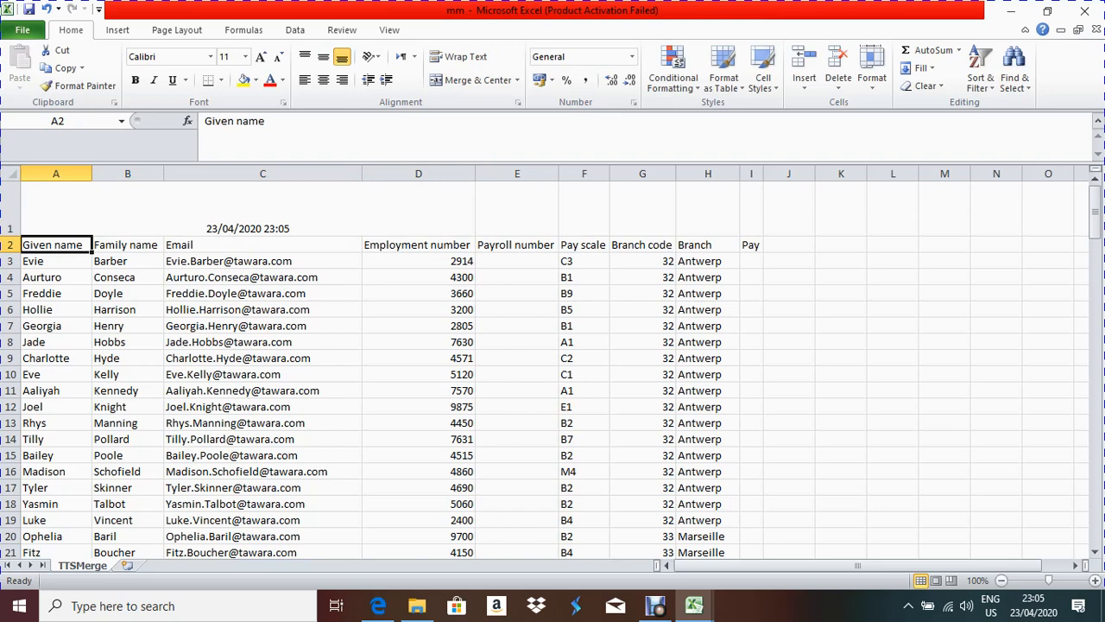
pyautogui.click(248, 207)
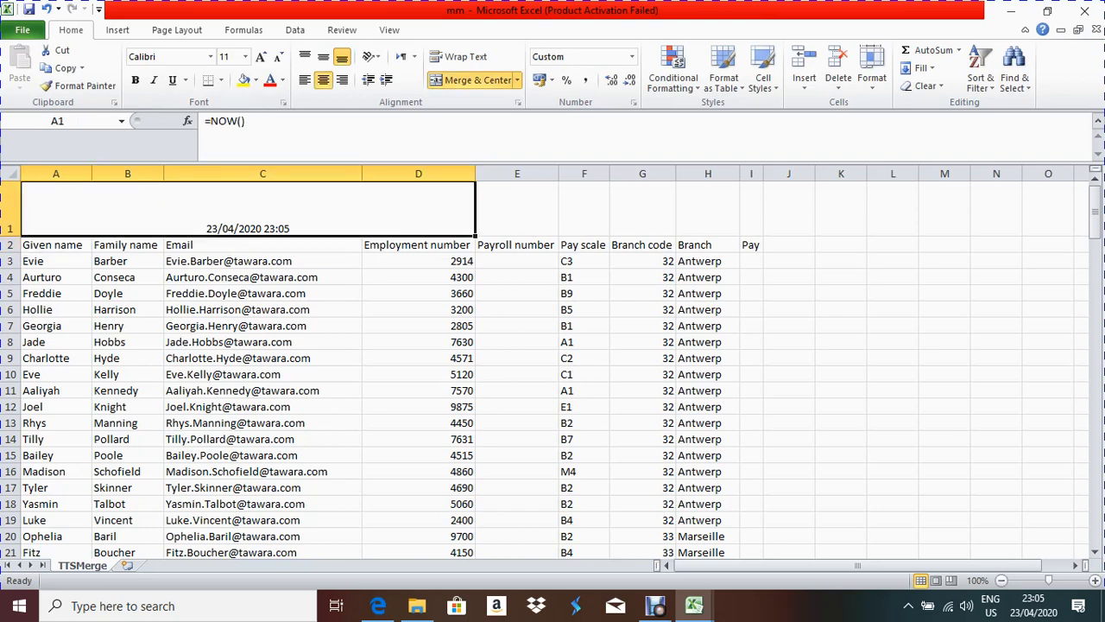
# Step: Edit A1 to =text(NOW(),"dddd dd mmmm yyyy hh:mm, checking the format in the paper; Excel rejects it
pyautogui.click(209, 120)
pyautogui.write('text')
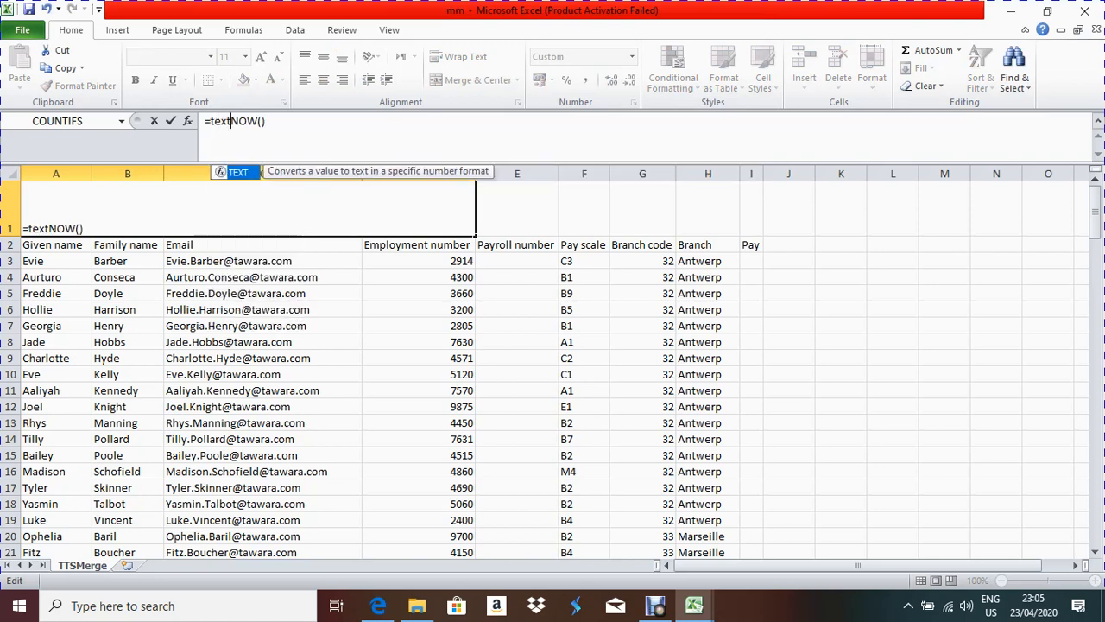
pyautogui.write('(')
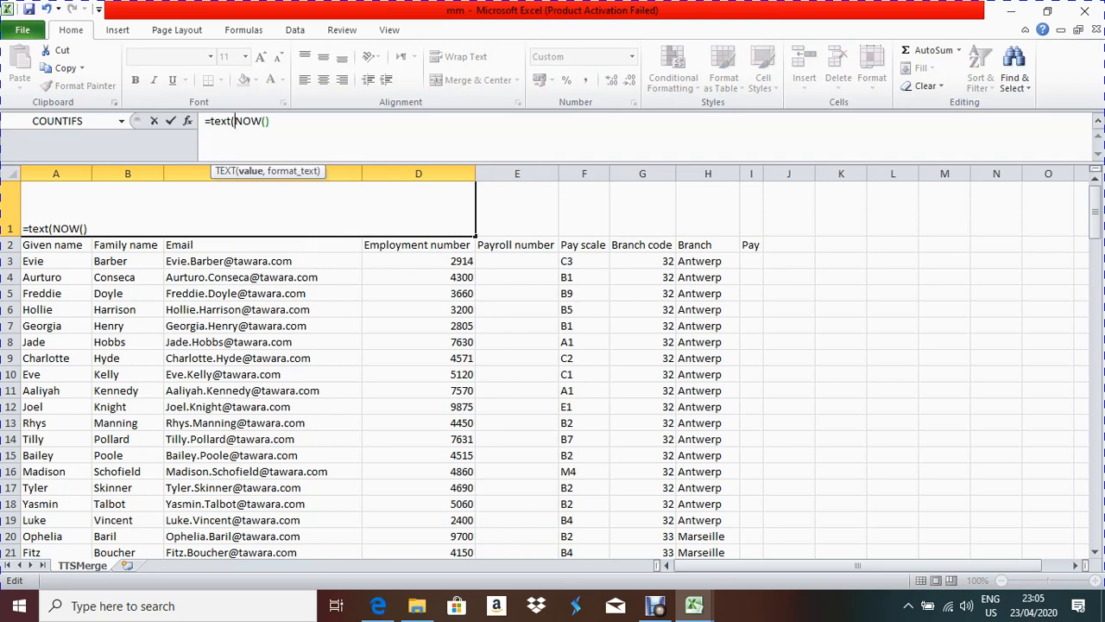
pyautogui.click(281, 228)
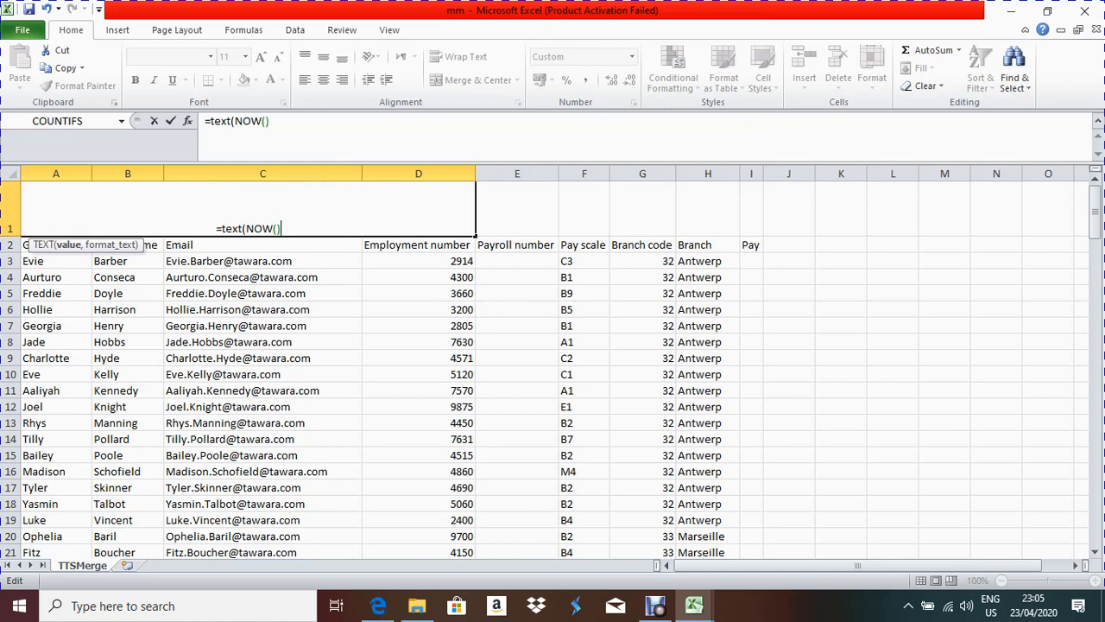
pyautogui.write(',"dddd')
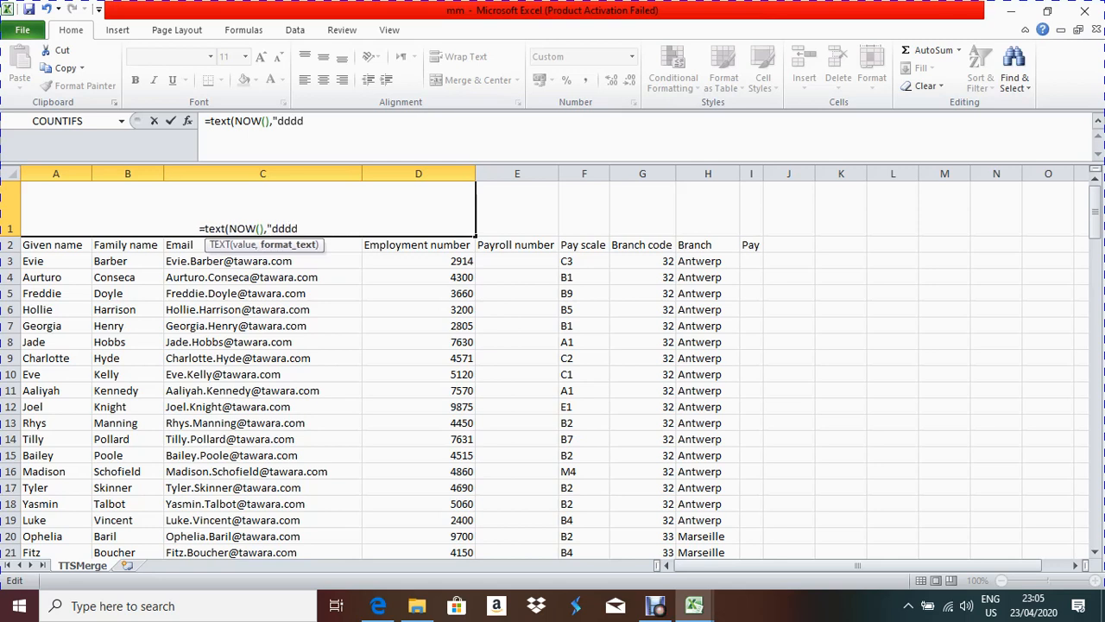
pyautogui.write(' dd')
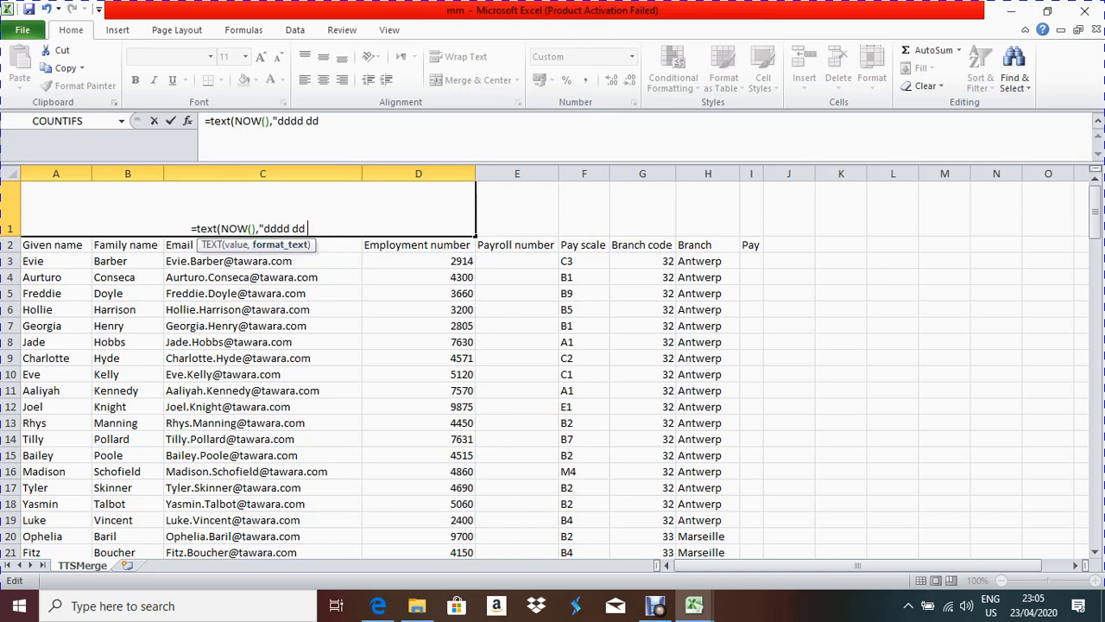
pyautogui.click(378, 606)
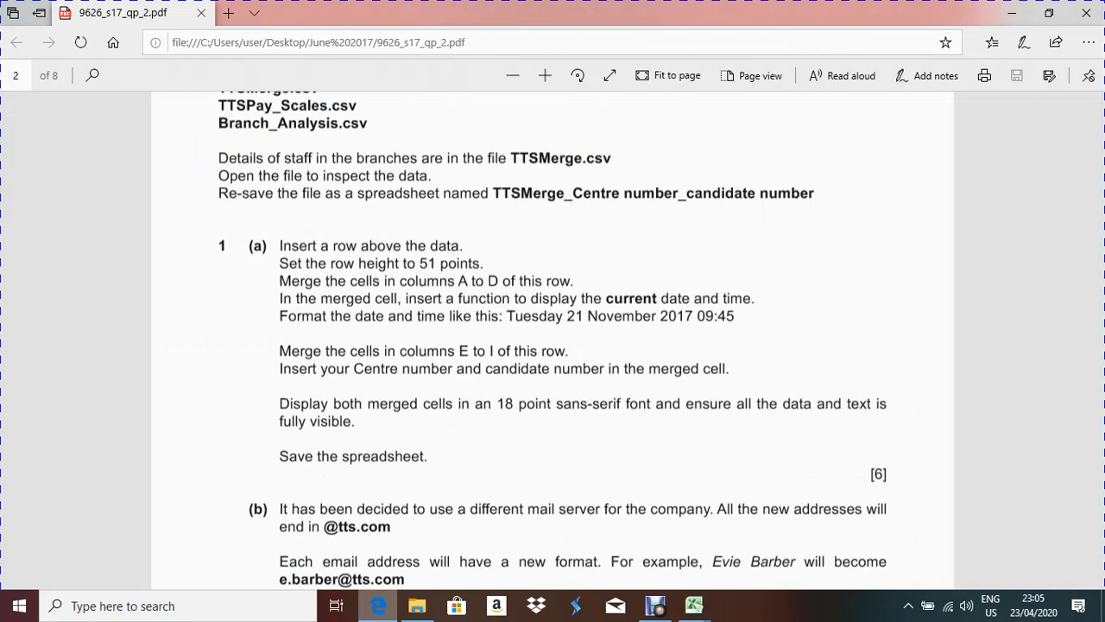
pyautogui.hotkey('alt', 'Tab')
pyautogui.write('mmm')
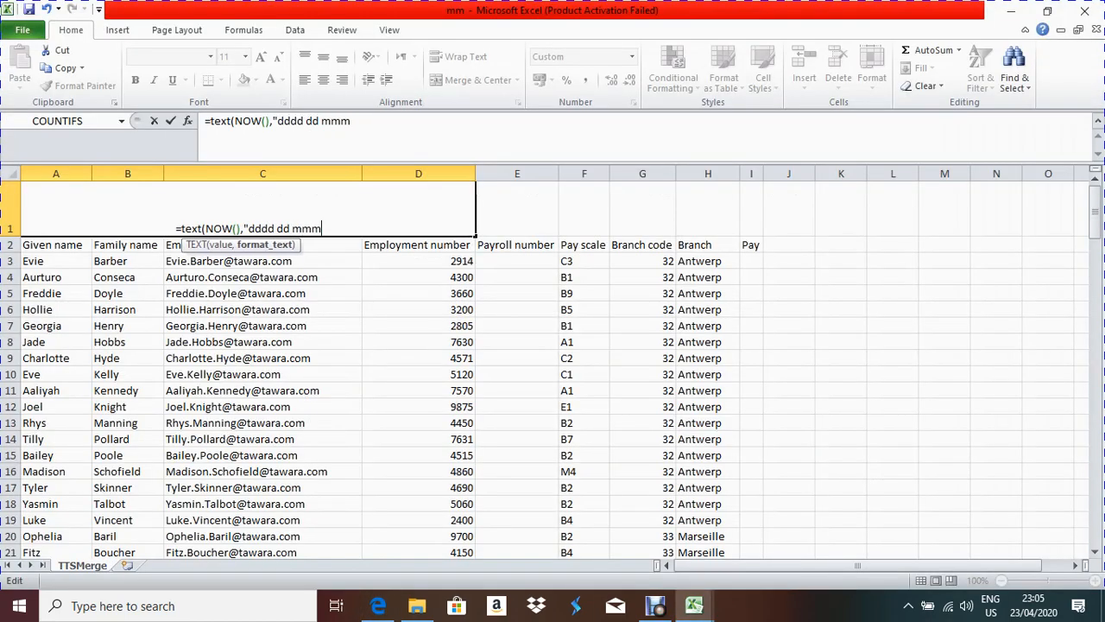
pyautogui.write('m')
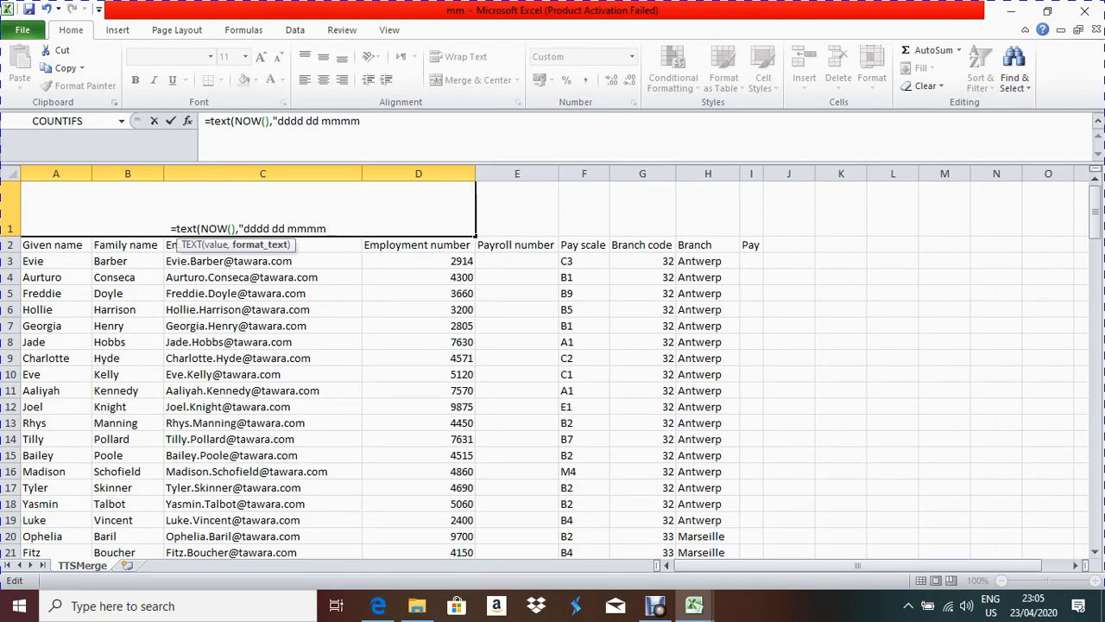
pyautogui.write(' yy')
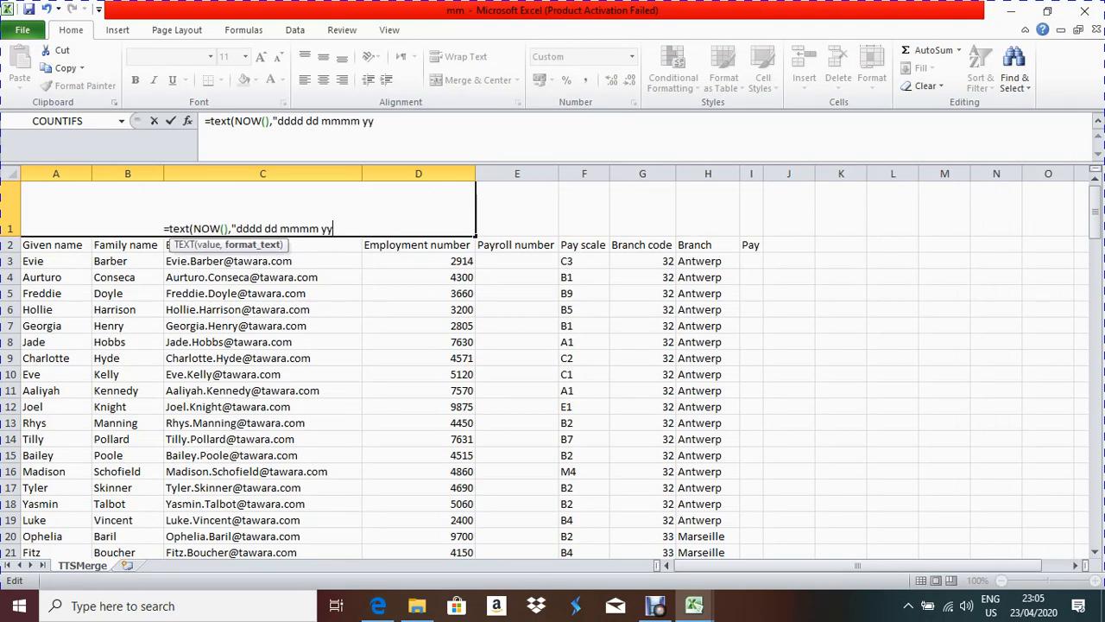
pyautogui.write('yy hh:')
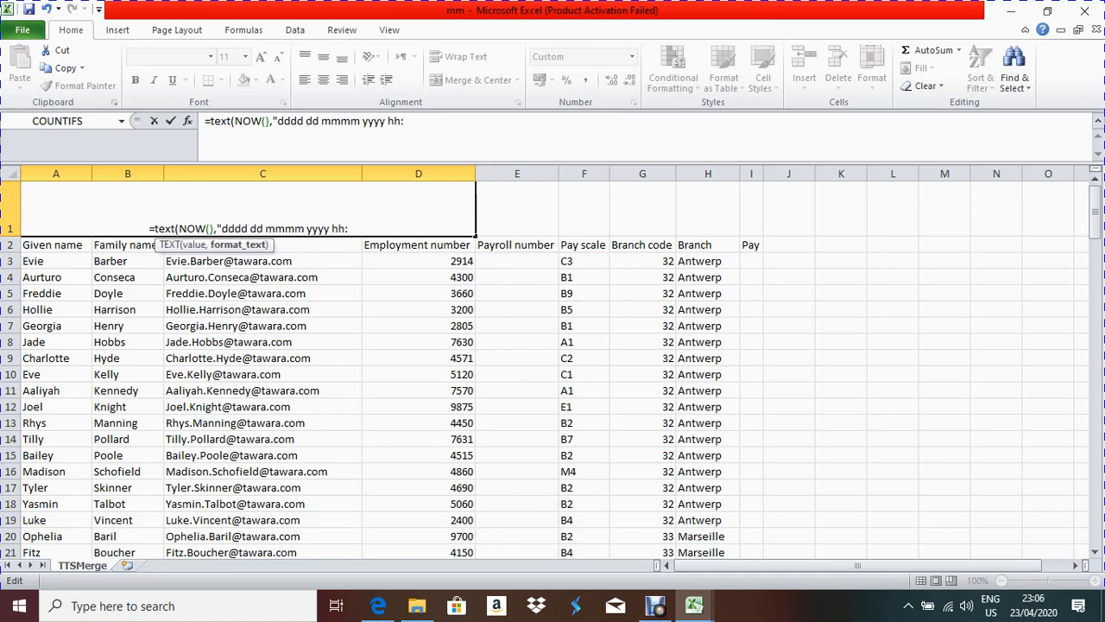
pyautogui.write('mm')
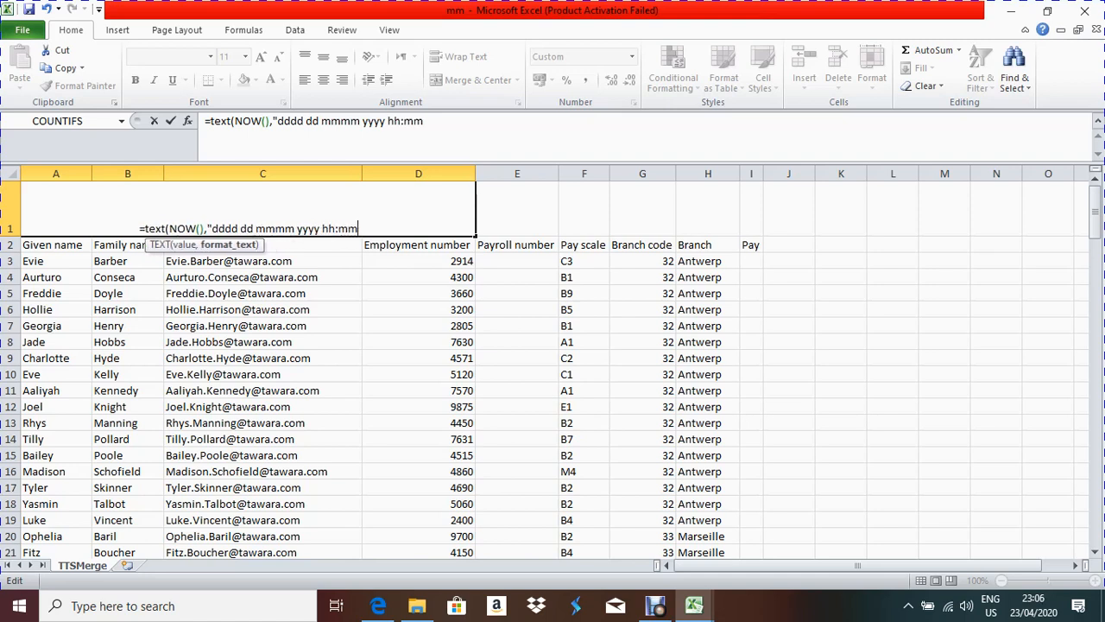
pyautogui.press('Return')
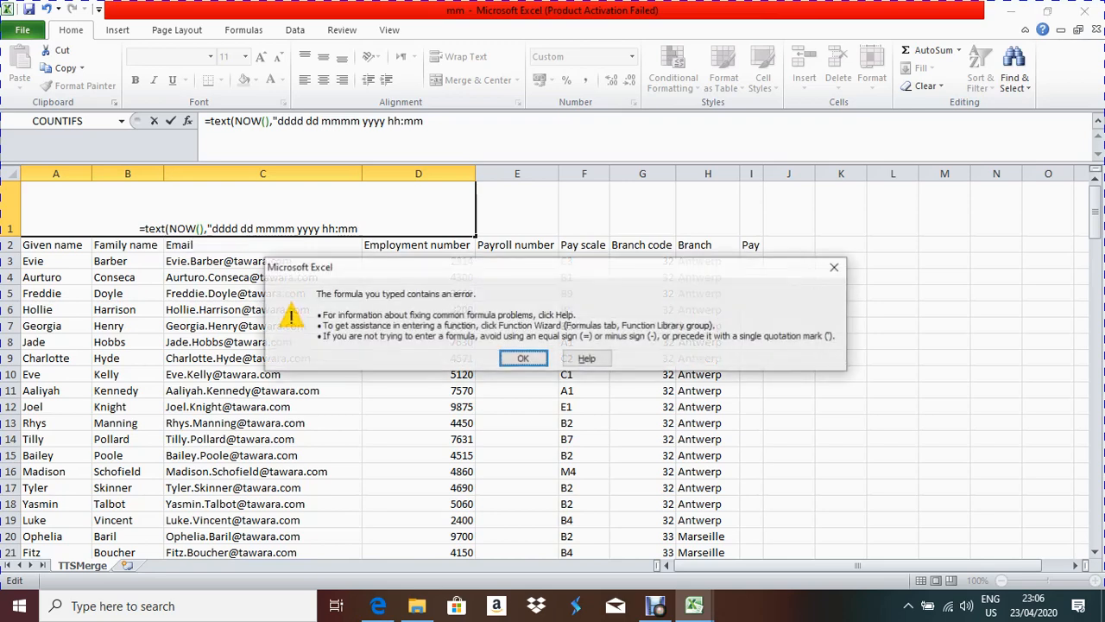
# Step: Close the error message and finish the formula as =TEXT(NOW(),"dddd dd mmmm yyyy hh:mm")
pyautogui.press('Return')
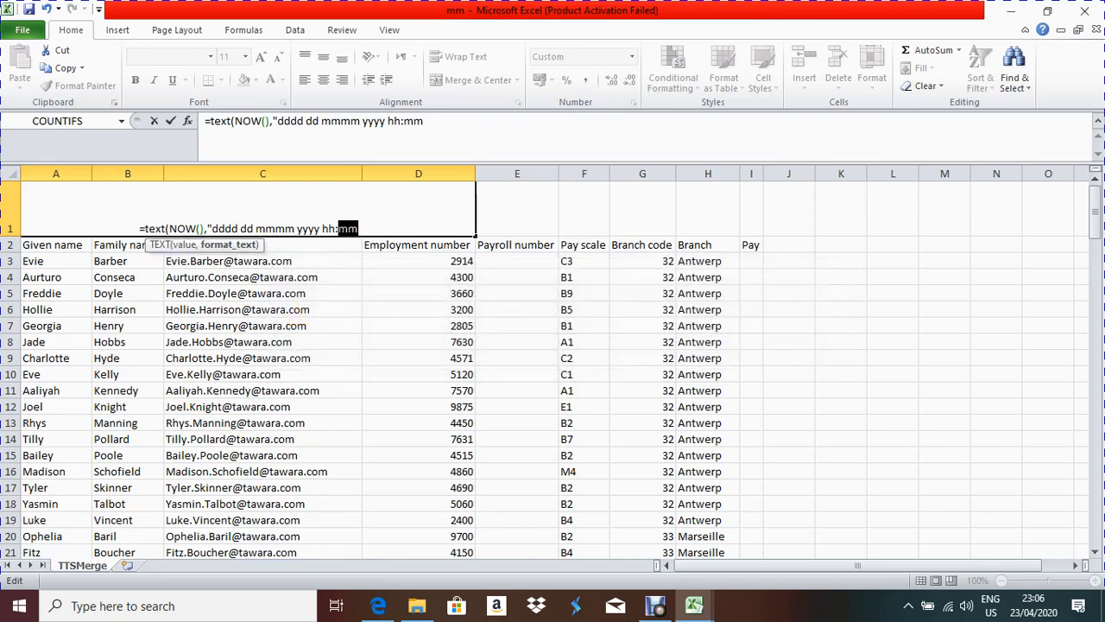
pyautogui.press('End')
pyautogui.write('")')
pyautogui.press('Return')
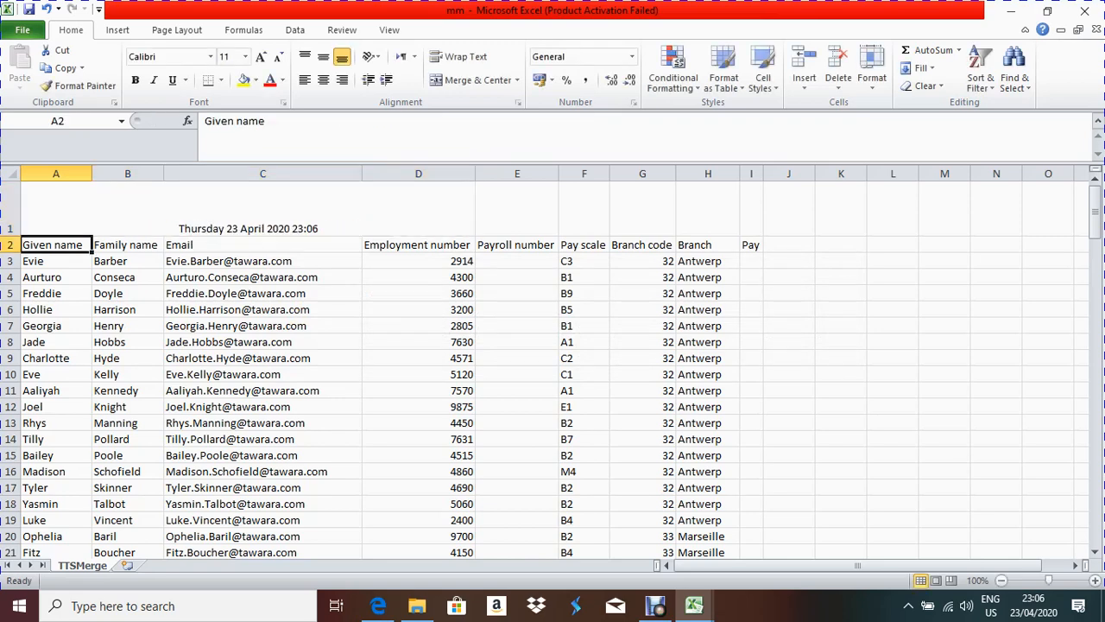
# Step: Zoom the sheet to 140% and check A1's formula, then return to the question paper
pyautogui.click(248, 209)
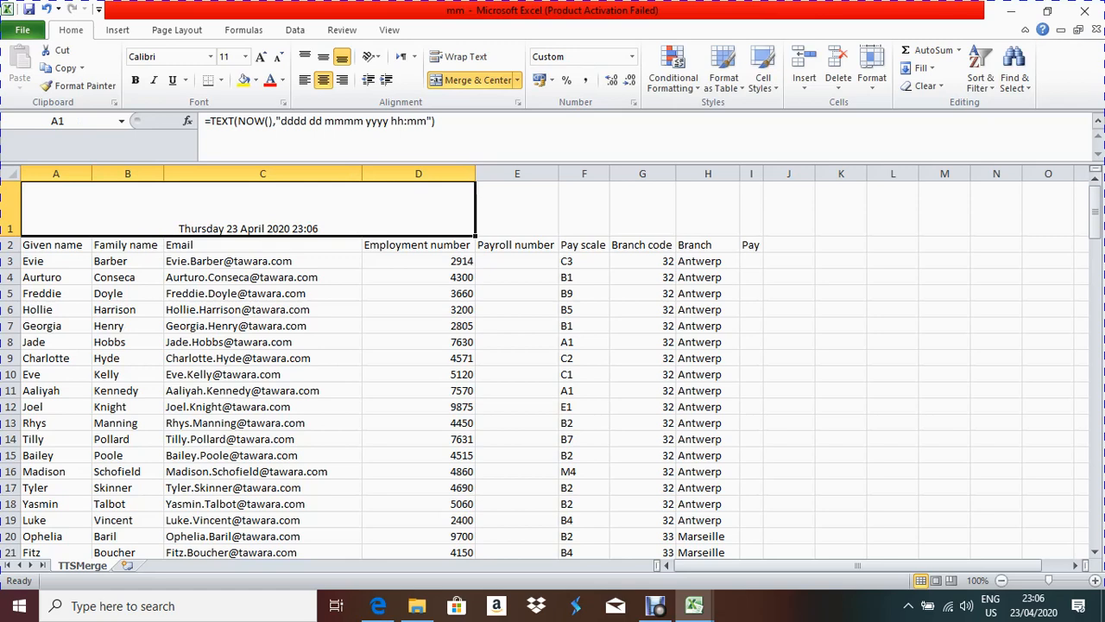
pyautogui.click(1089, 580)
pyautogui.click(1089, 580)
pyautogui.click(1089, 580)
pyautogui.click(1088, 580)
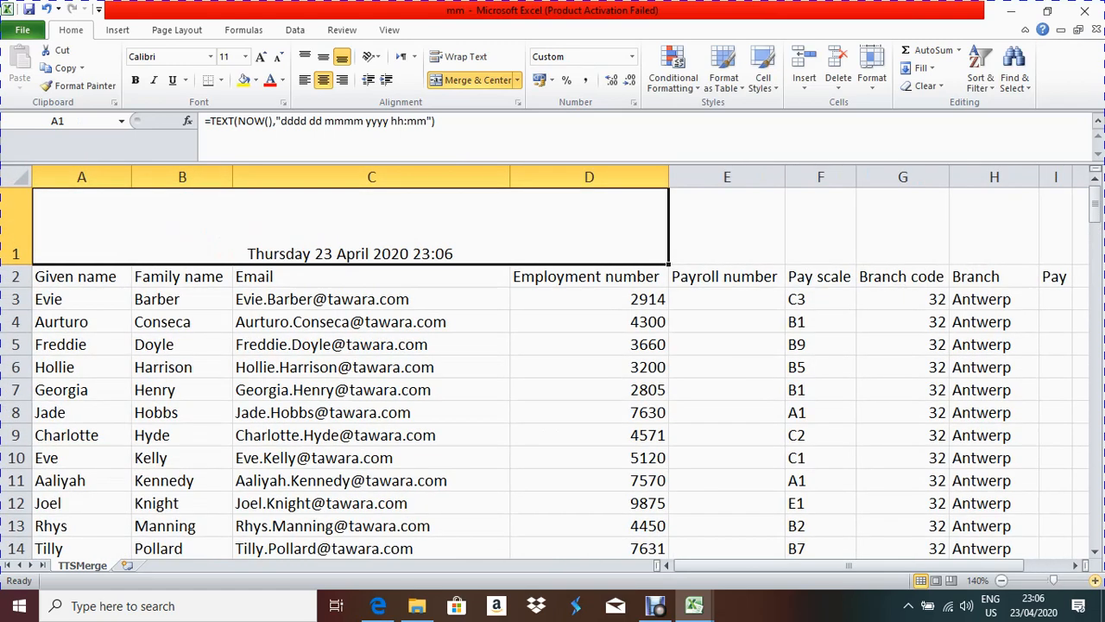
pyautogui.press('F2')
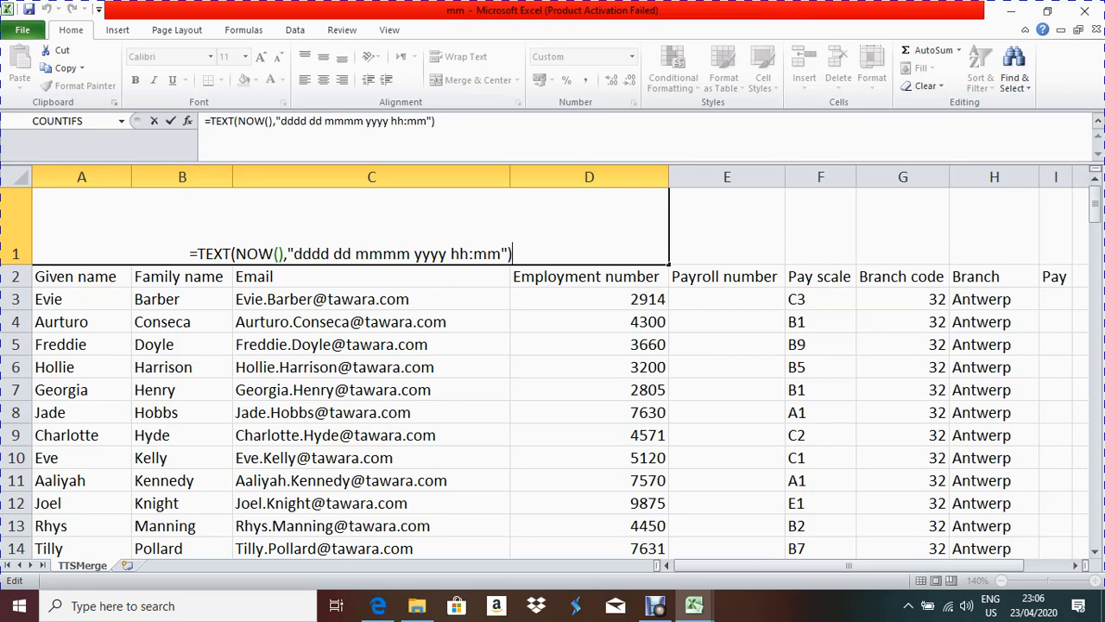
pyautogui.press('Return')
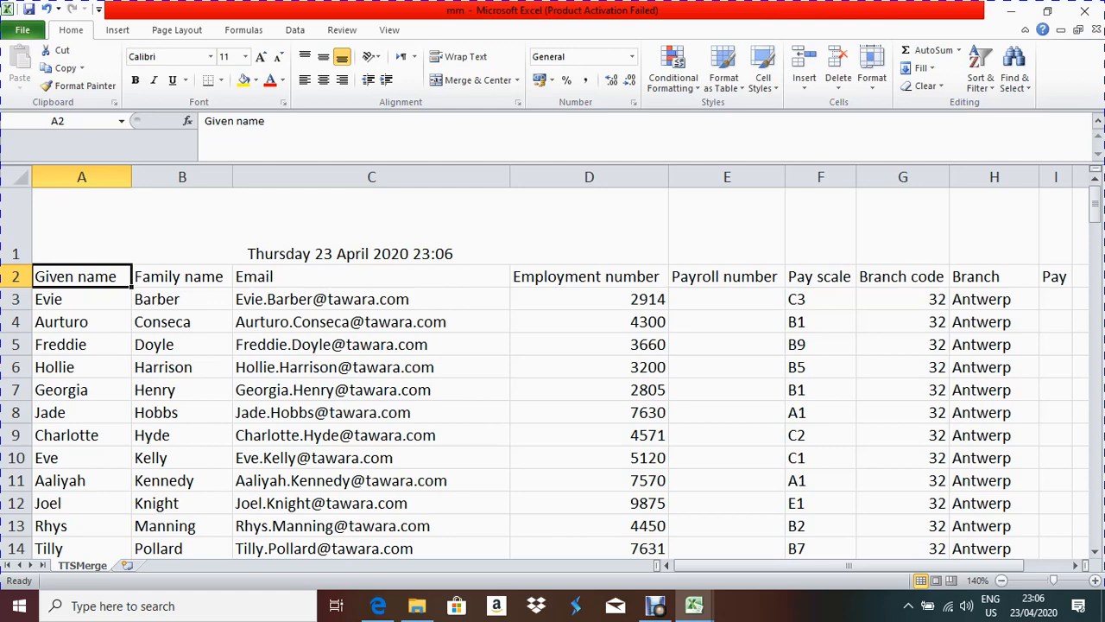
pyautogui.click(378, 607)
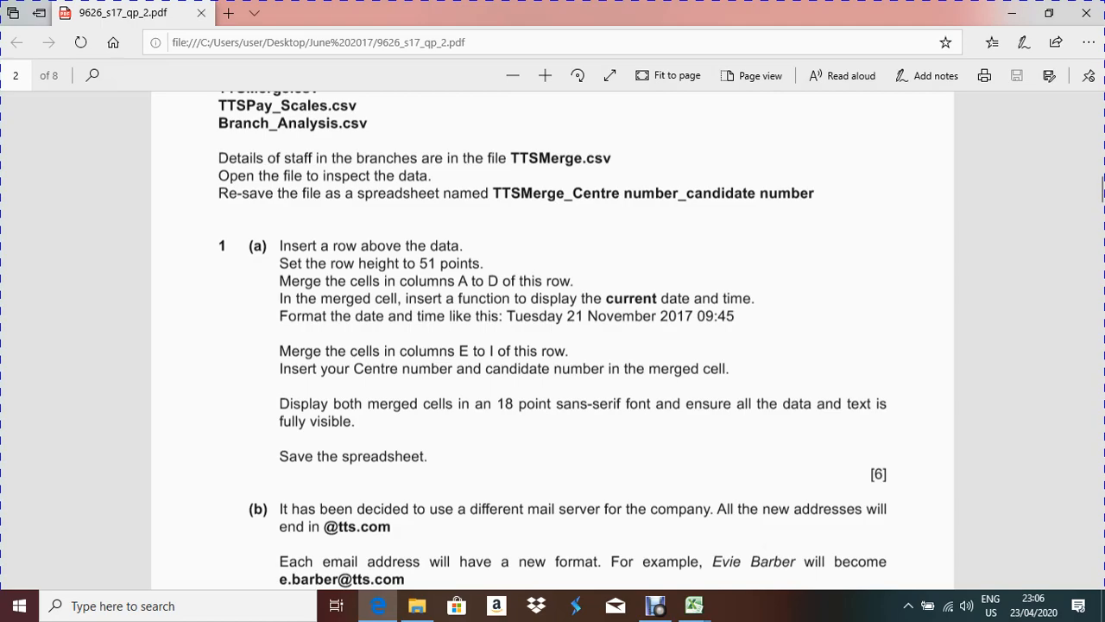
# Step: Merge cells E1:I1 and type the centre and candidate numbers into them
pyautogui.hotkey('alt', 'Tab')
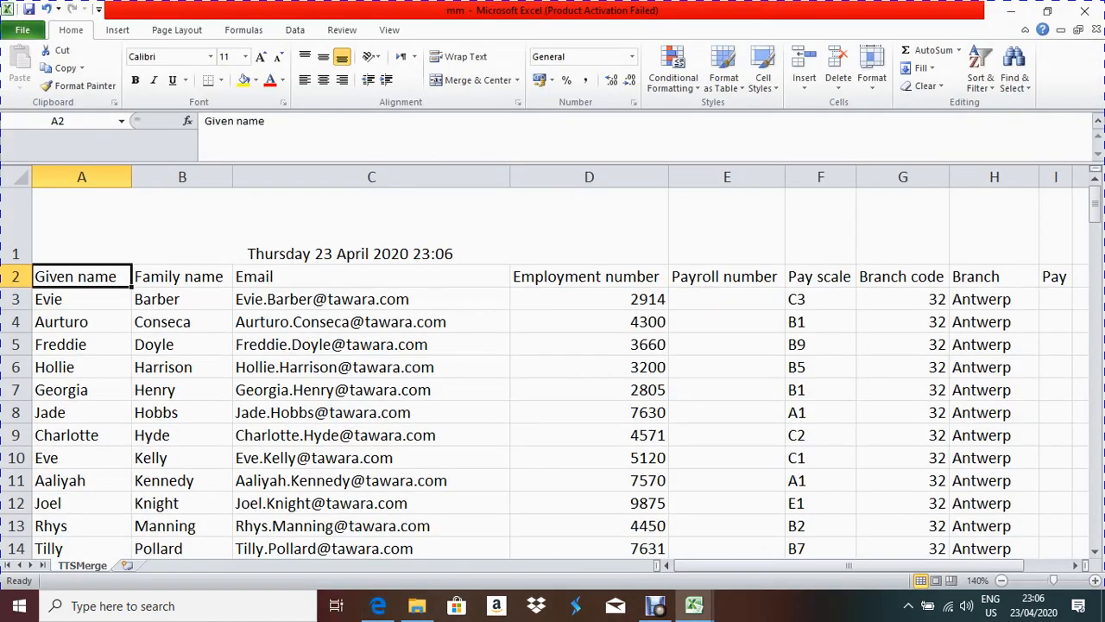
pyautogui.hotkey('alt', 'Tab')
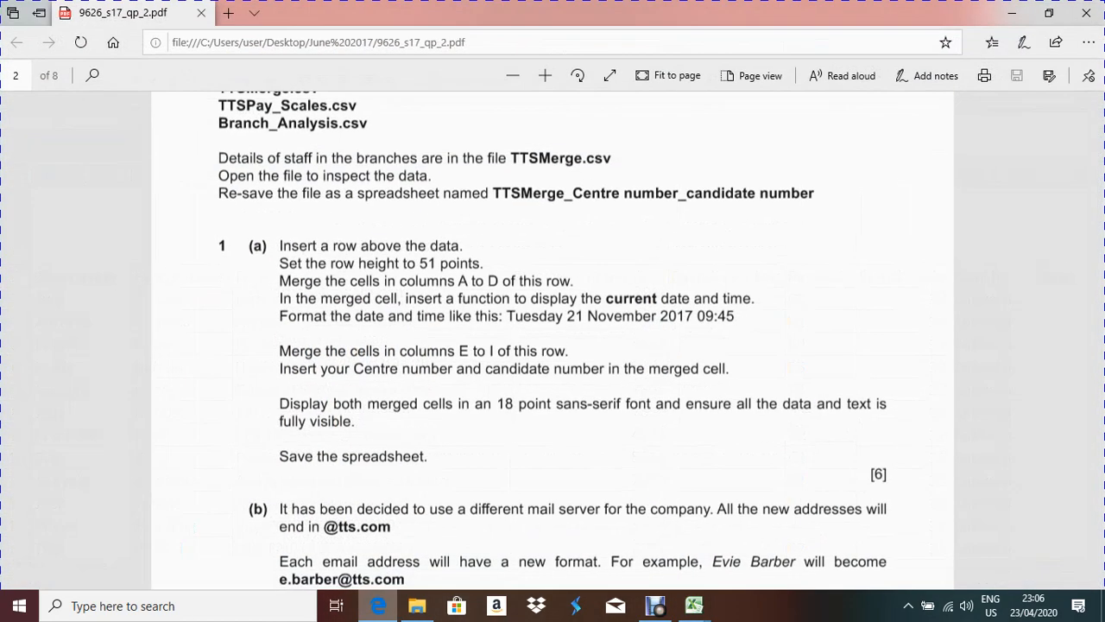
pyautogui.hotkey('alt', 'Tab')
pyautogui.moveTo(726, 227); pyautogui.dragTo(1055, 227)
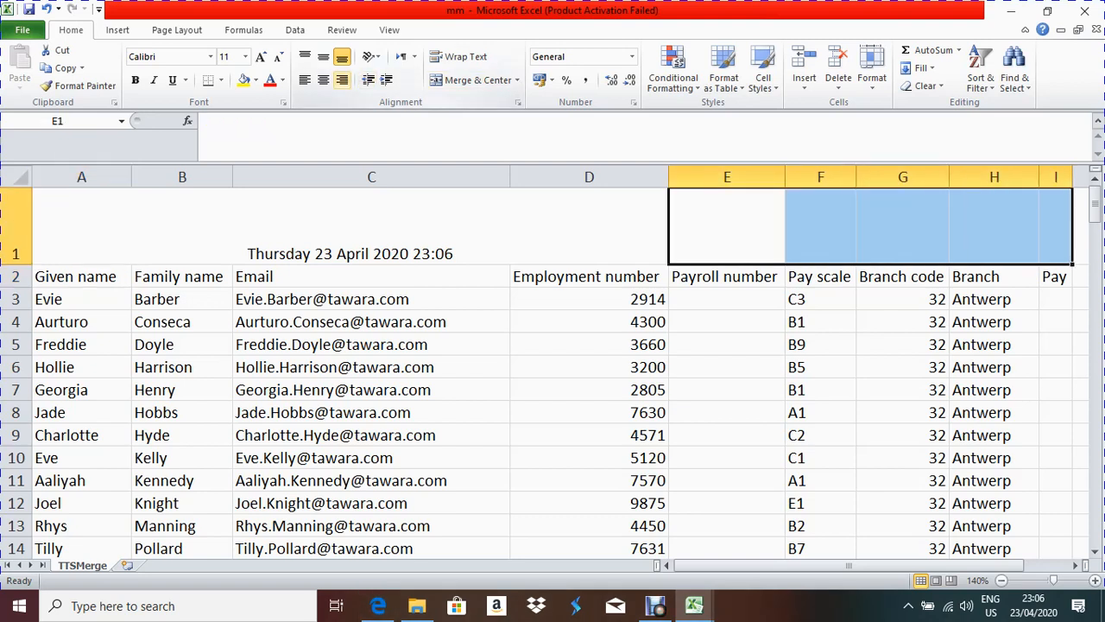
pyautogui.click(471, 80)
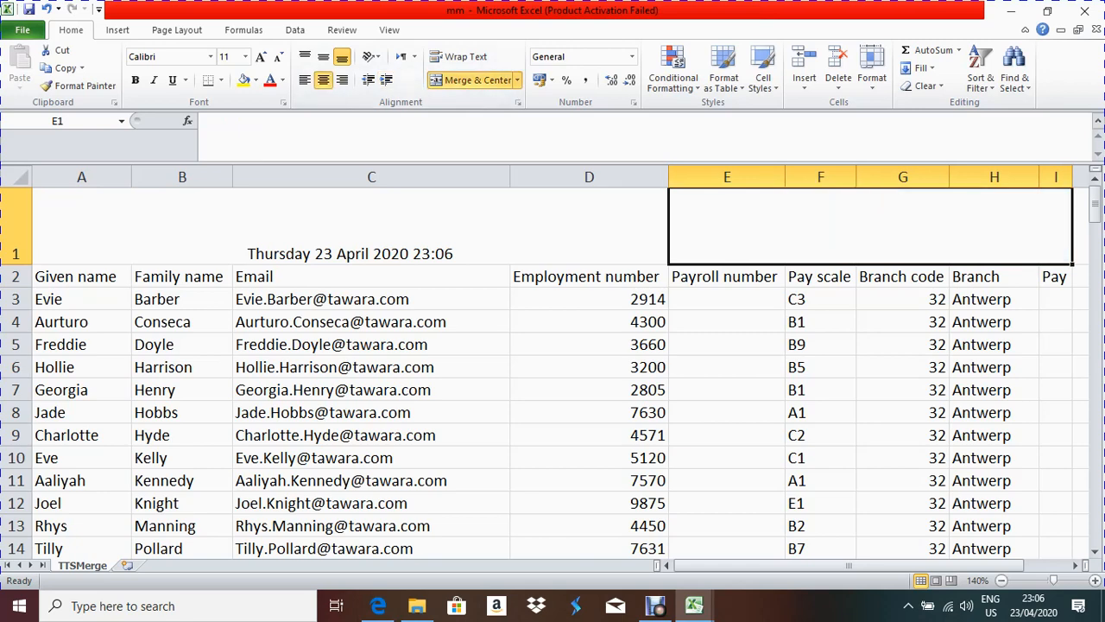
pyautogui.write('S')
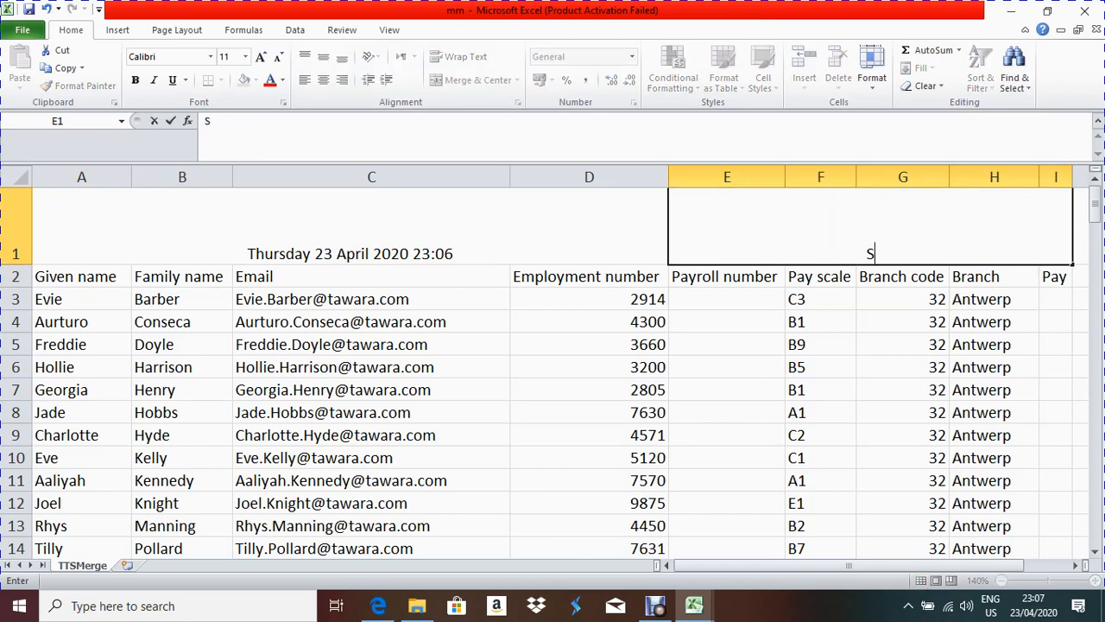
pyautogui.write('A139, 1234')
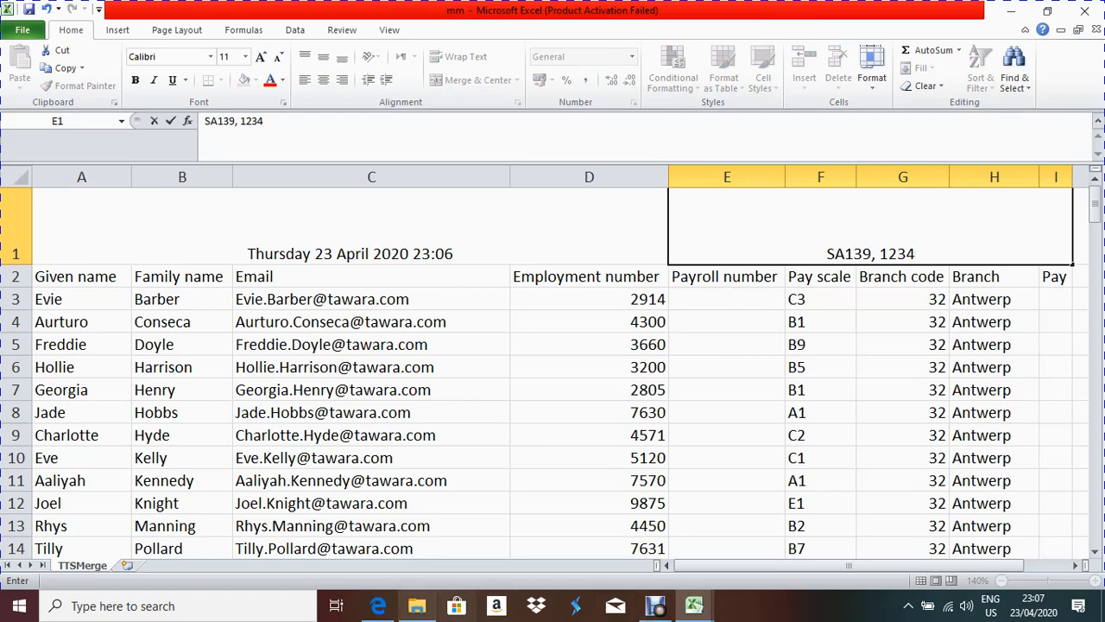
# Step: Check the question paper's rule on keeping text fully visible, then select A1:I1
pyautogui.click(378, 605)
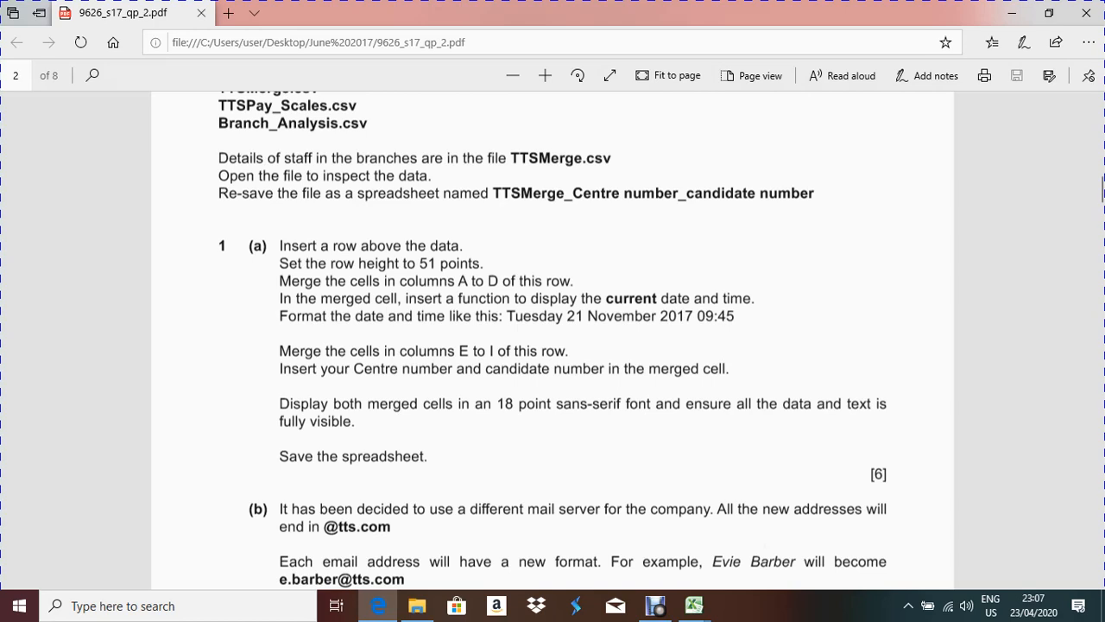
pyautogui.moveTo(686, 404); pyautogui.dragTo(847, 403)
pyautogui.hotkey('alt', 'Tab')
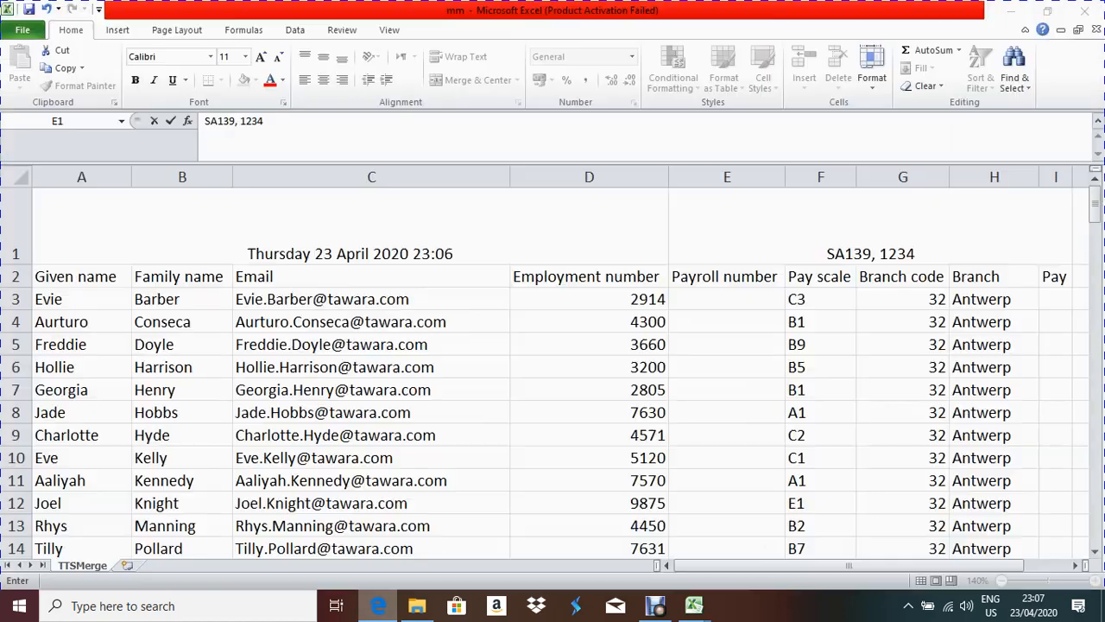
pyautogui.moveTo(350, 226); pyautogui.dragTo(870, 226)
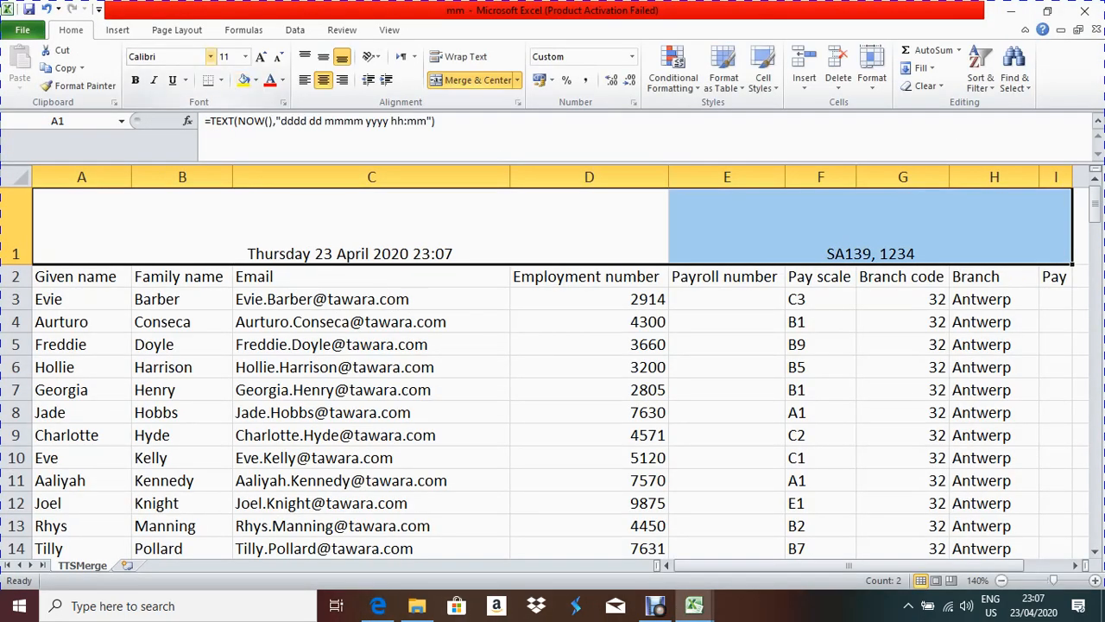
# Step: Set row 1 (A1:I1) to Arial 18 point, then scroll the question paper to task 1(b)
pyautogui.click(210, 57)
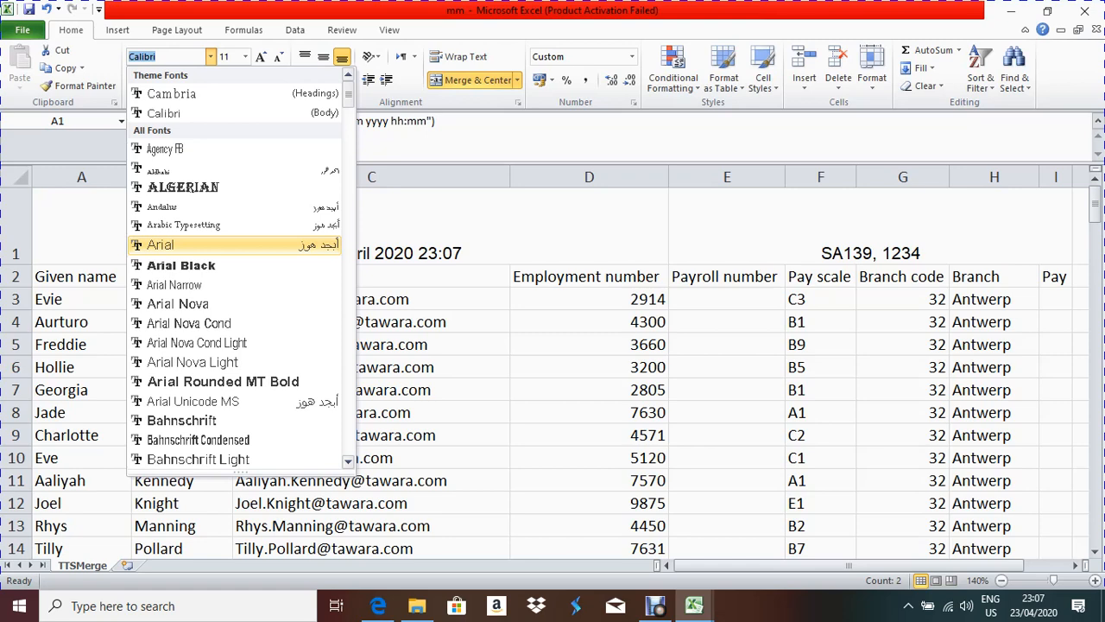
pyautogui.click(160, 245)
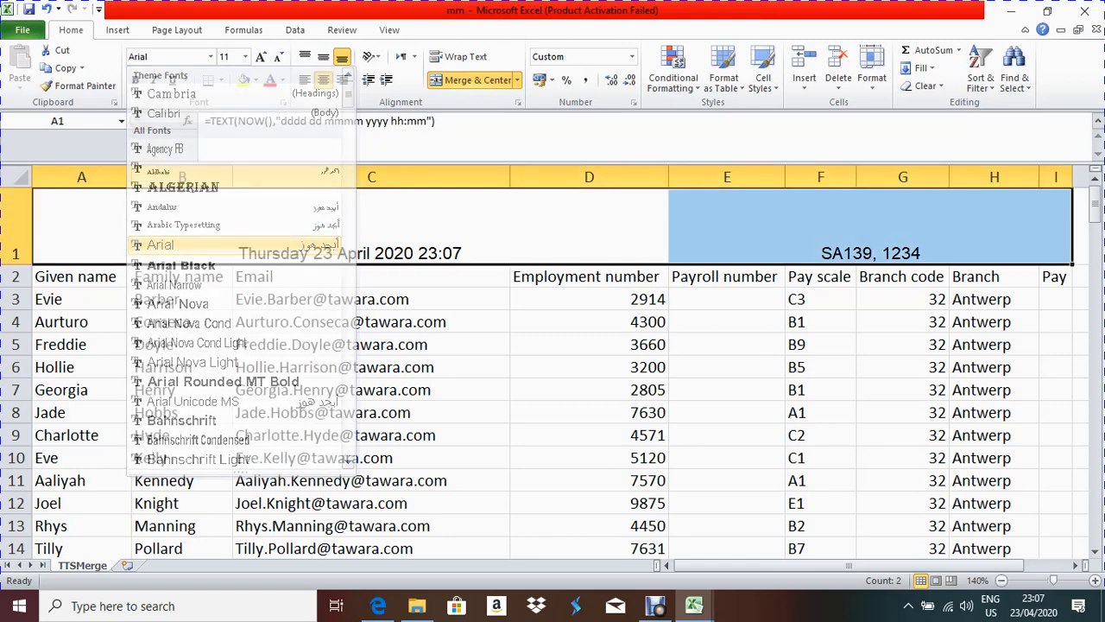
pyautogui.click(245, 56)
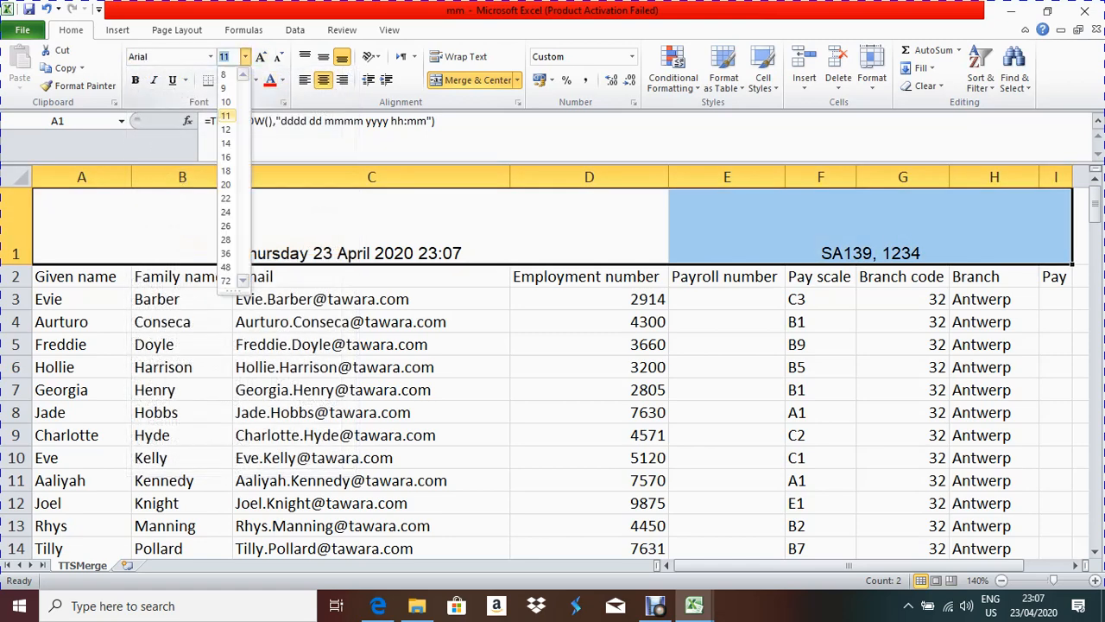
pyautogui.click(226, 171)
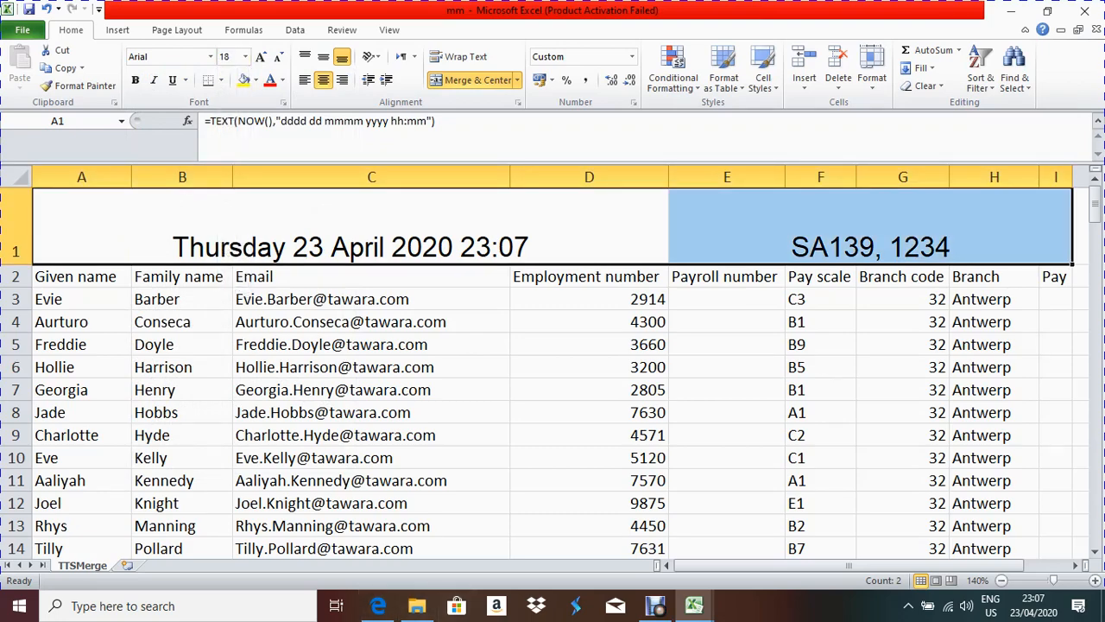
pyautogui.click(379, 607)
pyautogui.scroll(-5, 553, 345)
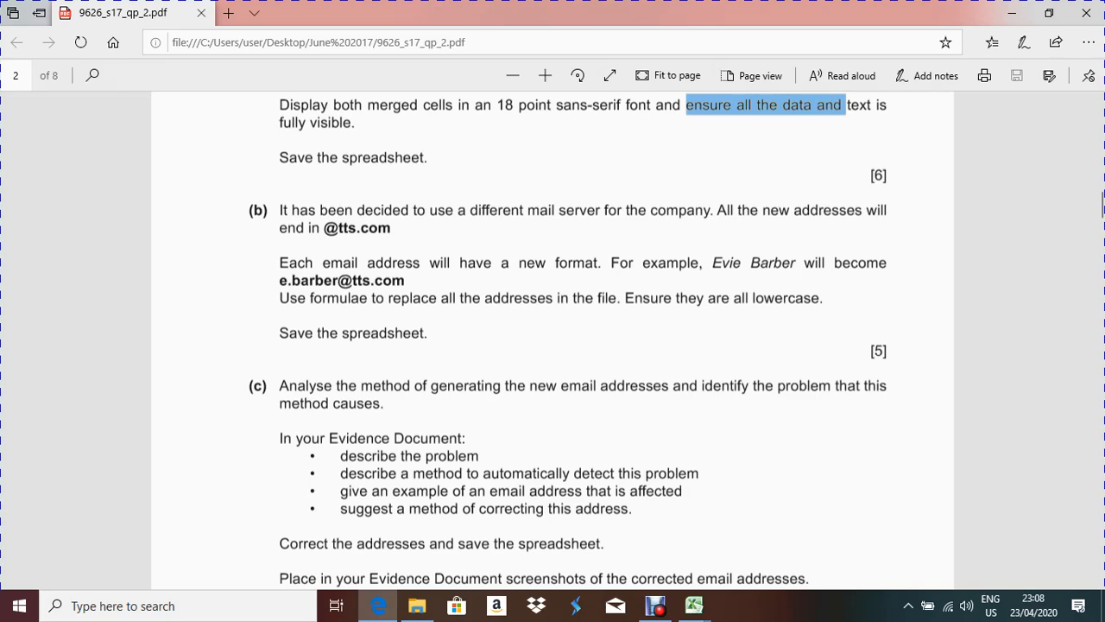
# Step: Bring the spreadsheet forward and select the first email address in C3
pyautogui.click(378, 606)
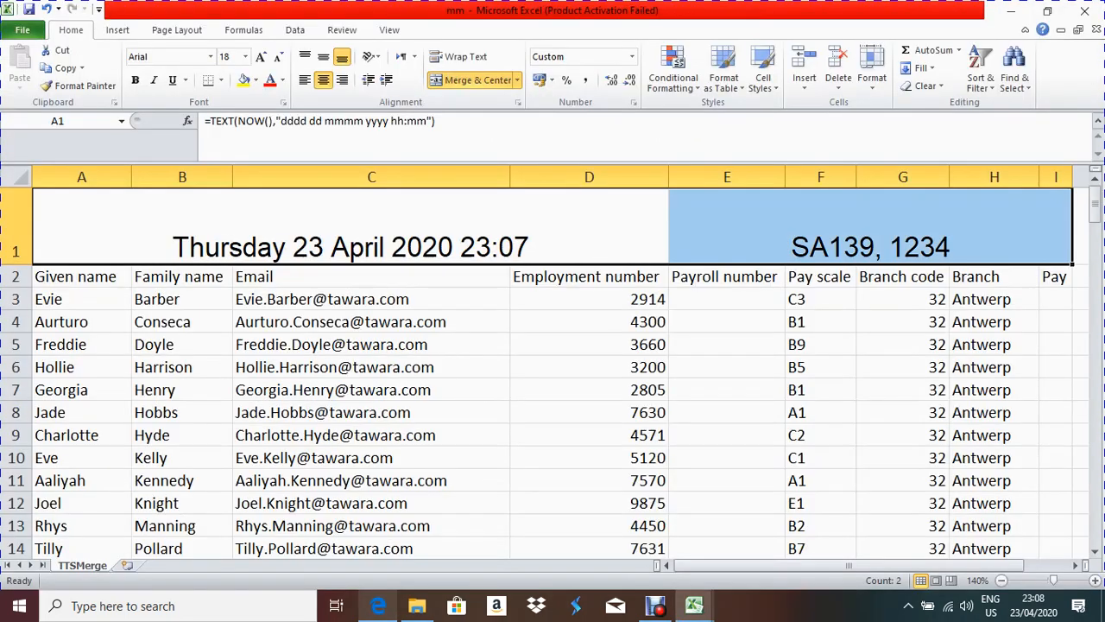
pyautogui.click(371, 299)
pyautogui.click(589, 298)
pyautogui.click(372, 298)
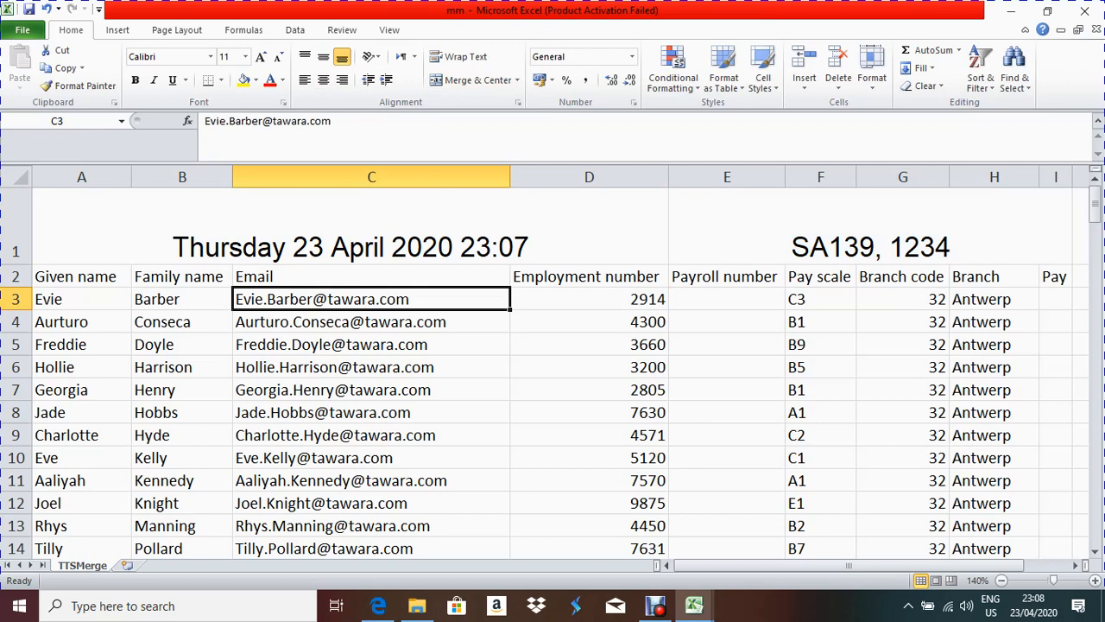
# Step: Check the new email format example in the paper, then delete the old address from C3
pyautogui.click(378, 605)
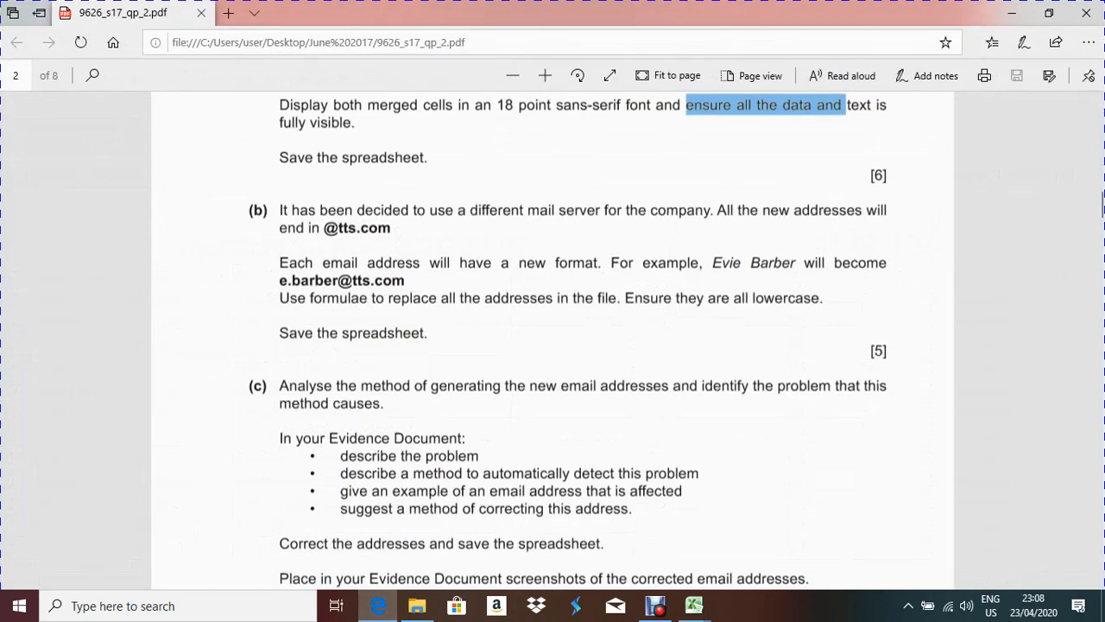
pyautogui.moveTo(279, 280); pyautogui.dragTo(405, 280)
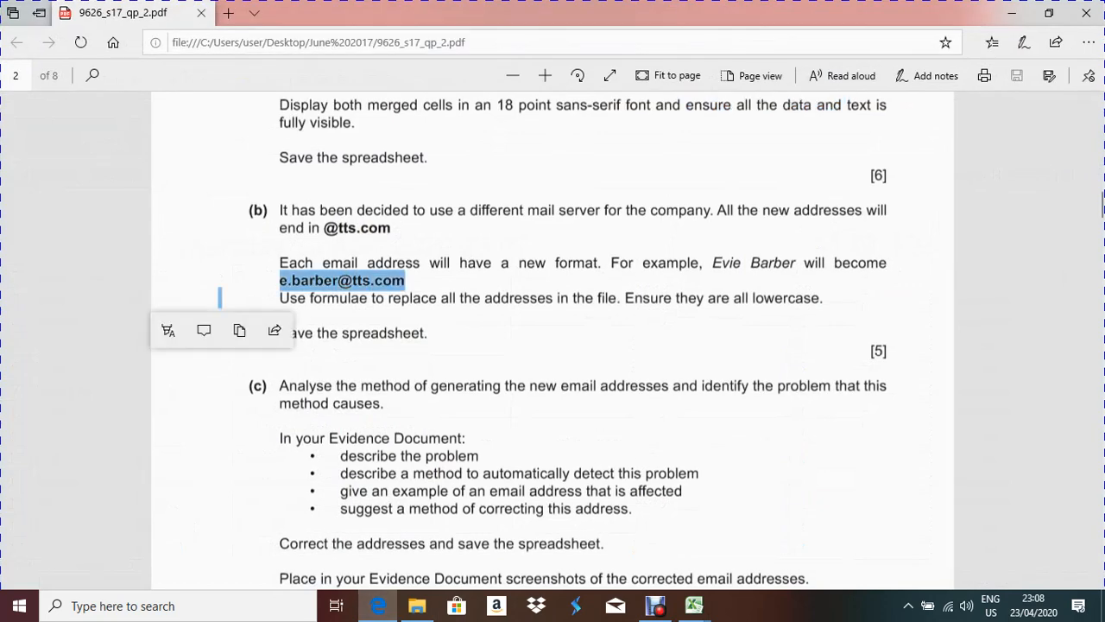
pyautogui.hotkey('alt', 'Tab')
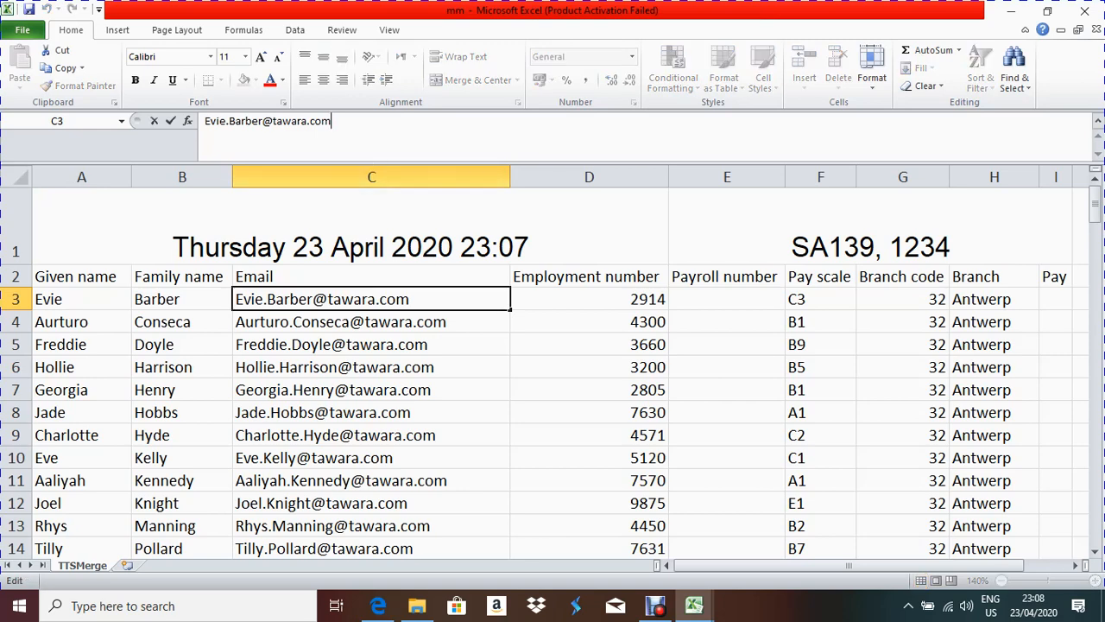
pyautogui.moveTo(331, 121); pyautogui.dragTo(204, 121)
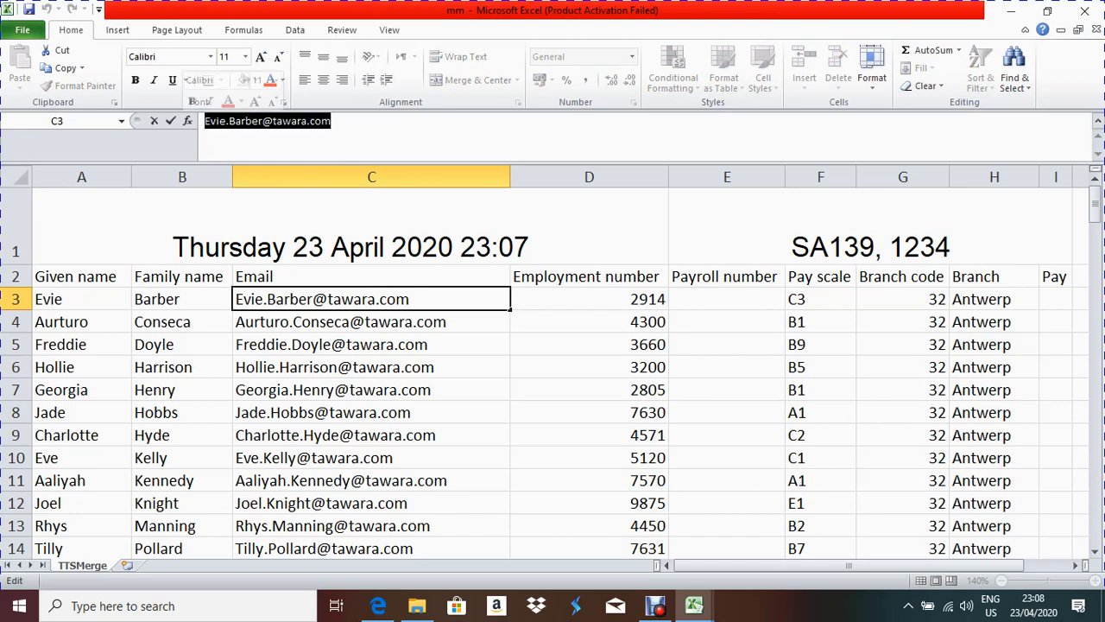
pyautogui.press('BackSpace')
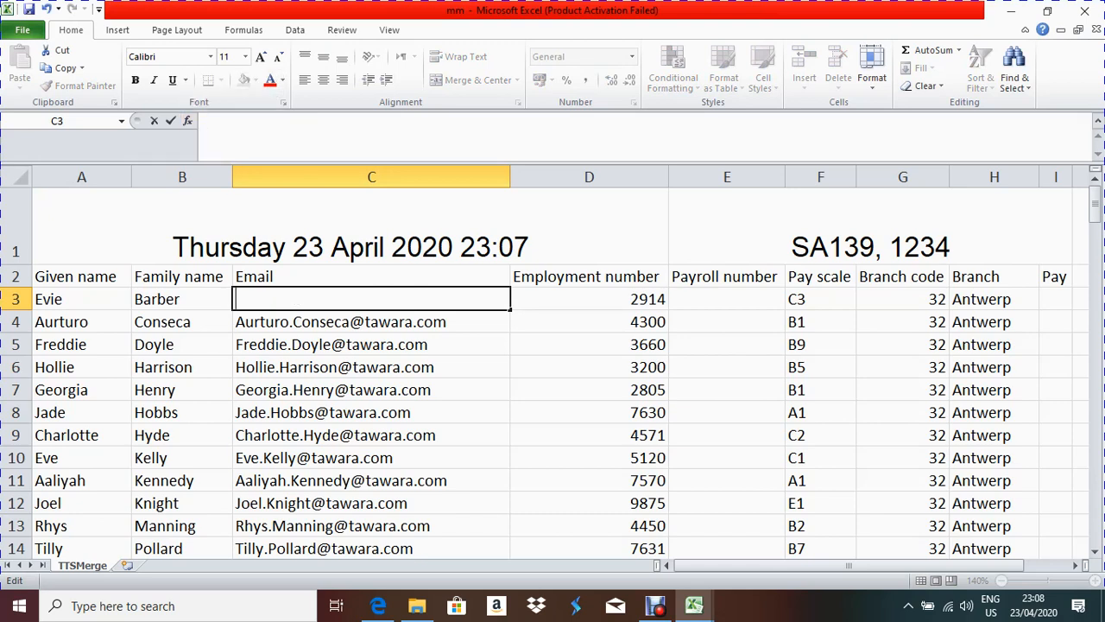
# Step: Start the C3 formula =lower(left(a3,1)&"."&b3& and bring up the exam paper
pyautogui.write('=')
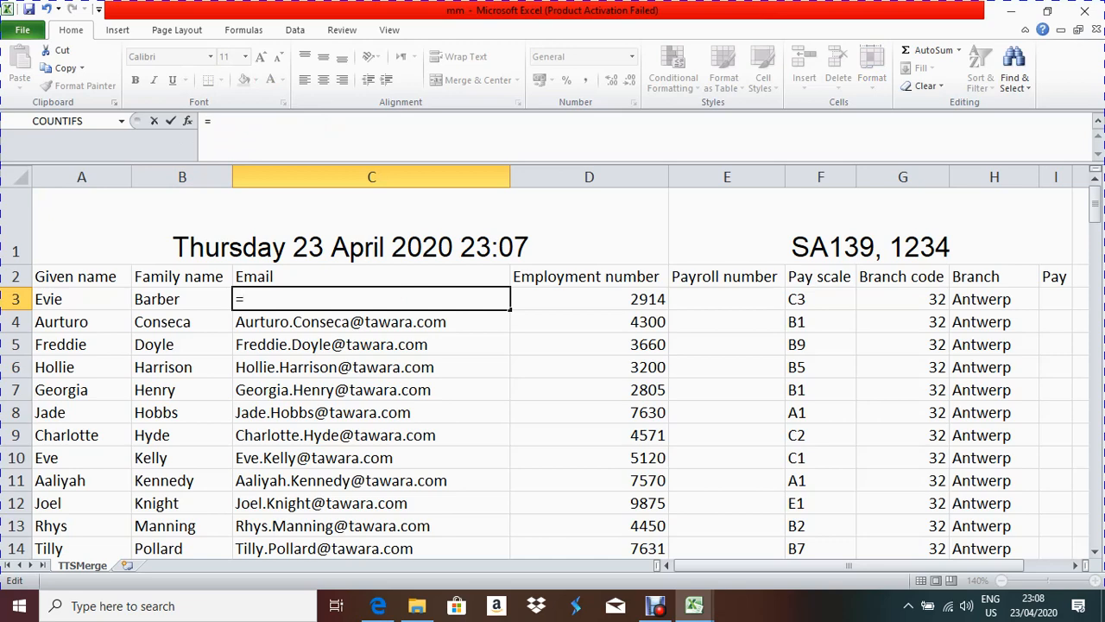
pyautogui.write('lo')
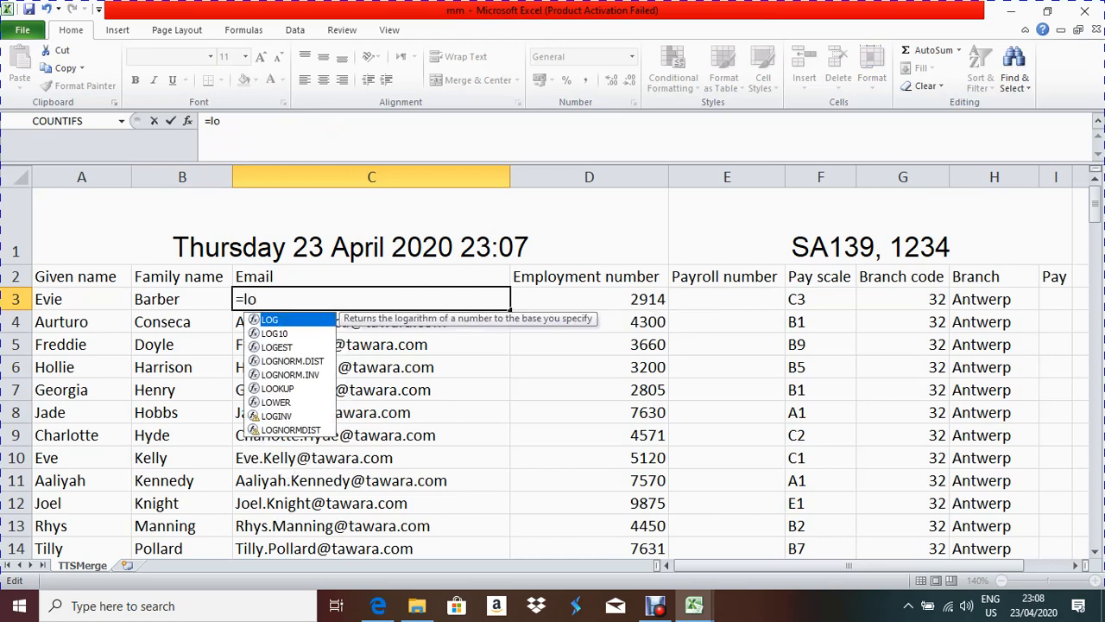
pyautogui.write('wer(')
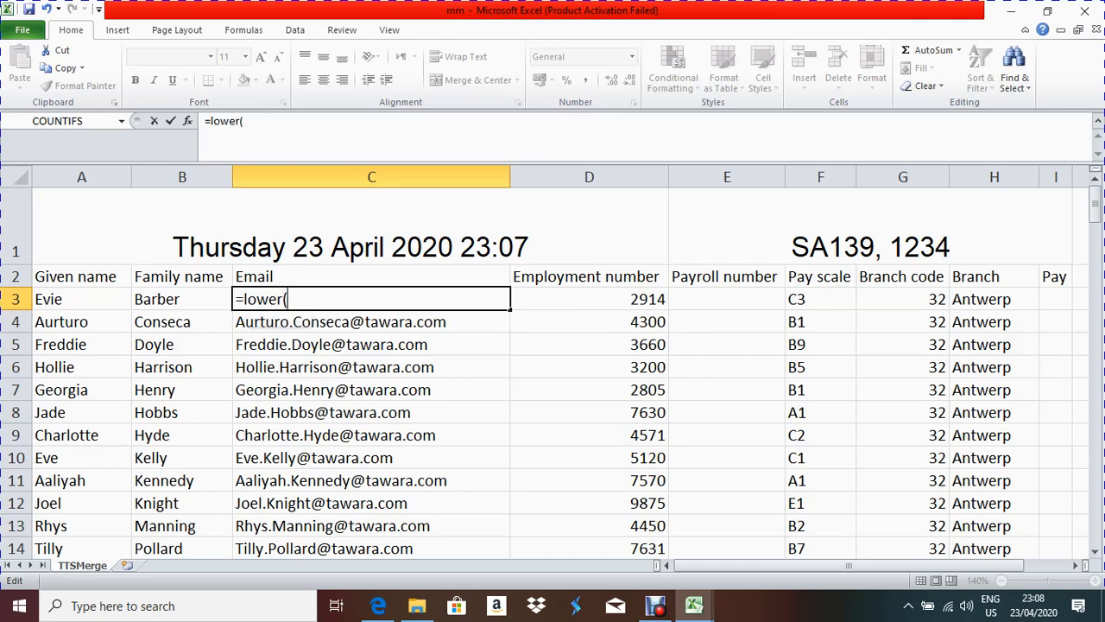
pyautogui.write('le')
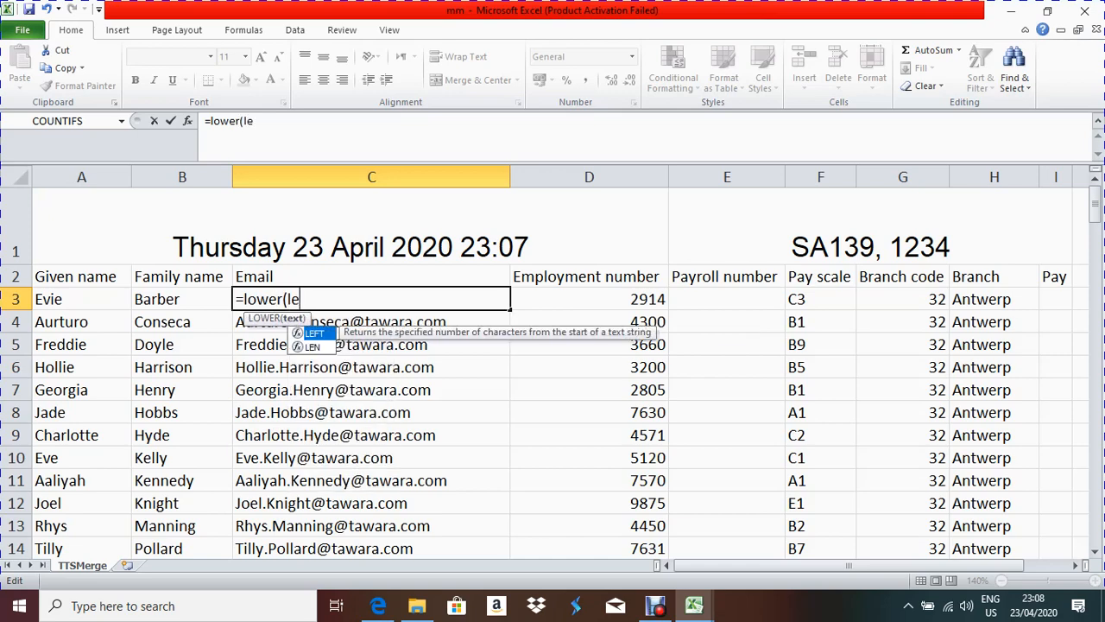
pyautogui.write('ft(')
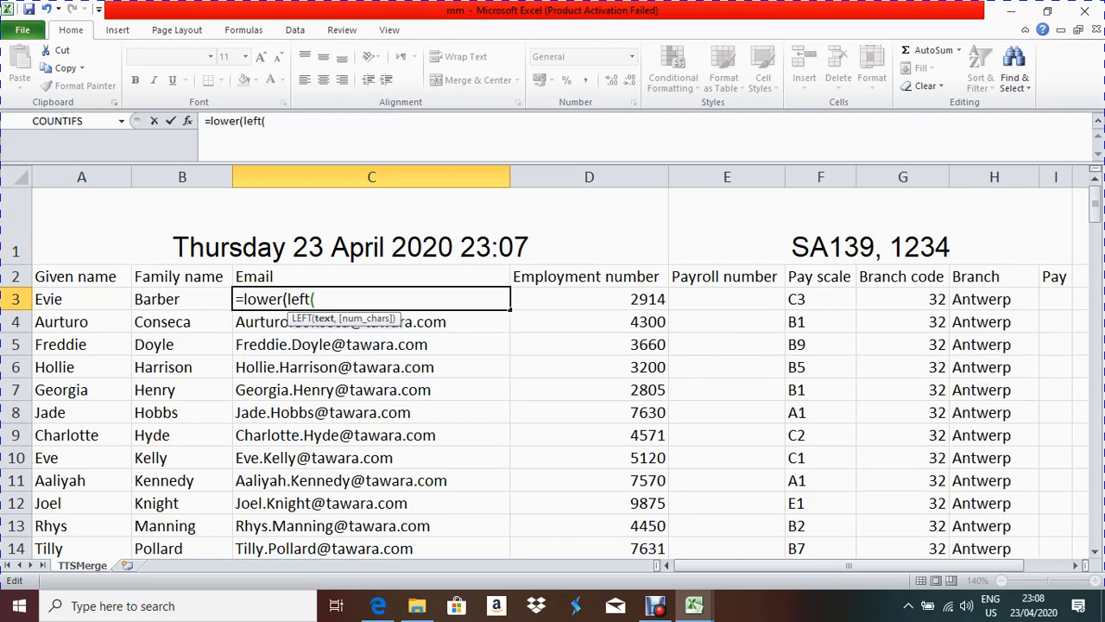
pyautogui.write('a')
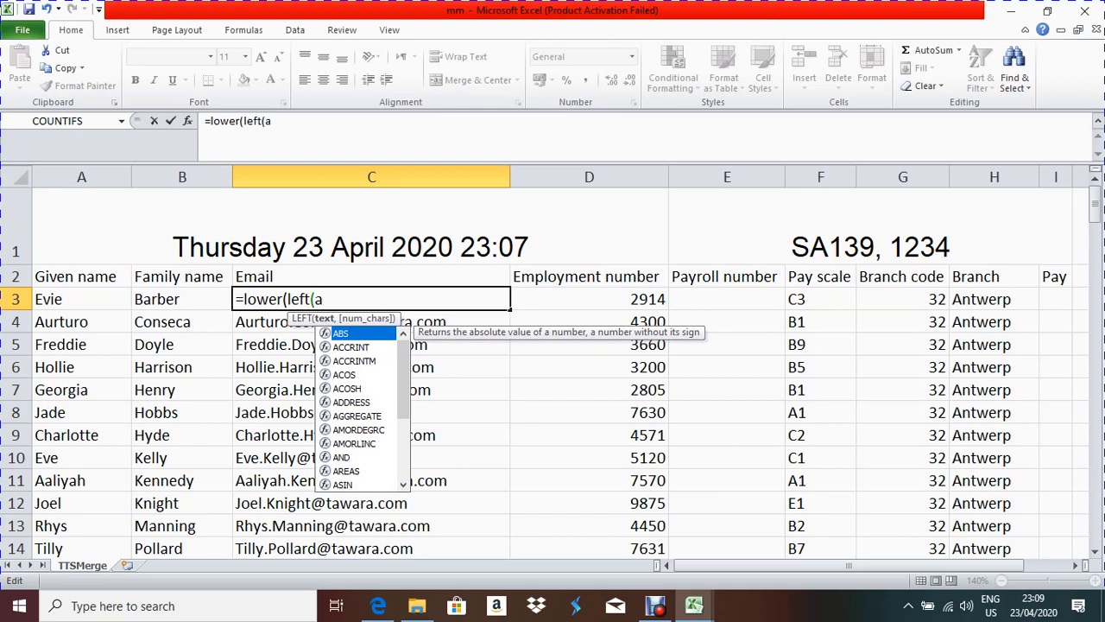
pyautogui.write('3,1')
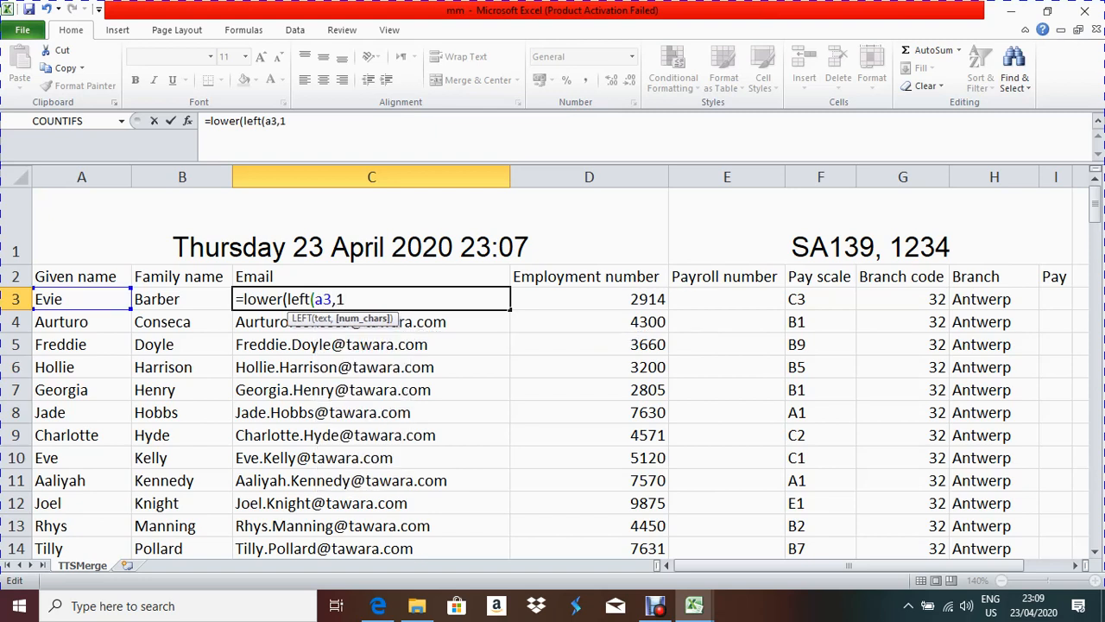
pyautogui.write(')')
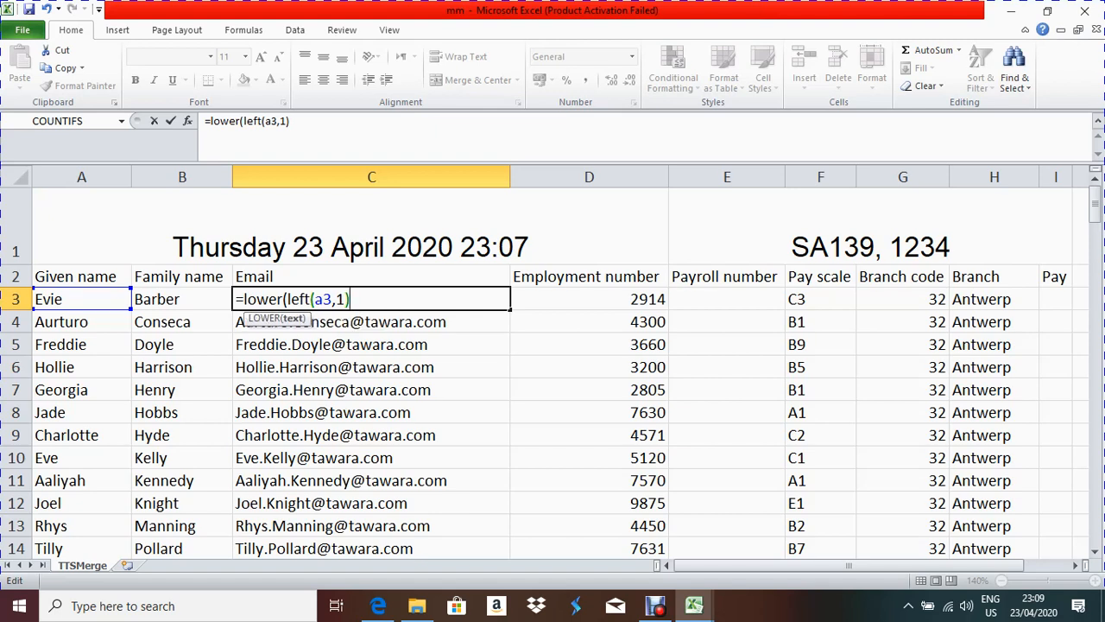
pyautogui.write('&"."')
pyautogui.write('&b')
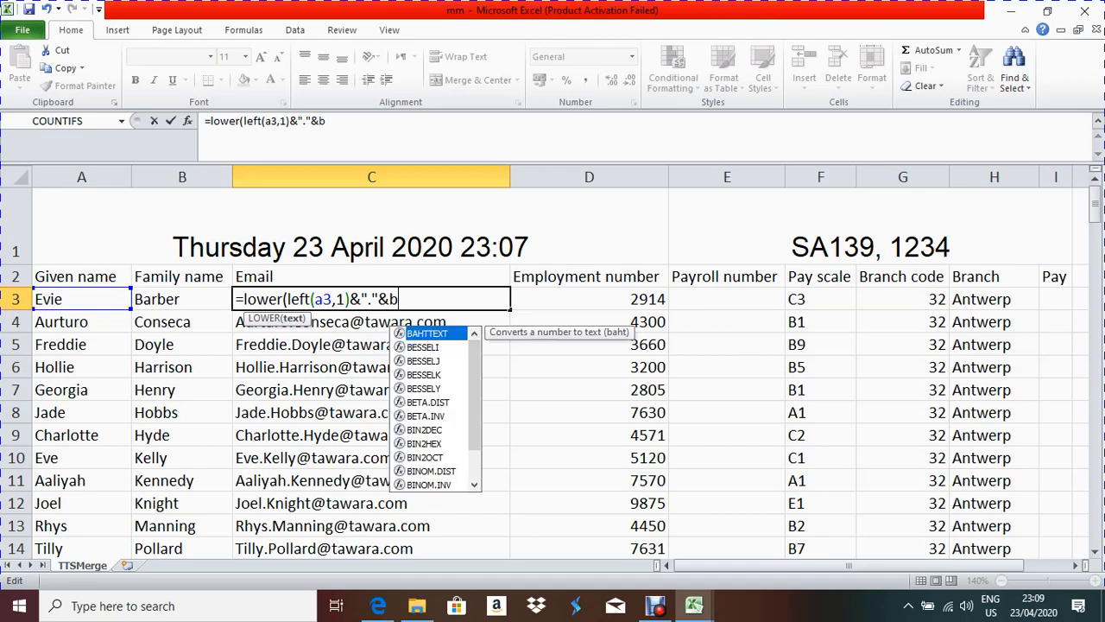
pyautogui.write('3&')
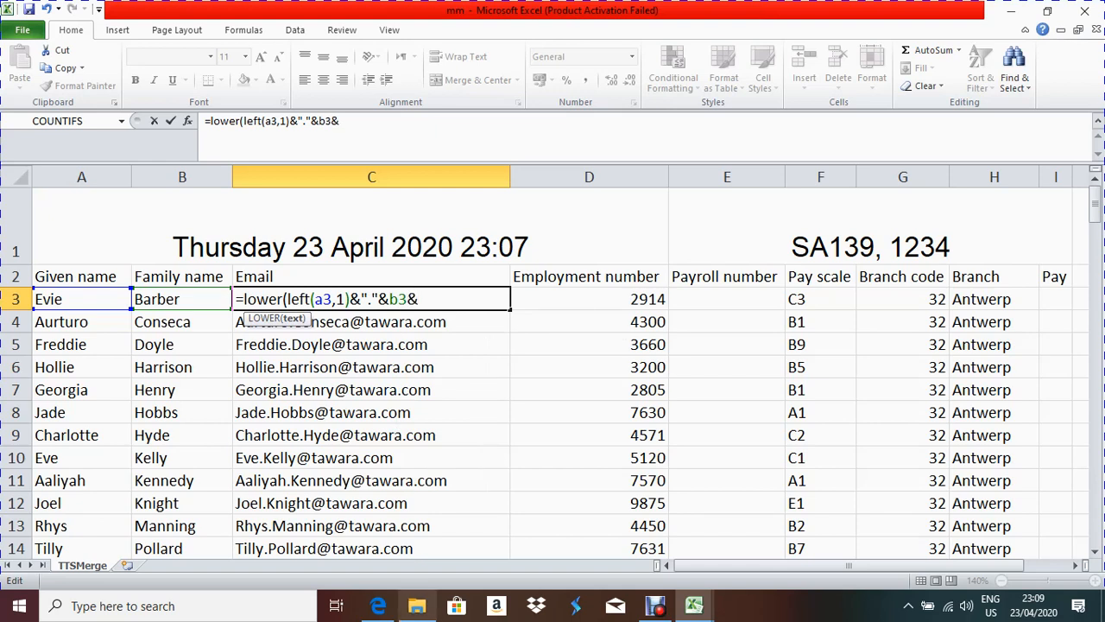
pyautogui.click(379, 605)
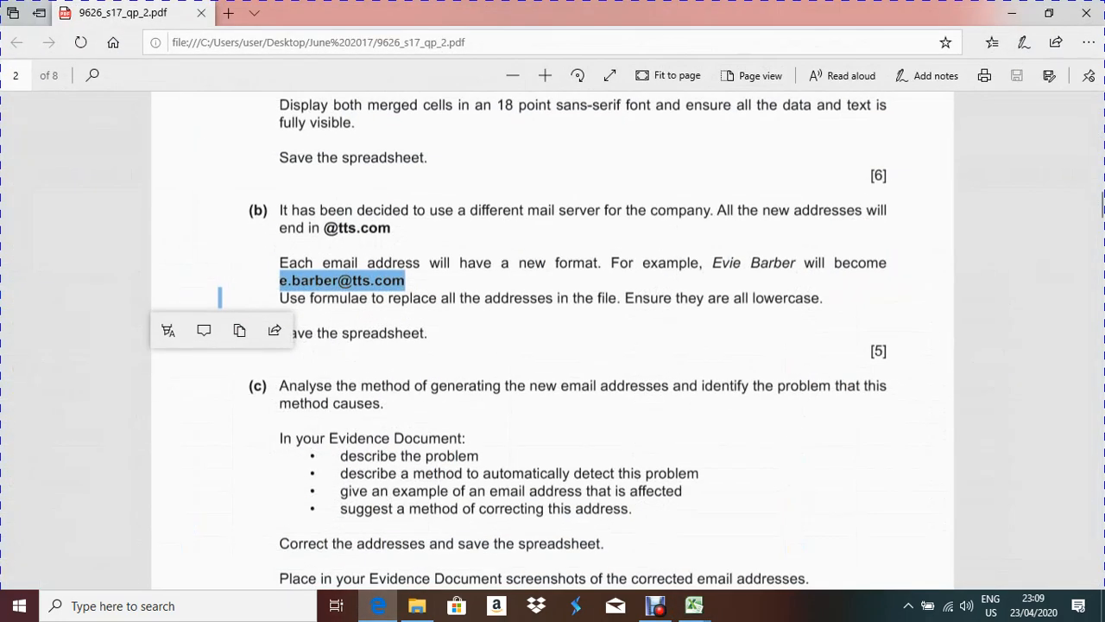
pyautogui.moveTo(326, 228); pyautogui.dragTo(392, 229)
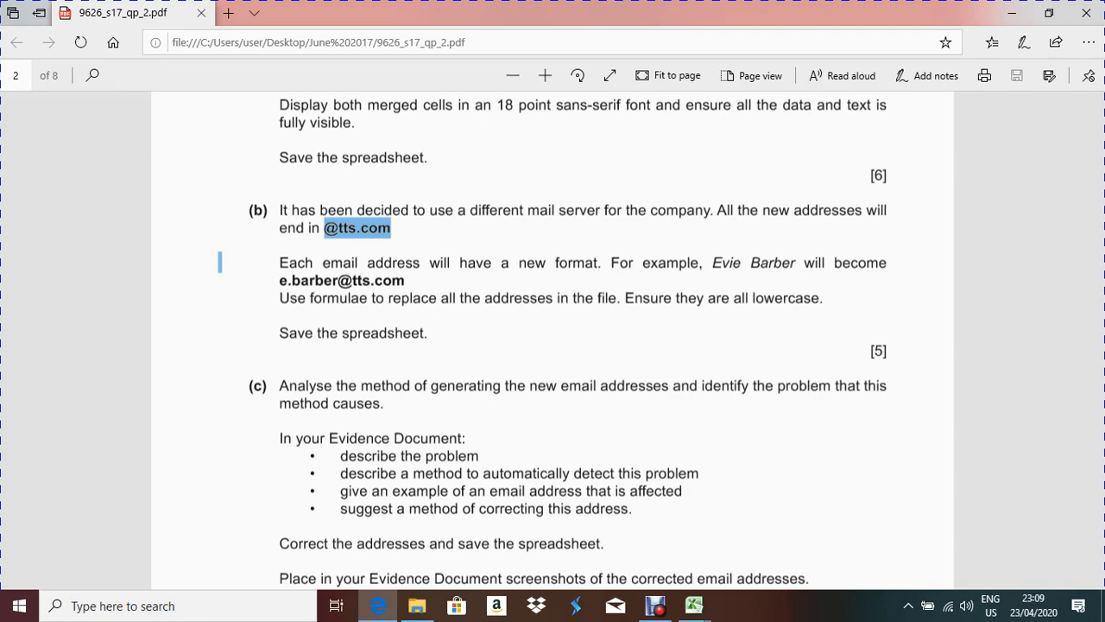
pyautogui.rightClick(220, 261)
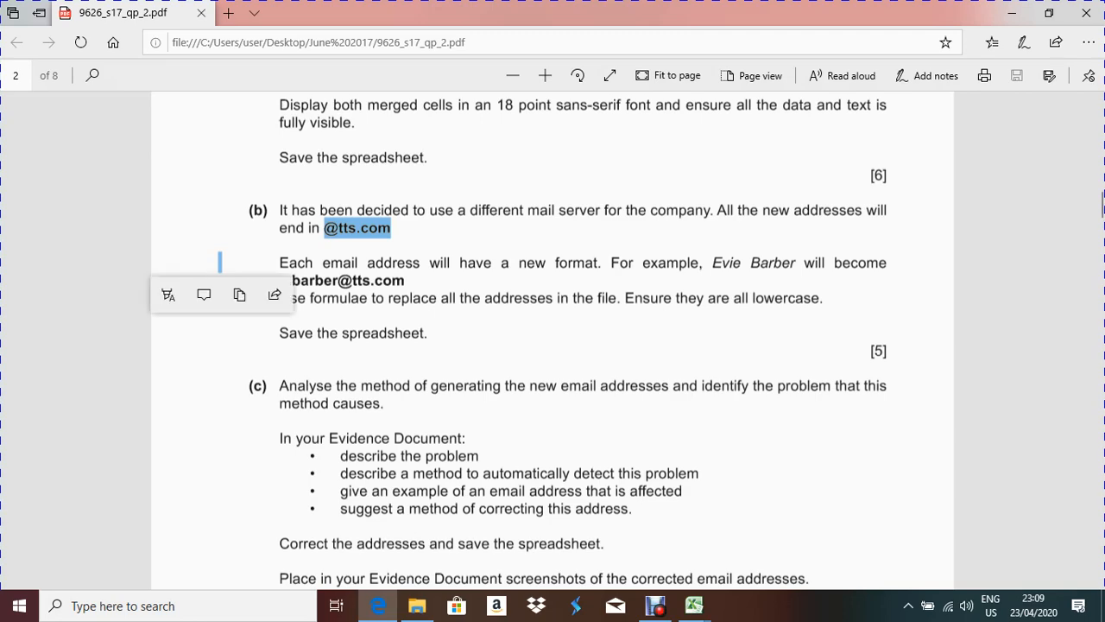
pyautogui.hotkey('alt', 'Tab')
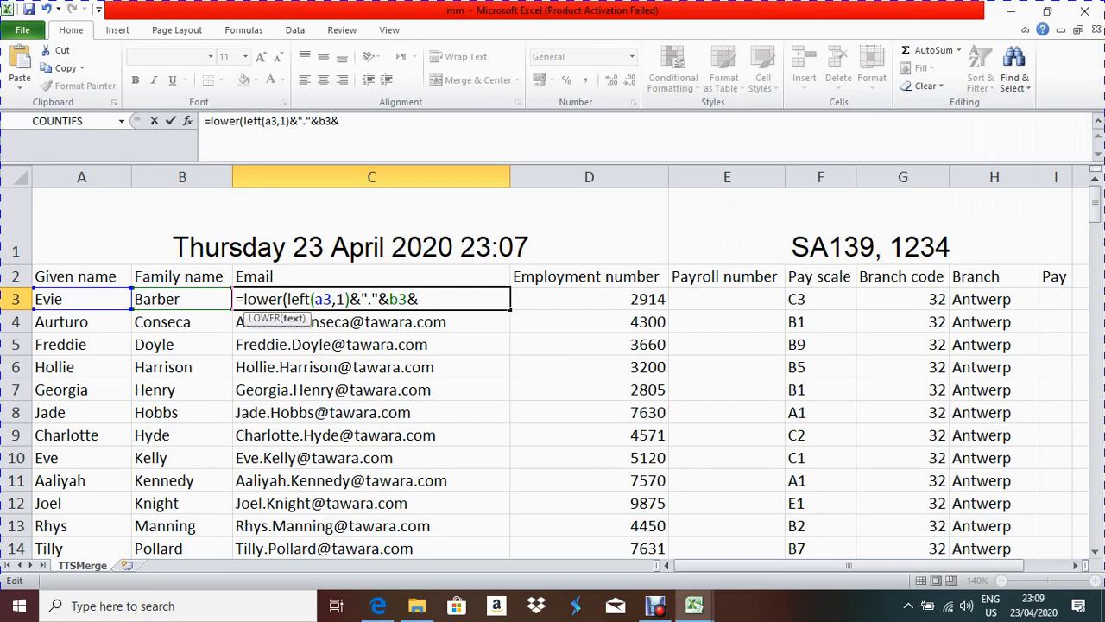
pyautogui.write('"@tts.com ')
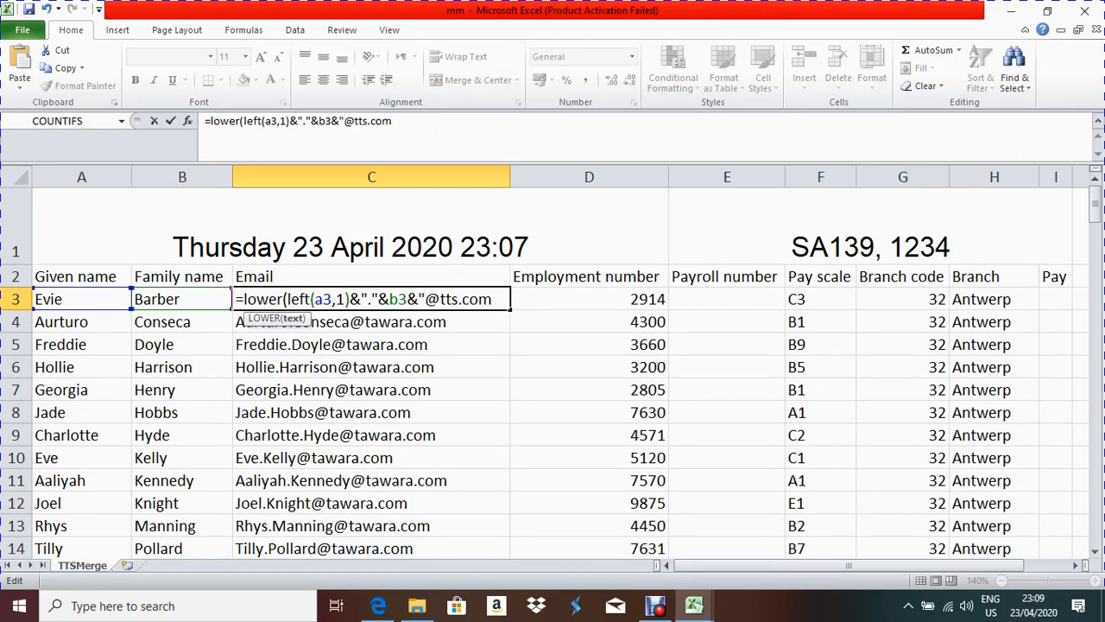
pyautogui.write('"')
pyautogui.press('Return')
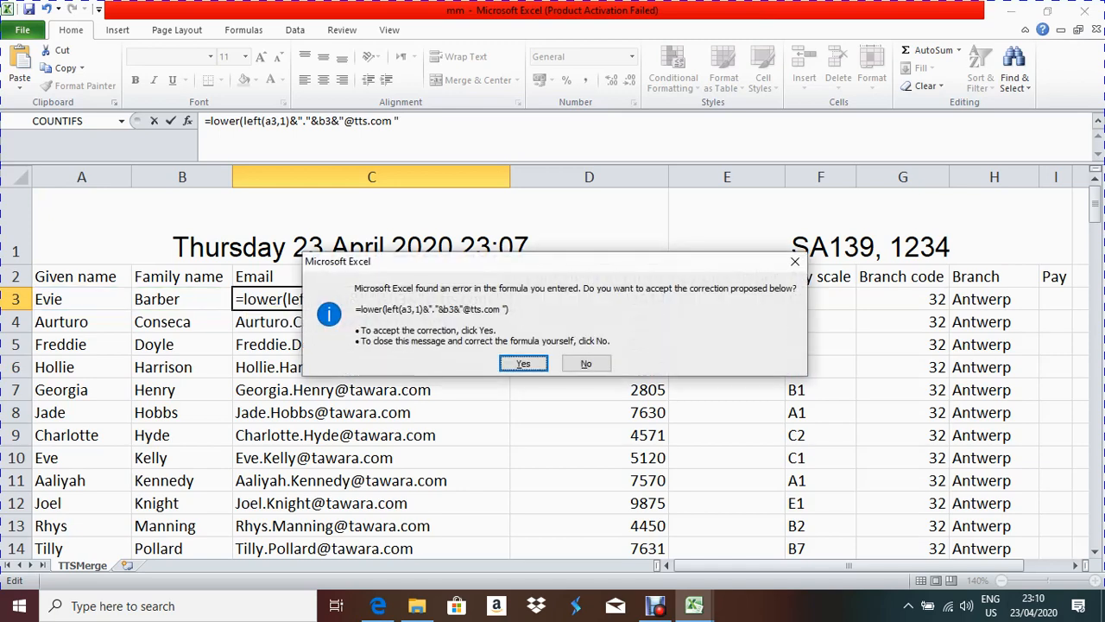
pyautogui.press('Return')
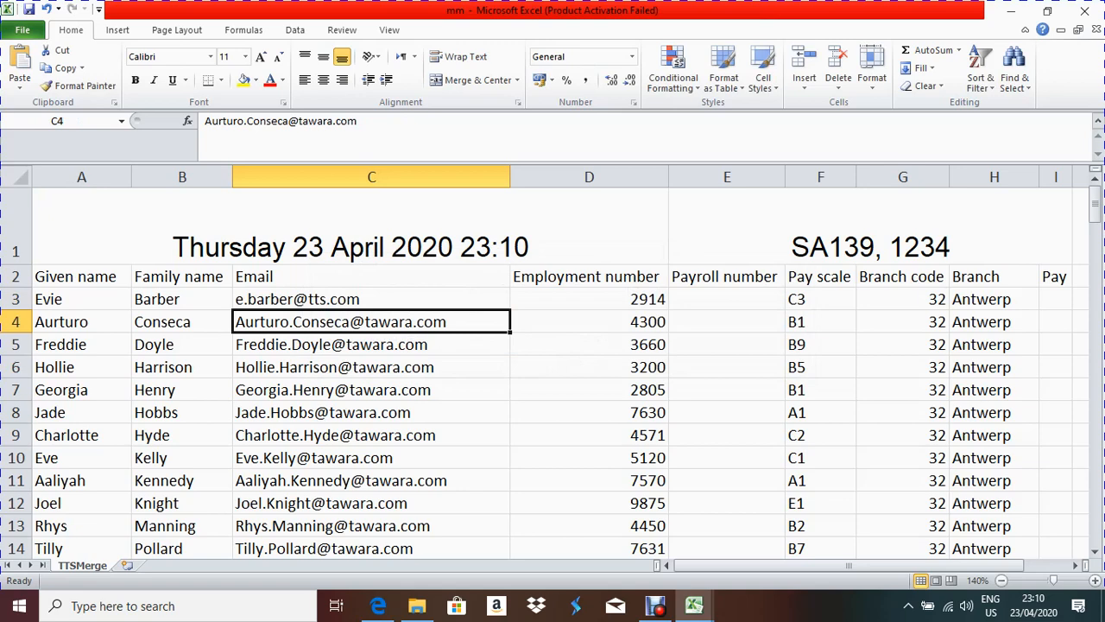
# Step: Fill the C3 email formula down column C, then recheck the formula in C3
pyautogui.click(371, 299)
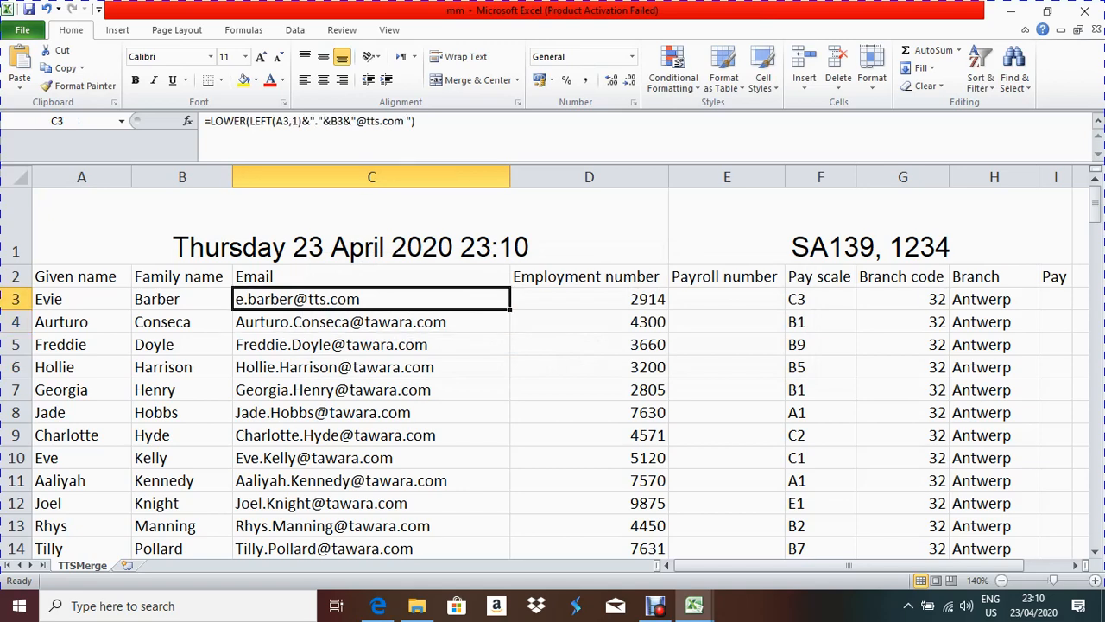
pyautogui.doubleClick(510, 310)
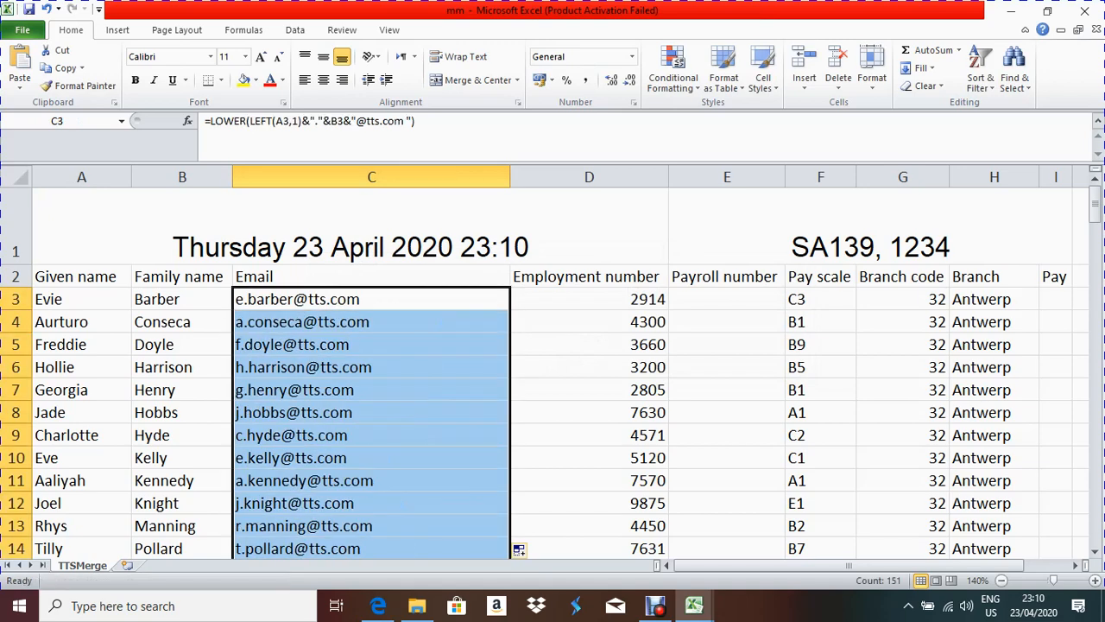
pyautogui.click(372, 299)
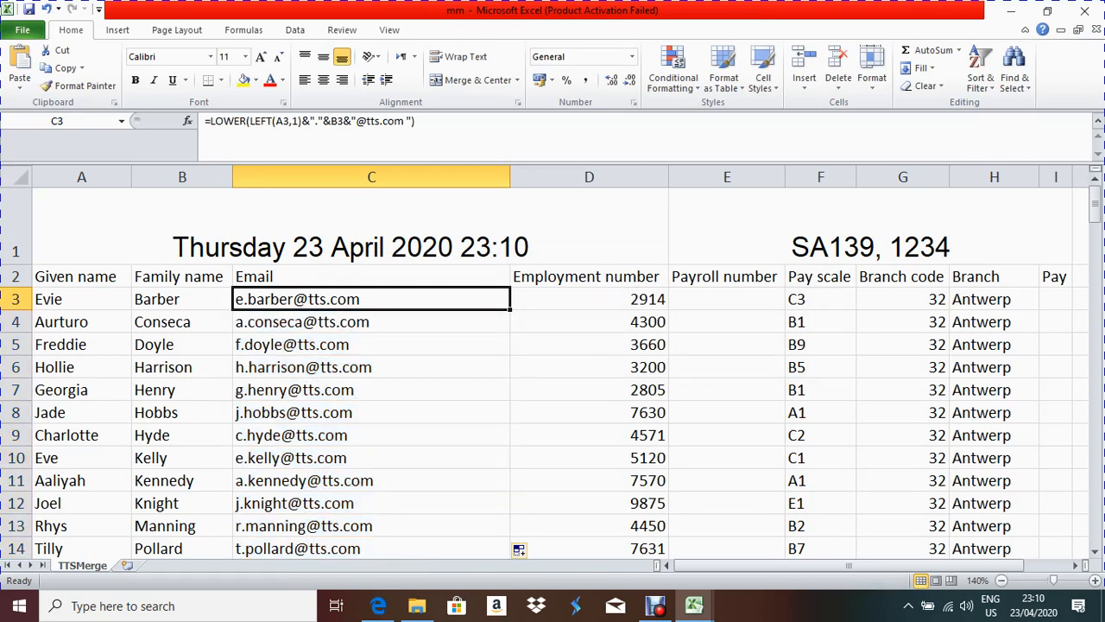
pyautogui.press('F2')
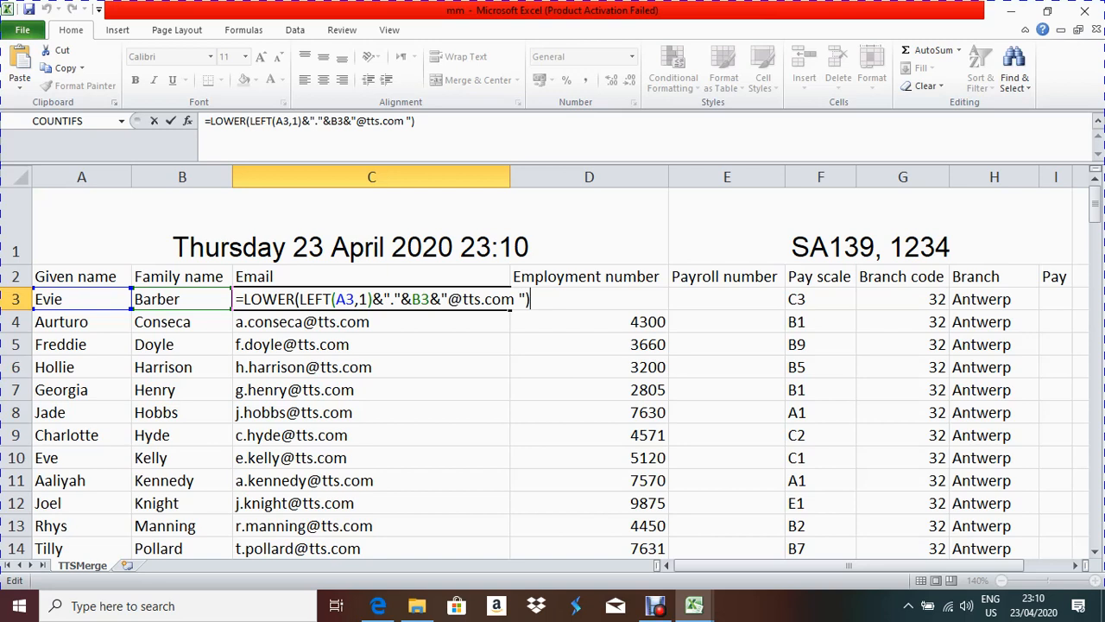
pyautogui.press('Return')
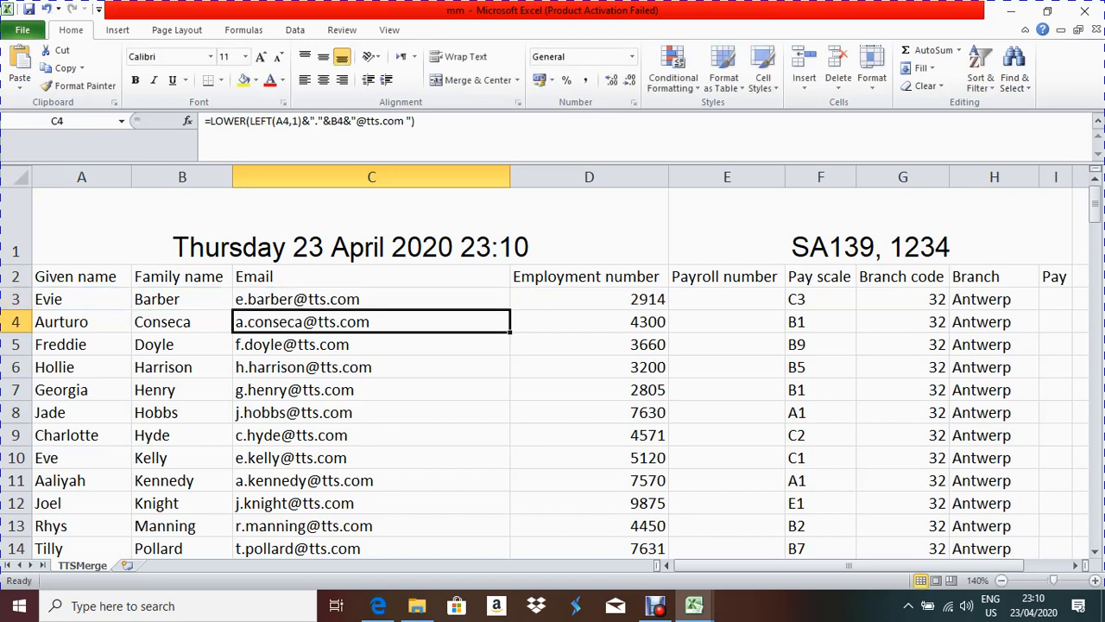
pyautogui.click(378, 605)
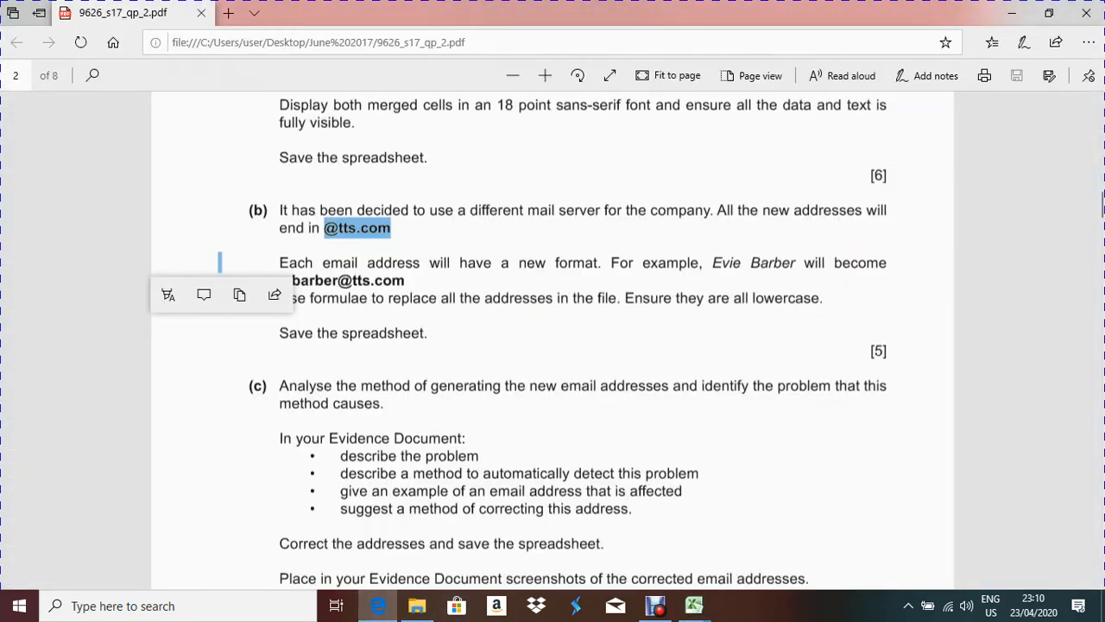
pyautogui.scroll(-2, 553, 346)
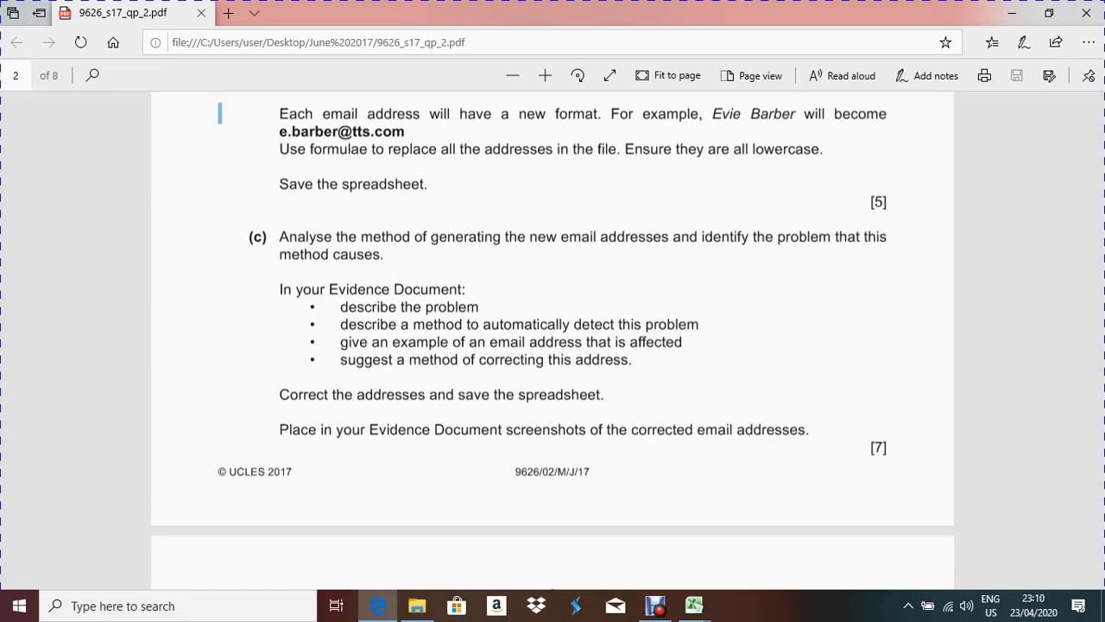
pyautogui.hotkey('alt', 'Tab')
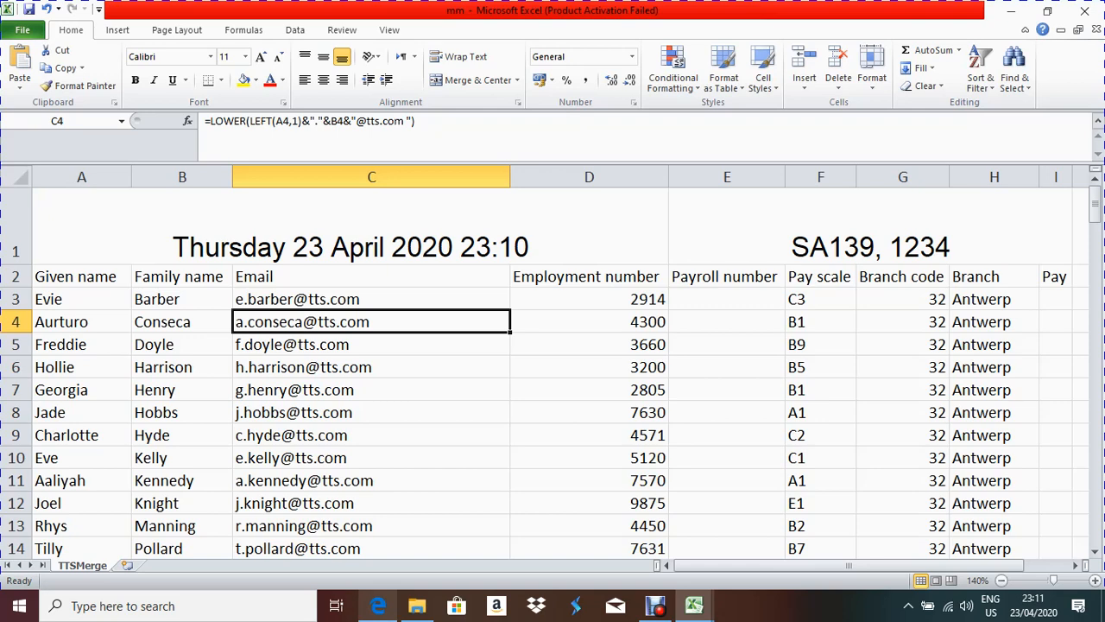
pyautogui.click(378, 606)
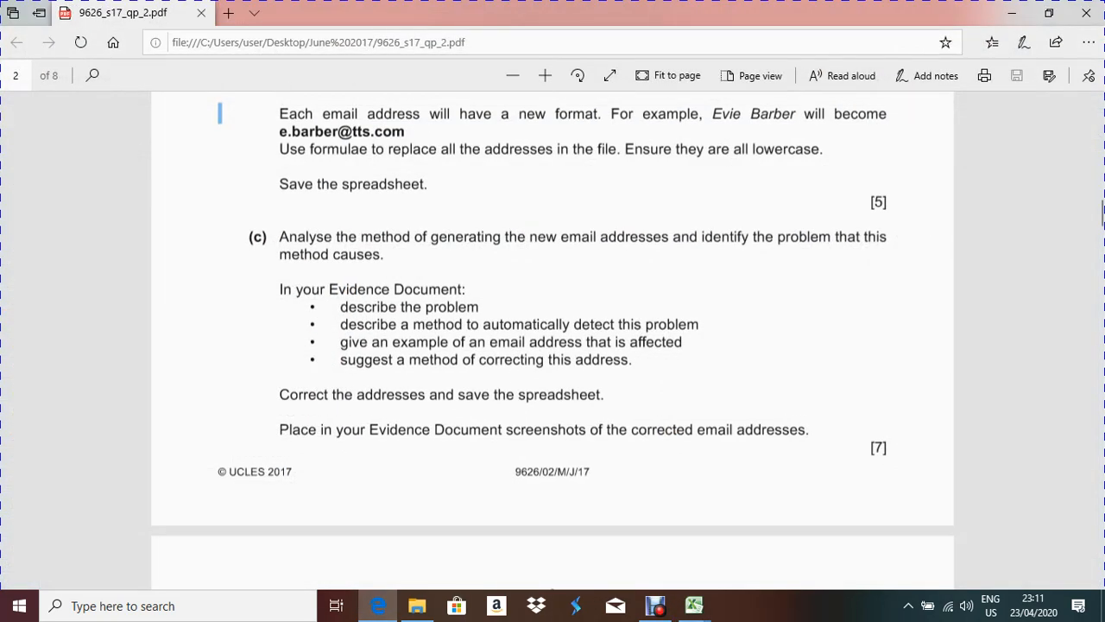
pyautogui.moveTo(340, 307); pyautogui.dragTo(479, 306)
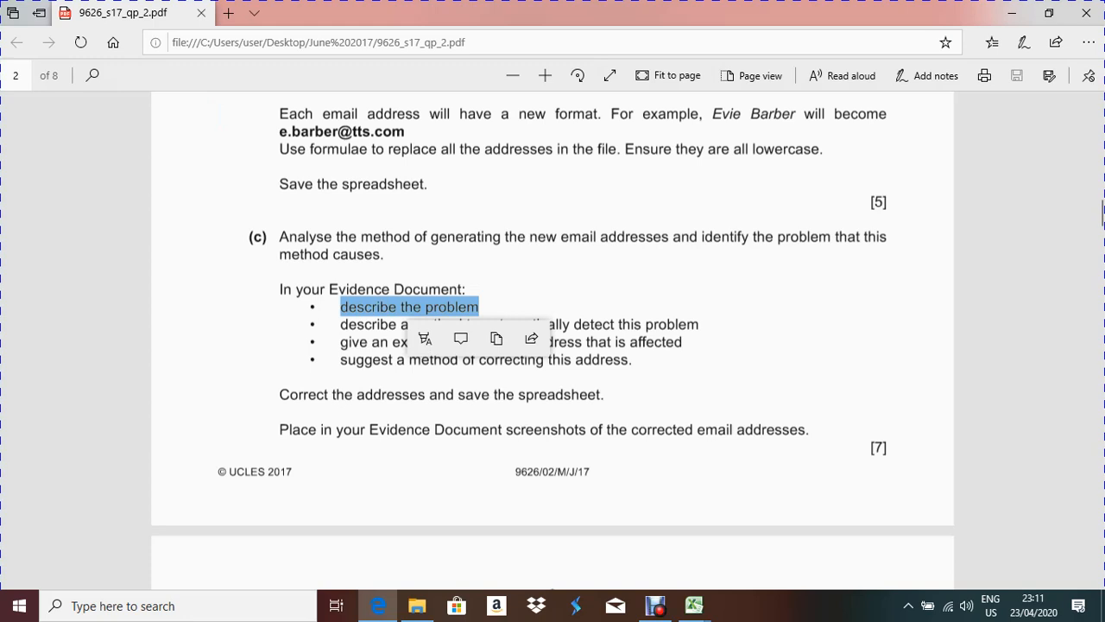
pyautogui.click(480, 309)
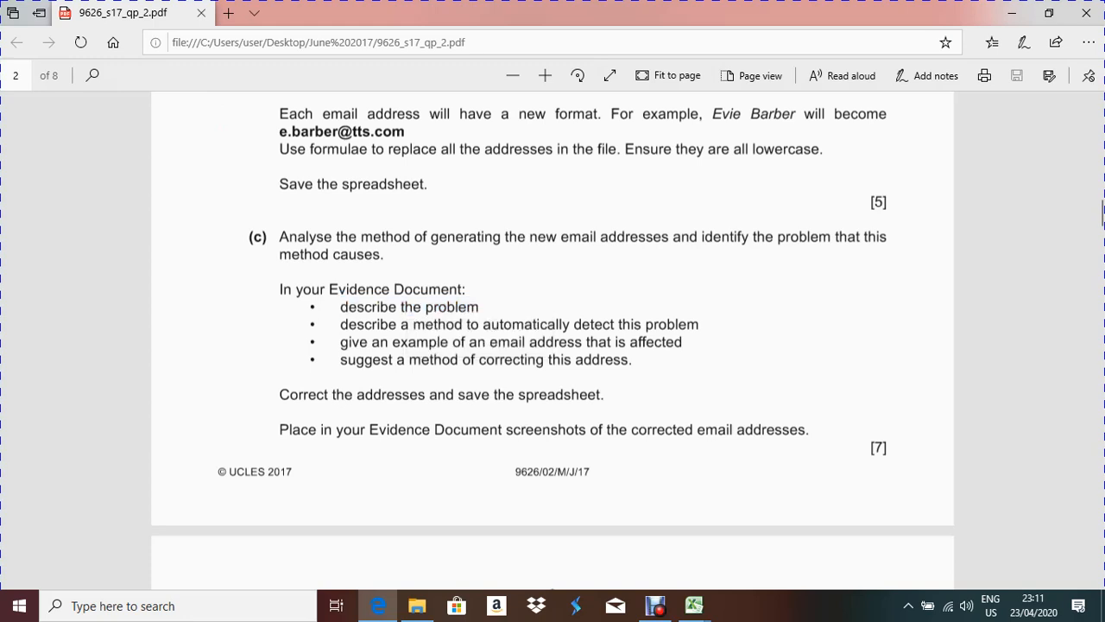
pyautogui.hotkey('alt', 'Tab')
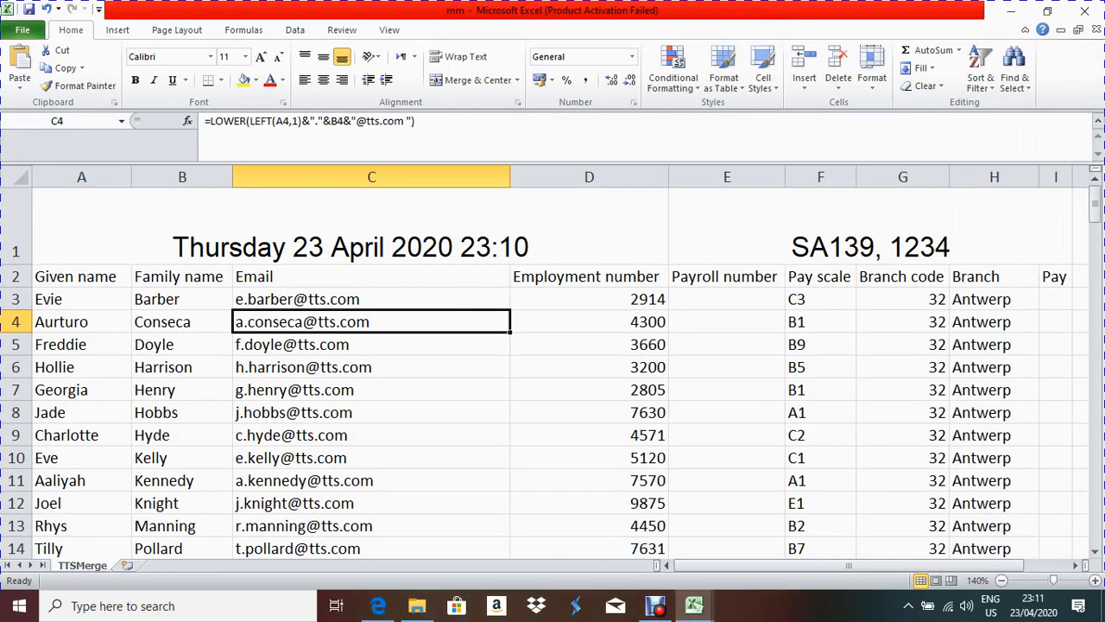
# Step: Select the email addresses in C3:C153 and scroll back to the top
pyautogui.moveTo(484, 299); pyautogui.dragTo(509, 527)
pyautogui.scroll(10, 510, 372)
pyautogui.scroll(20, 510, 371)
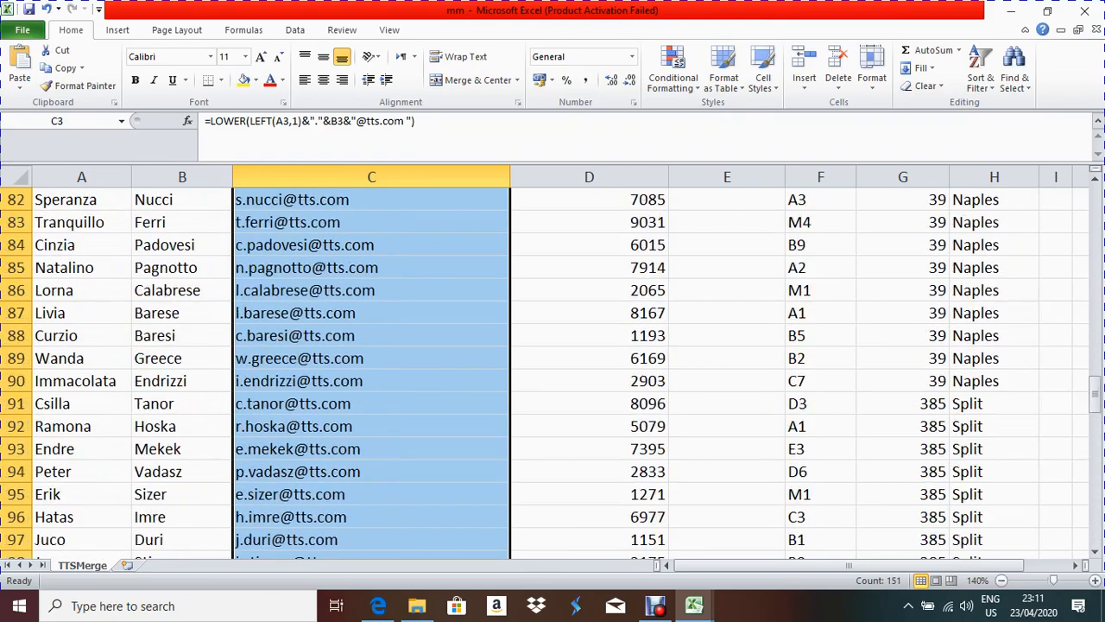
pyautogui.scroll(2, 553, 371)
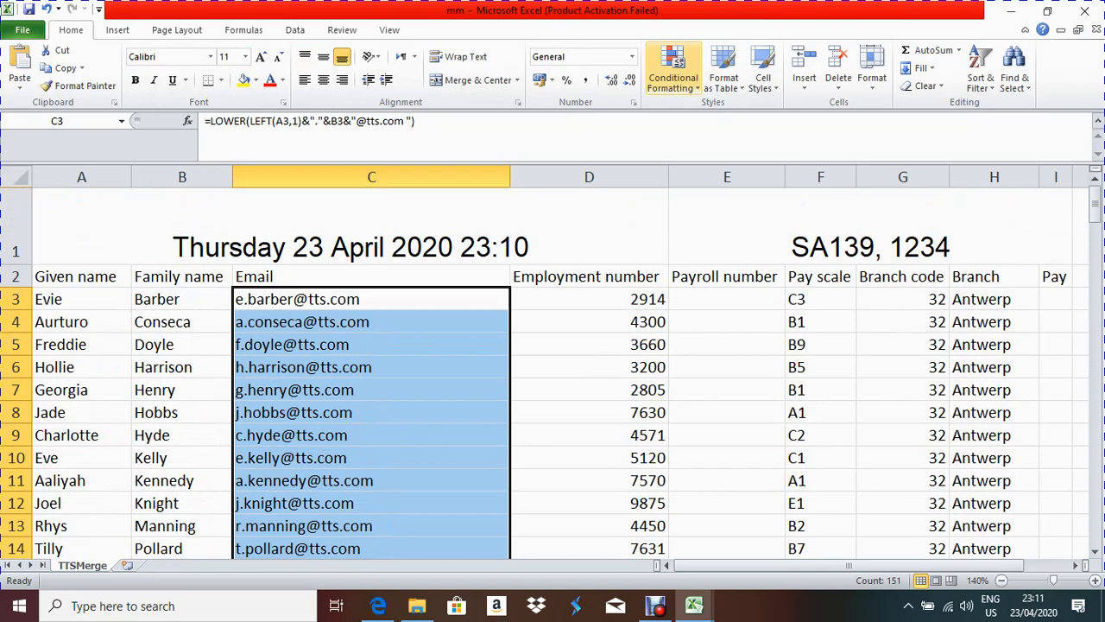
# Step: Apply Duplicate Values conditional formatting with Light Red Fill and Dark Red Text to the emails
pyautogui.click(673, 73)
pyautogui.moveTo(727, 114)
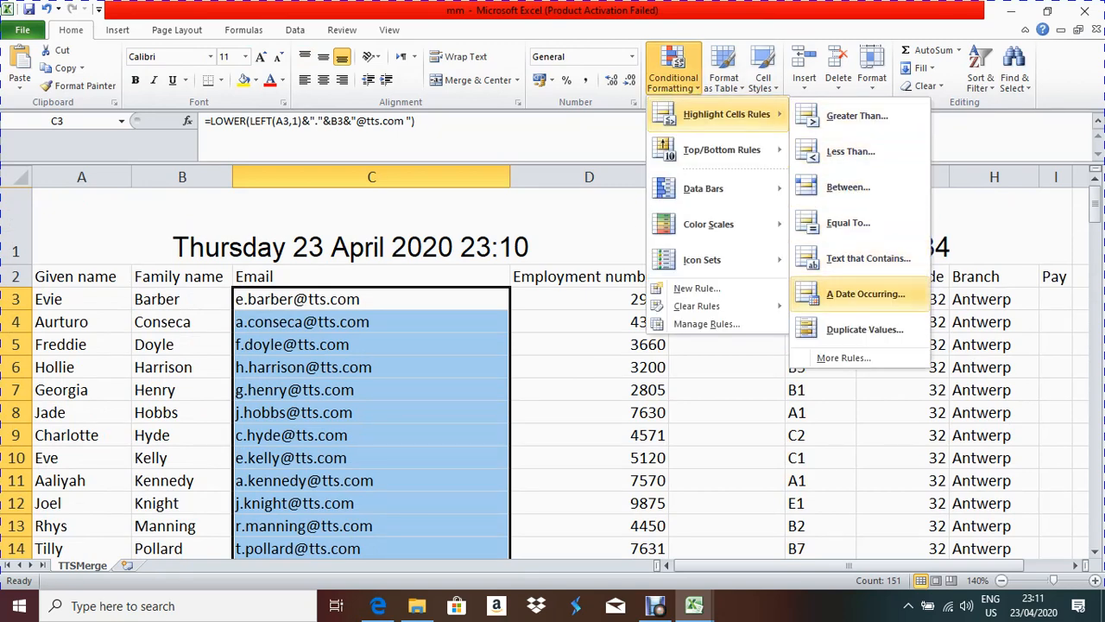
pyautogui.click(864, 329)
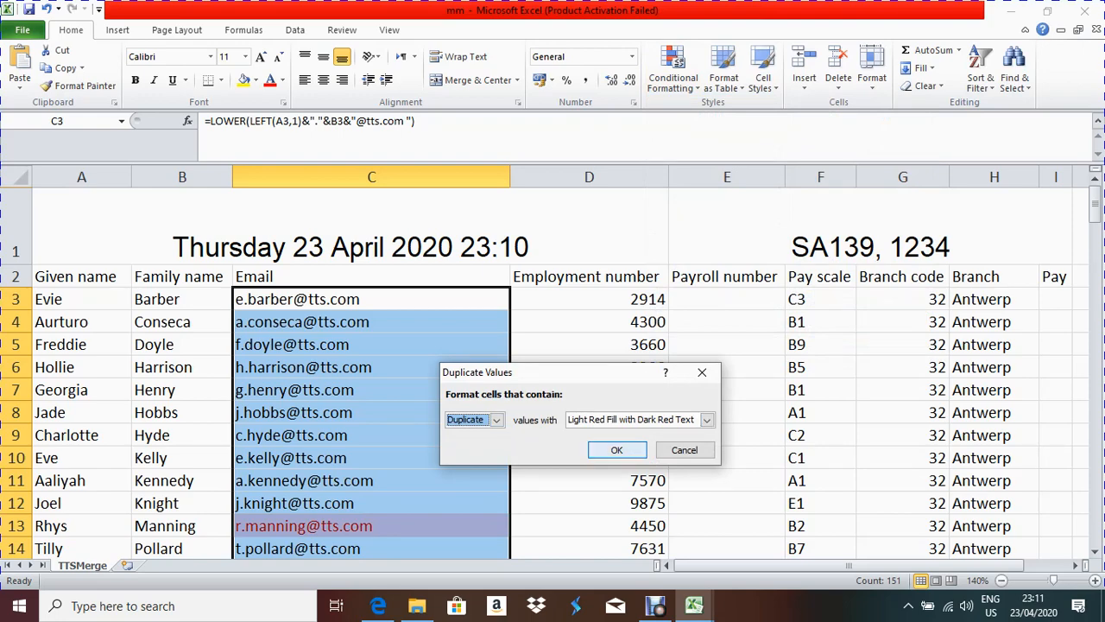
pyautogui.press('Return')
pyautogui.scroll(-6, 552, 372)
pyautogui.scroll(4, 552, 372)
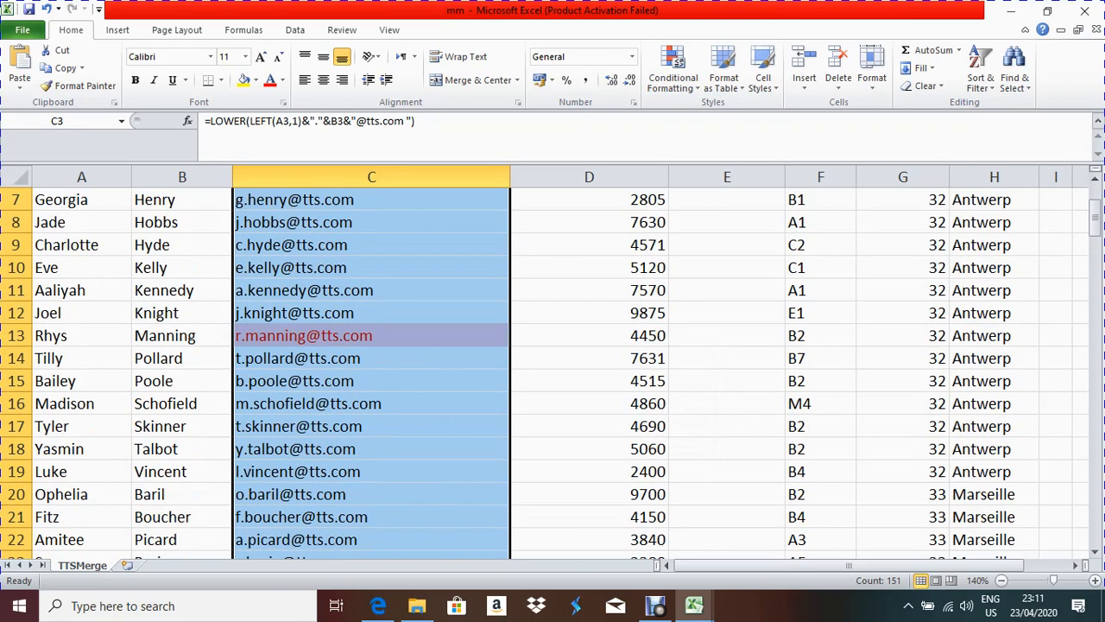
pyautogui.scroll(2, 552, 372)
pyautogui.scroll(-3, 553, 371)
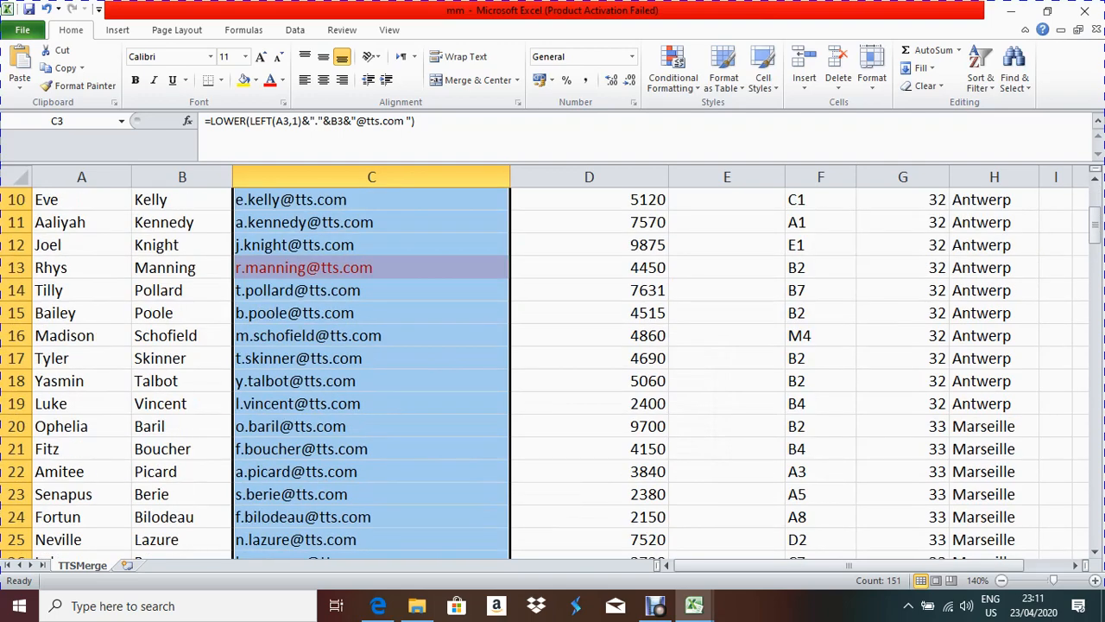
pyautogui.scroll(-7, 553, 372)
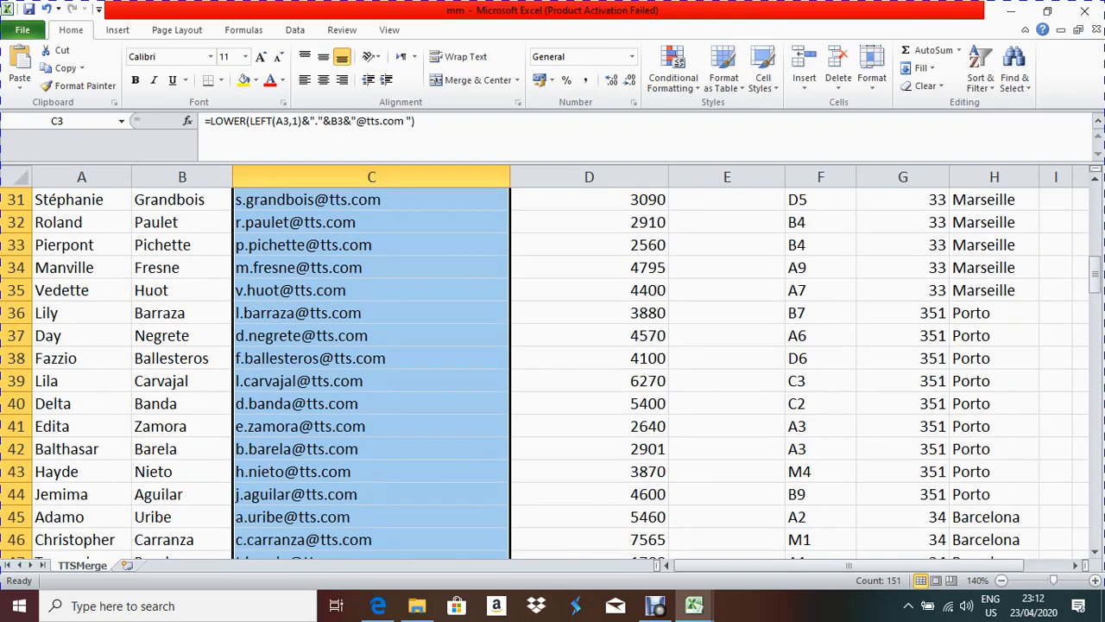
pyautogui.scroll(-8, 553, 372)
pyautogui.scroll(-14, 553, 371)
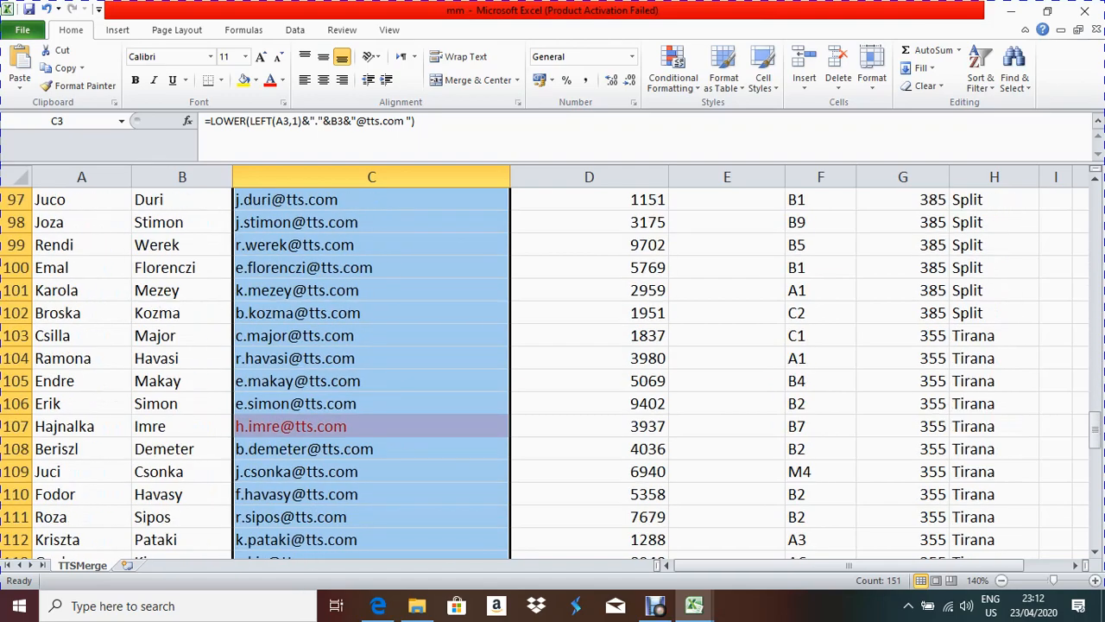
pyautogui.scroll(20, 553, 371)
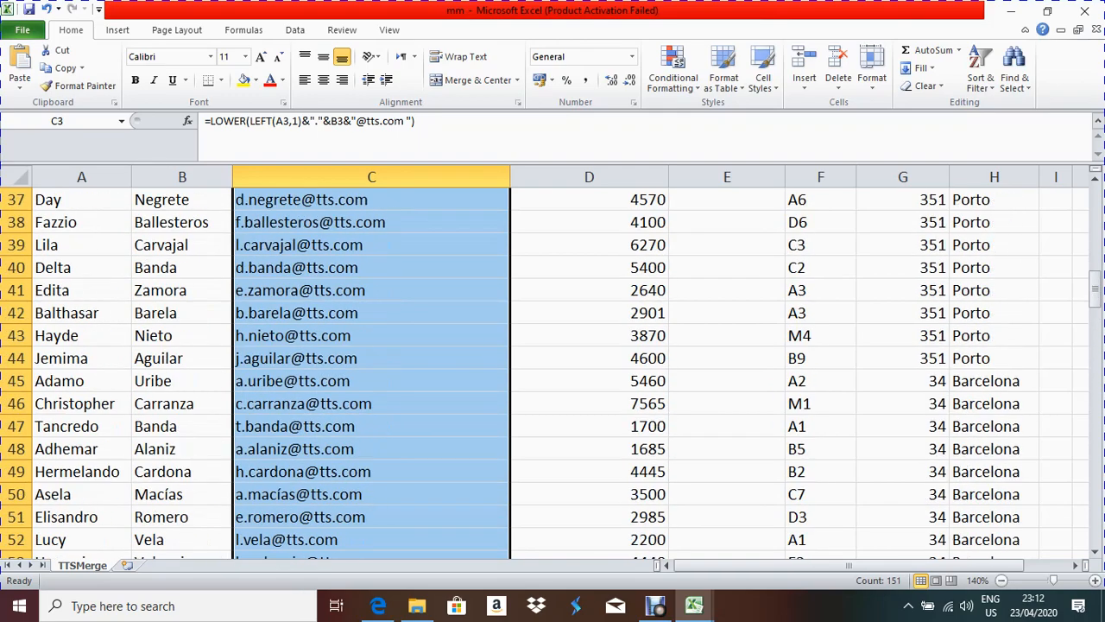
pyautogui.scroll(3, 552, 371)
pyautogui.scroll(-20, 553, 371)
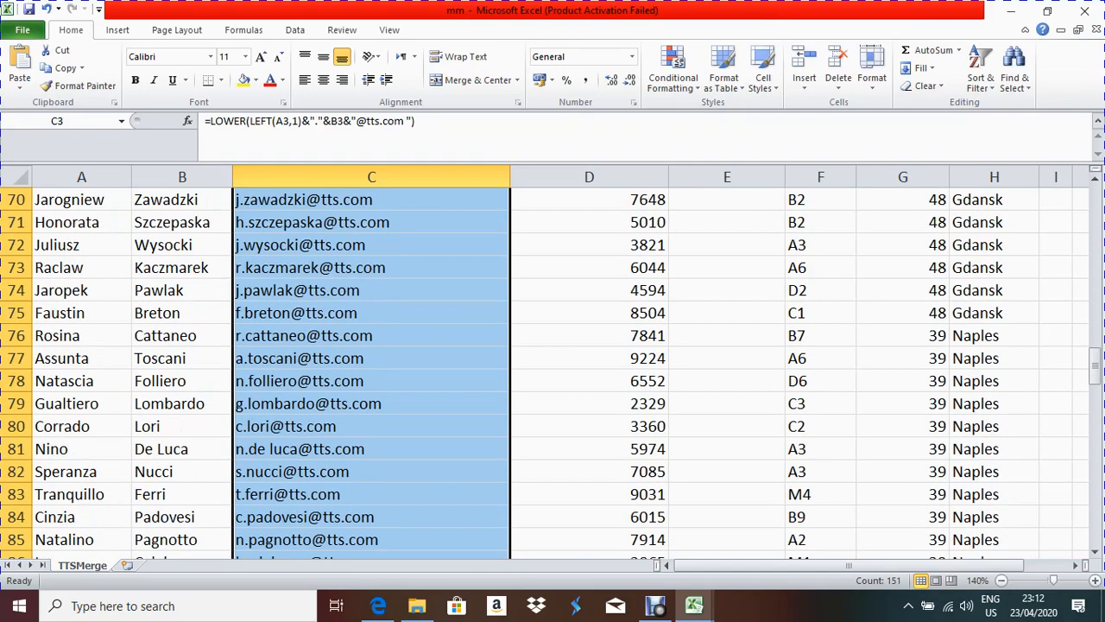
pyautogui.scroll(-13, 553, 371)
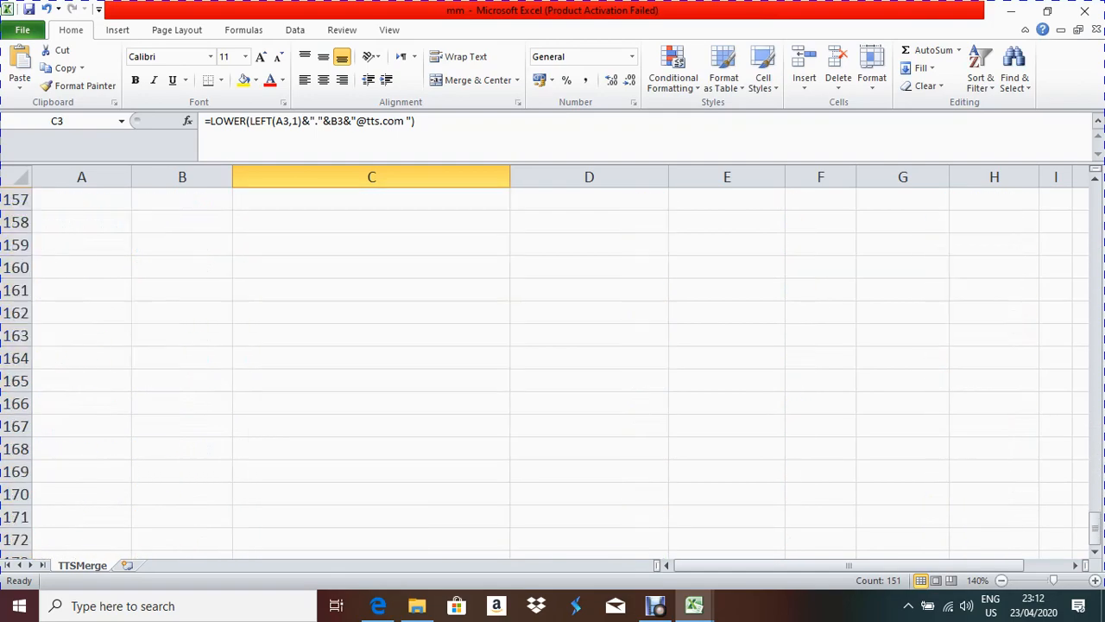
pyautogui.scroll(13, 553, 371)
pyautogui.scroll(8, 553, 371)
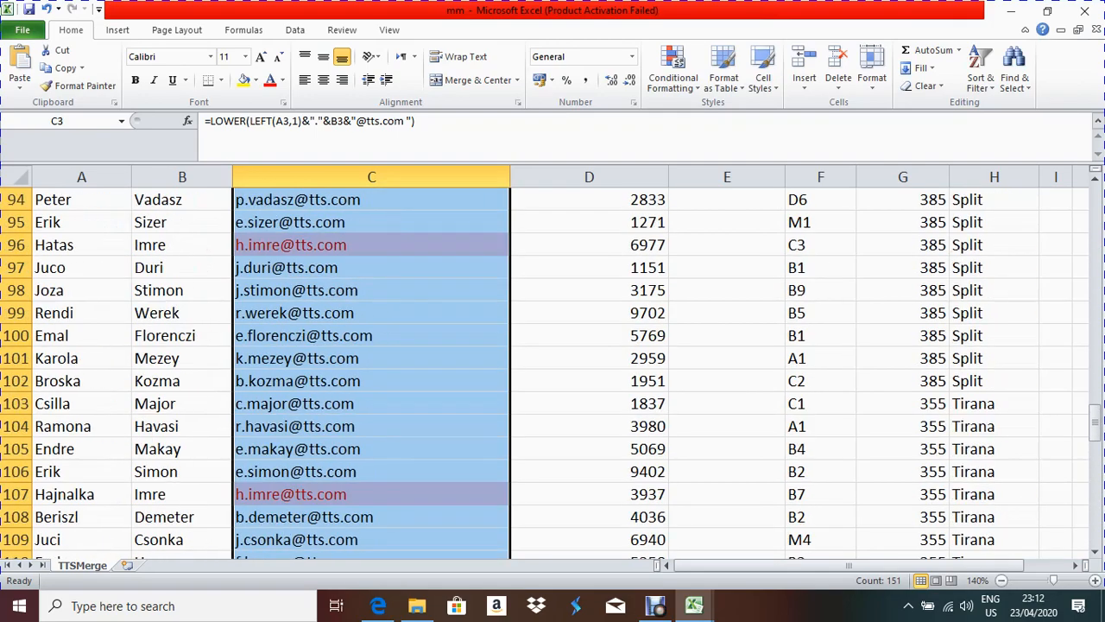
pyautogui.scroll(18, 553, 372)
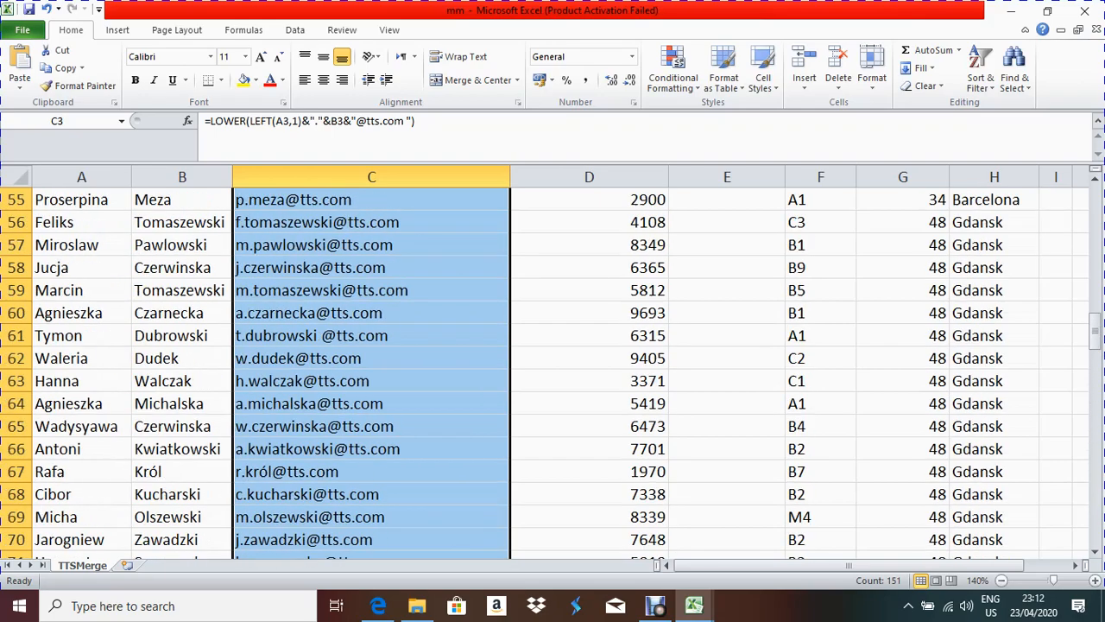
pyautogui.scroll(7, 552, 371)
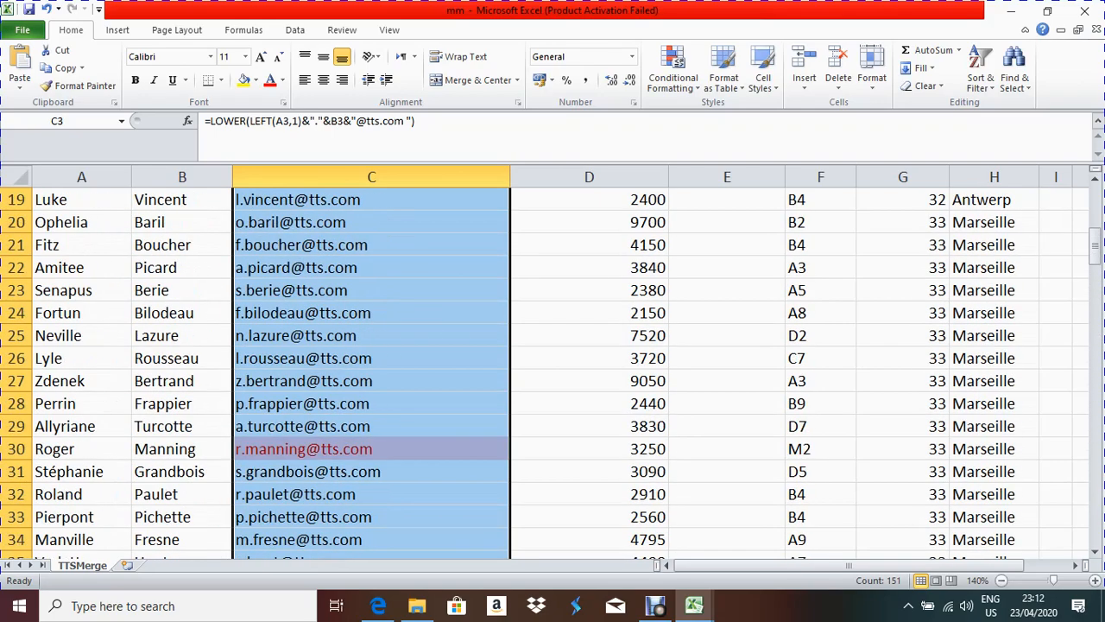
pyautogui.click(378, 605)
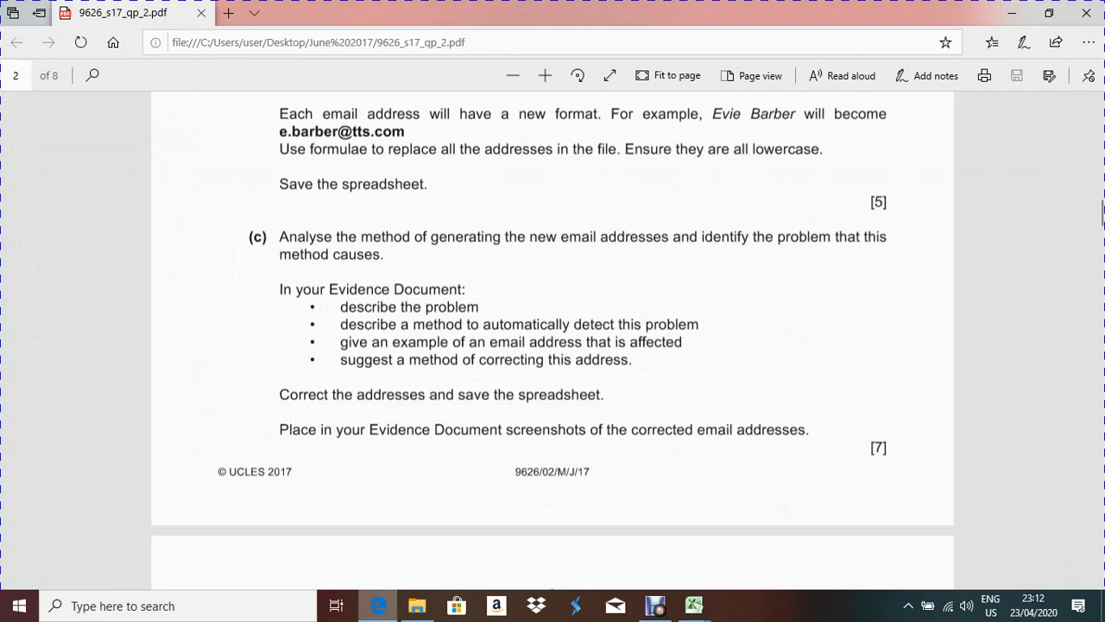
pyautogui.hotkey('alt', 'Tab')
pyautogui.hotkey('alt', 'Tab')
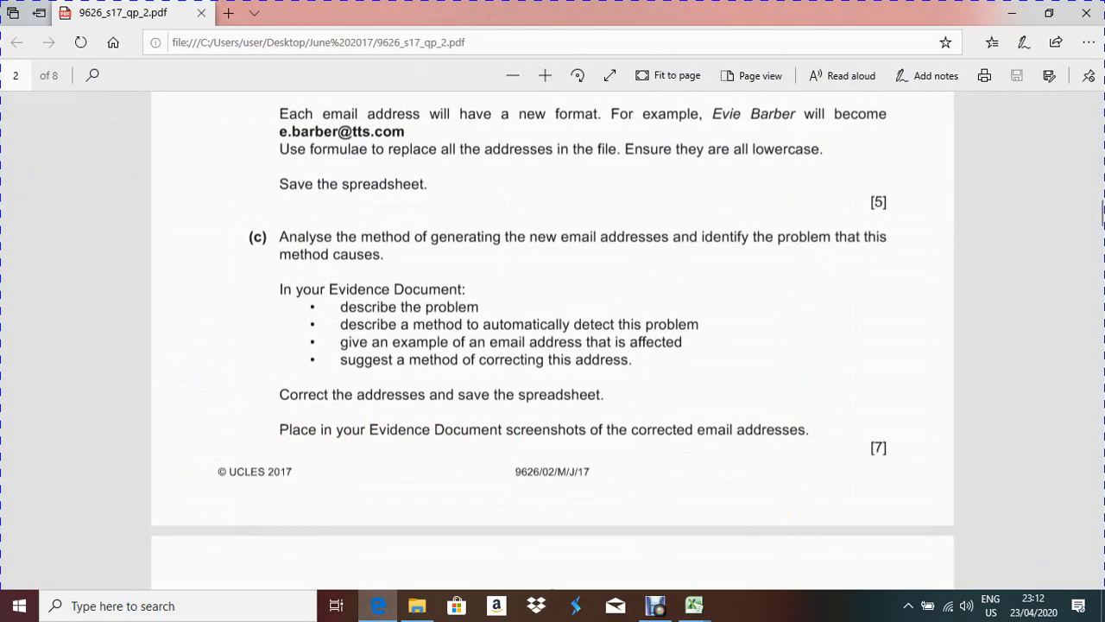
pyautogui.hotkey('alt', 'Tab')
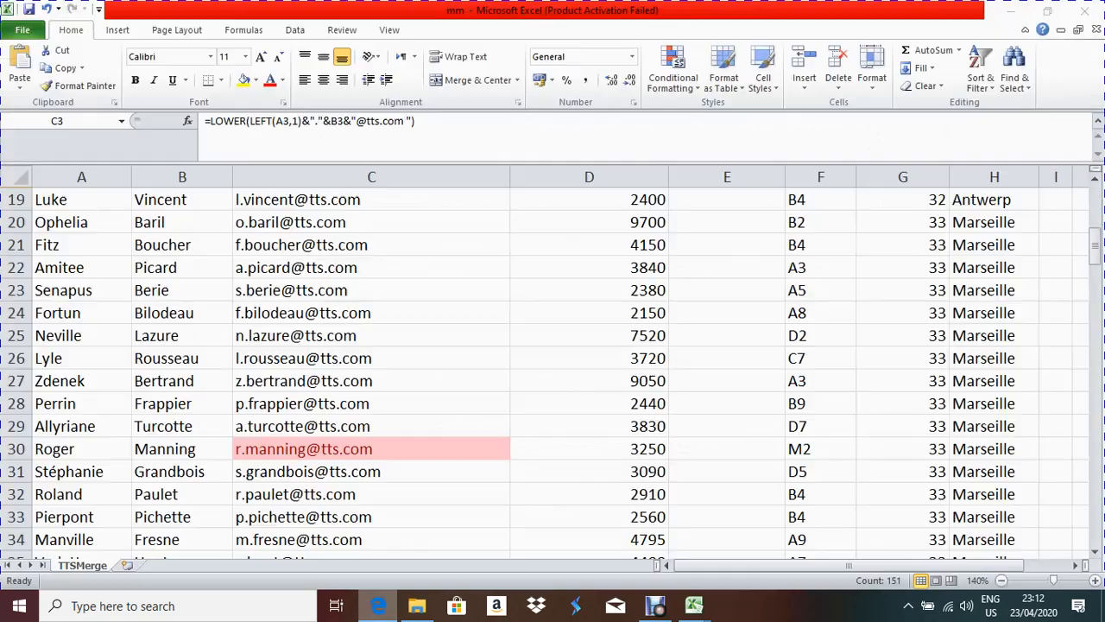
pyautogui.scroll(-3, 553, 372)
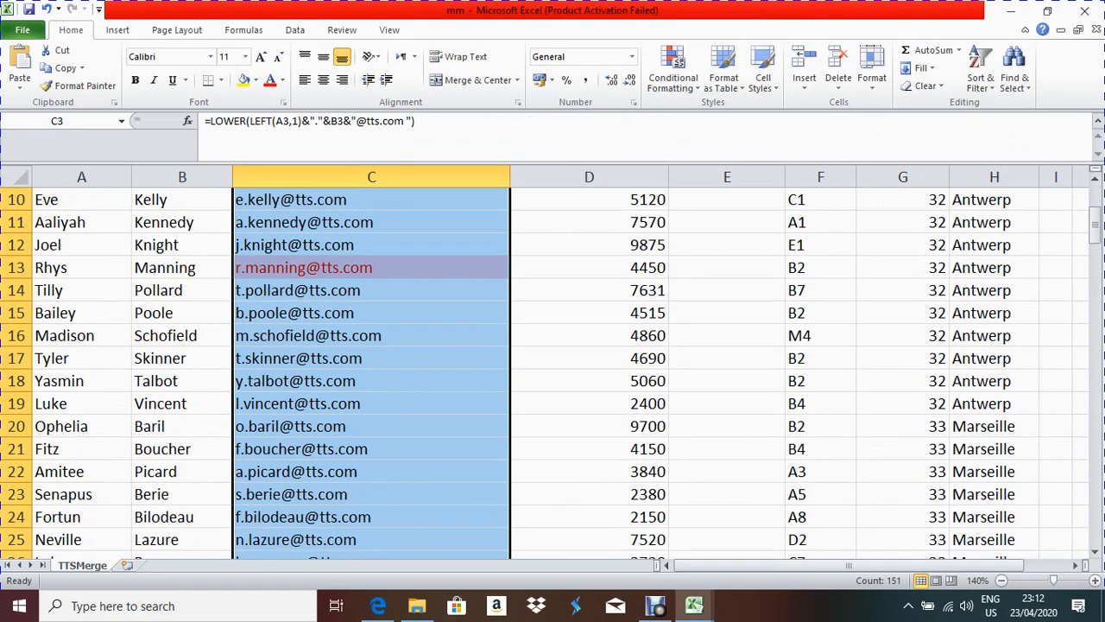
pyautogui.click(371, 290)
pyautogui.scroll(3, 371, 290)
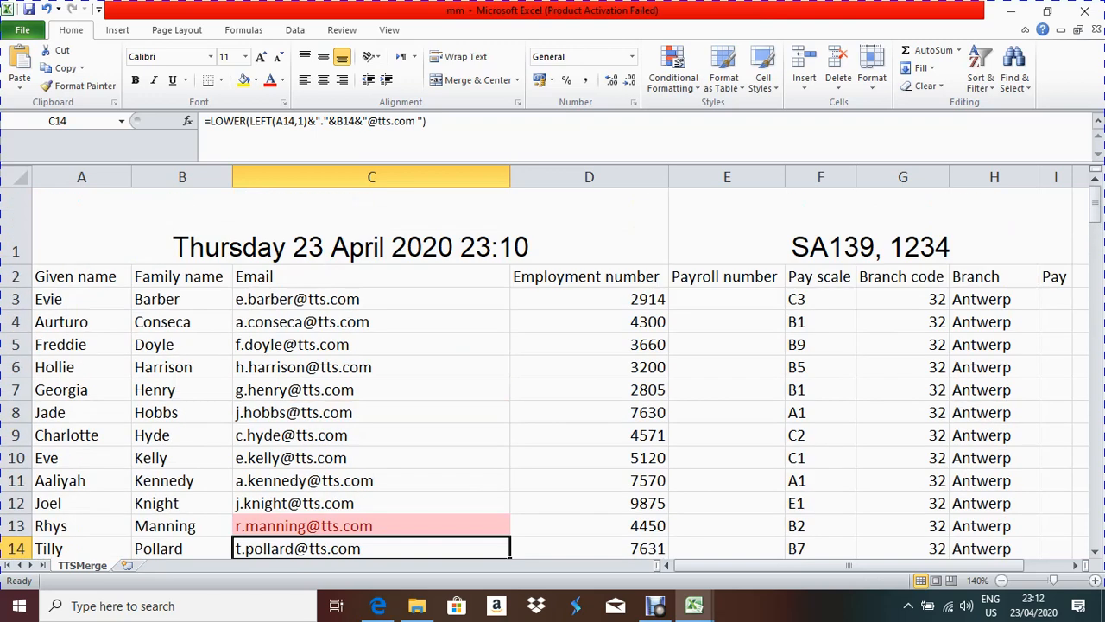
pyautogui.scroll(-2, 552, 372)
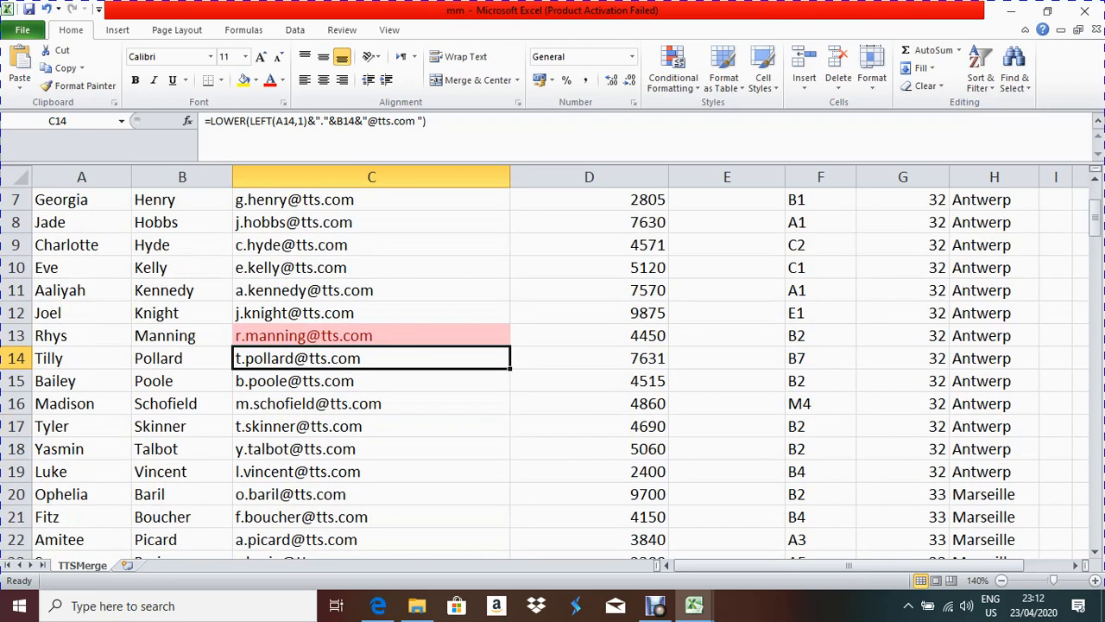
pyautogui.click(371, 335)
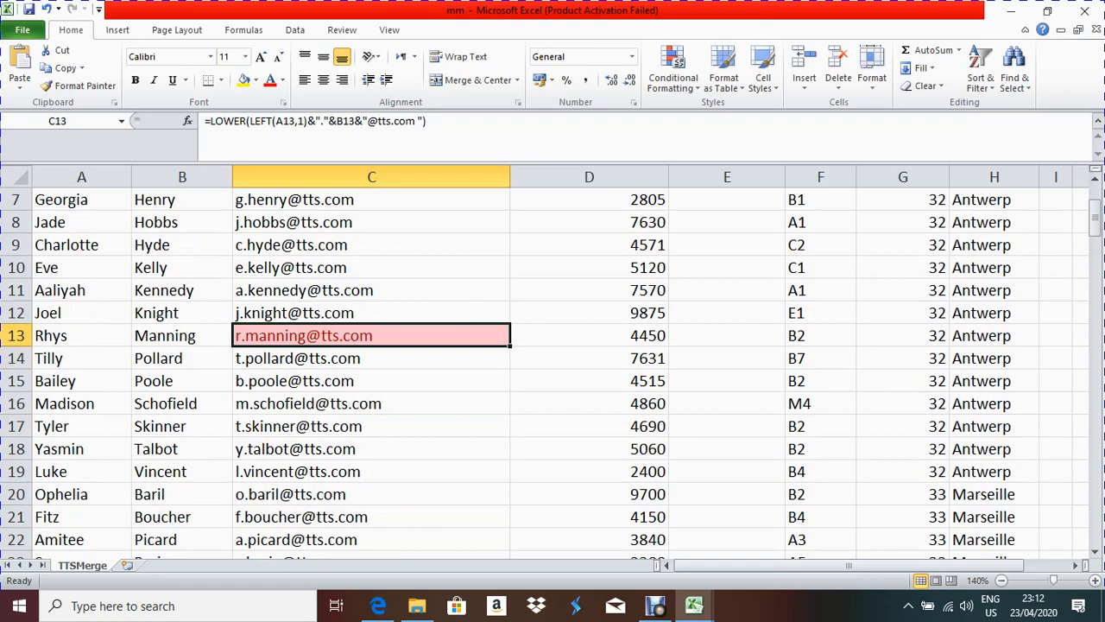
# Step: Insert &1 after the first initial in the C13 email formula
pyautogui.click(285, 138)
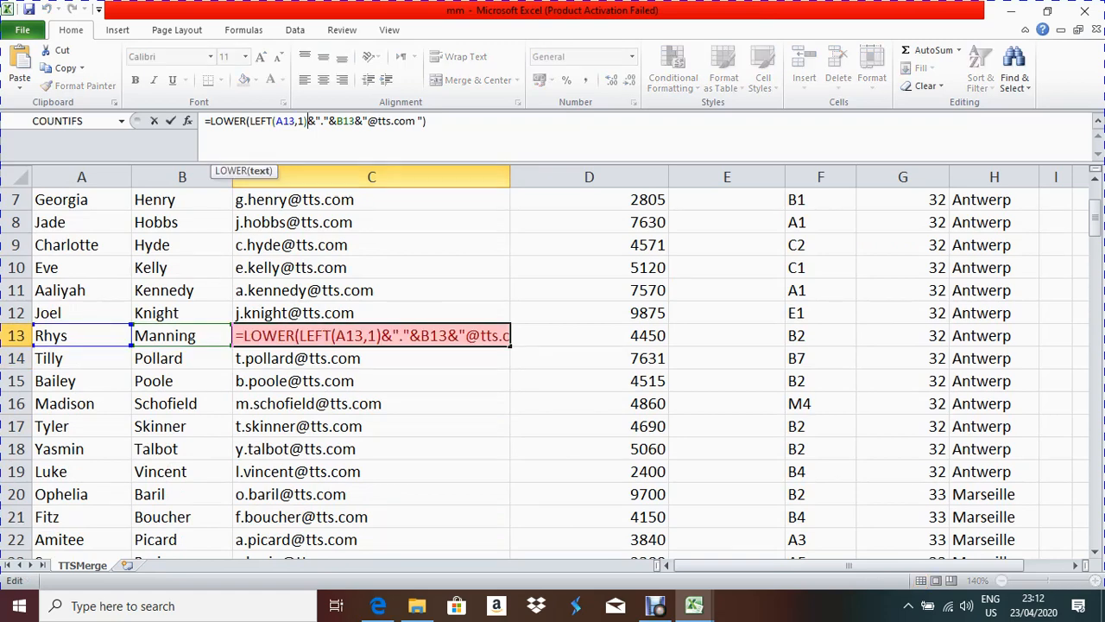
pyautogui.click(381, 335)
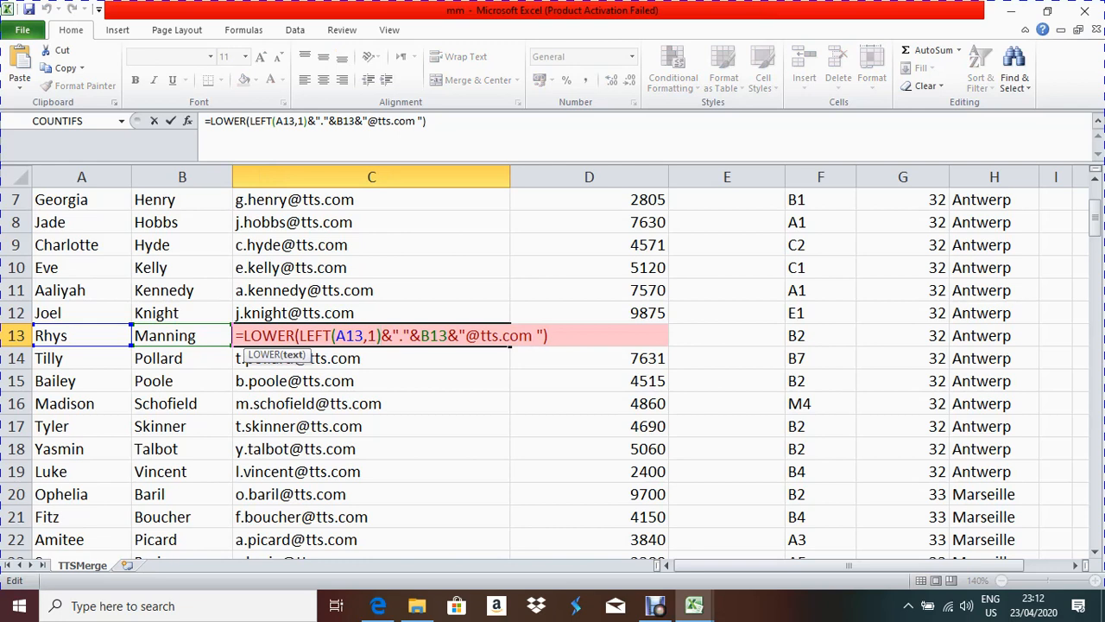
pyautogui.write('&')
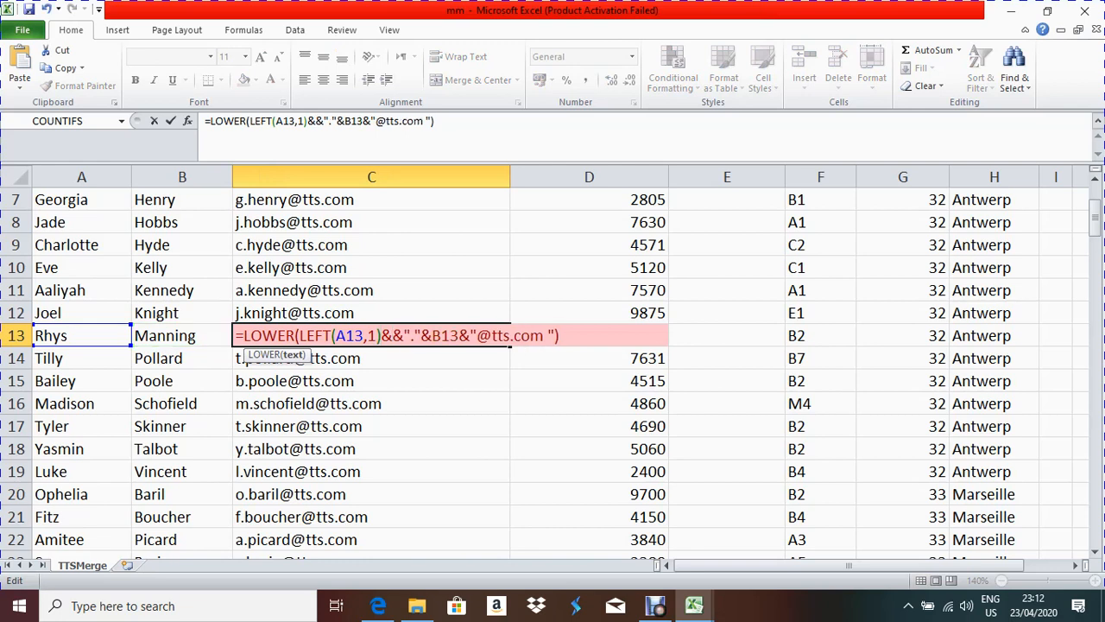
pyautogui.write('1')
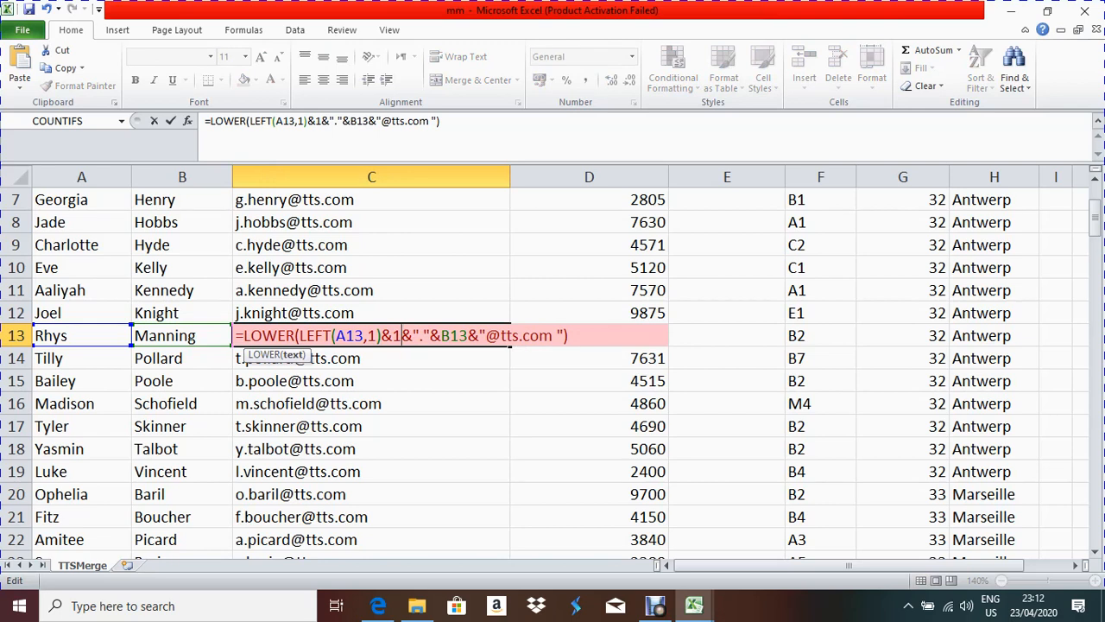
pyautogui.press('Return')
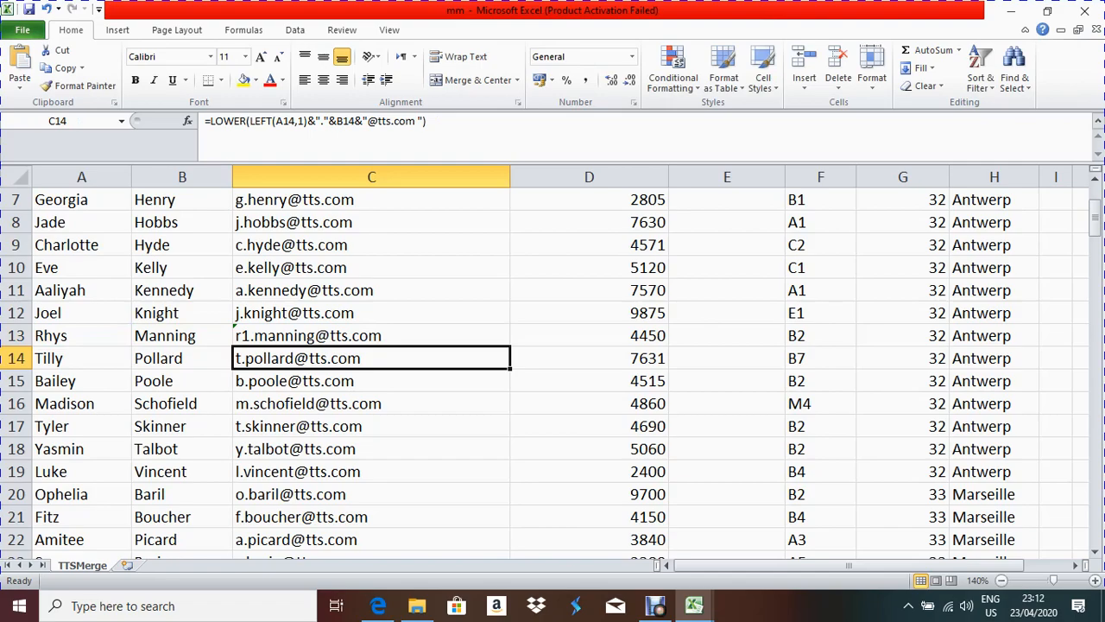
# Step: Insert &7 after the initial in the C96 email formula, then bring up the exam paper
pyautogui.scroll(-13, 553, 362)
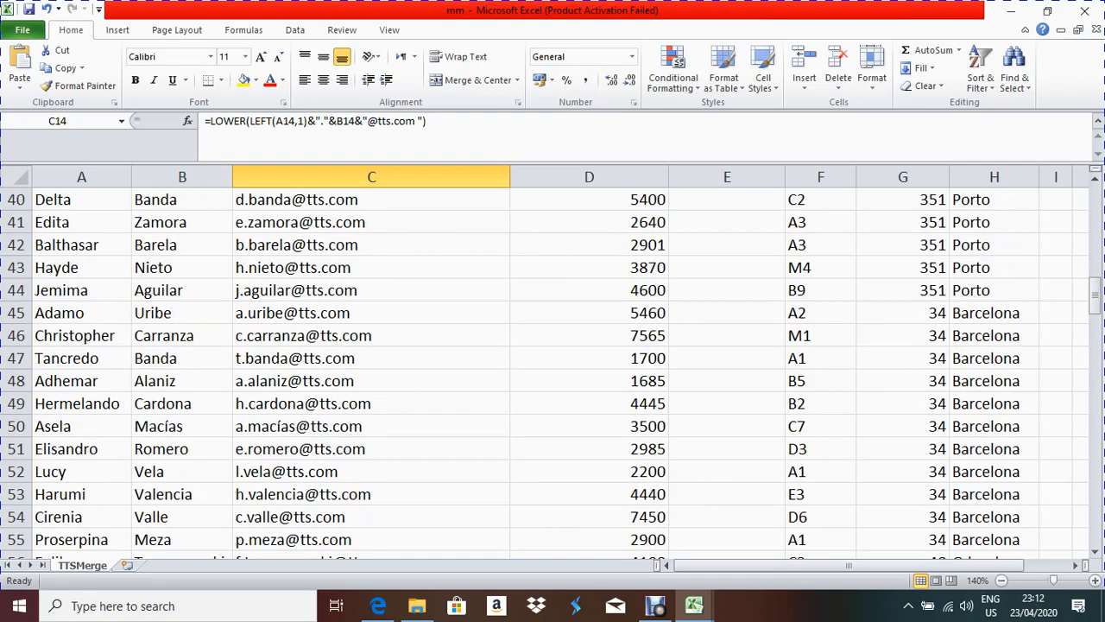
pyautogui.scroll(-1, 553, 363)
pyautogui.scroll(13, 552, 362)
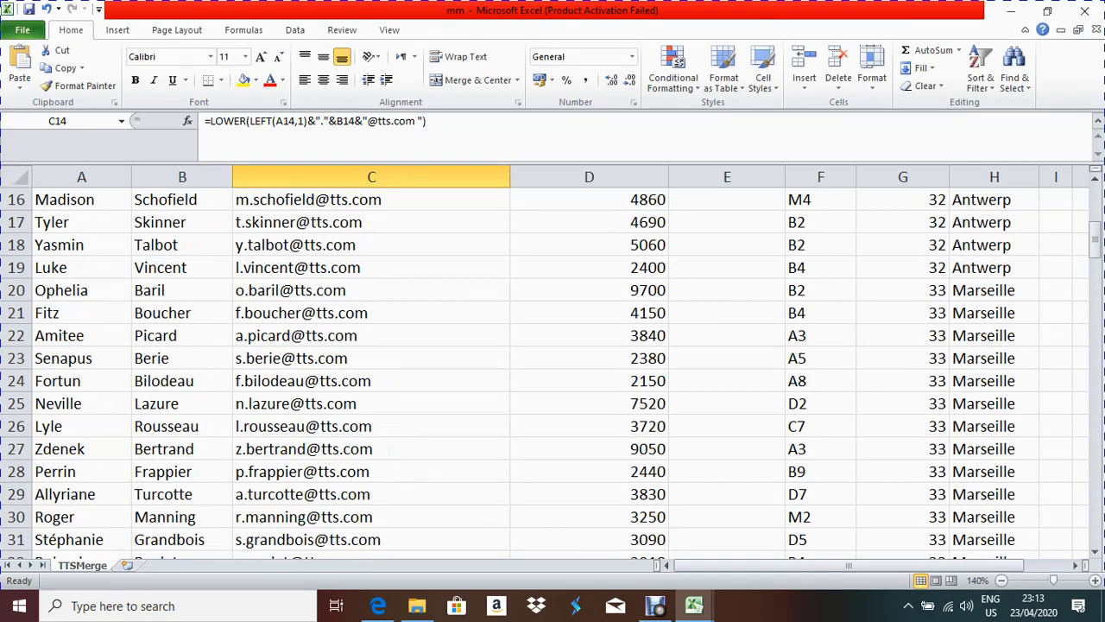
pyautogui.scroll(-20, 553, 363)
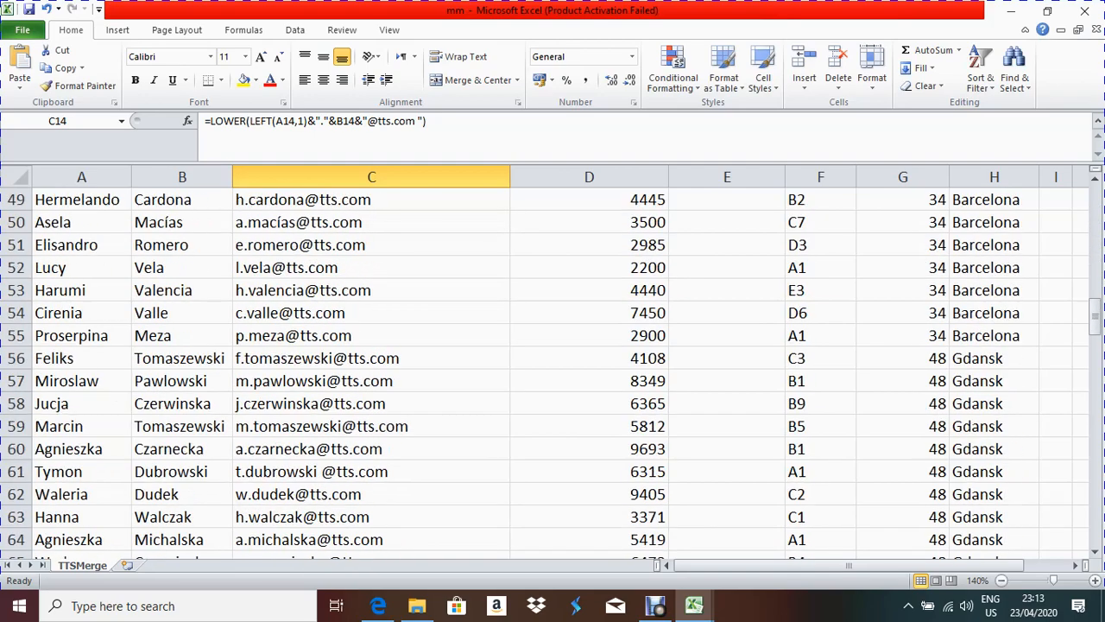
pyautogui.scroll(-8, 371, 381)
pyautogui.scroll(5, 371, 381)
pyautogui.click(371, 381)
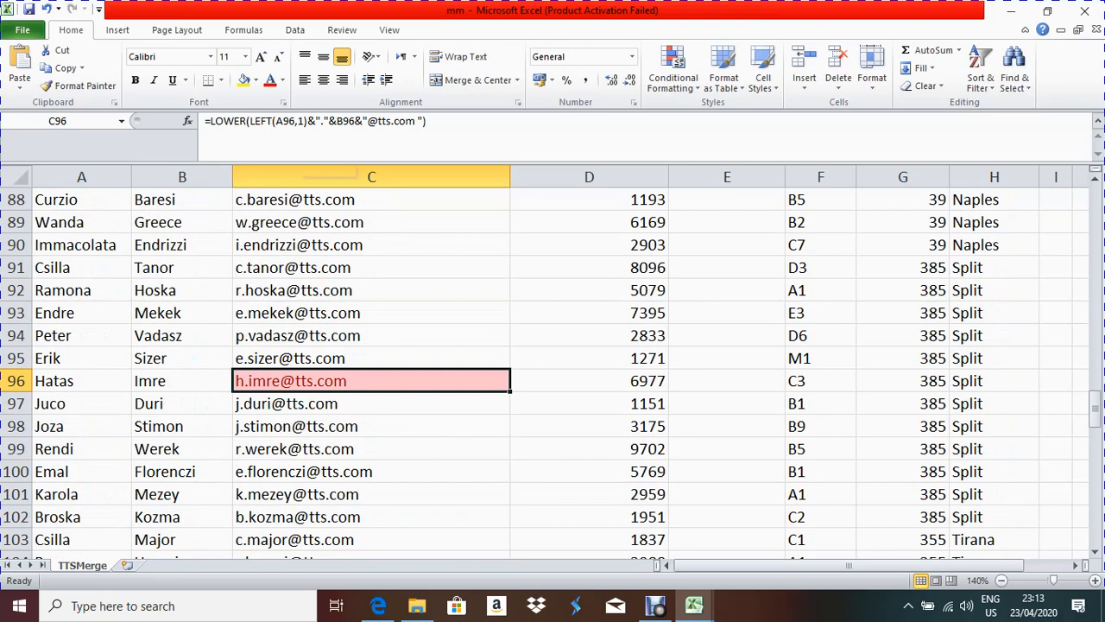
pyautogui.press('F2')
pyautogui.click(381, 381)
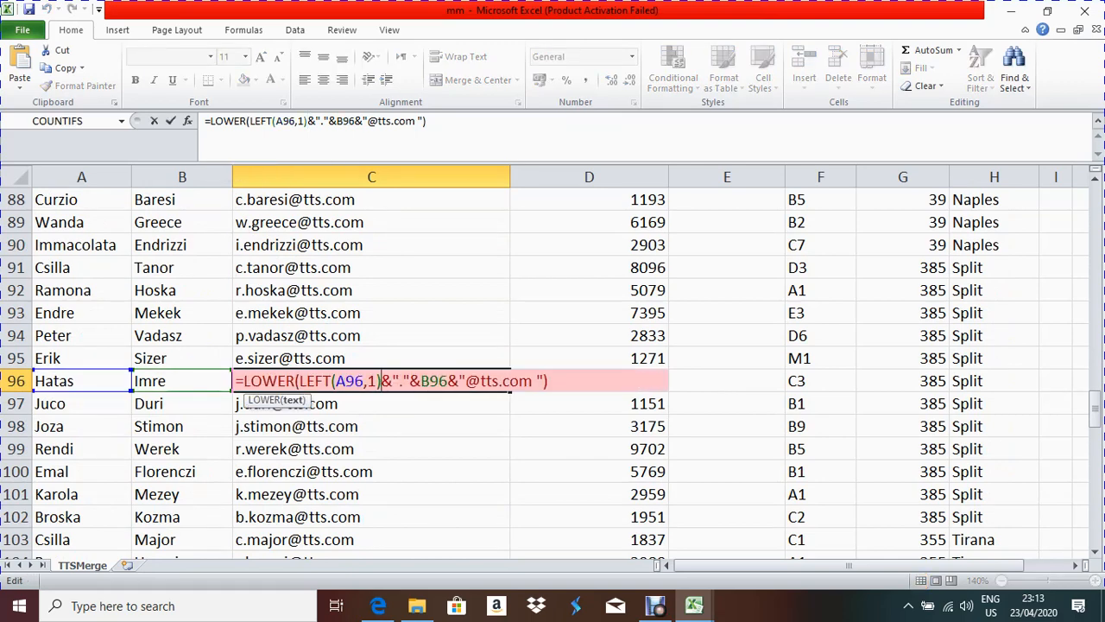
pyautogui.write('&')
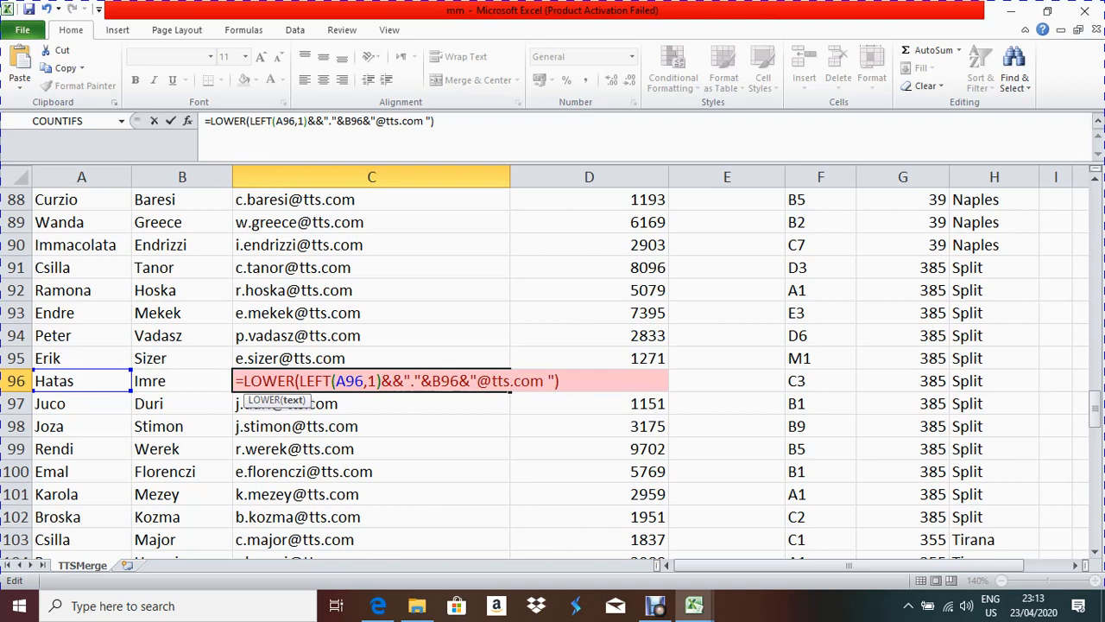
pyautogui.write('7')
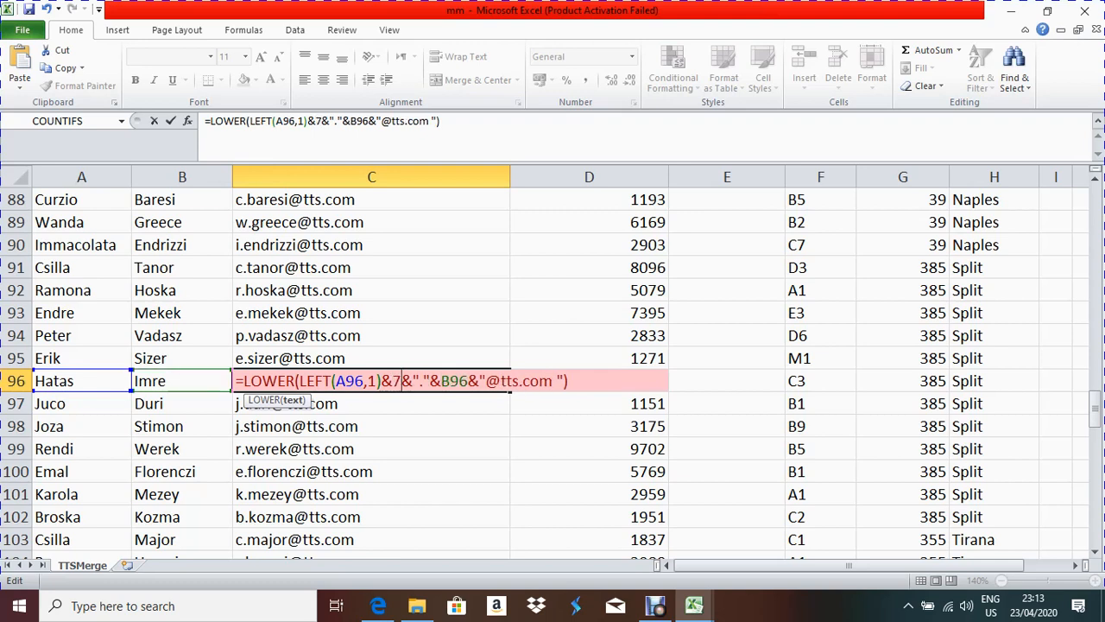
pyautogui.press('Return')
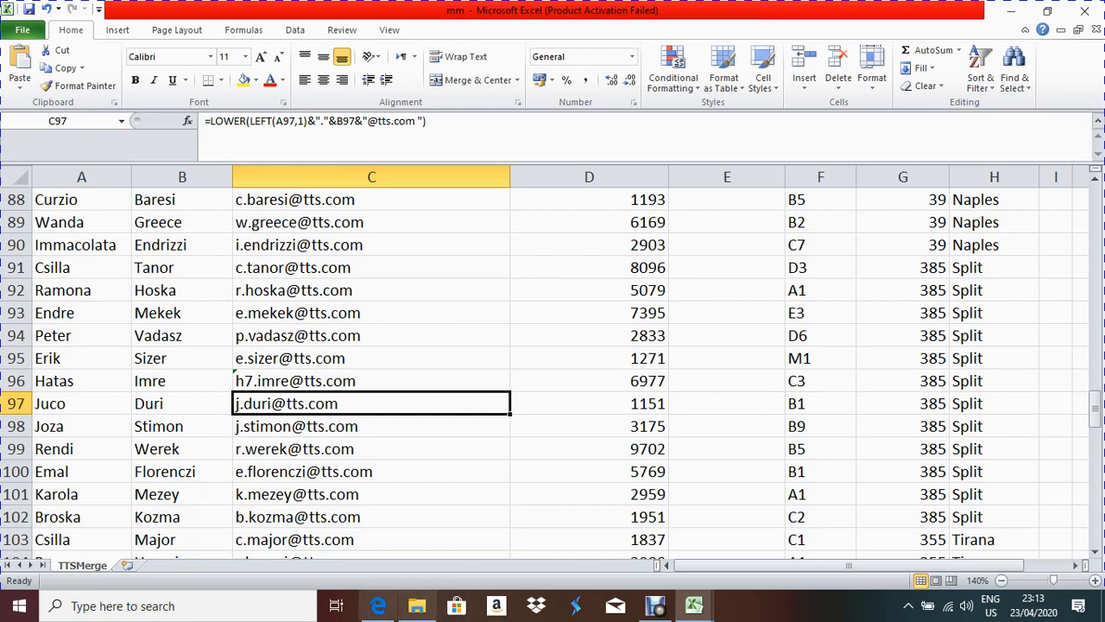
pyautogui.click(378, 605)
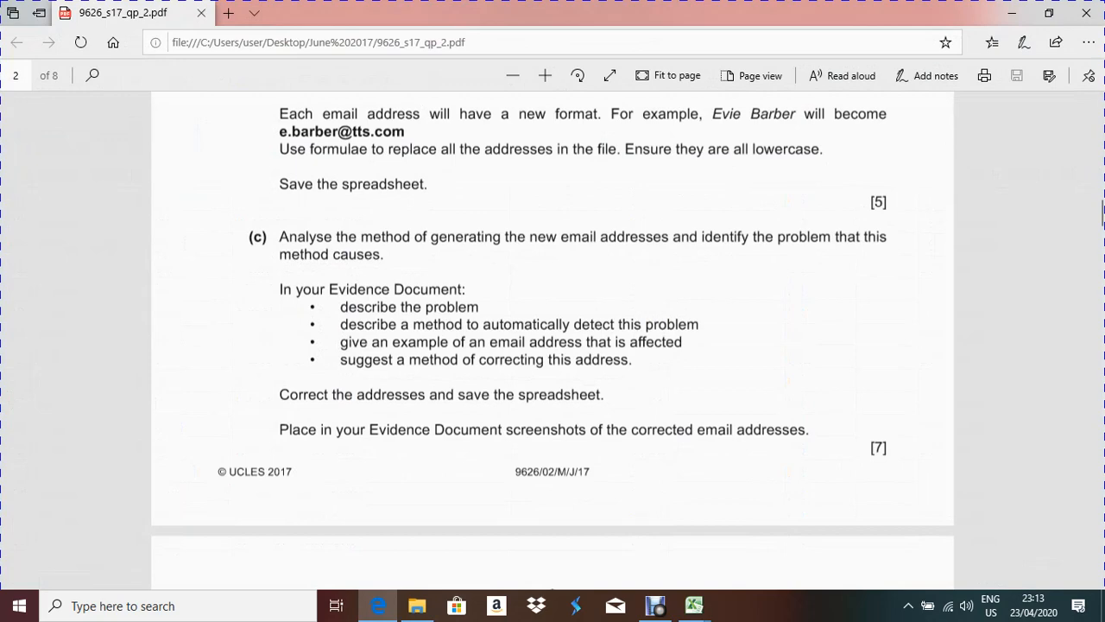
# Step: Read the page 3 part (d) payroll number question, then return to the mm workbook
pyautogui.scroll(-5, 553, 340)
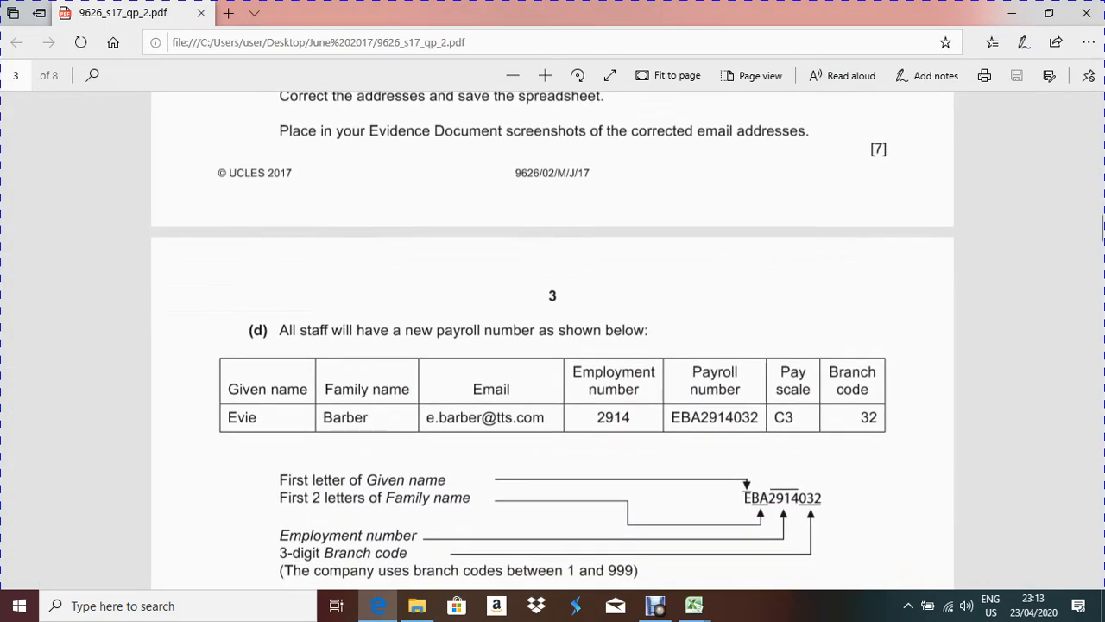
pyautogui.scroll(-2, 552, 346)
pyautogui.scroll(1, 552, 345)
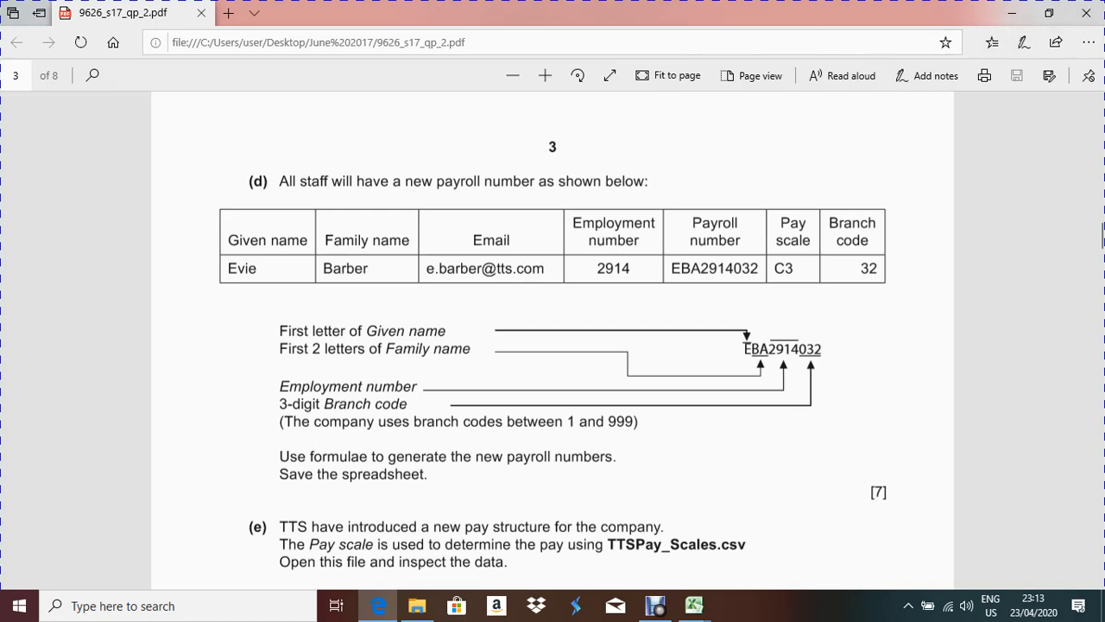
pyautogui.moveTo(438, 181); pyautogui.dragTo(538, 182)
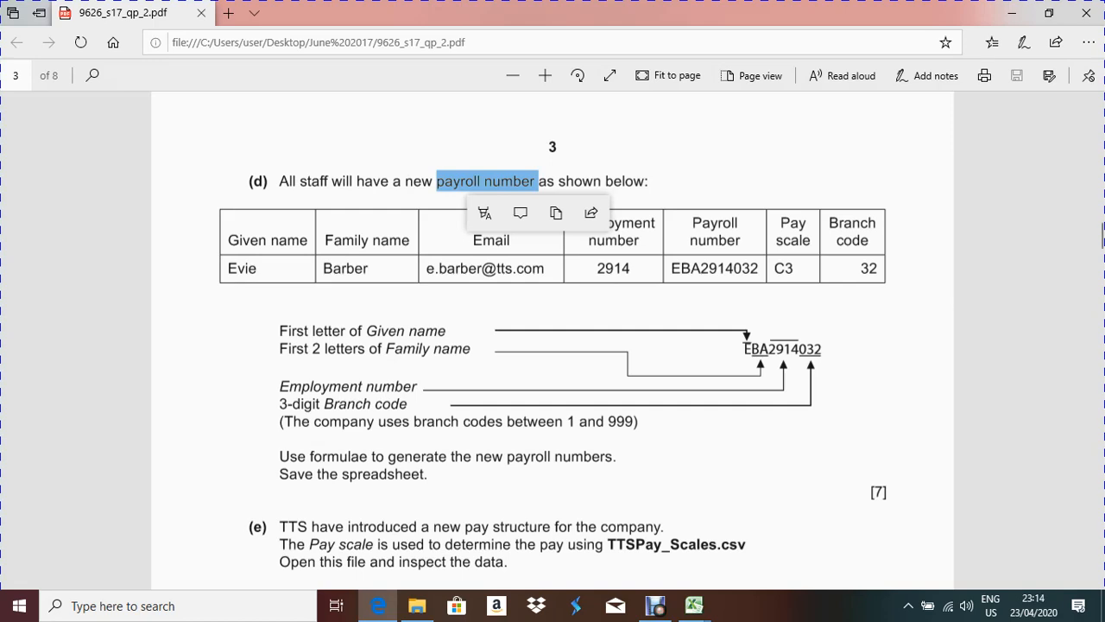
pyautogui.click(694, 605)
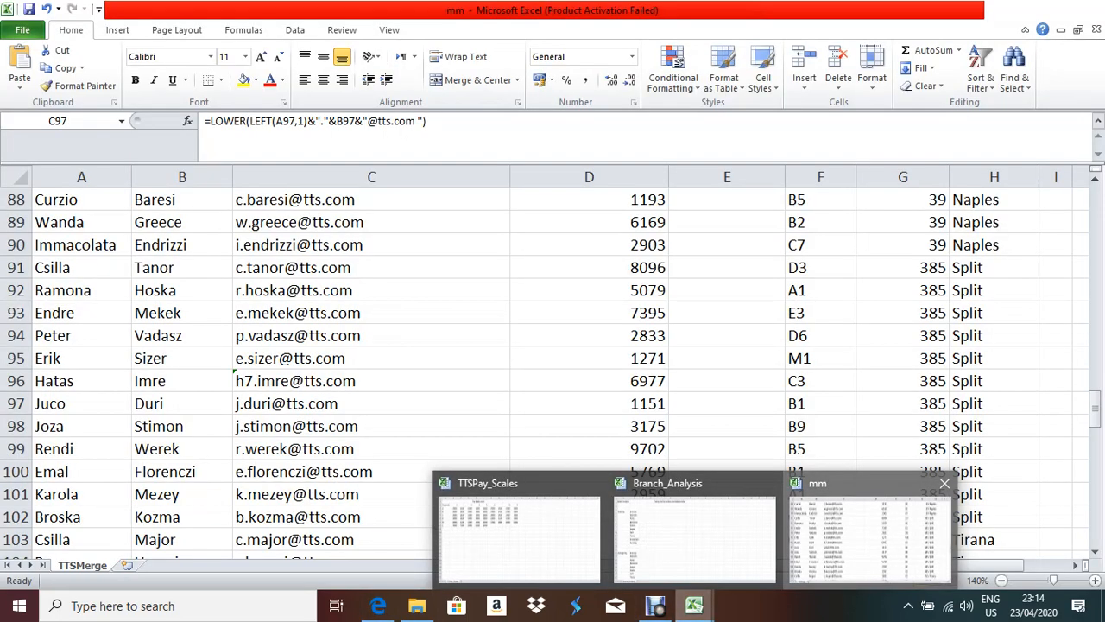
pyautogui.click(864, 527)
pyautogui.scroll(5, 553, 362)
pyautogui.scroll(20, 553, 362)
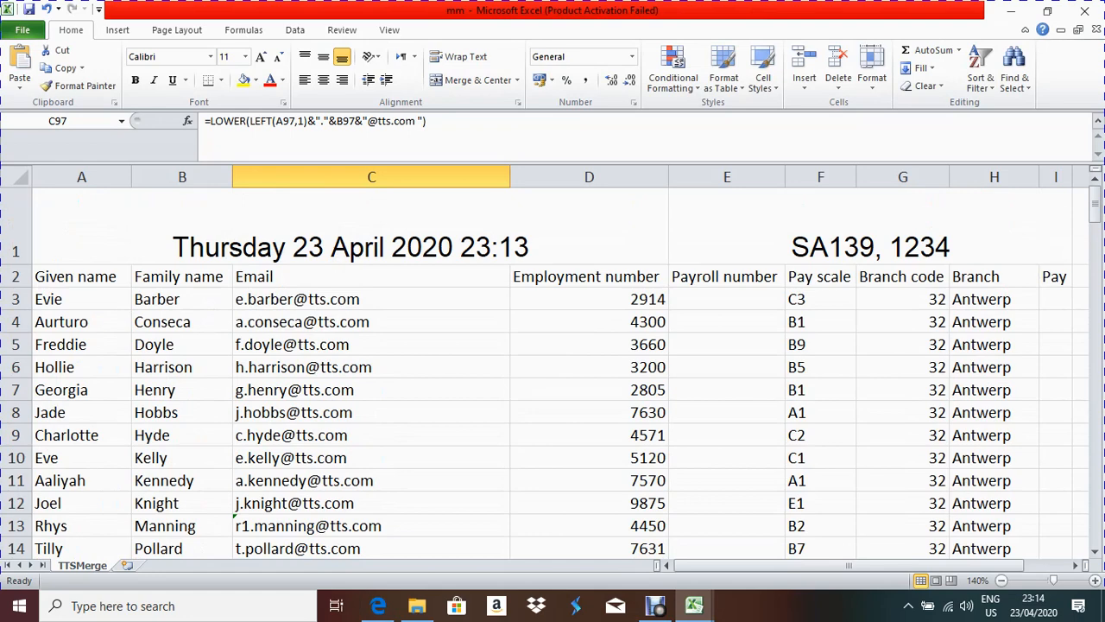
# Step: Zoom the sheet out and begin =upper( in E3, checking the question paper alongside
pyautogui.click(727, 299)
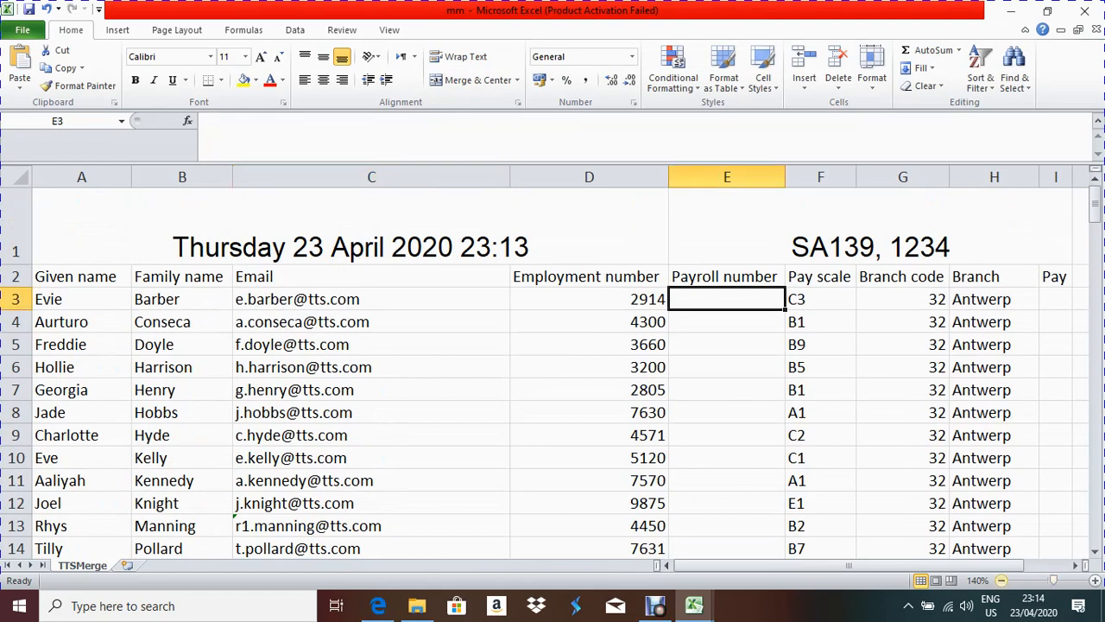
pyautogui.click(1002, 580)
pyautogui.click(1002, 580)
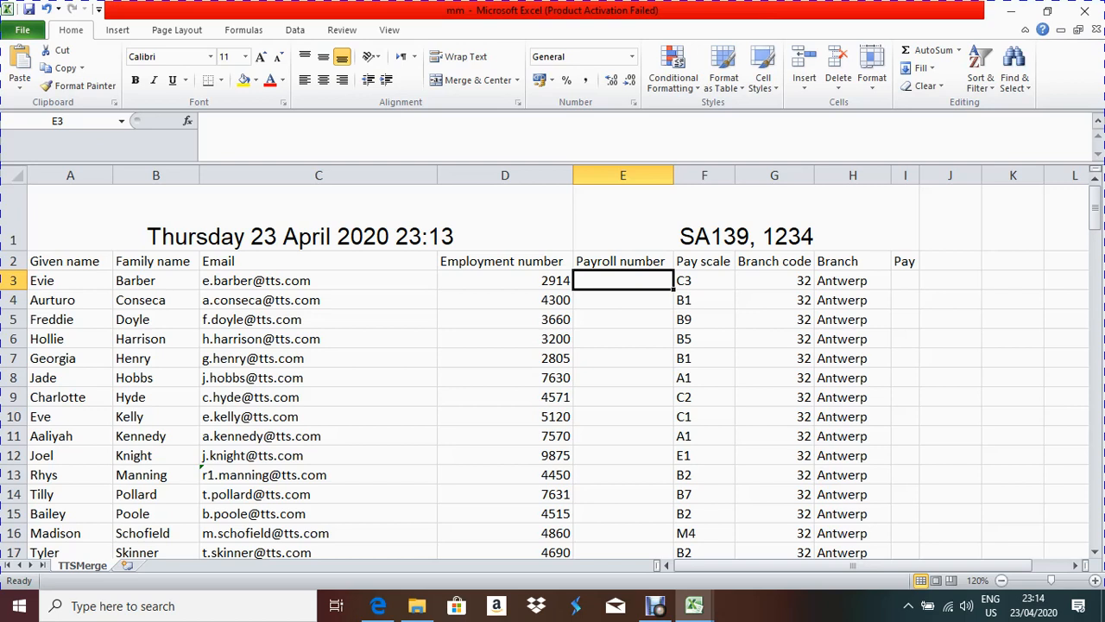
pyautogui.write('=')
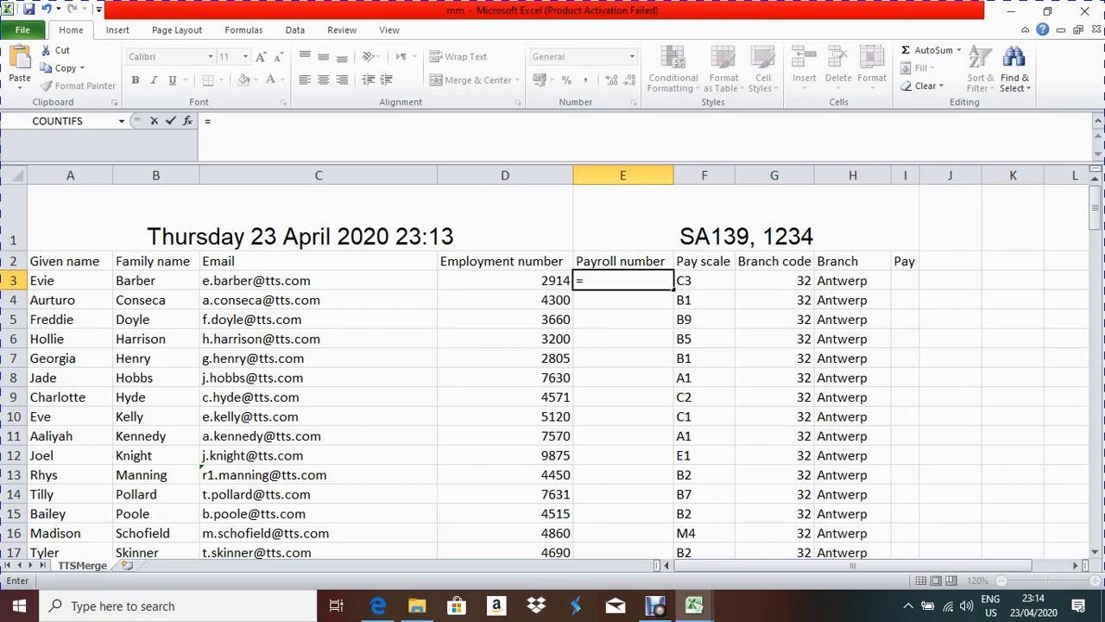
pyautogui.write('upper')
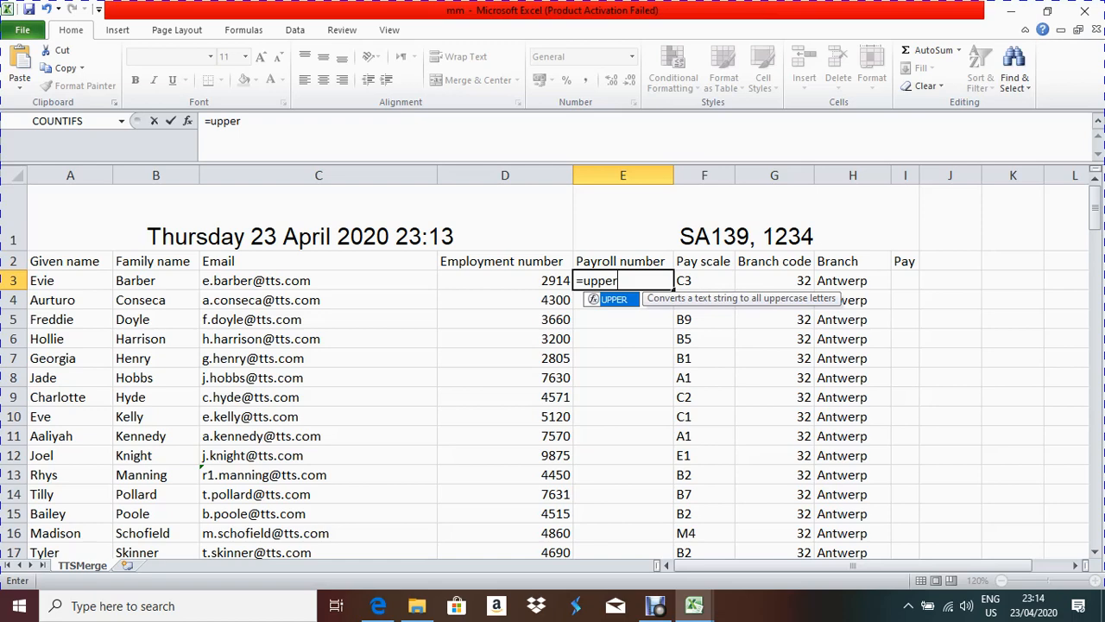
pyautogui.write('(')
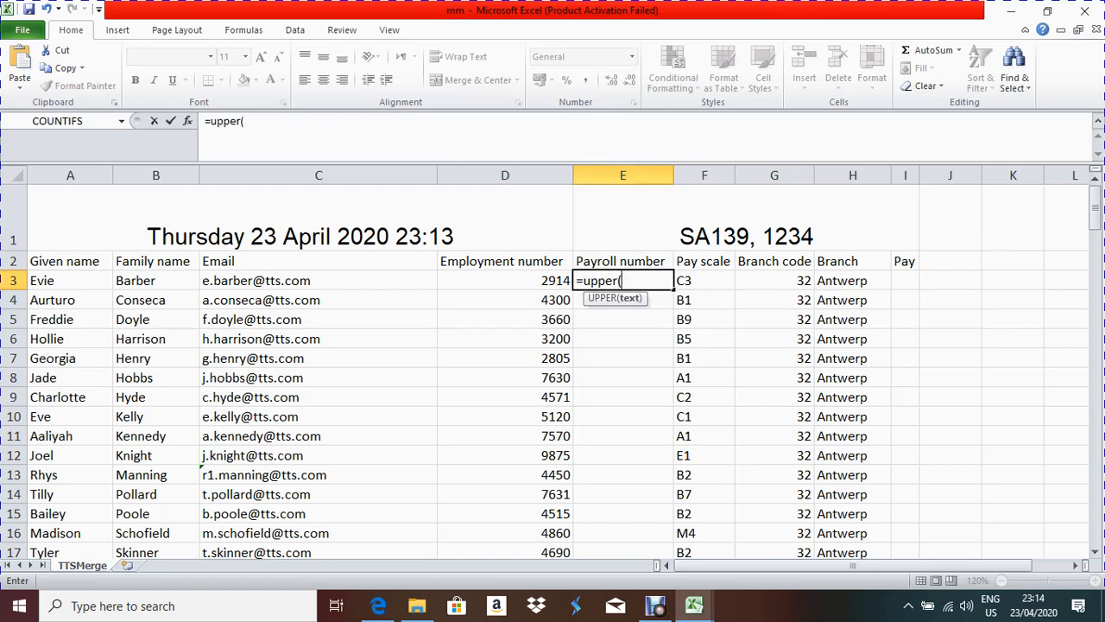
pyautogui.click(379, 605)
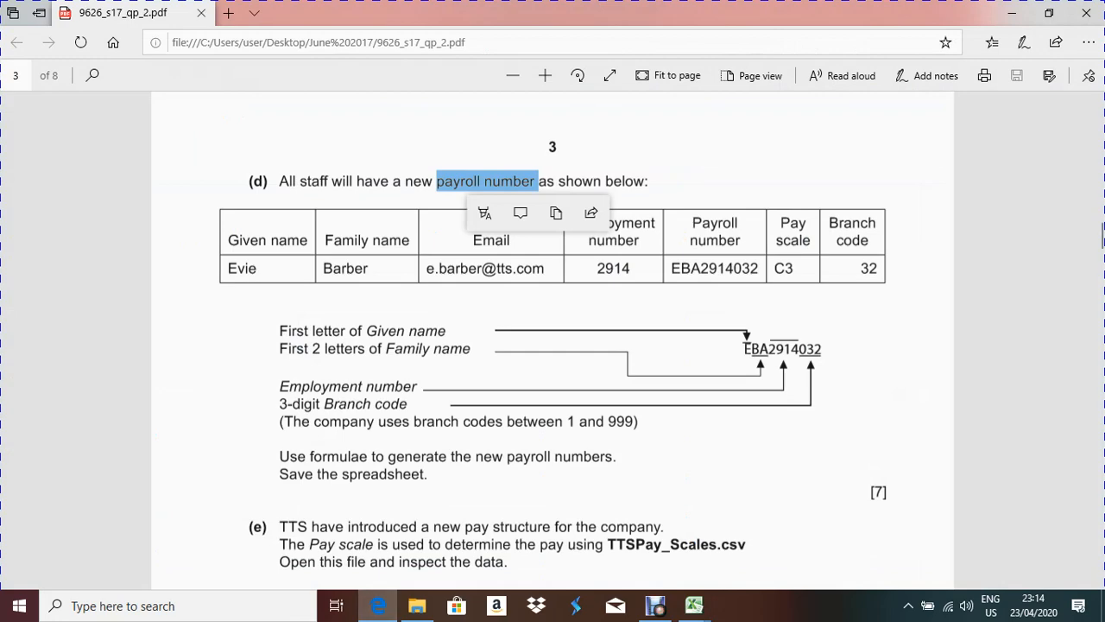
pyautogui.hotkey('alt', 'Tab')
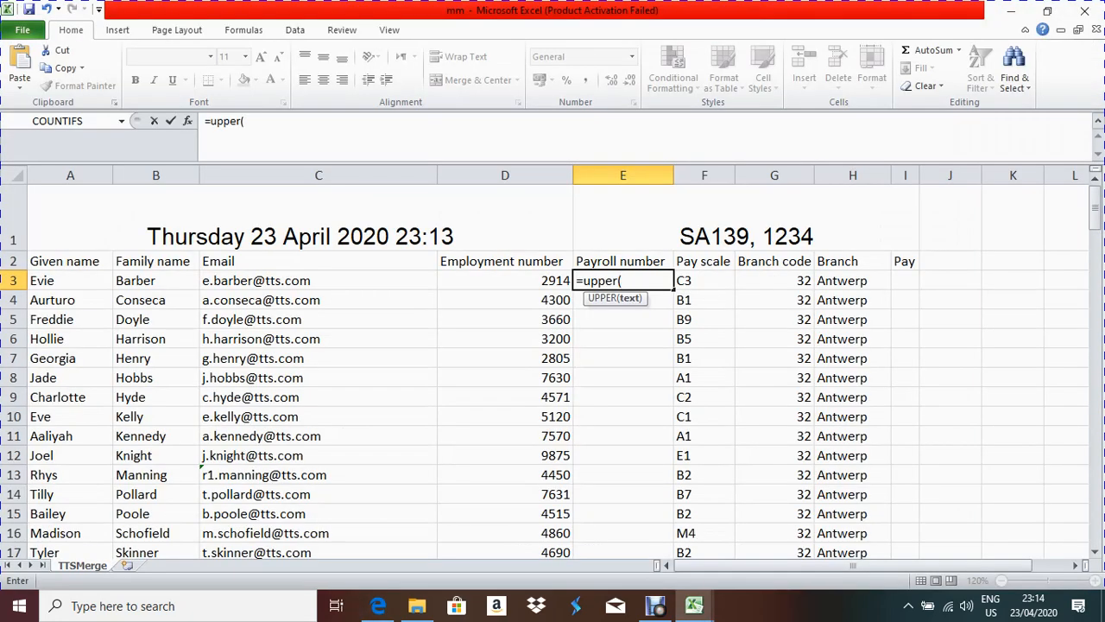
pyautogui.click(378, 606)
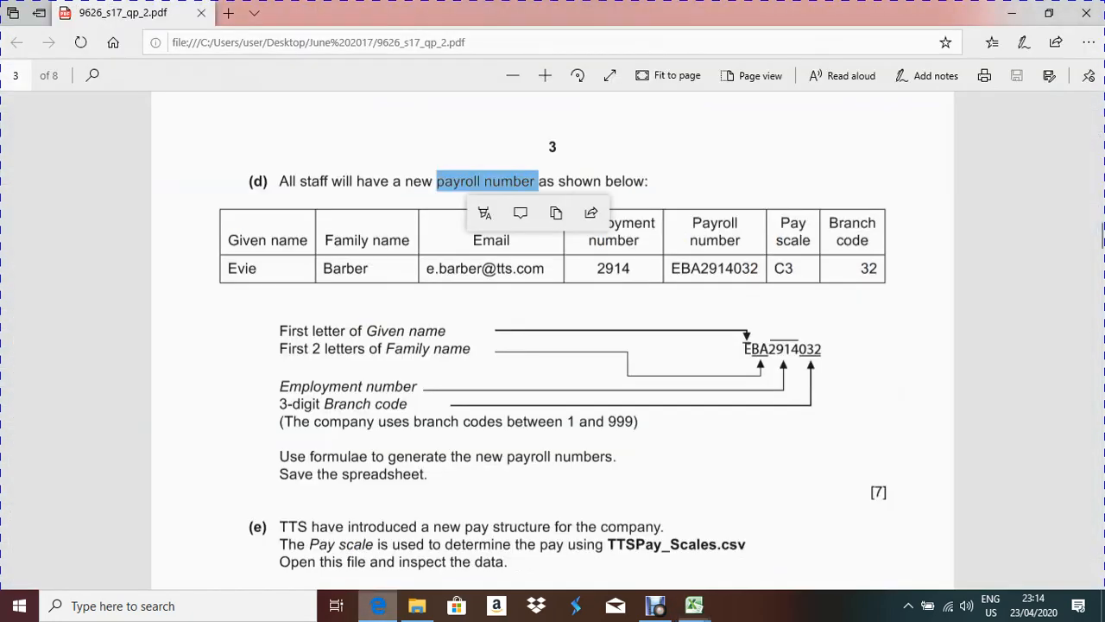
pyautogui.hotkey('alt', 'Tab')
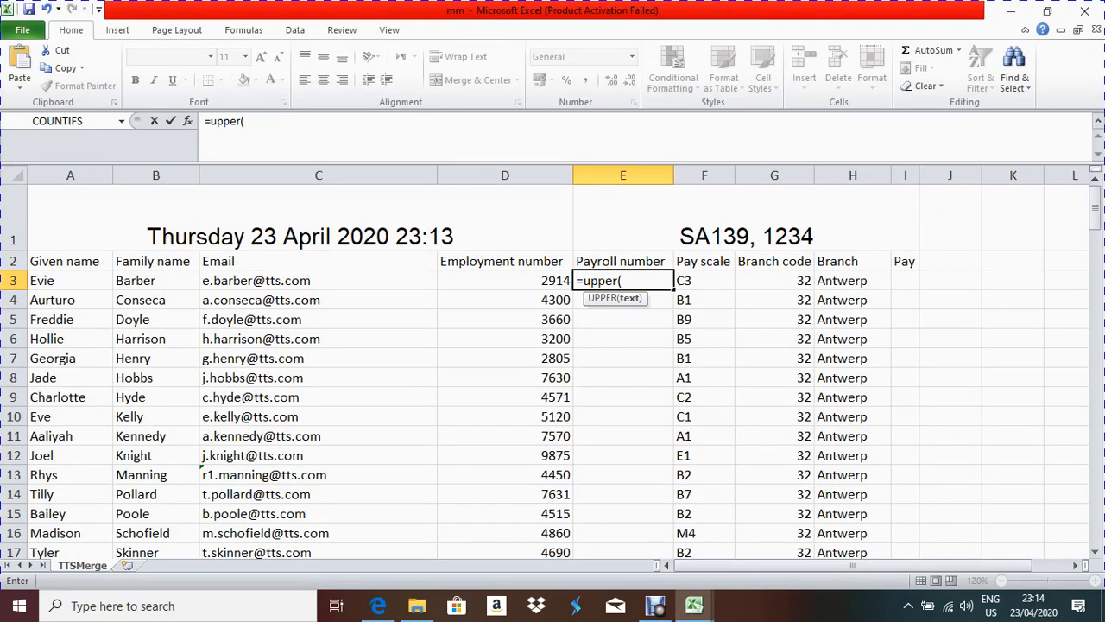
# Step: Extend the E3 formula with left(a3,1)&left(b3,2), then view the question paper
pyautogui.write('le')
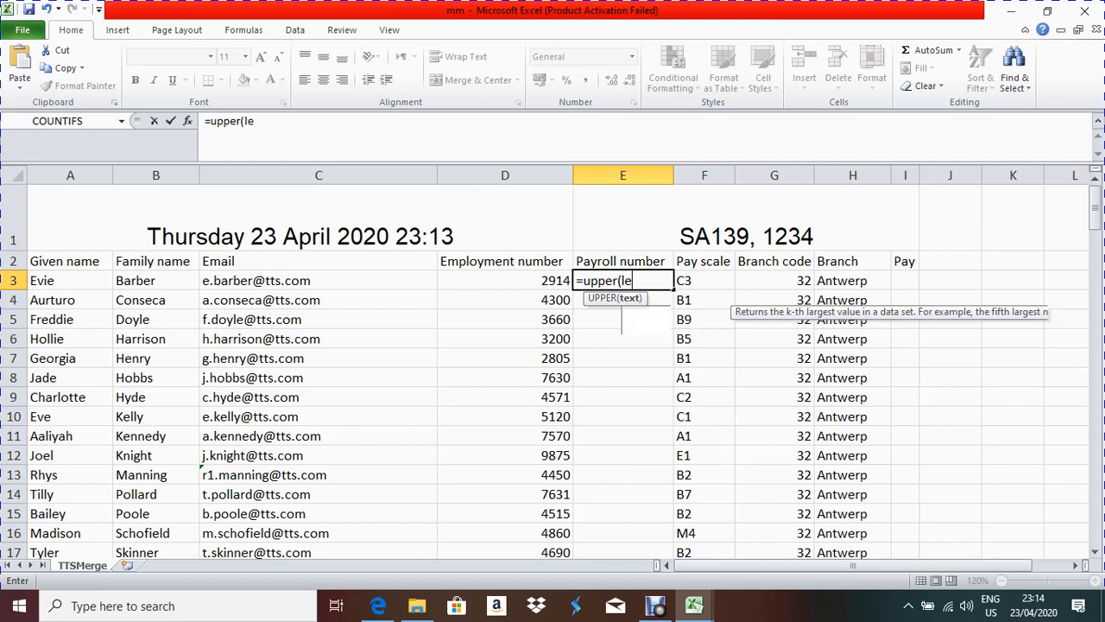
pyautogui.write('ft(a3')
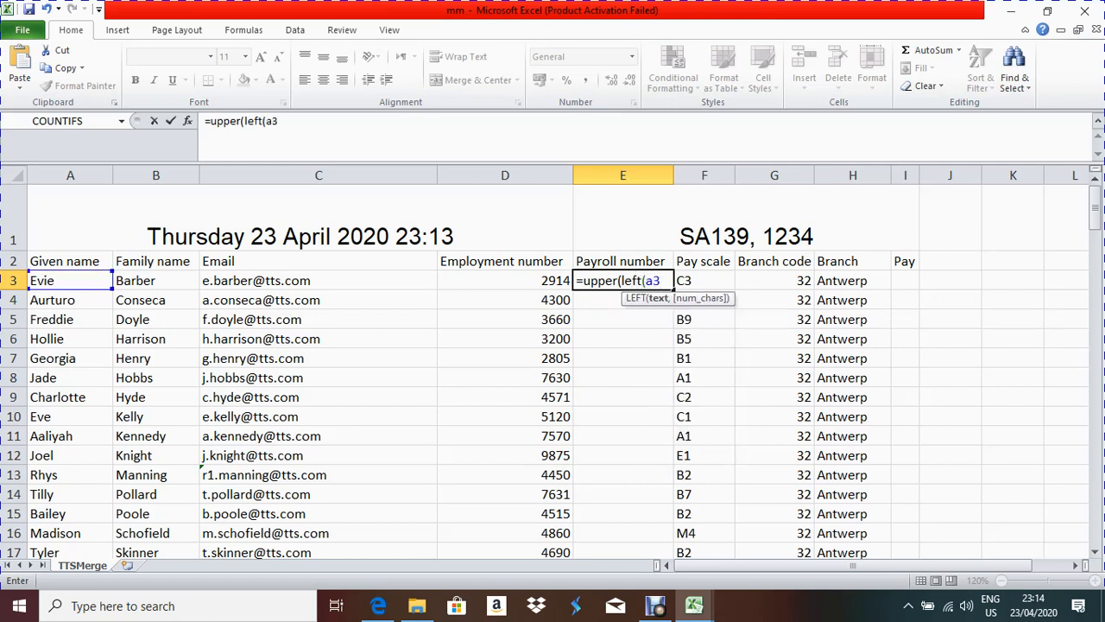
pyautogui.write(',1)')
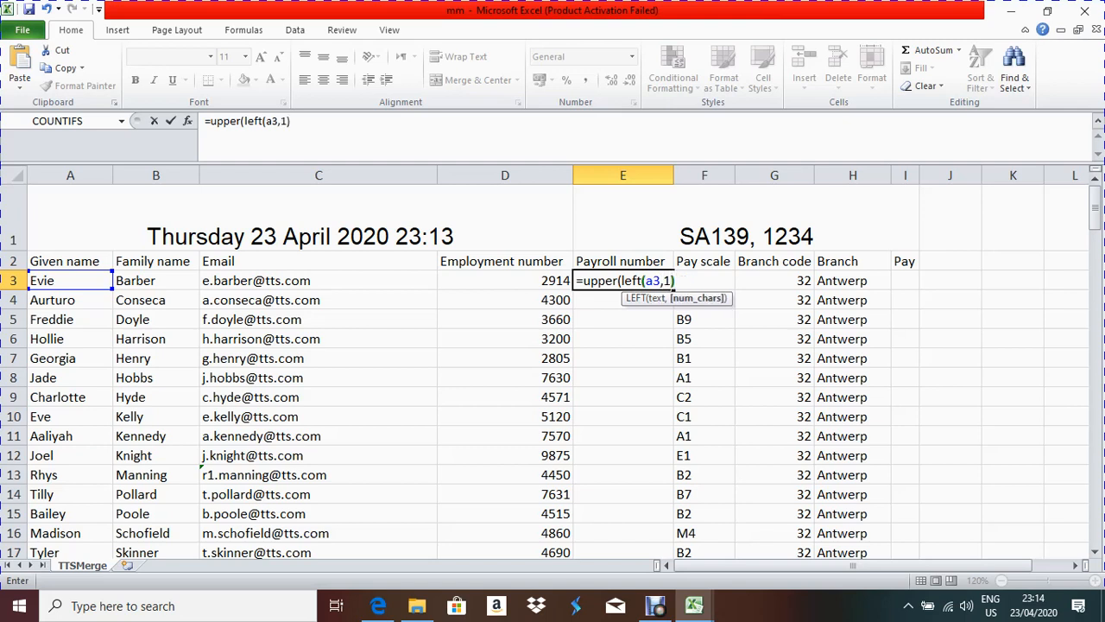
pyautogui.write('&')
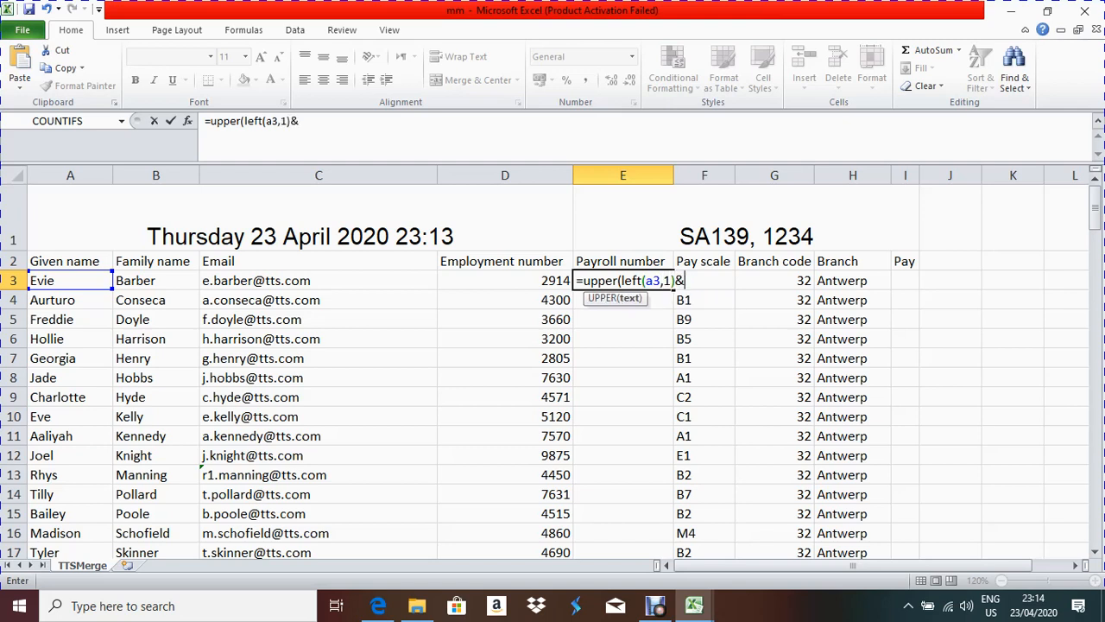
pyautogui.write('left')
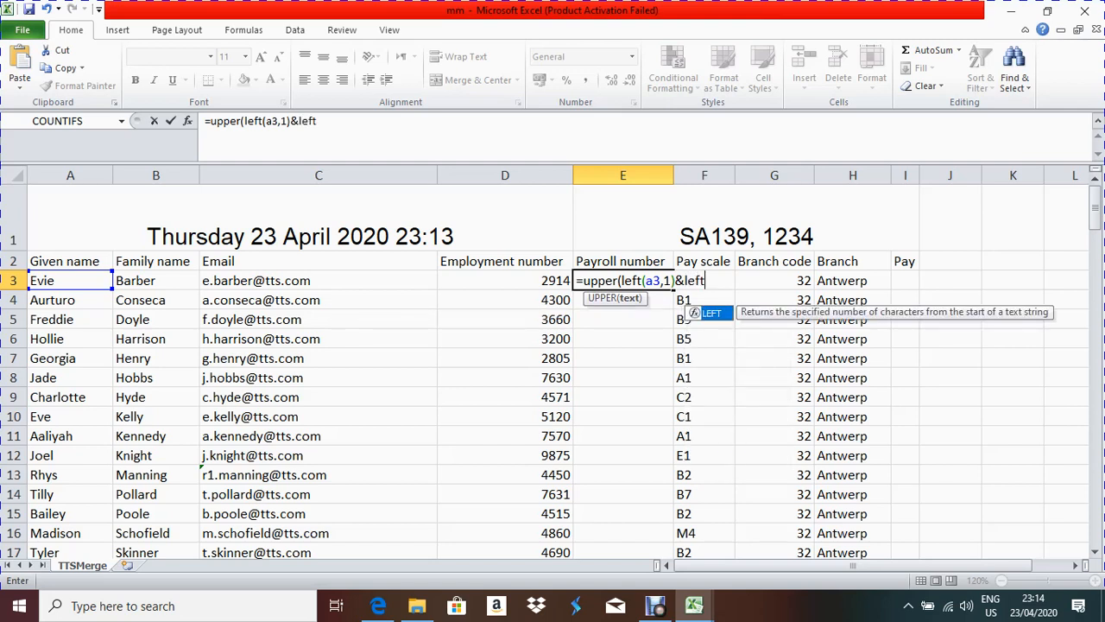
pyautogui.write('(')
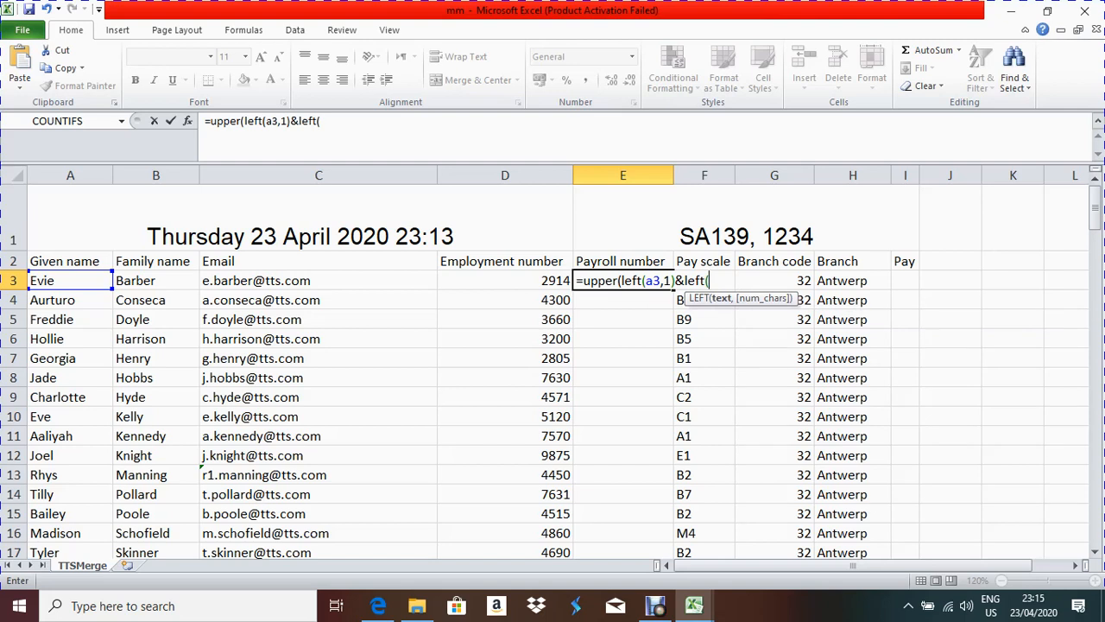
pyautogui.write('b3,2)')
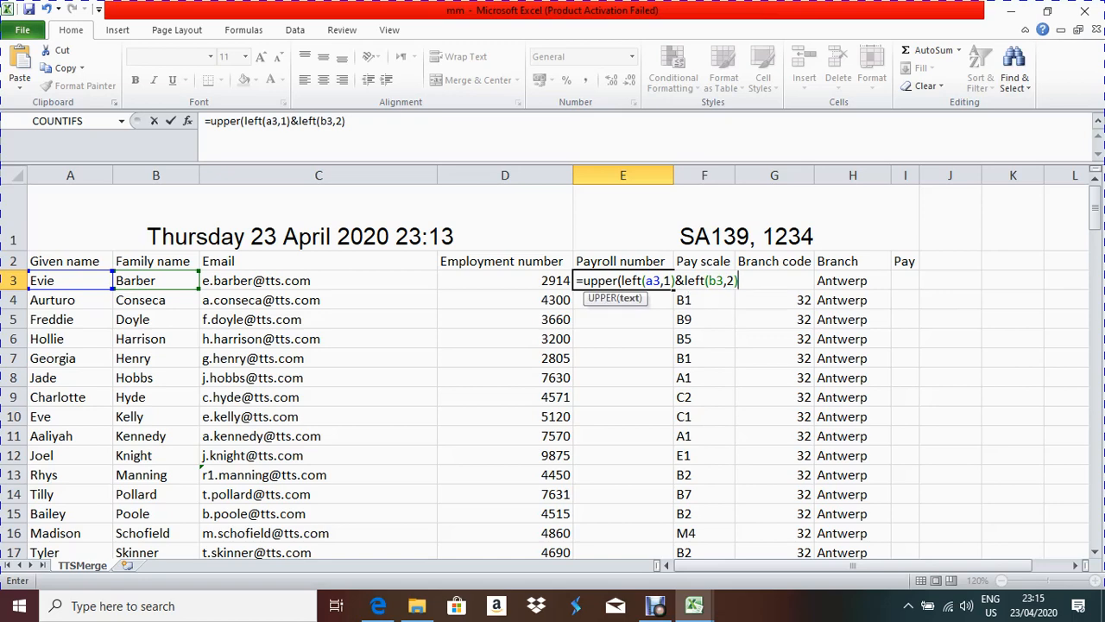
pyautogui.hotkey('alt', 'Tab')
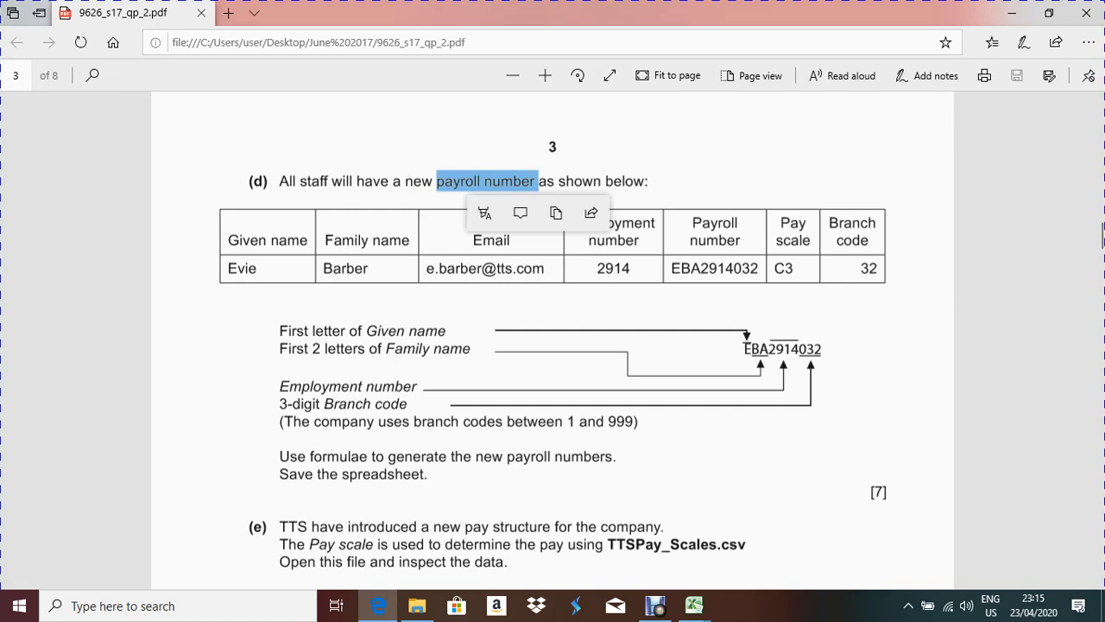
# Step: Highlight the employment number 2914 in example EBA2914032, then return to the mm workbook
pyautogui.moveTo(769, 349); pyautogui.dragTo(799, 349)
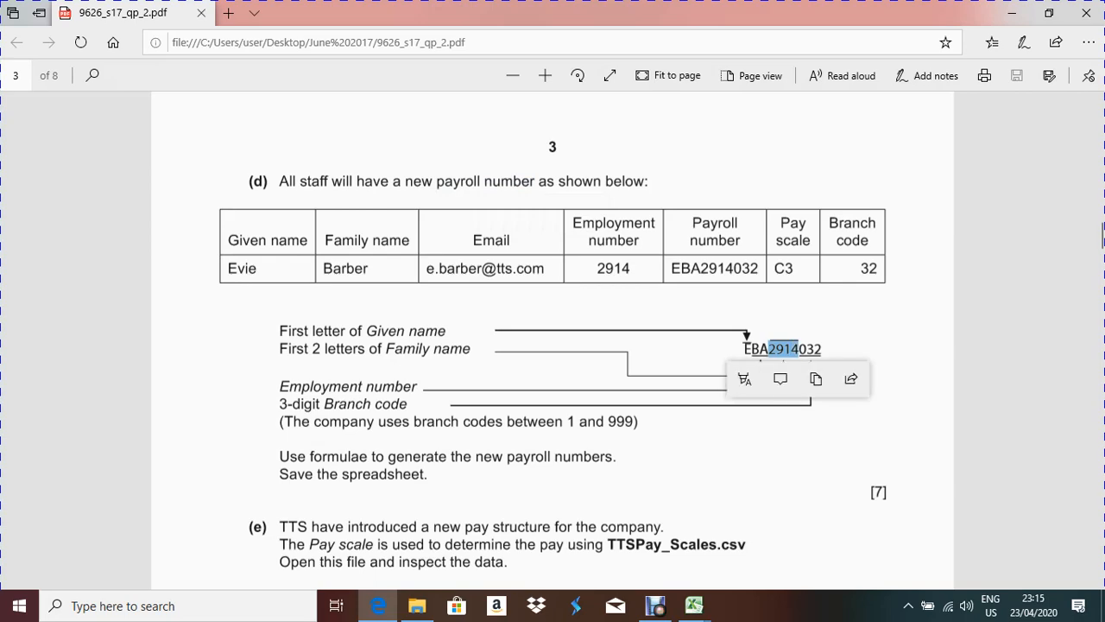
pyautogui.moveTo(694, 605)
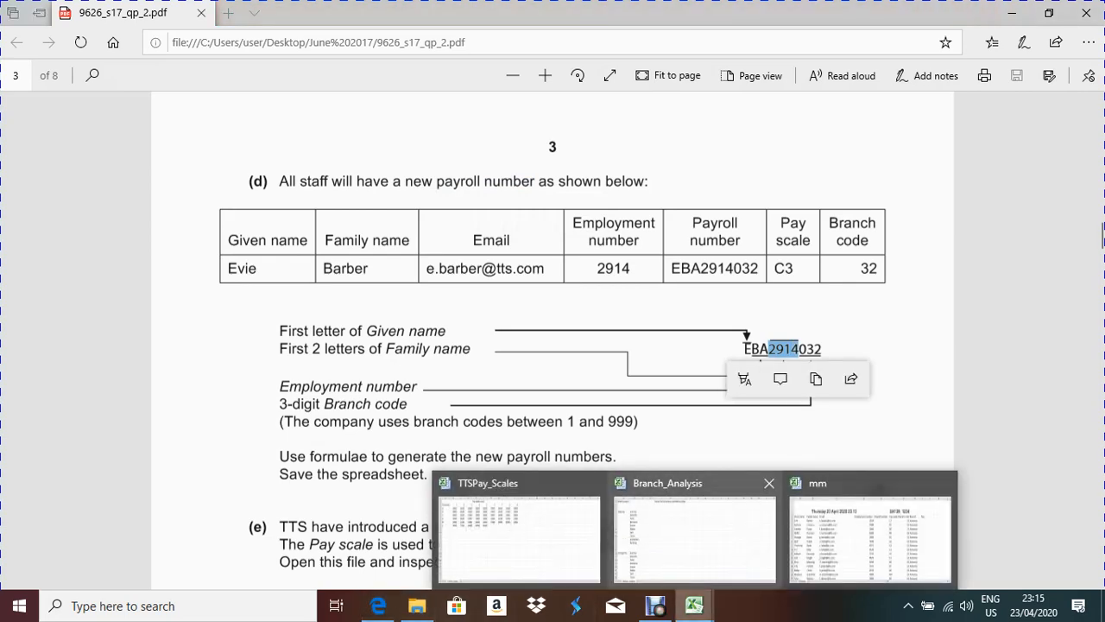
pyautogui.click(870, 539)
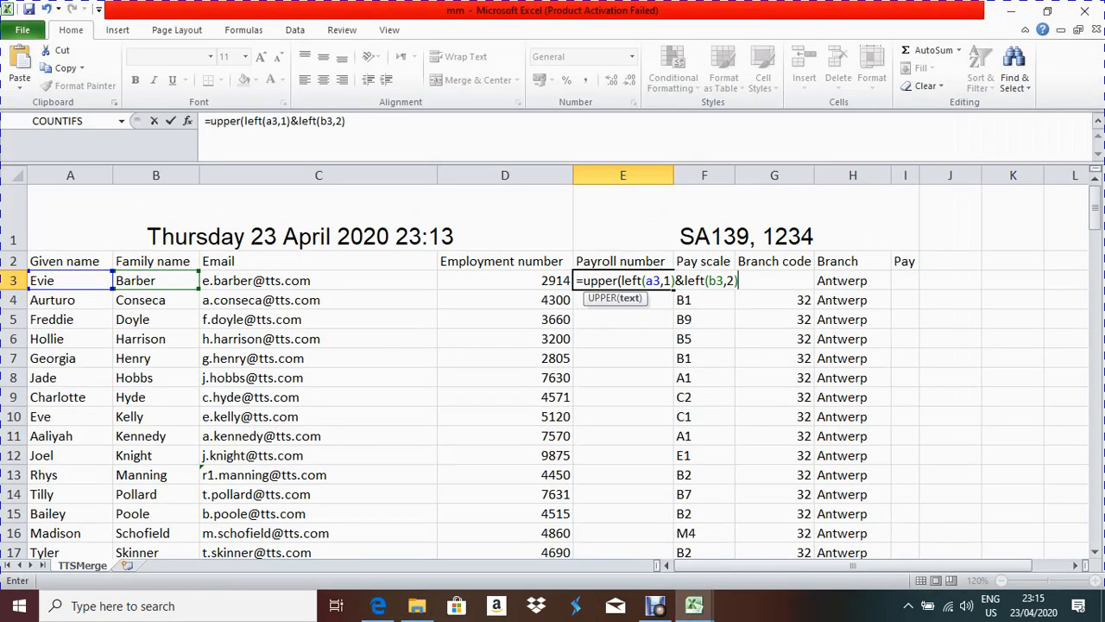
# Step: Append &d3& to the E3 formula, then view the question paper again
pyautogui.write('&d3&')
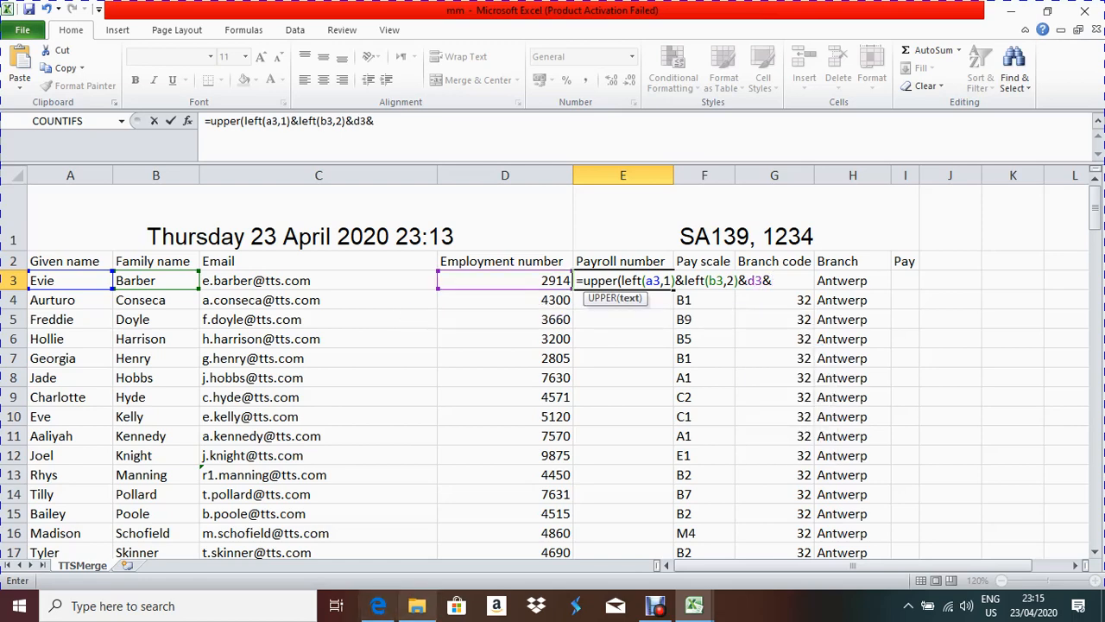
pyautogui.click(377, 605)
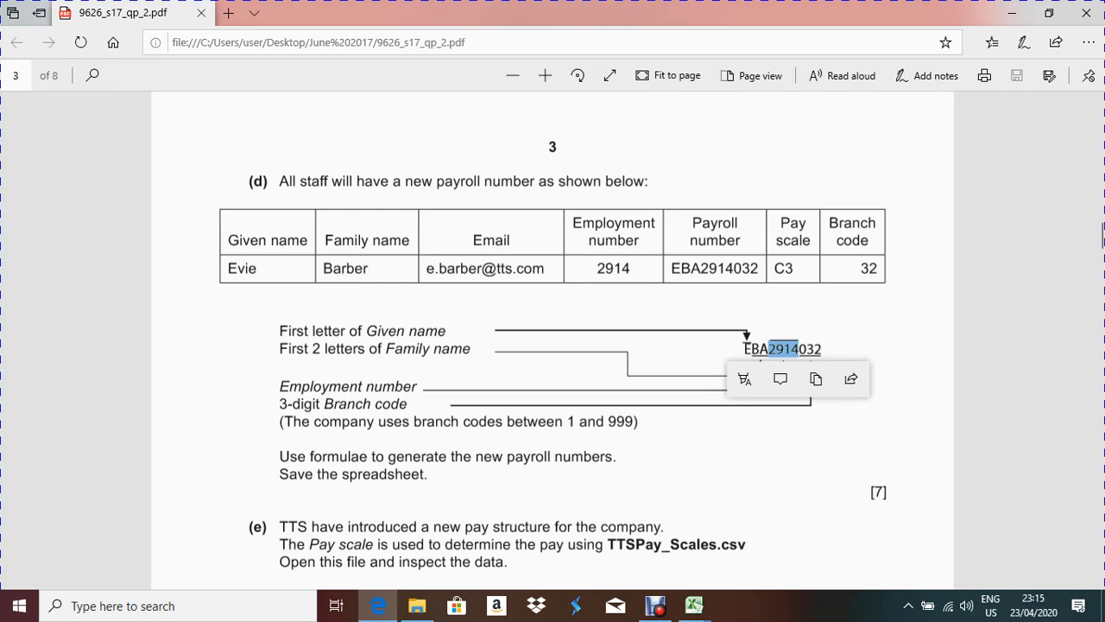
# Step: Highlight branch code 32 in the example table, then return to the mm workbook
pyautogui.moveTo(861, 268); pyautogui.dragTo(878, 268)
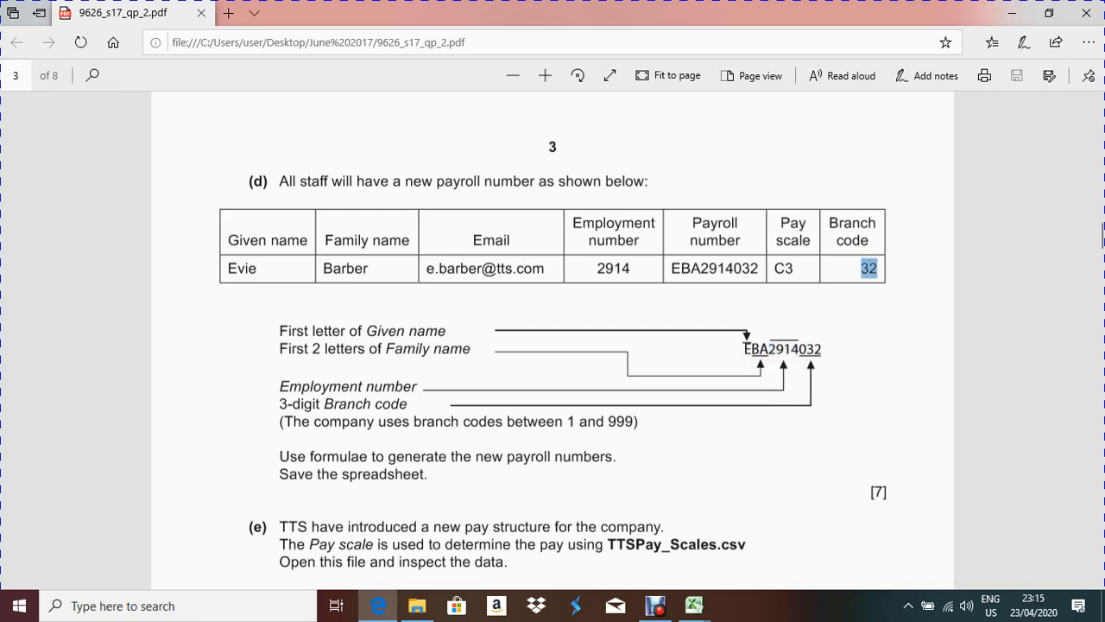
pyautogui.moveTo(695, 605)
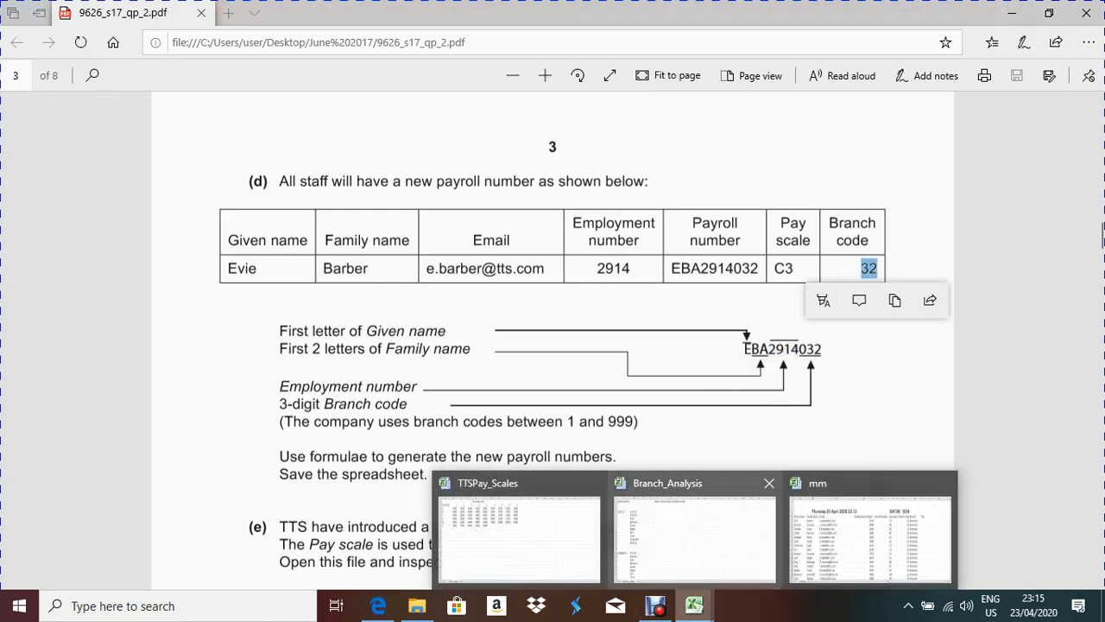
pyautogui.click(870, 537)
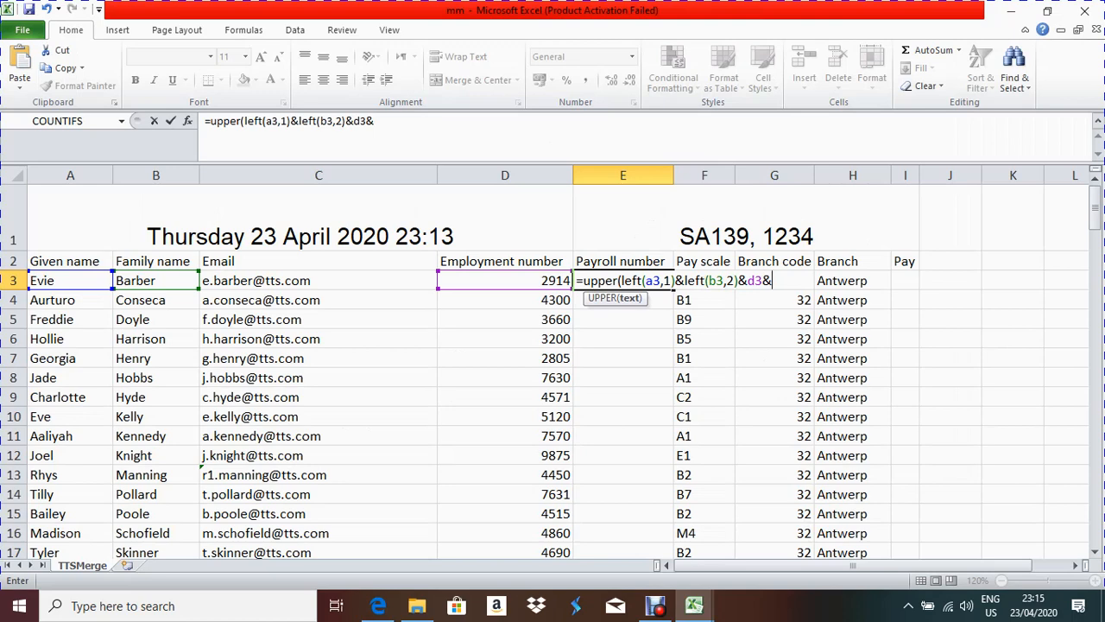
# Step: Complete E3 with text(g3,"000") and commit it, producing payroll number EBA2914032
pyautogui.write('text')
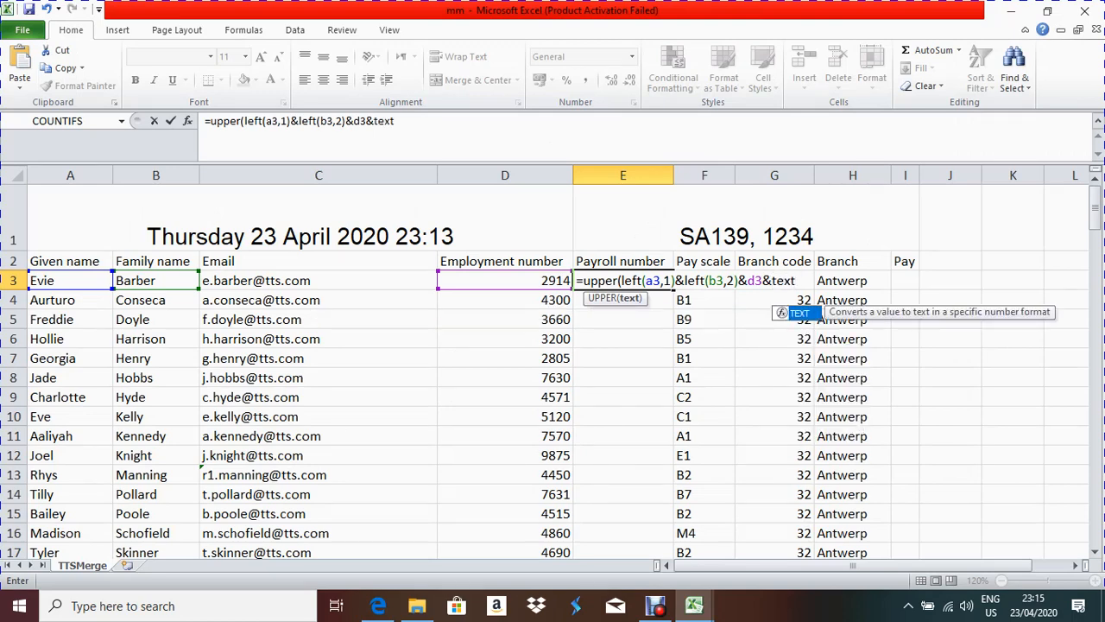
pyautogui.write('(')
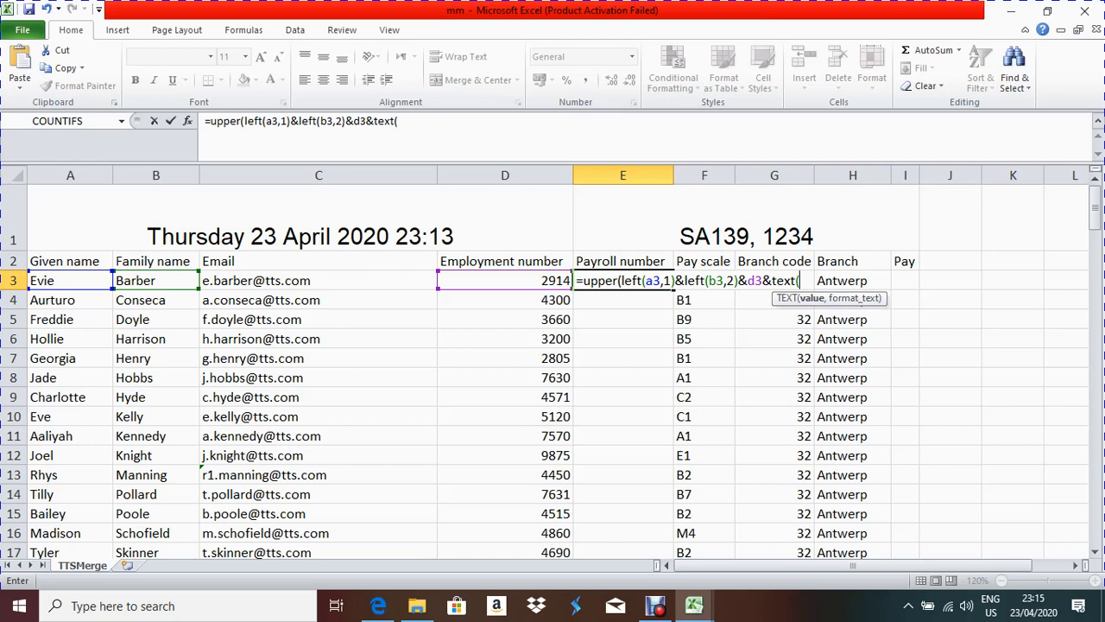
pyautogui.write('g3,"')
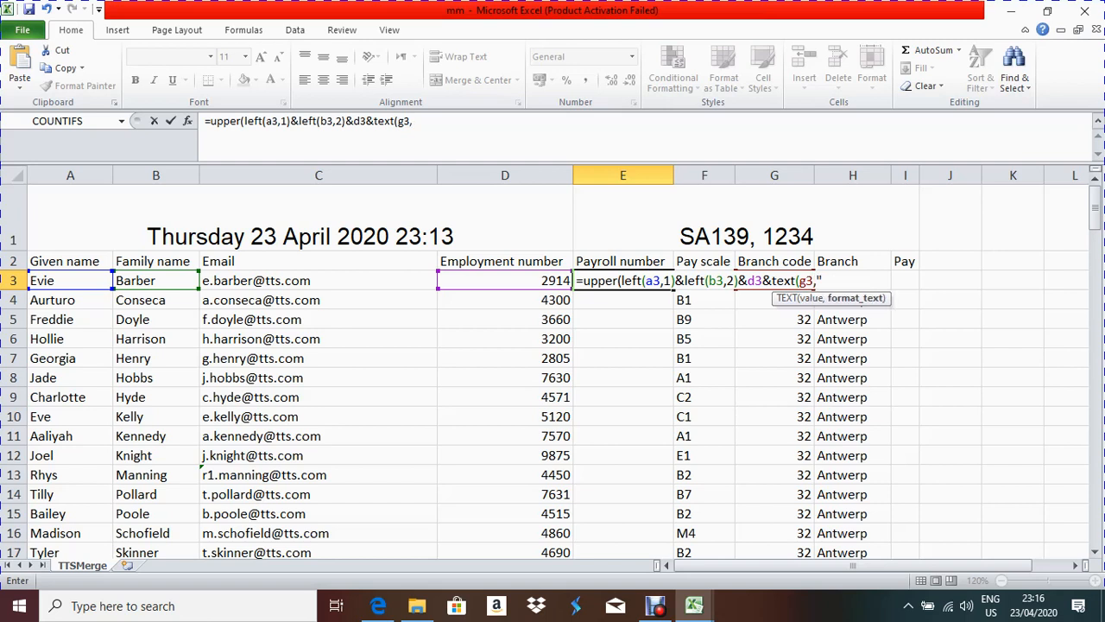
pyautogui.write('000"))')
pyautogui.press('Return')
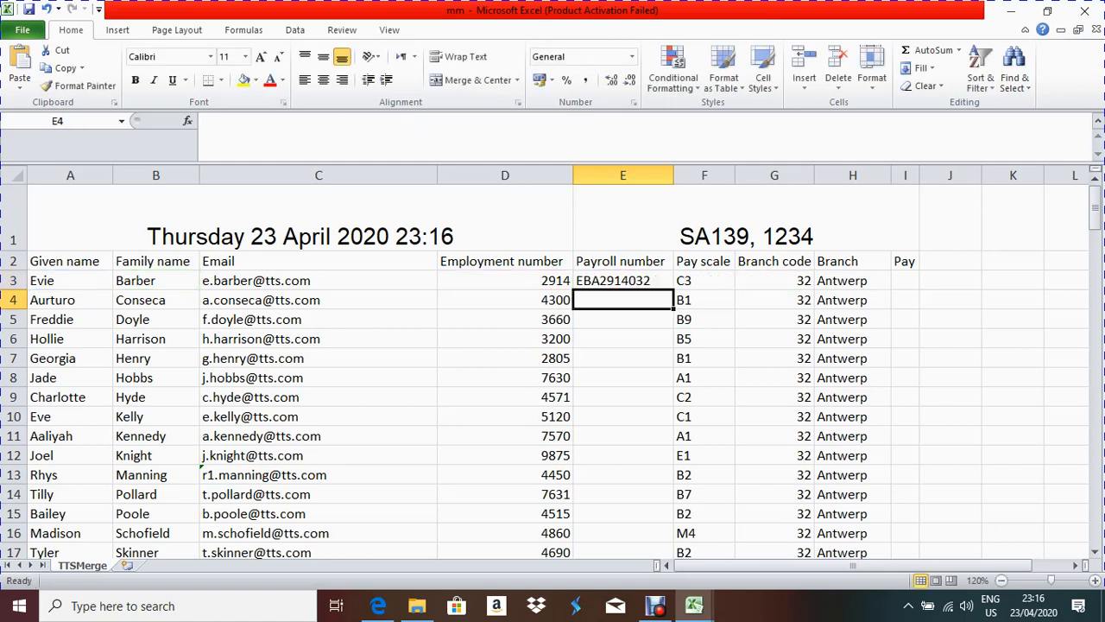
# Step: Fill the E3 payroll formula down column E and recheck the E3 formula
pyautogui.click(623, 281)
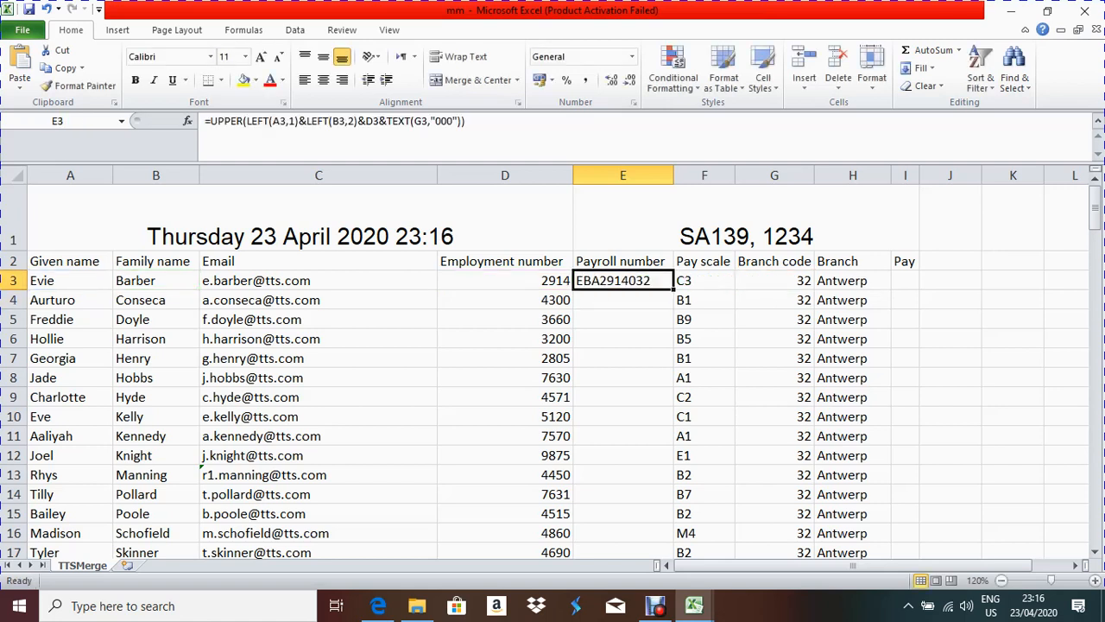
pyautogui.doubleClick(674, 289)
pyautogui.scroll(-5, 683, 491)
pyautogui.scroll(-16, 682, 491)
pyautogui.scroll(13, 682, 491)
pyautogui.scroll(8, 682, 491)
pyautogui.click(623, 280)
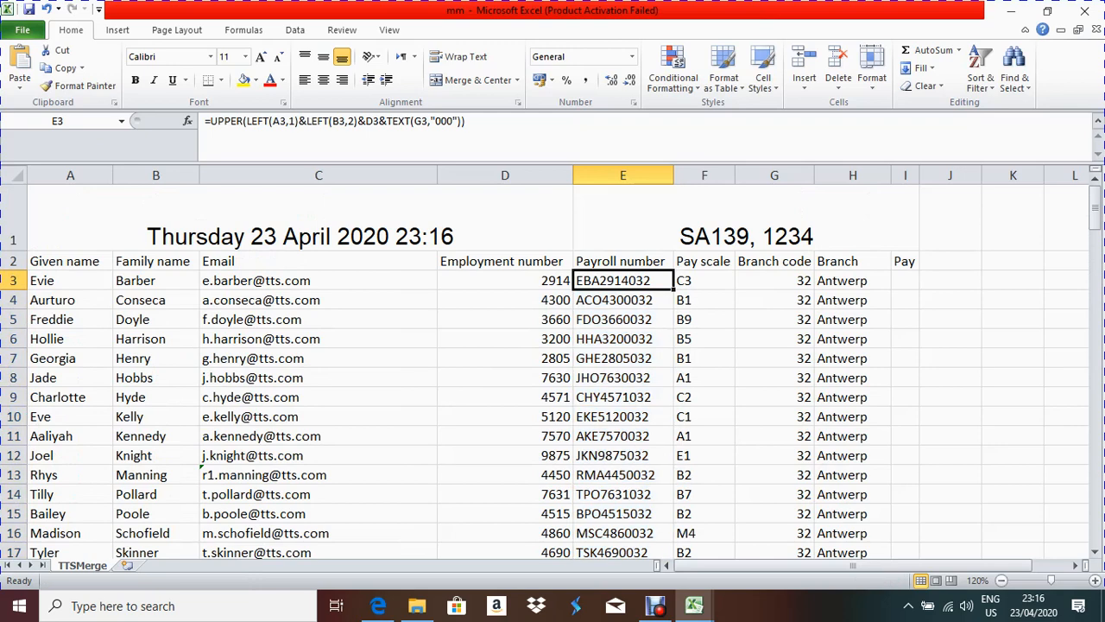
pyautogui.press('F2')
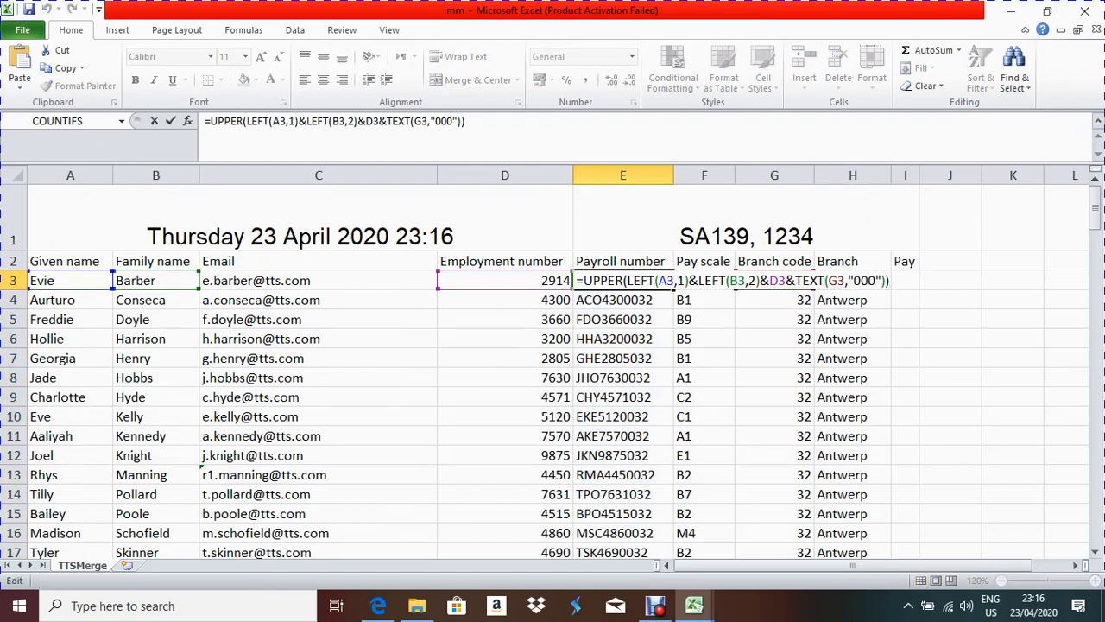
pyautogui.press('Return')
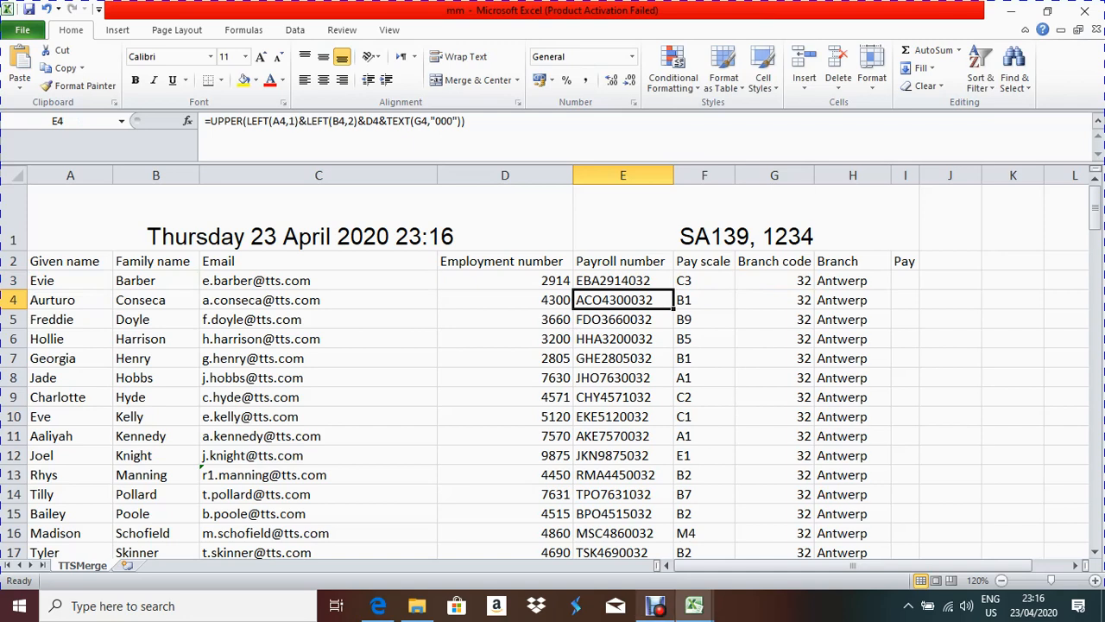
# Step: Show the question paper's part (e) on Pay formulae from TTSPay_Scales.csv
pyautogui.moveTo(656, 607)
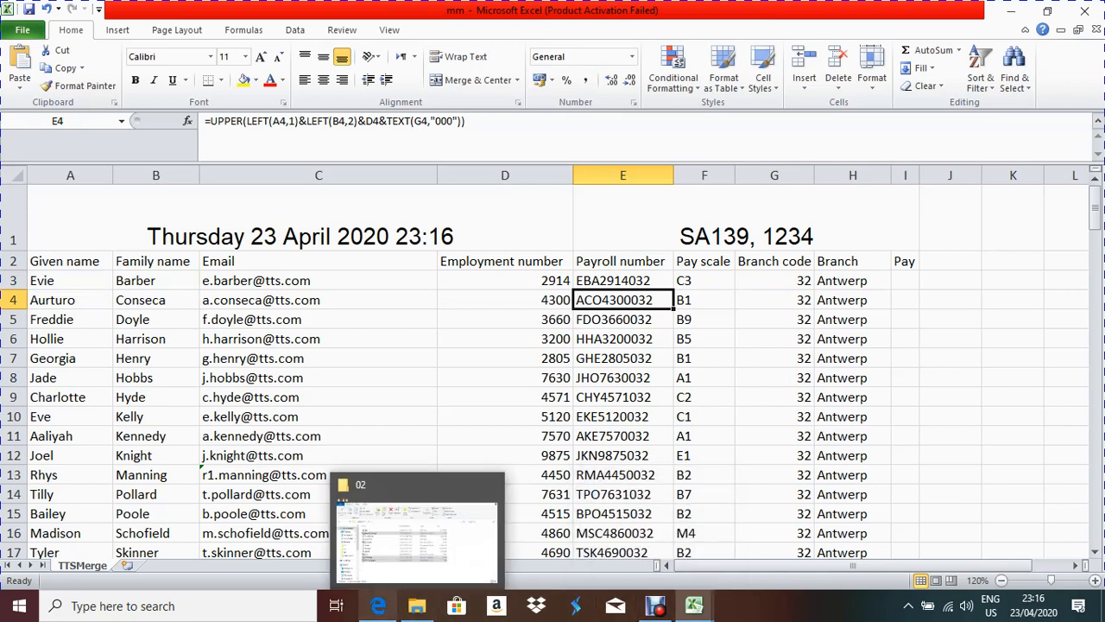
pyautogui.click(378, 606)
pyautogui.scroll(-3, 552, 345)
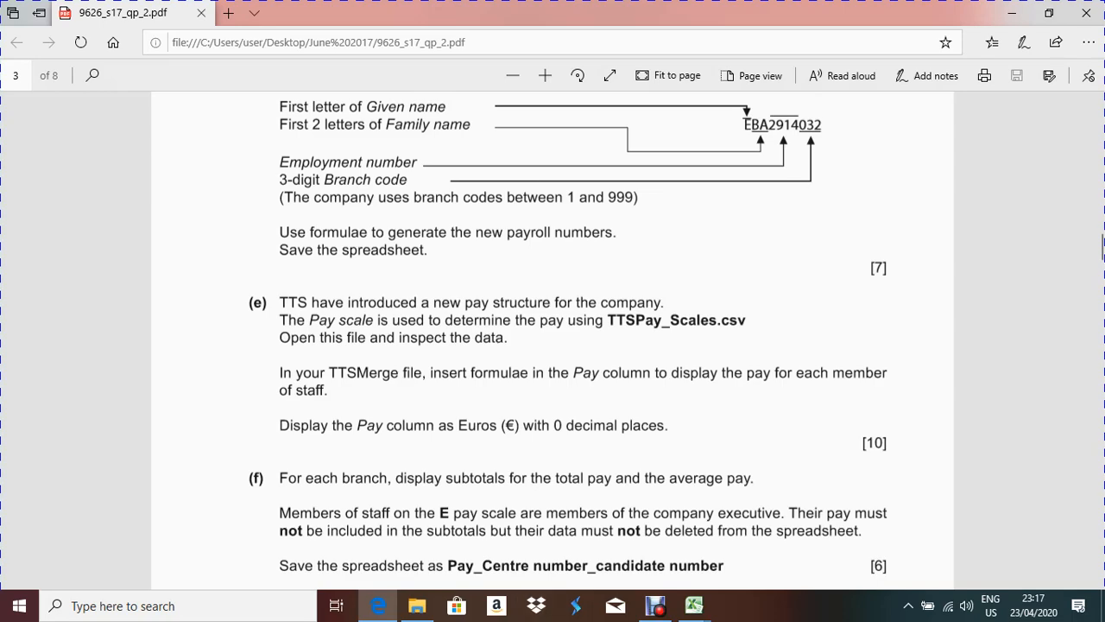
pyautogui.moveTo(694, 605)
pyautogui.click(523, 529)
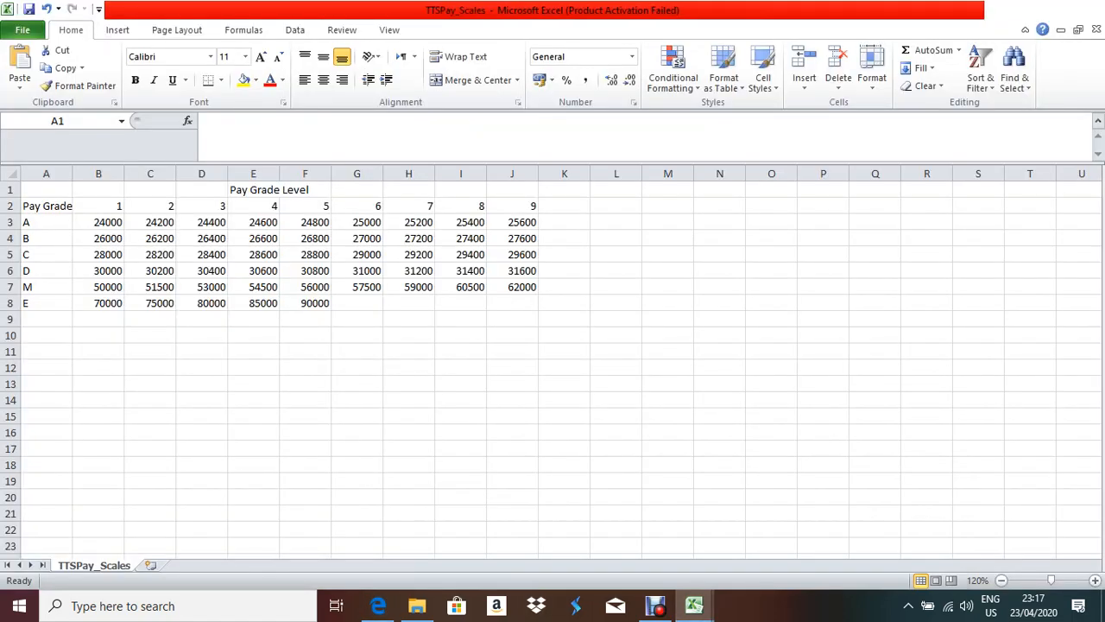
pyautogui.hotkey('ctrl', 'a')
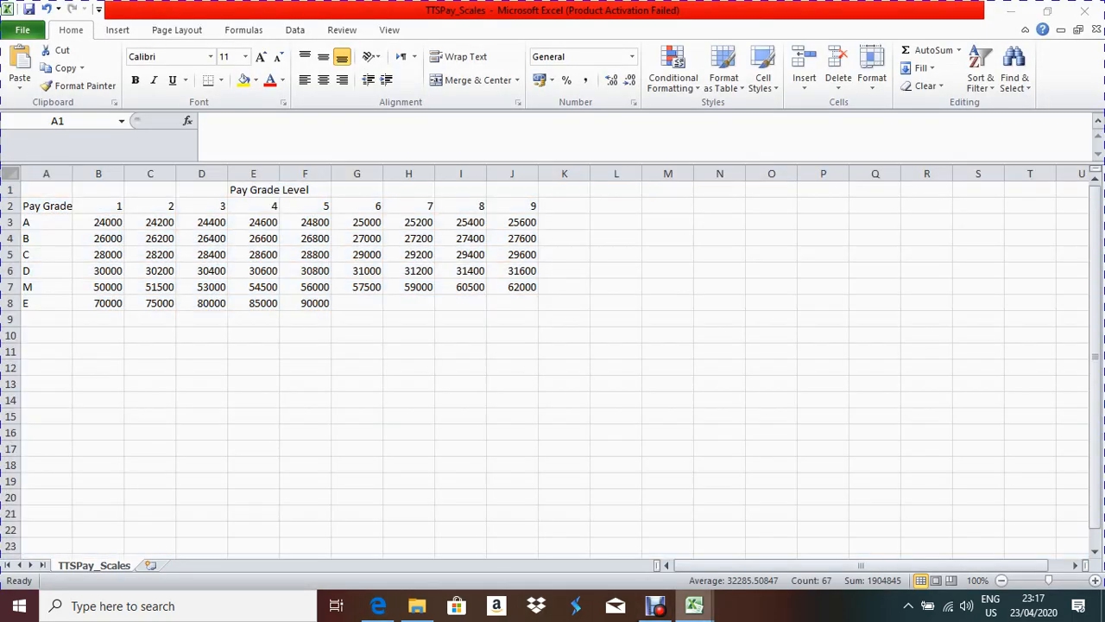
pyautogui.moveTo(694, 605)
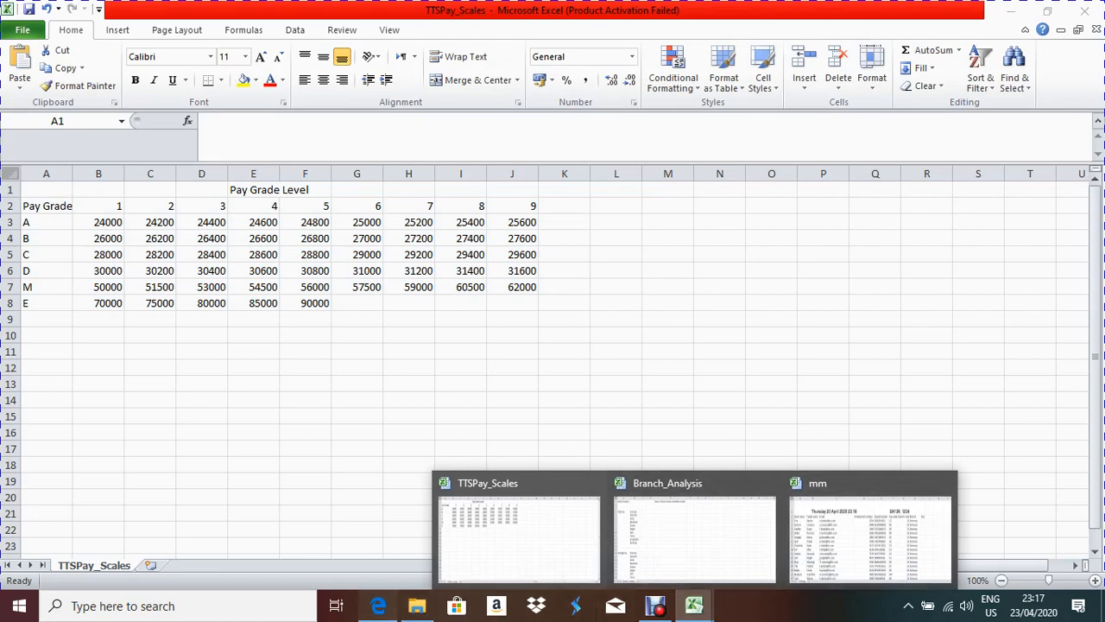
pyautogui.click(379, 605)
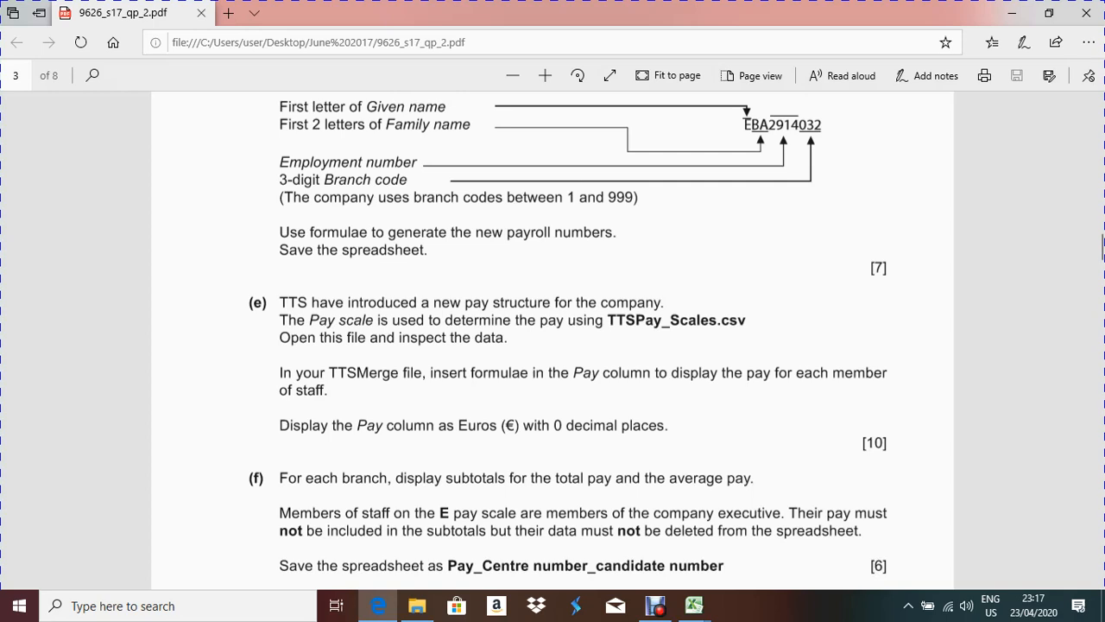
pyautogui.moveTo(694, 605)
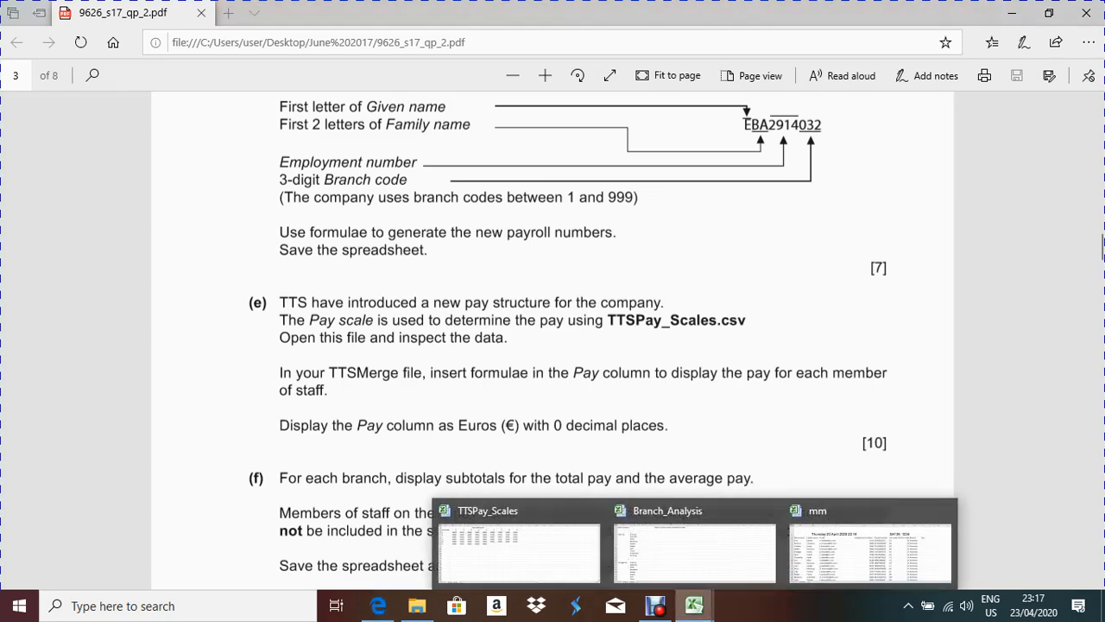
pyautogui.click(871, 553)
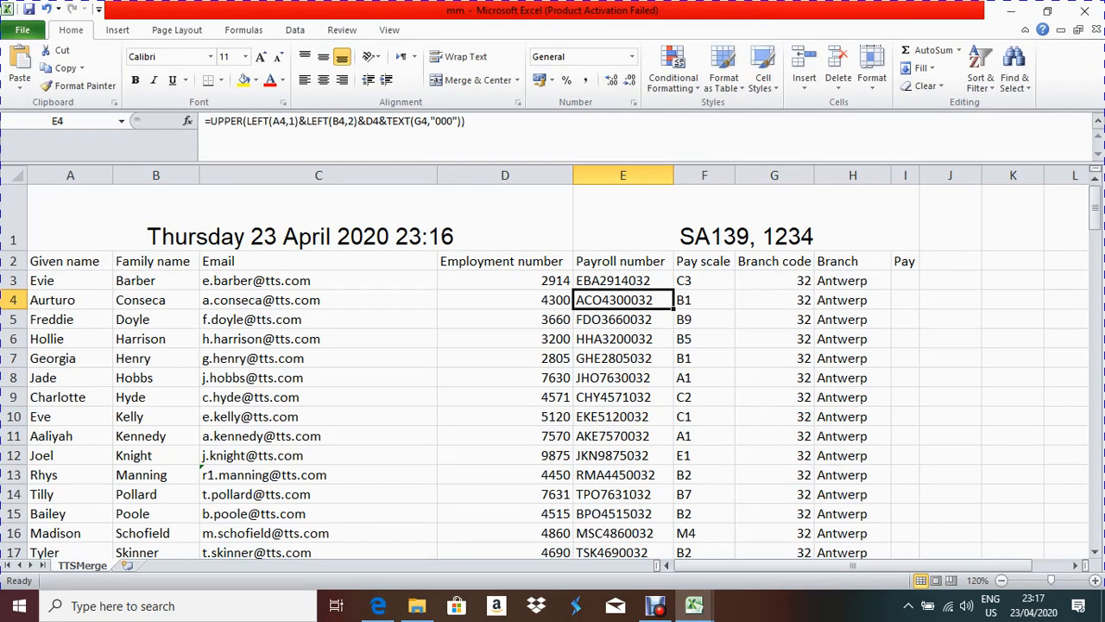
pyautogui.click(905, 281)
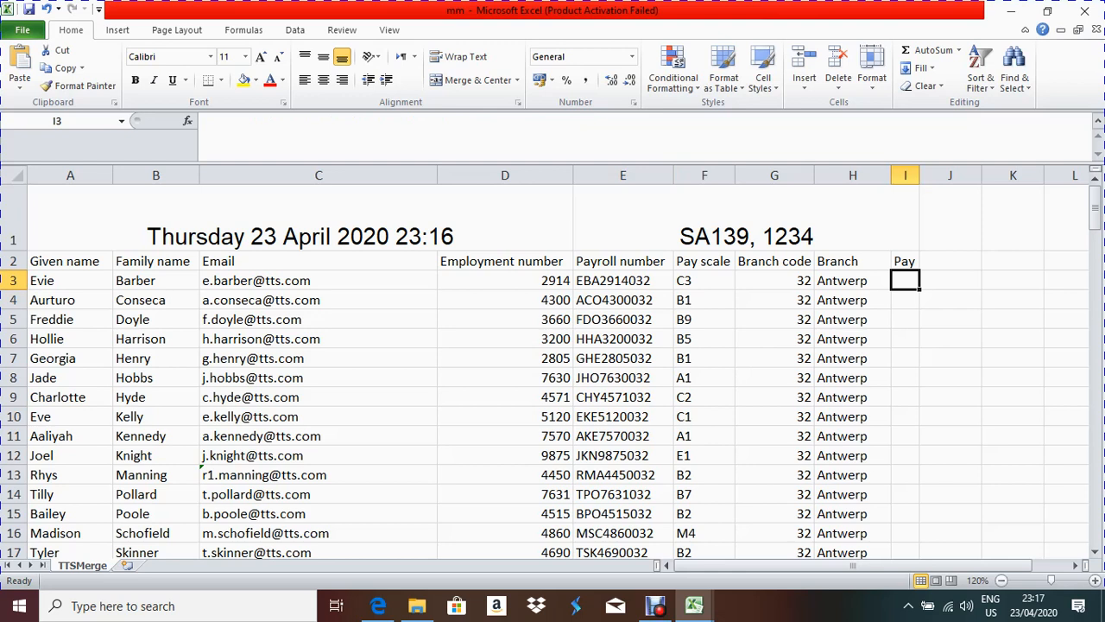
pyautogui.click(693, 605)
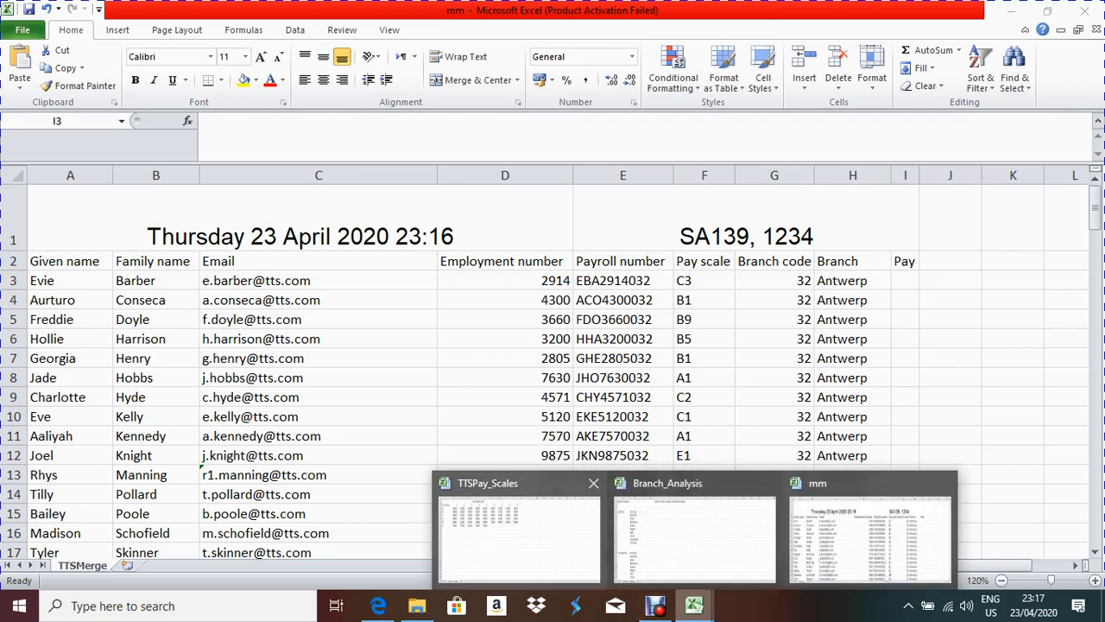
pyautogui.click(518, 531)
pyautogui.click(356, 368)
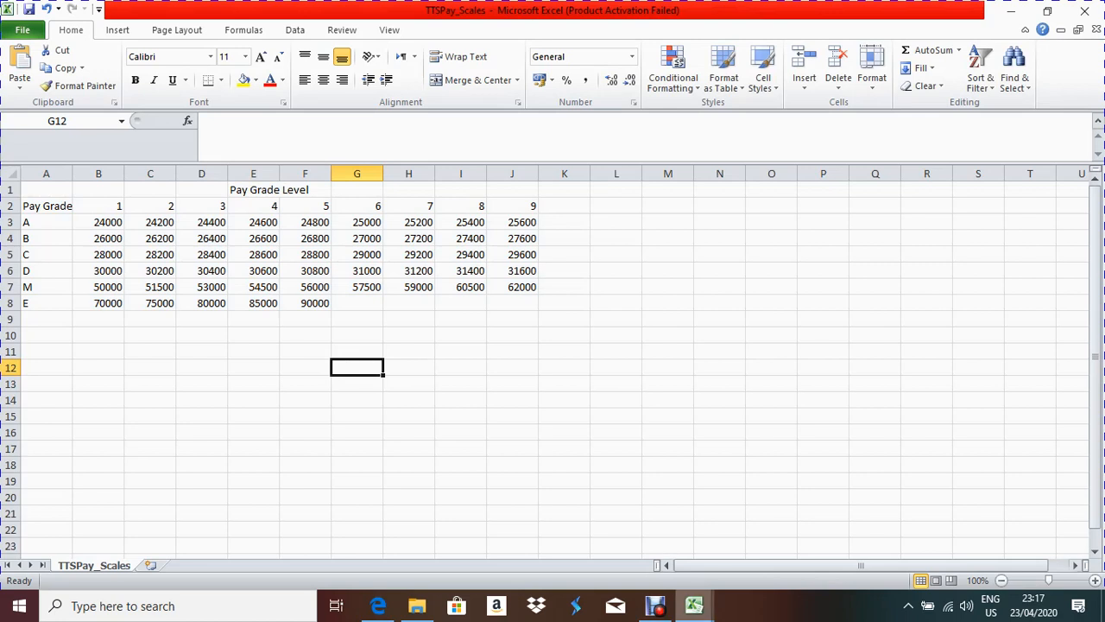
pyautogui.moveTo(694, 605)
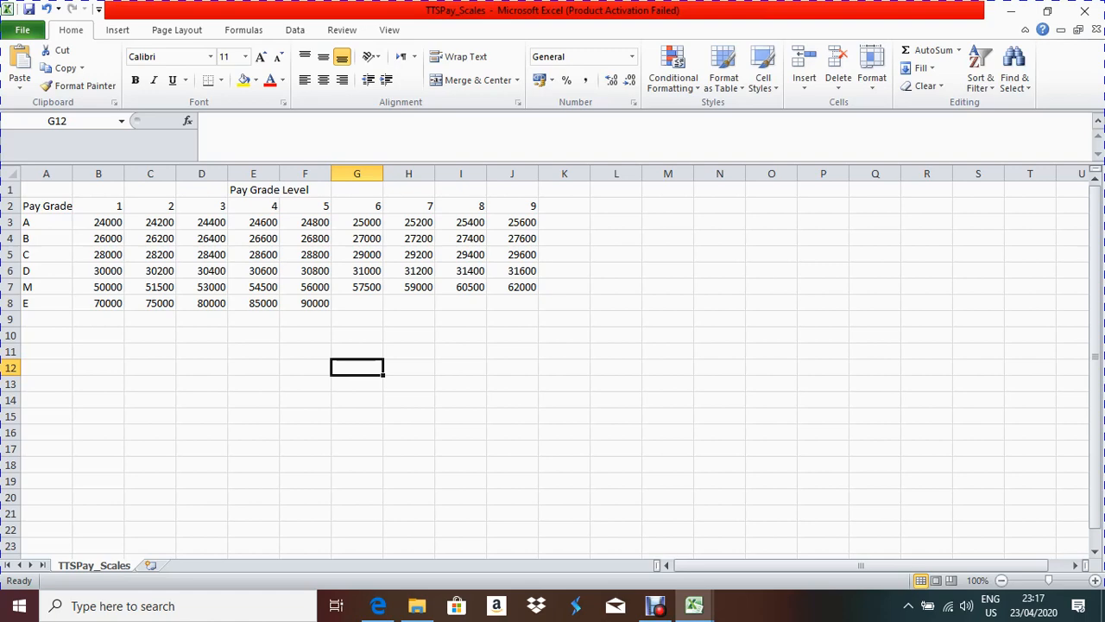
pyautogui.click(694, 606)
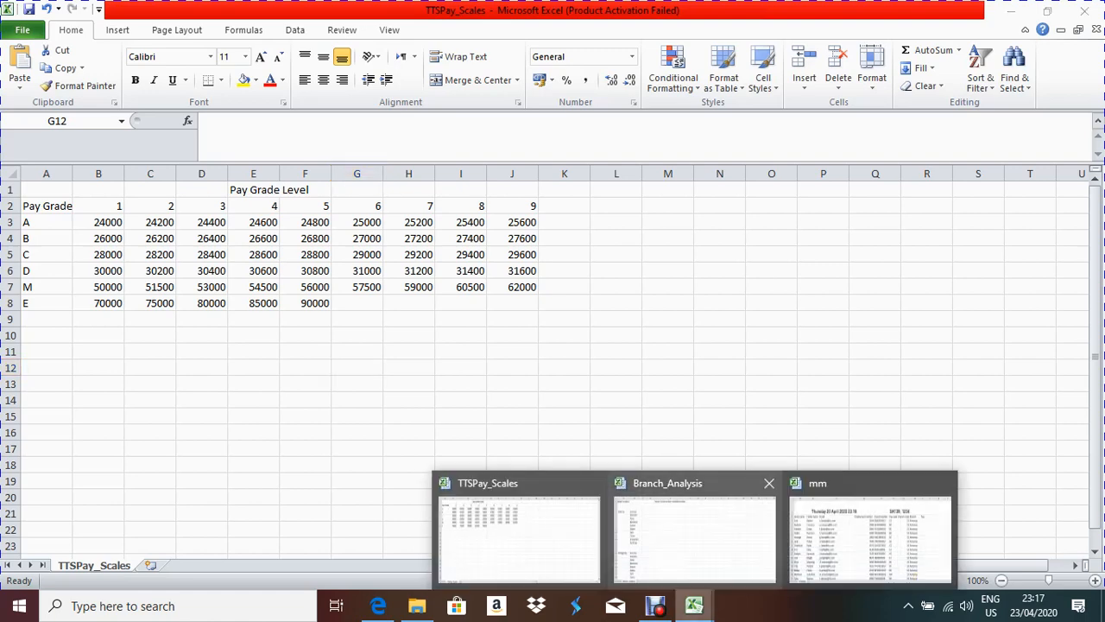
pyautogui.click(871, 535)
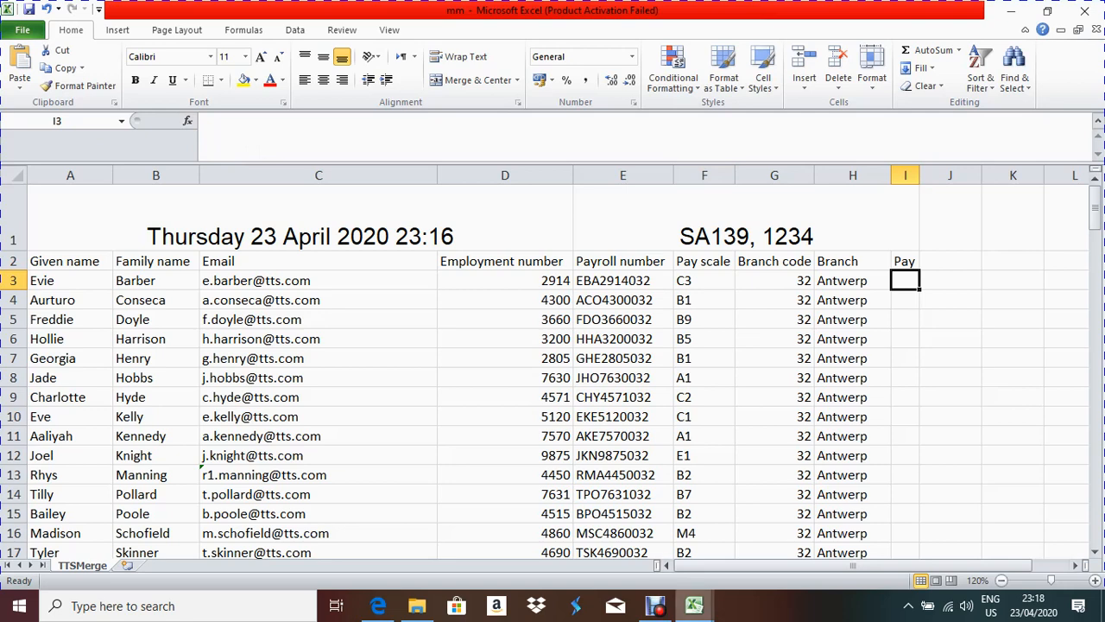
pyautogui.click(694, 605)
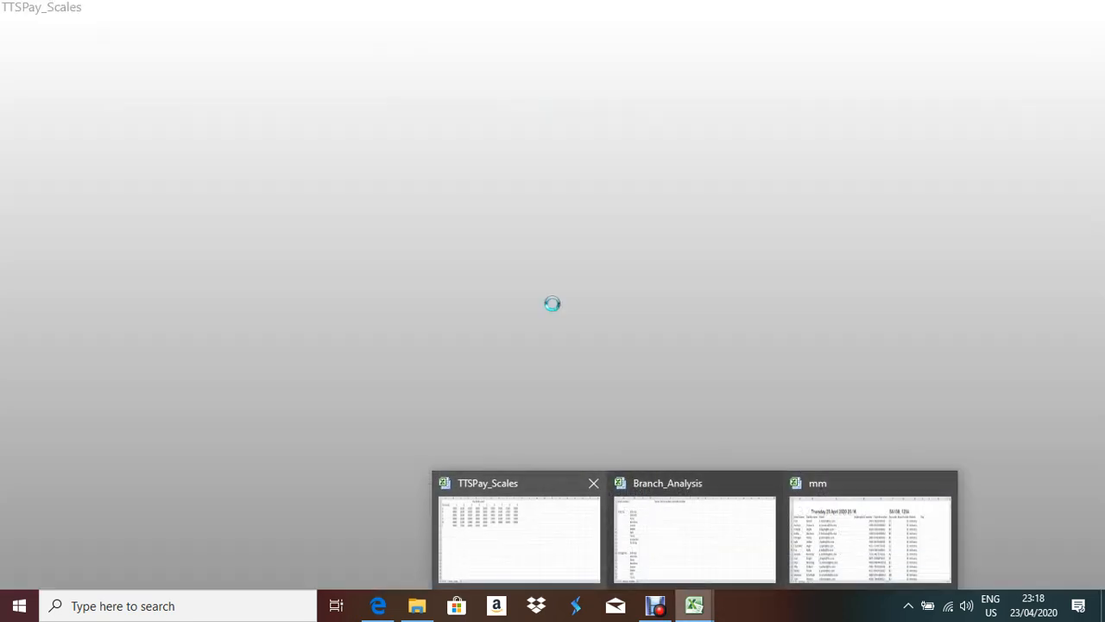
pyautogui.click(519, 531)
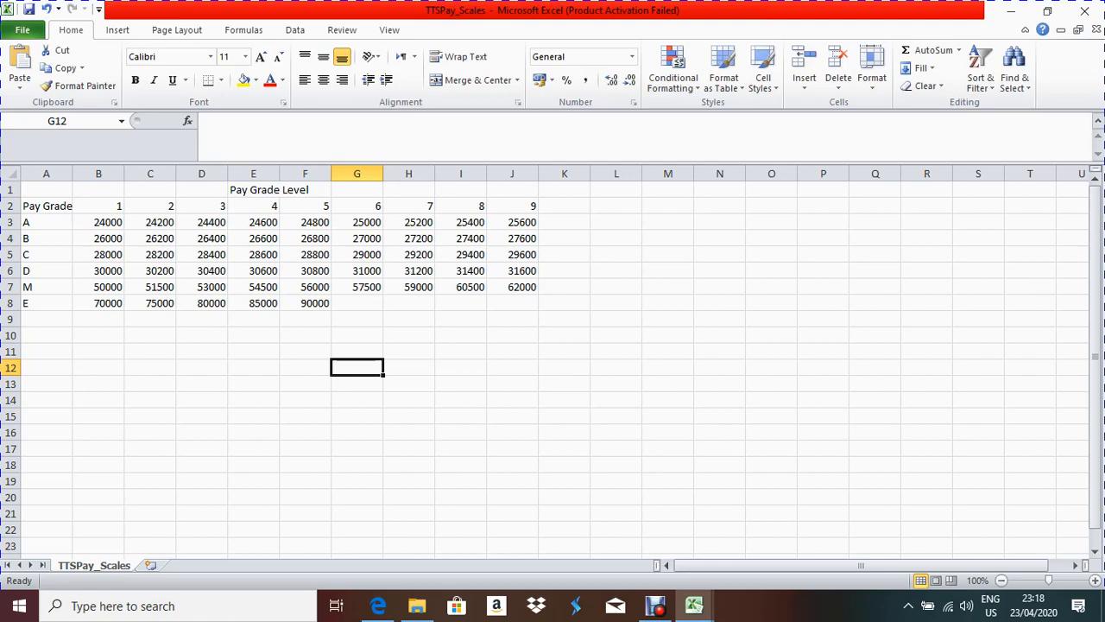
pyautogui.click(693, 606)
pyautogui.click(873, 529)
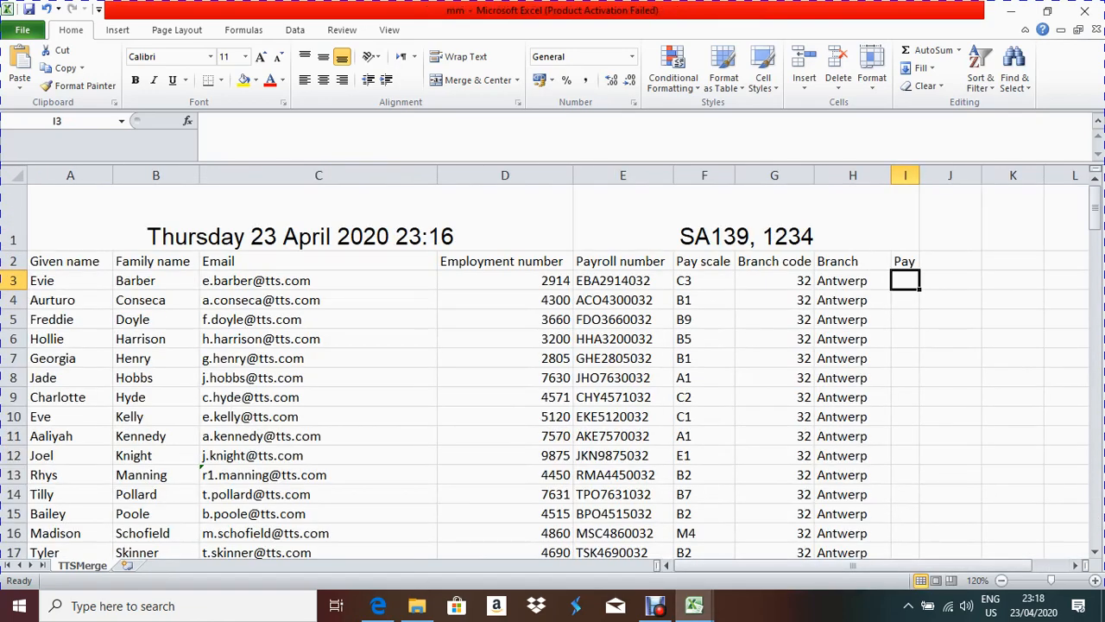
pyautogui.click(693, 605)
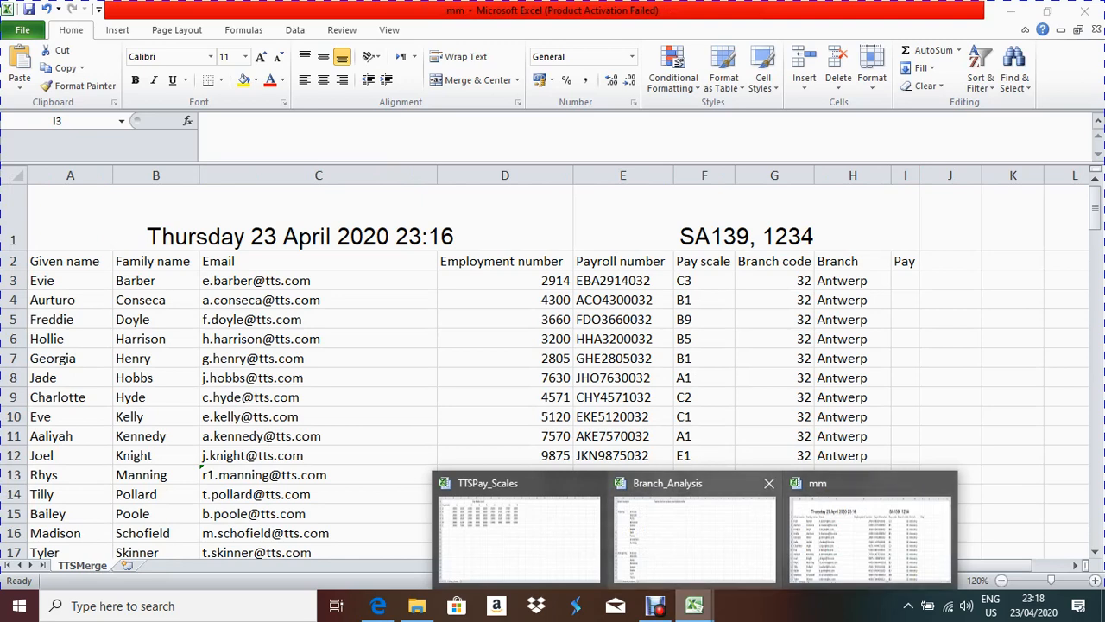
pyautogui.click(518, 529)
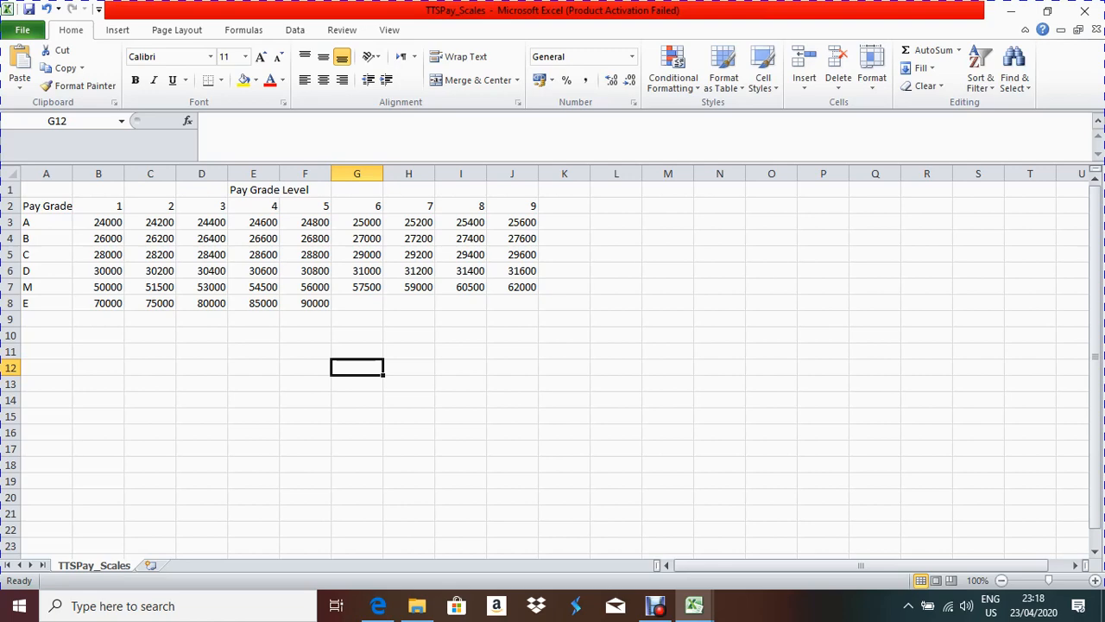
pyautogui.moveTo(694, 606)
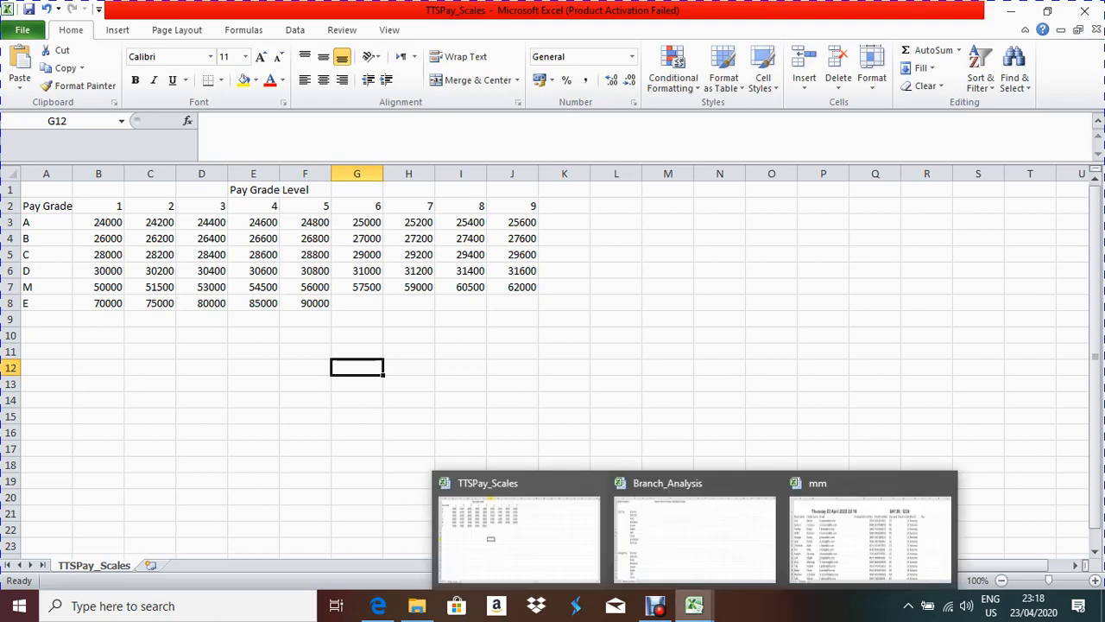
pyautogui.click(868, 535)
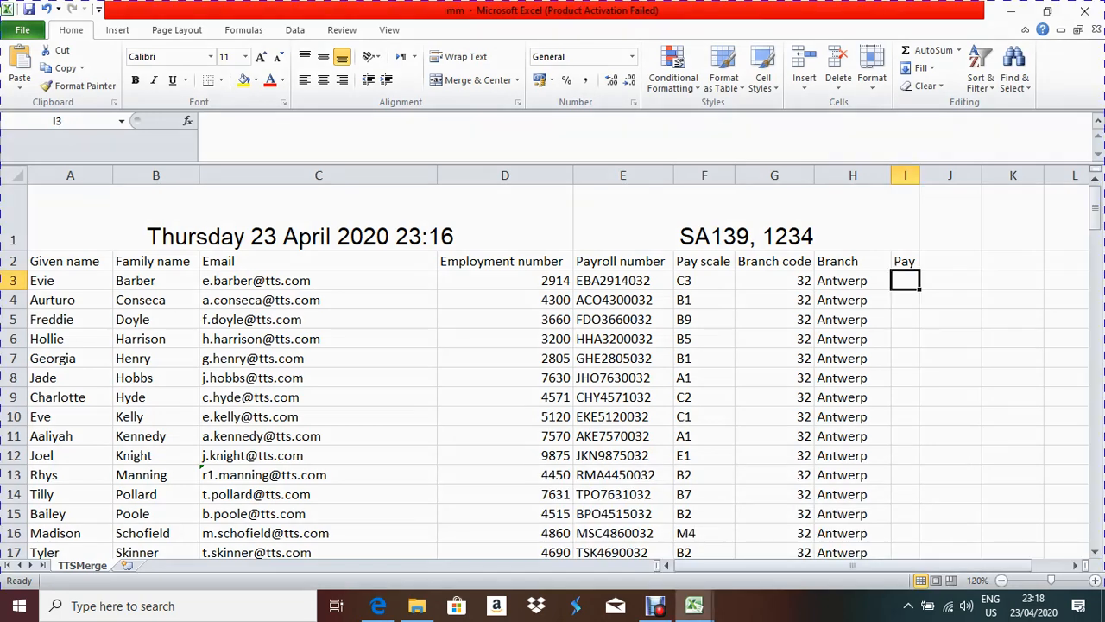
pyautogui.click(704, 281)
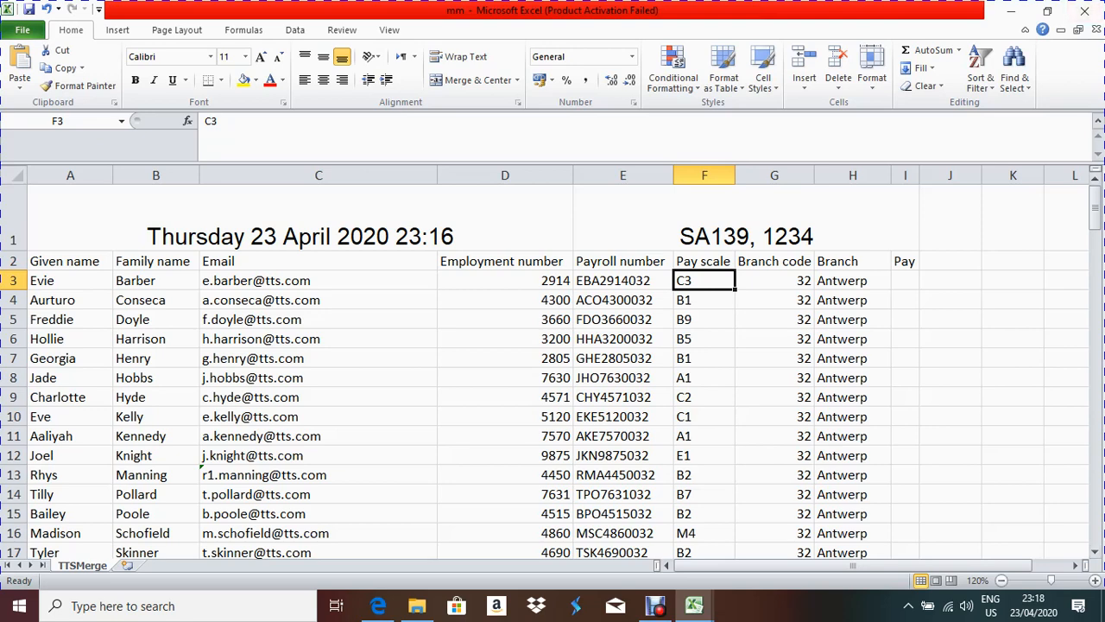
# Step: Insert VLOOKUP in I3 with Lookup_value left(f3,1), the pay scale's first letter
pyautogui.click(905, 280)
pyautogui.write('=')
pyautogui.hotkey('shift', 'F3')
pyautogui.press('Down')
pyautogui.press('Down')
pyautogui.press('Return')
pyautogui.moveTo(471, 284); pyautogui.dragTo(776, 346)
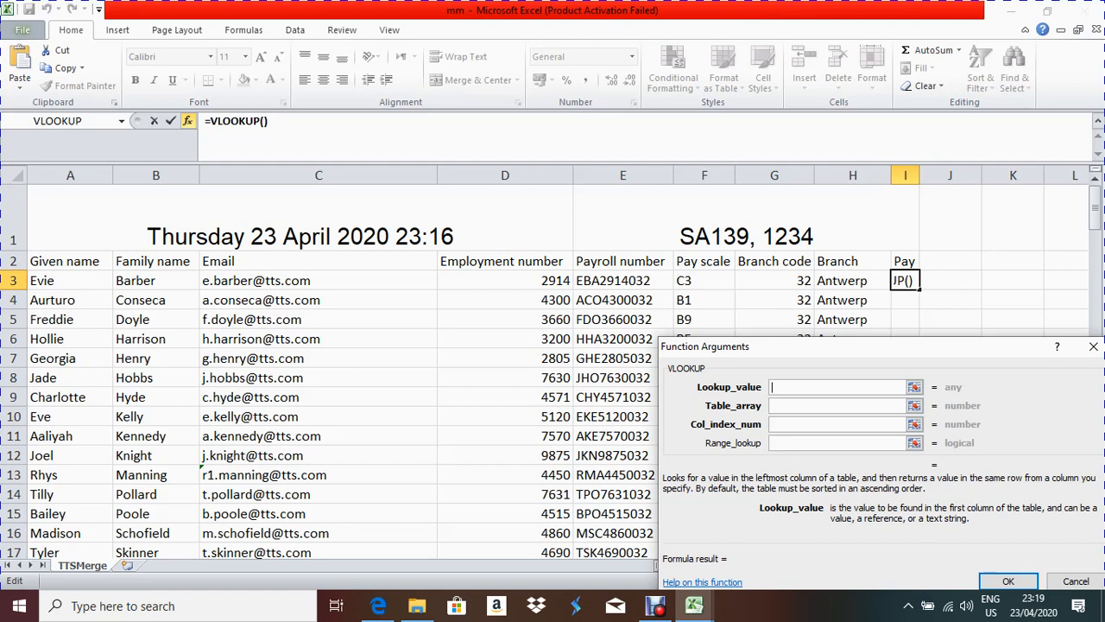
pyautogui.write('left')
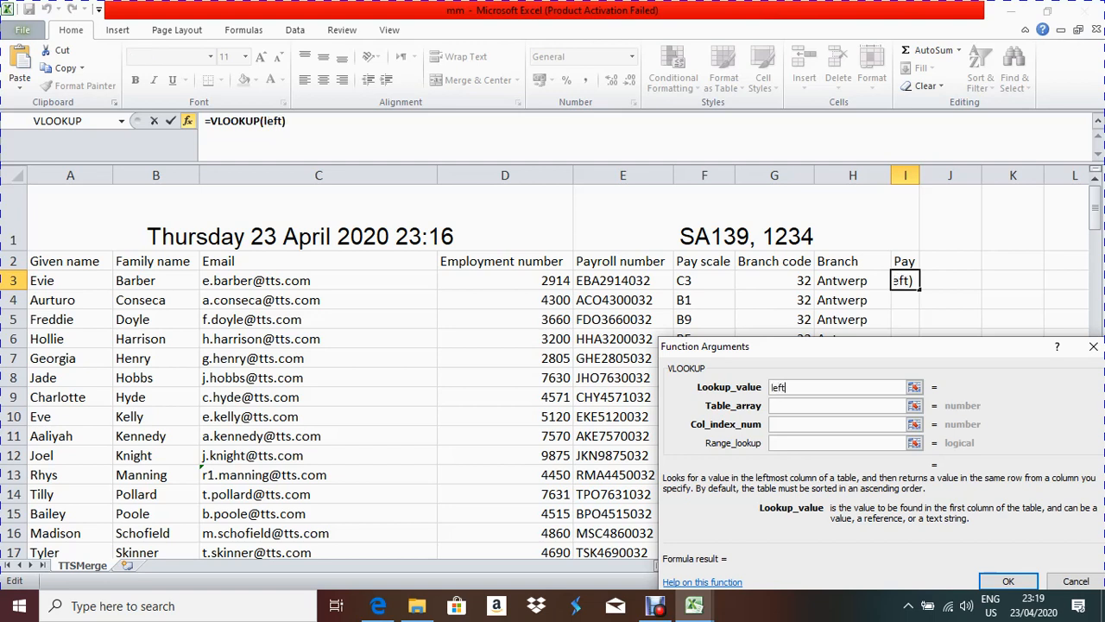
pyautogui.write('(')
pyautogui.write('f3,1)')
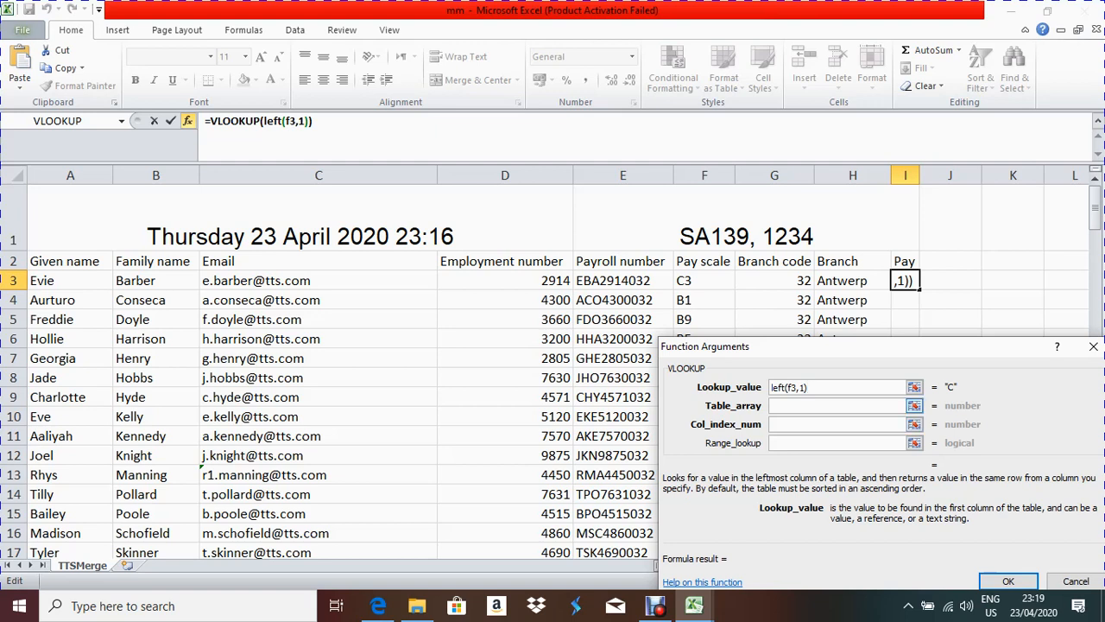
# Step: Set the VLOOKUP Table_array to TTSPay_Scales!$A$2:$J$8 and move to Col_index_num
pyautogui.click(837, 406)
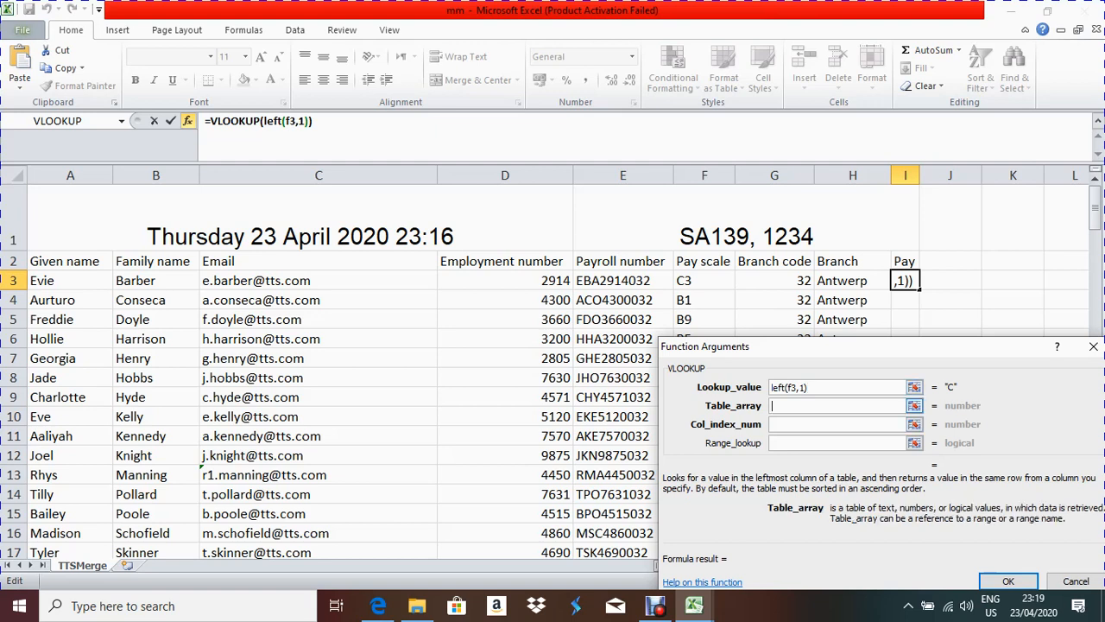
pyautogui.click(694, 606)
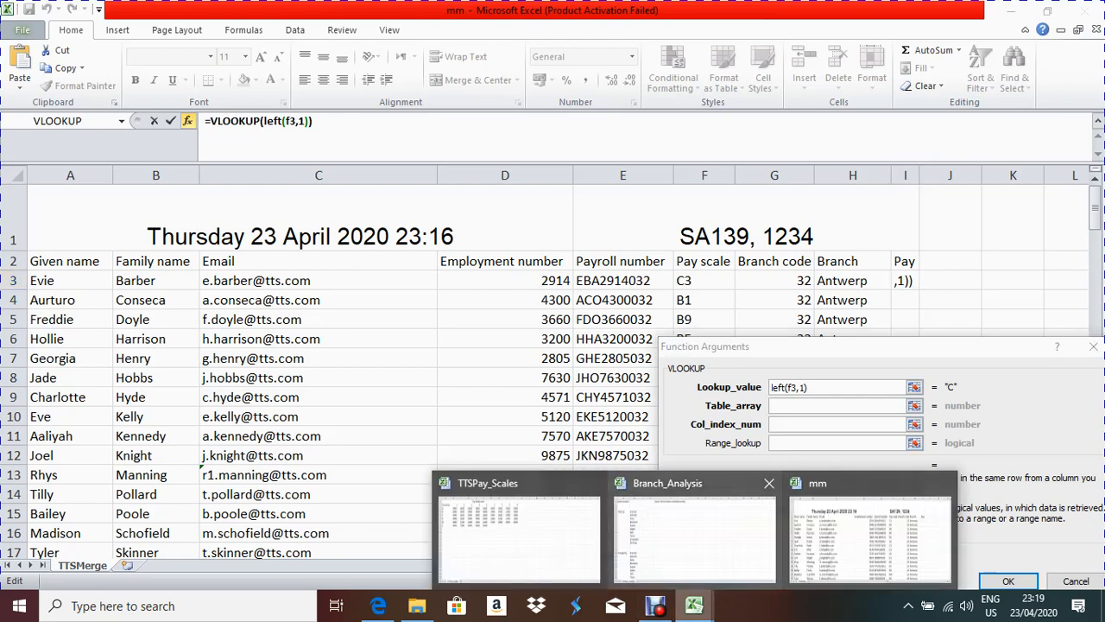
pyautogui.click(518, 531)
pyautogui.moveTo(26, 206); pyautogui.dragTo(529, 304)
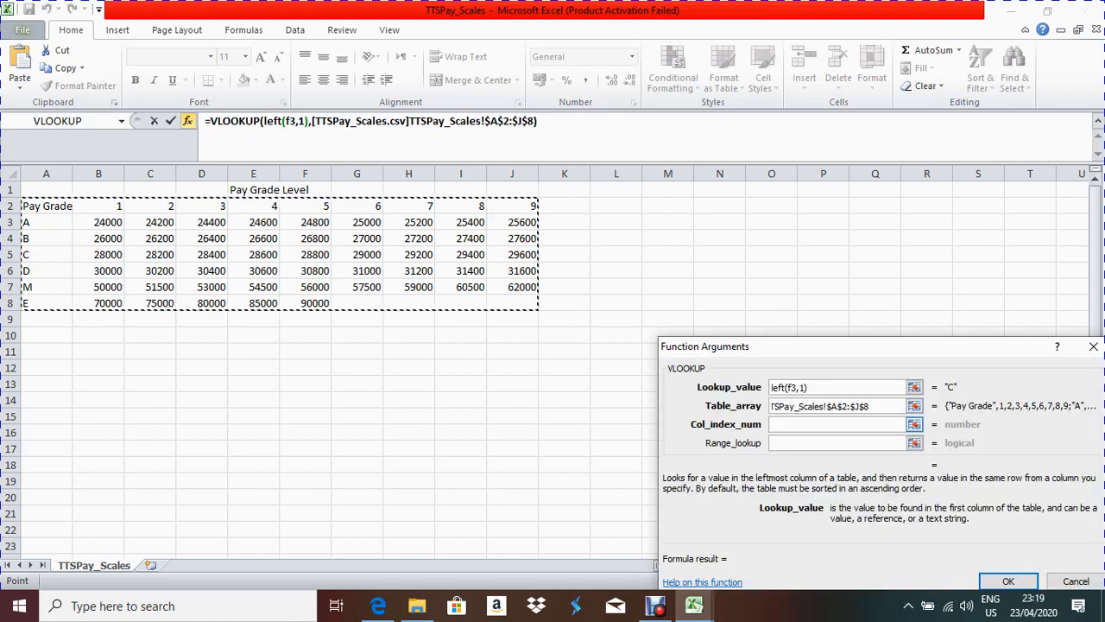
pyautogui.press('Tab')
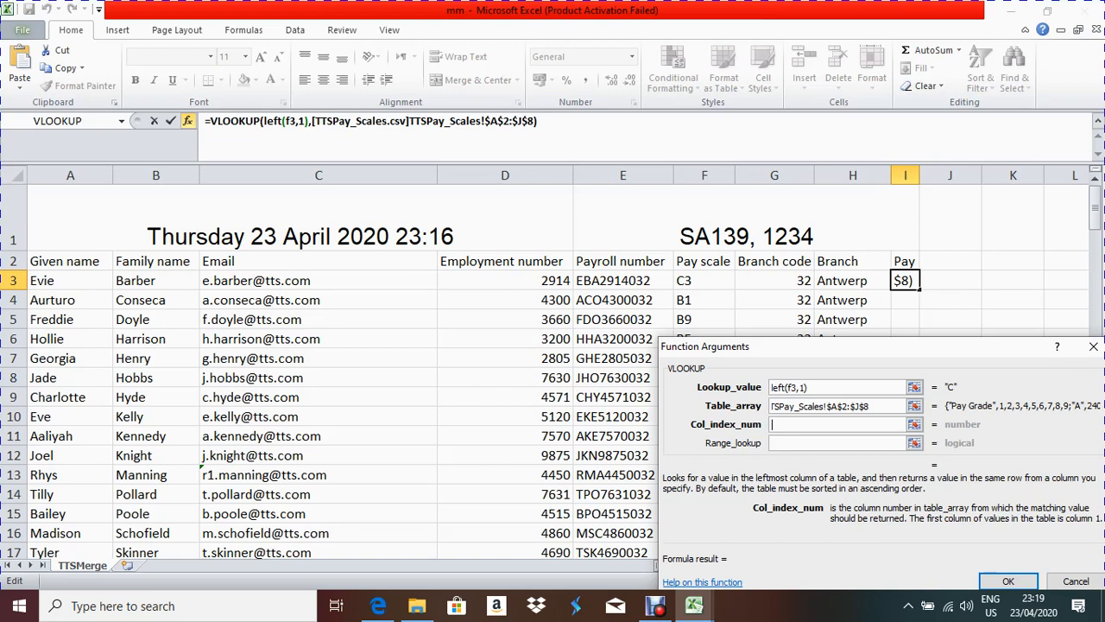
pyautogui.click(694, 607)
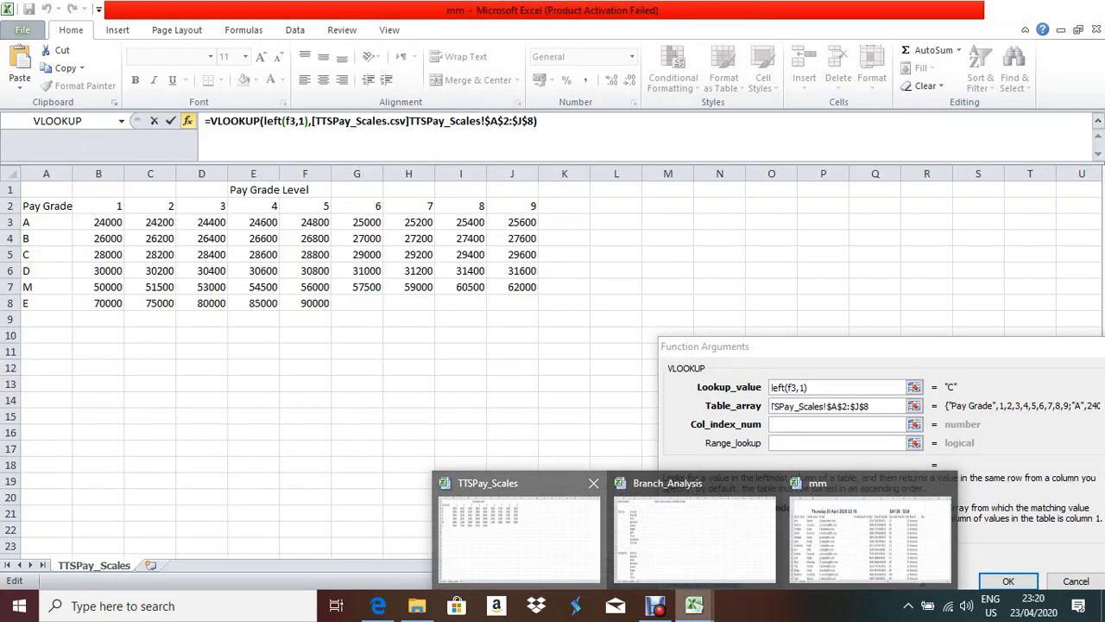
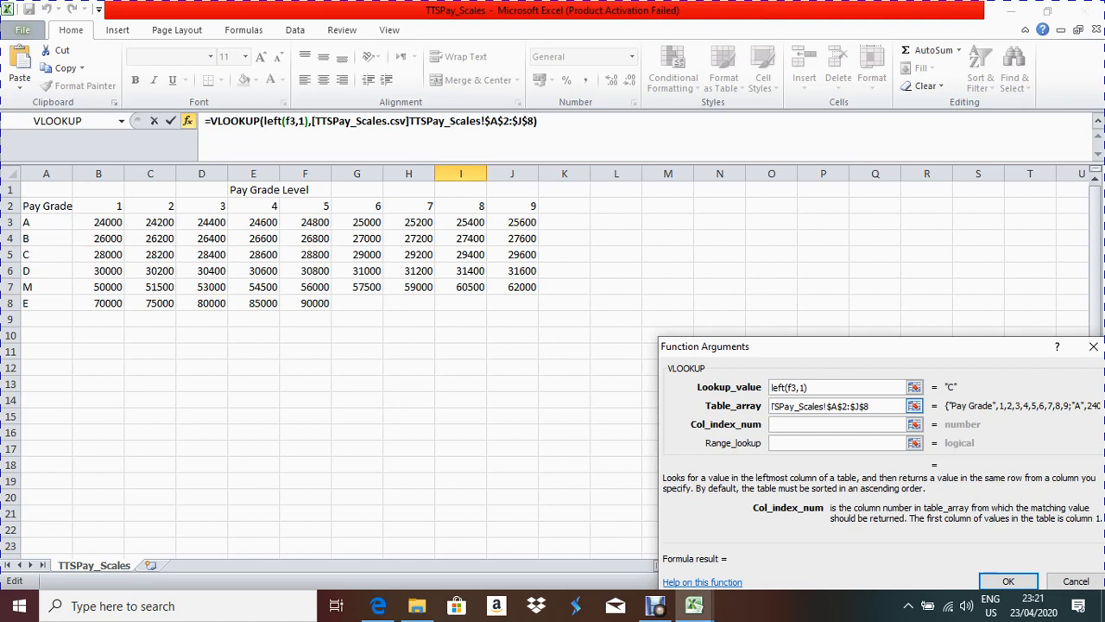
# Step: Start the VLOOKUP column index with 'match' and bring the TTSMerge staff workbook to the front
pyautogui.write('match')
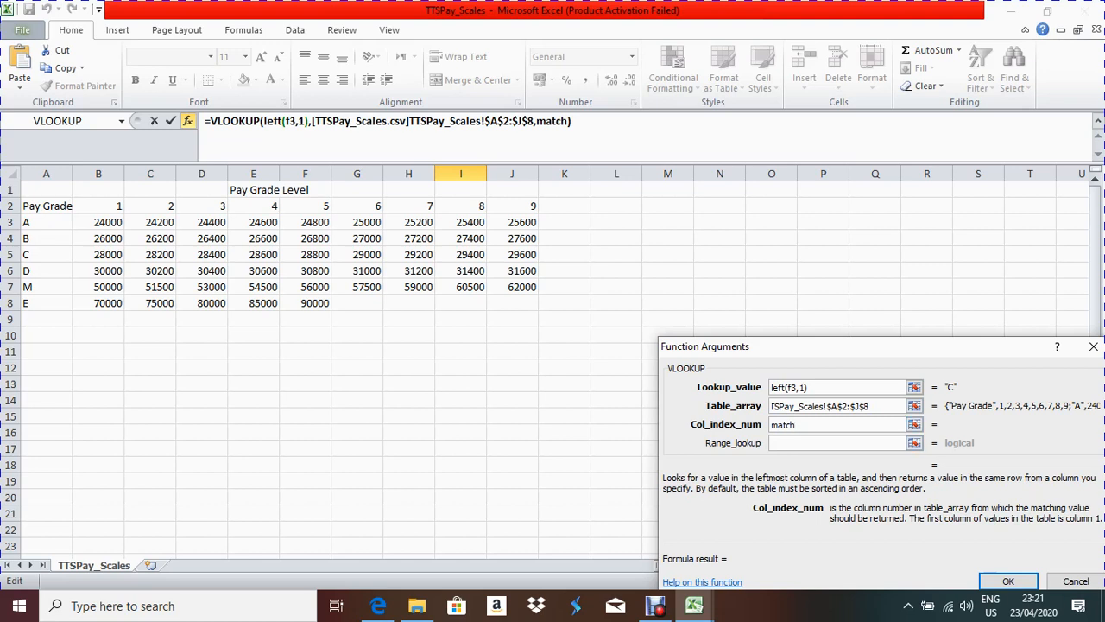
pyautogui.click(695, 606)
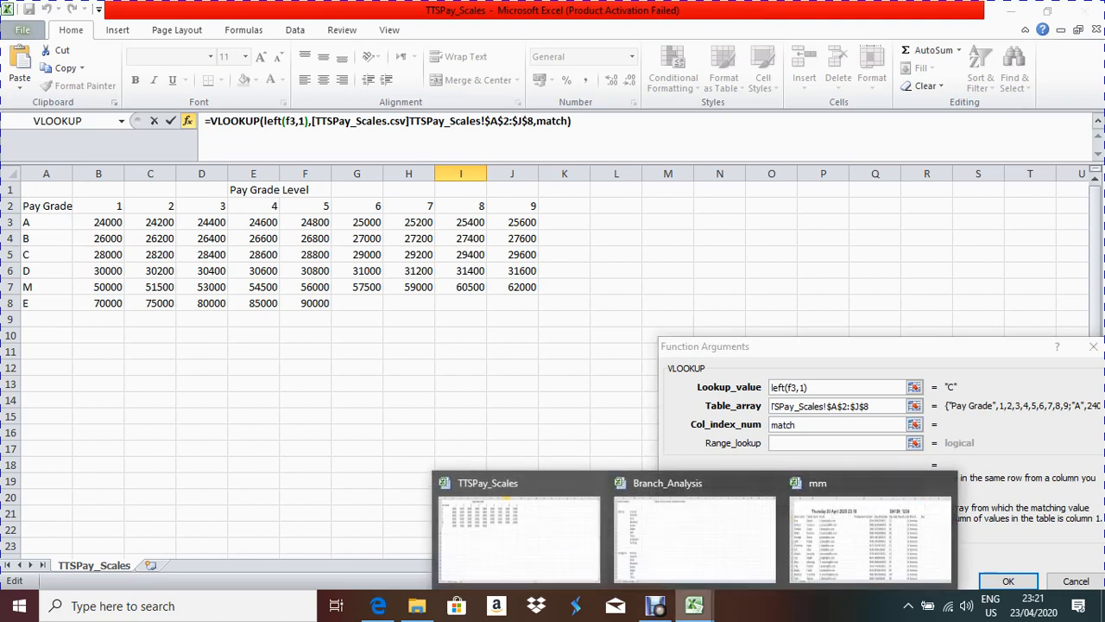
pyautogui.click(519, 539)
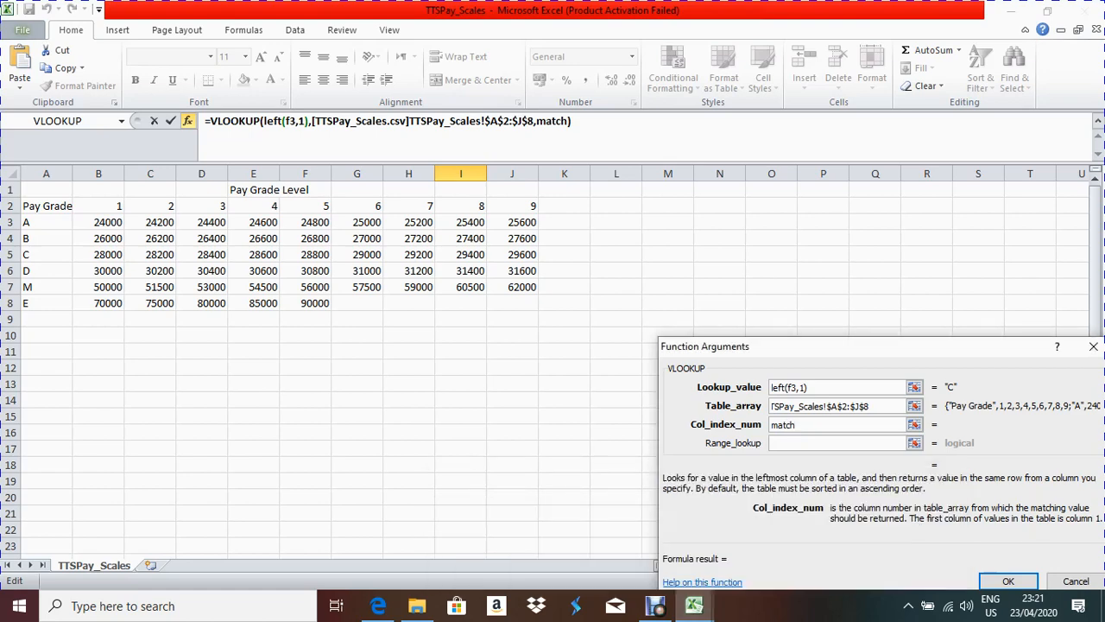
pyautogui.click(694, 605)
pyautogui.click(876, 530)
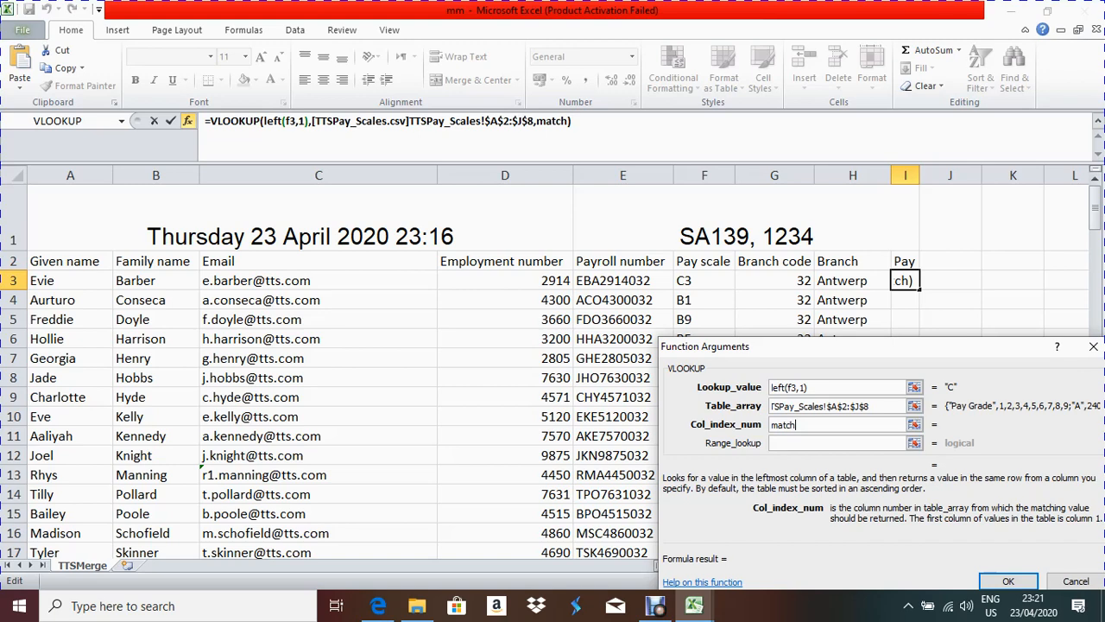
# Step: Set the column index to match(value(right(f3,1)), and switch to the TTSPay_Scales workbook
pyautogui.press('BackSpace')
pyautogui.press('BackSpace')
pyautogui.press('BackSpace')
pyautogui.press('BackSpace')
pyautogui.press('BackSpace')
pyautogui.write('value(')
pyautogui.press('BackSpace')
pyautogui.press('BackSpace')
pyautogui.press('BackSpace')
pyautogui.press('BackSpace')
pyautogui.press('BackSpace')
pyautogui.press('BackSpace')
pyautogui.write('match(value(ri')
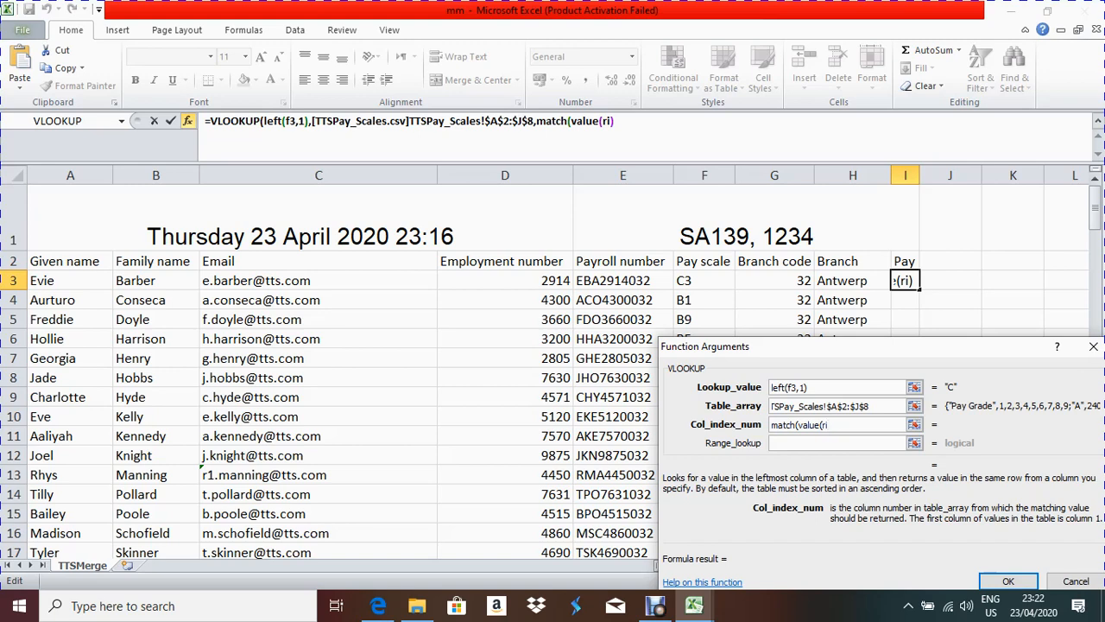
pyautogui.write('ght(')
pyautogui.write('f3,1')
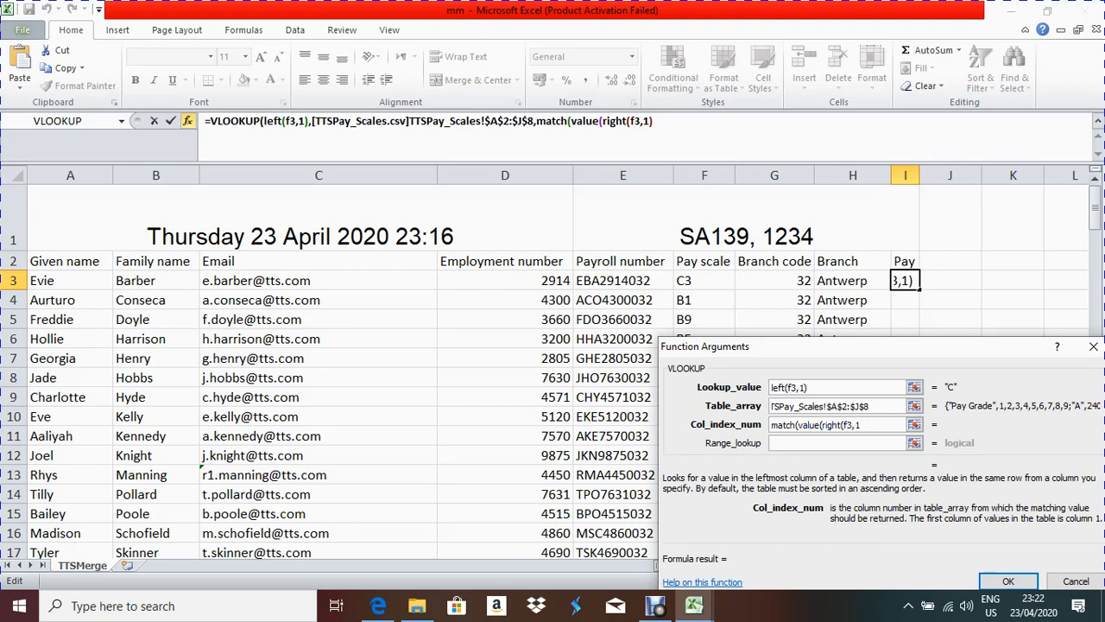
pyautogui.write(')),')
pyautogui.moveTo(694, 606)
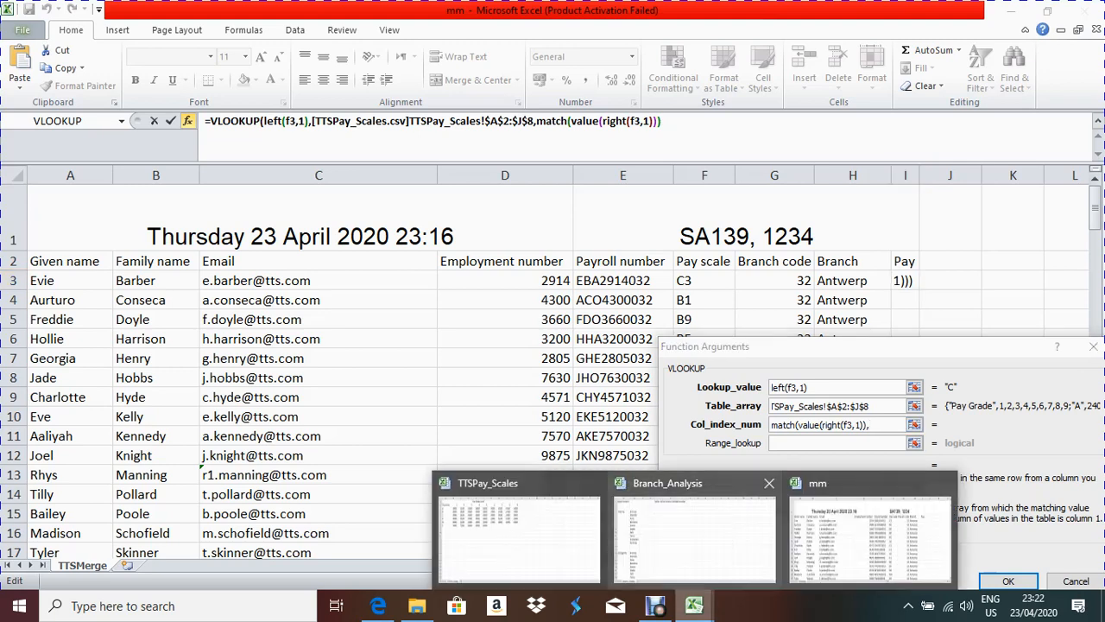
pyautogui.click(518, 531)
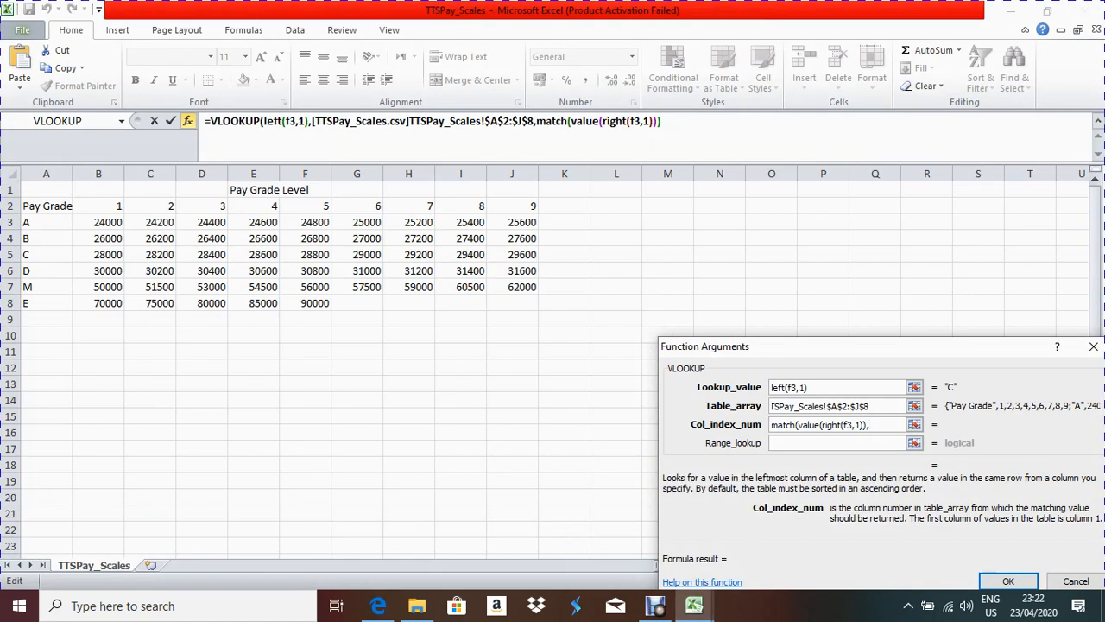
# Step: Finish the MATCH on header row A2:J2 with exact match 0, set Range_lookup to 0, and commit
pyautogui.moveTo(34, 206); pyautogui.dragTo(537, 212)
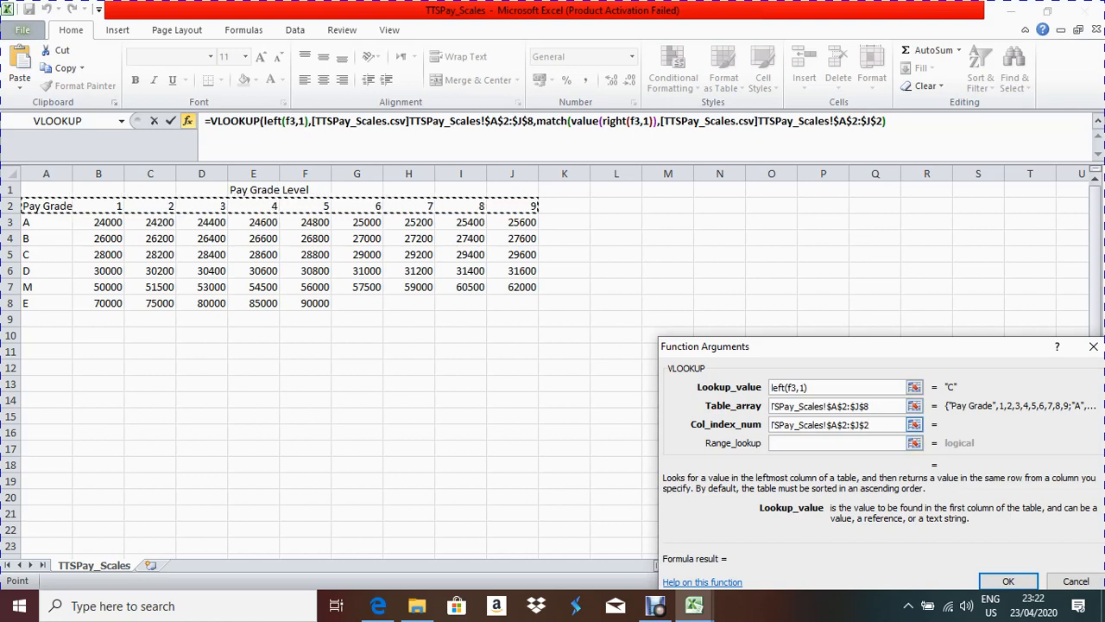
pyautogui.write(',0')
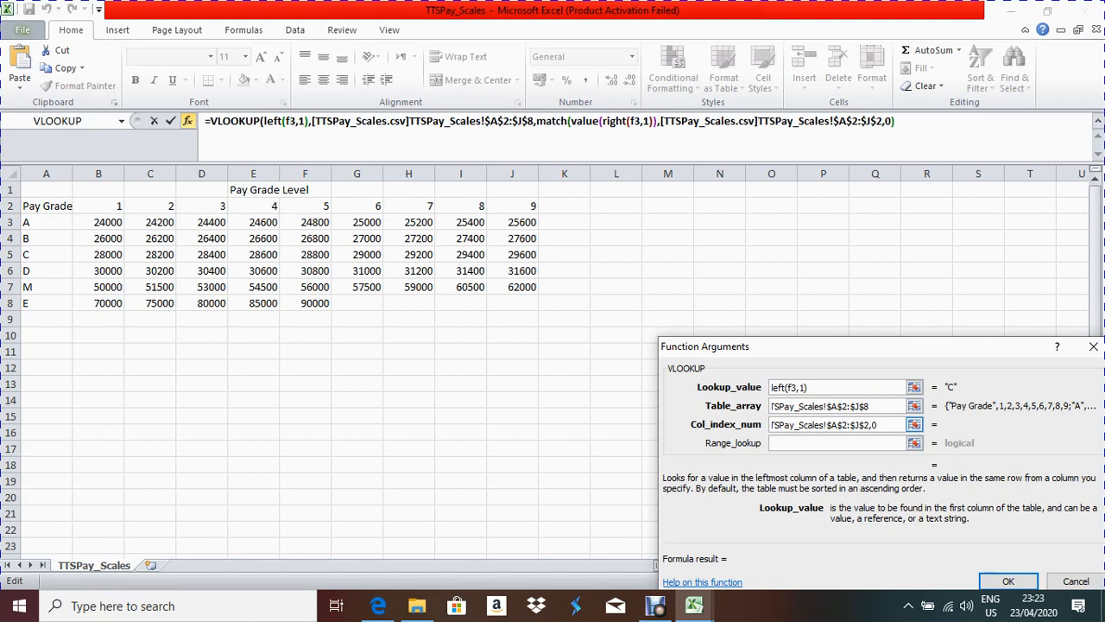
pyautogui.write('))')
pyautogui.press('BackSpace')
pyautogui.press('Tab')
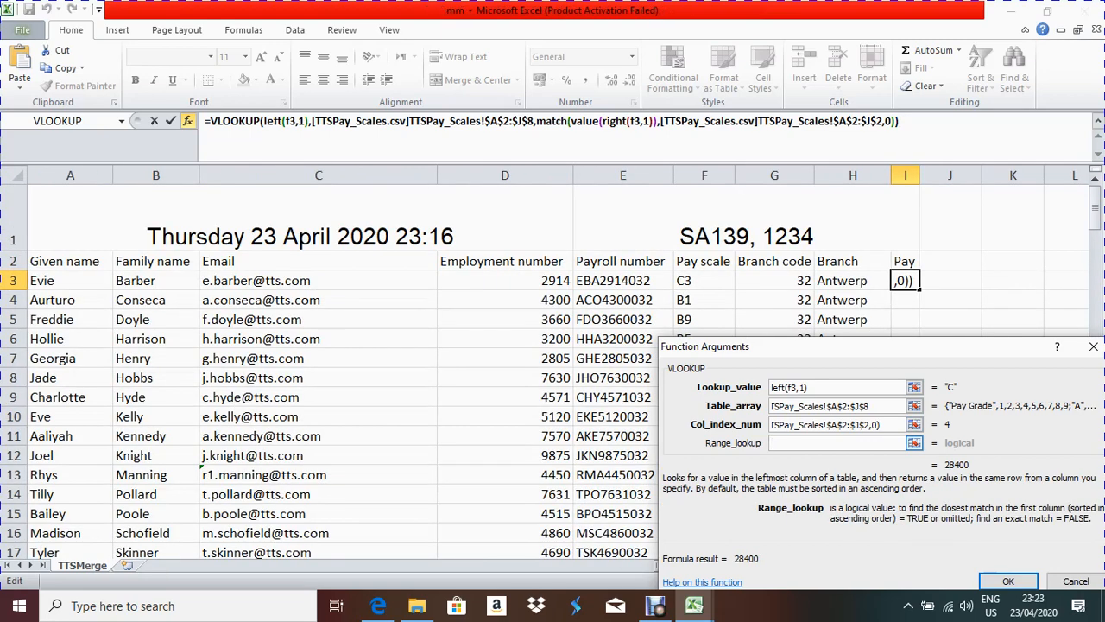
pyautogui.write('0')
pyautogui.press('Return')
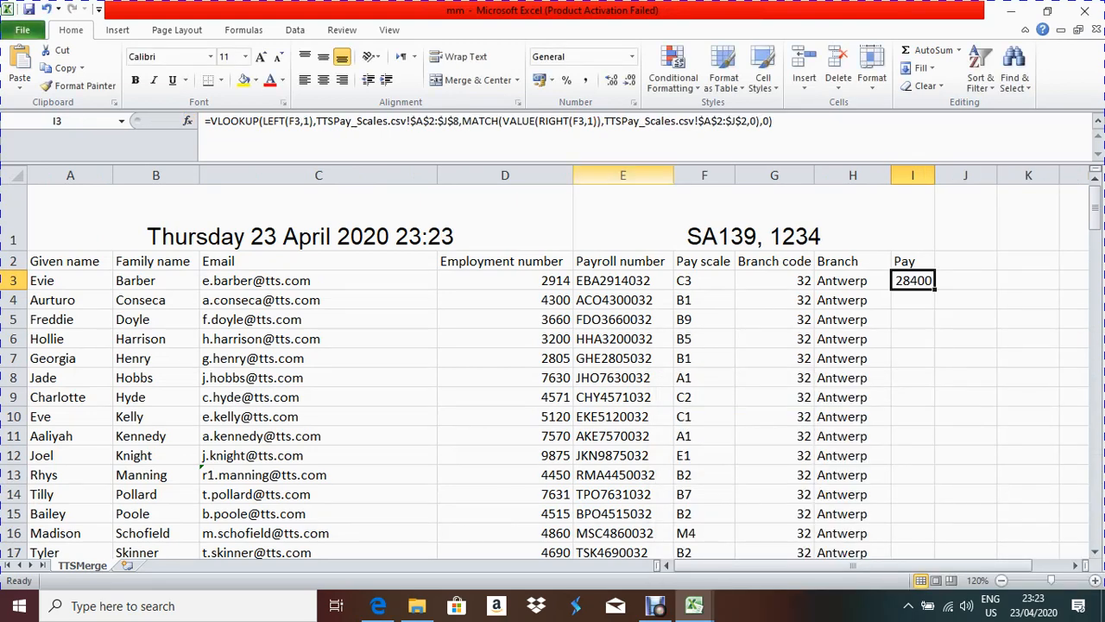
pyautogui.moveTo(852, 565); pyautogui.dragTo(886, 565)
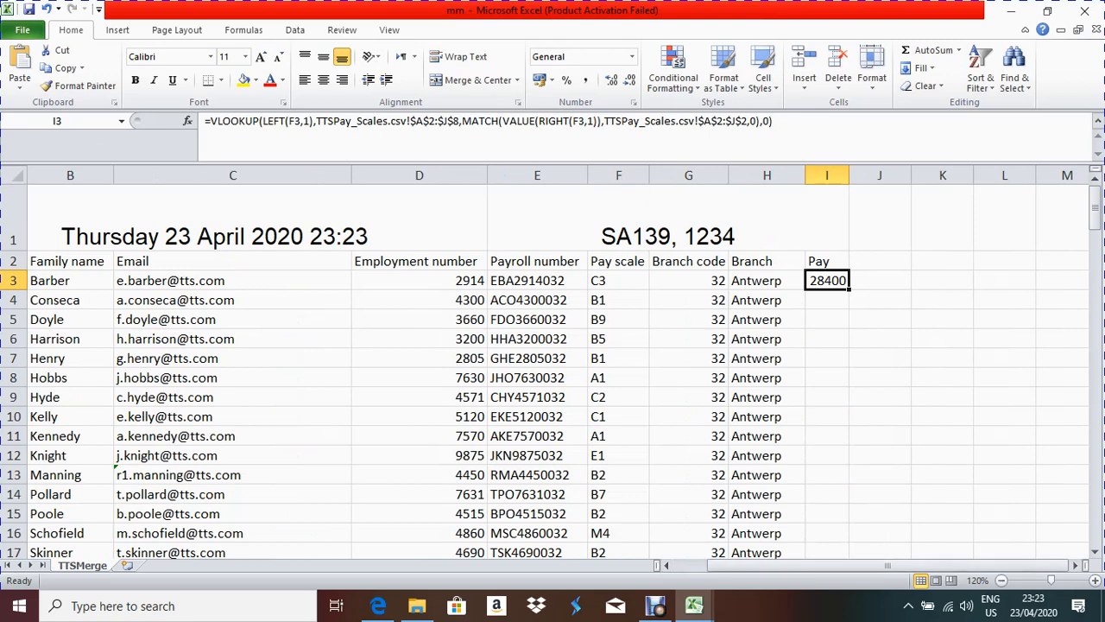
pyautogui.press('F2')
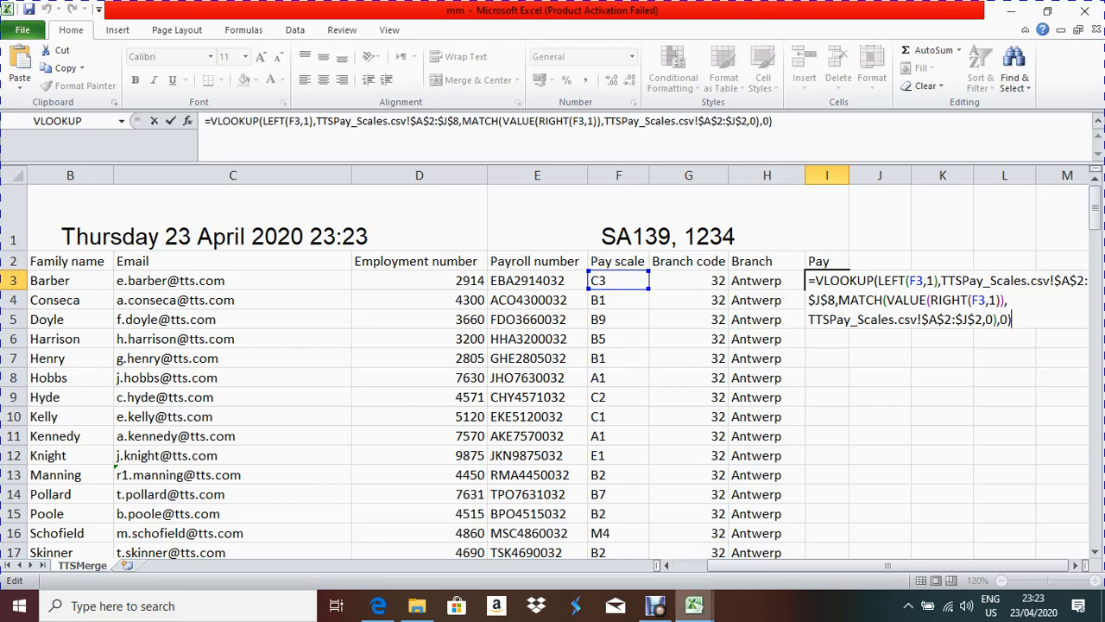
pyautogui.moveTo(694, 605)
pyautogui.click(521, 532)
pyautogui.press('Return')
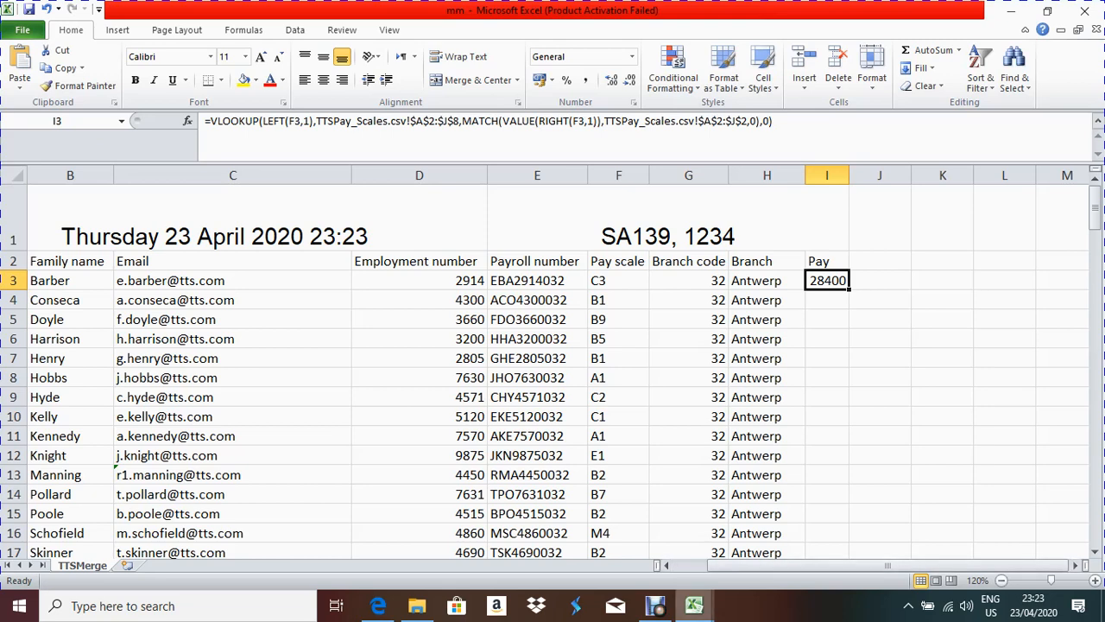
pyautogui.moveTo(693, 605)
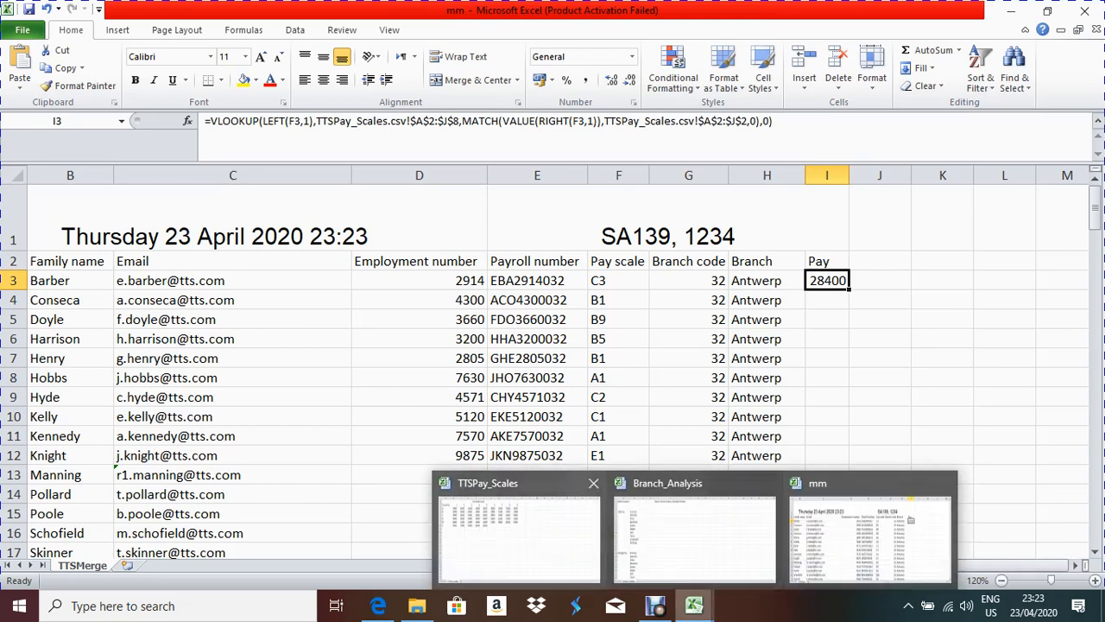
pyautogui.click(518, 535)
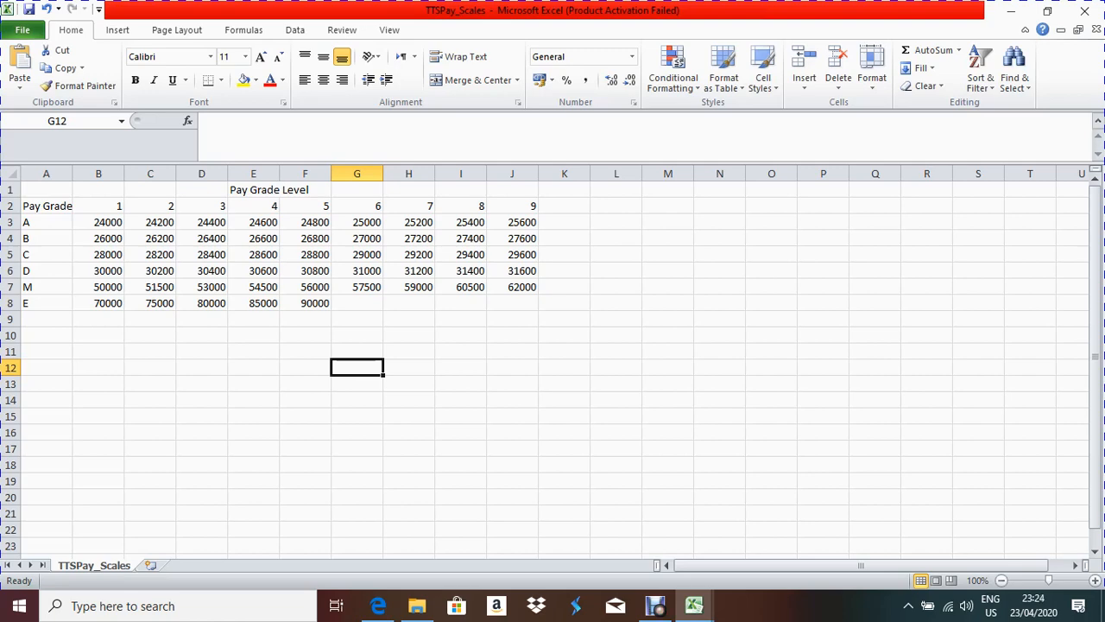
pyautogui.click(694, 605)
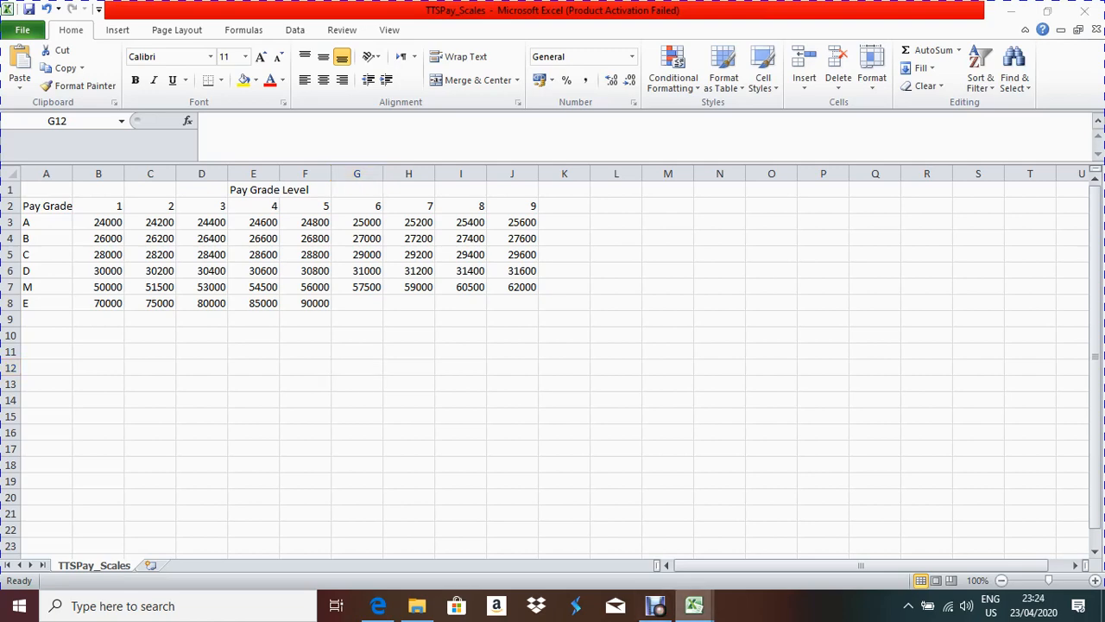
pyautogui.click(870, 536)
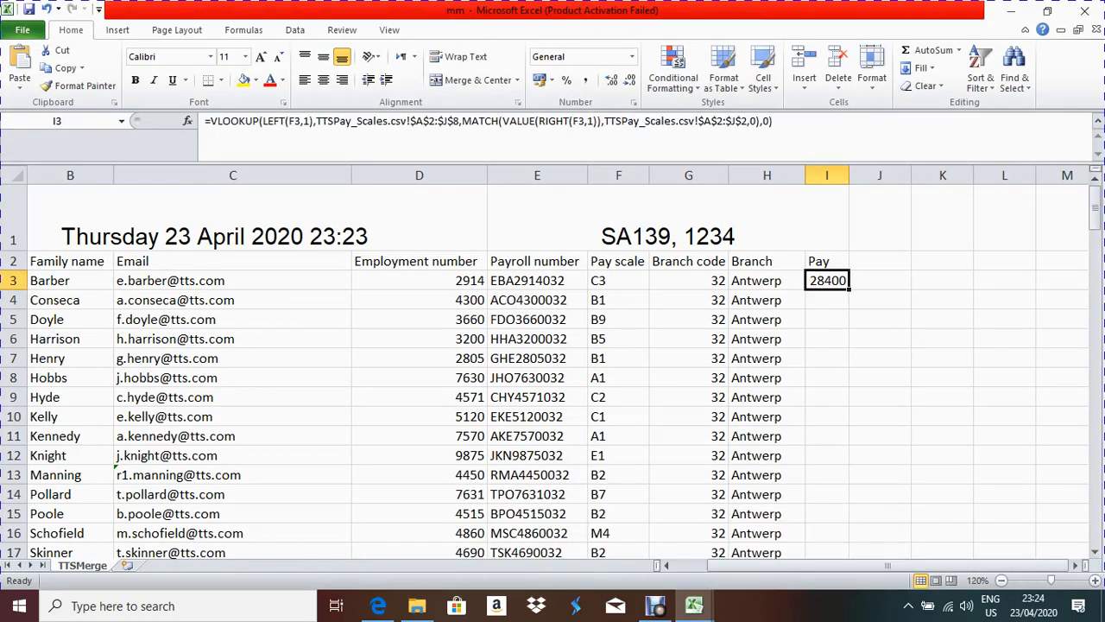
pyautogui.press('F2')
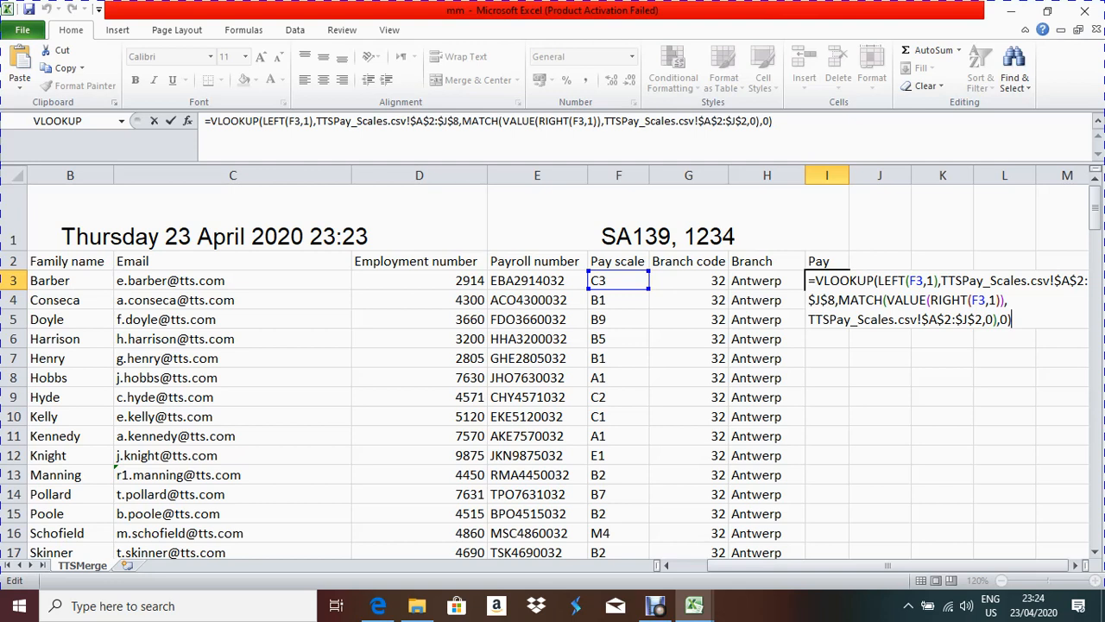
pyautogui.click(994, 320)
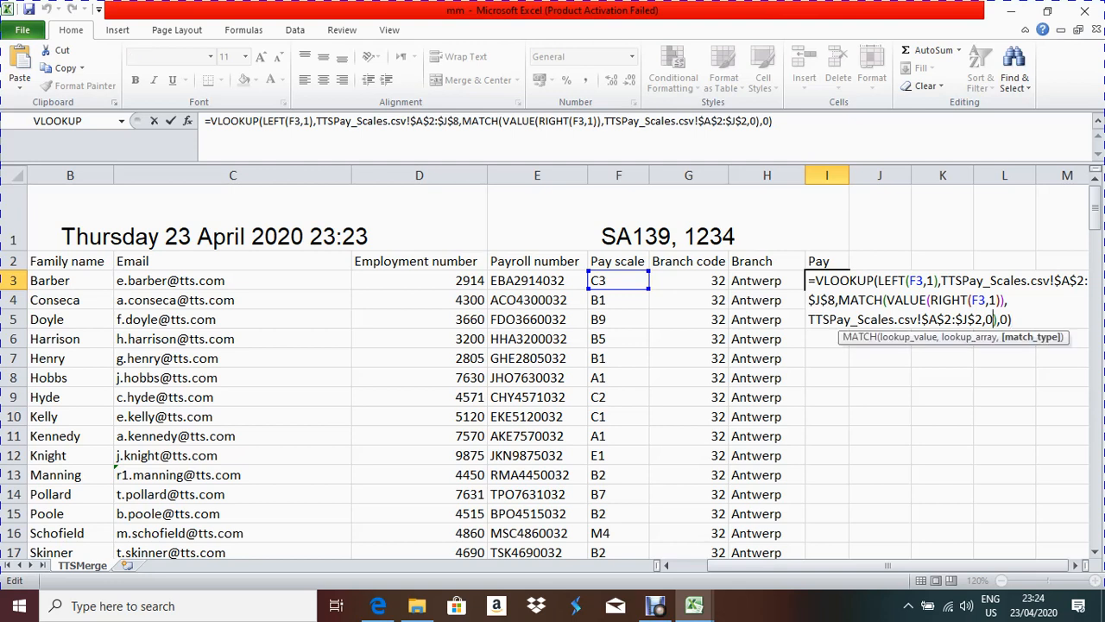
pyautogui.click(1008, 319)
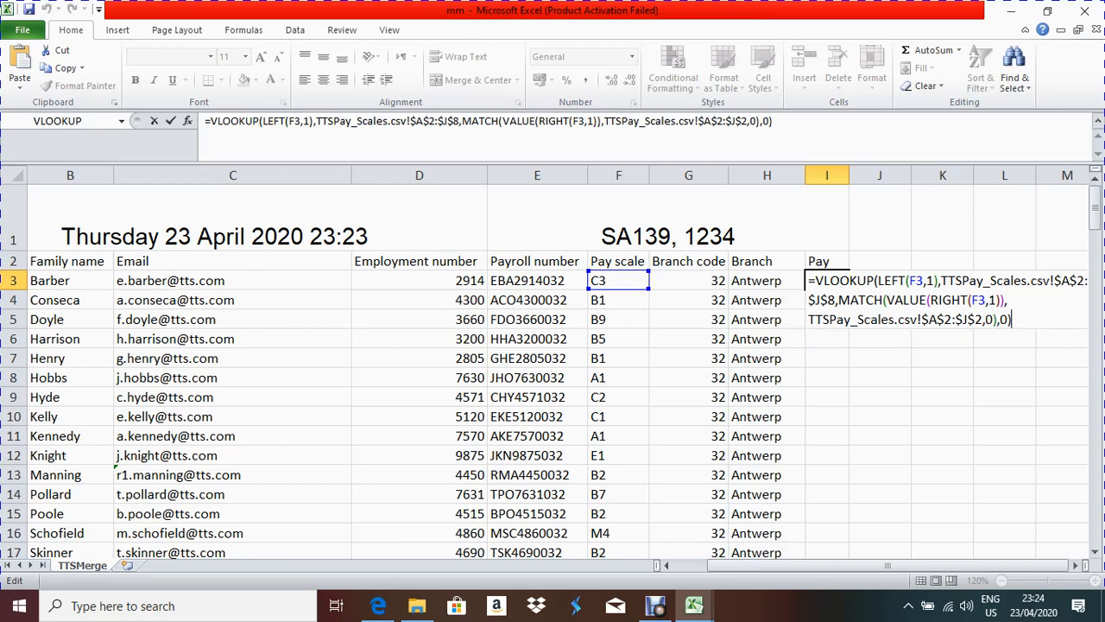
pyautogui.press('Return')
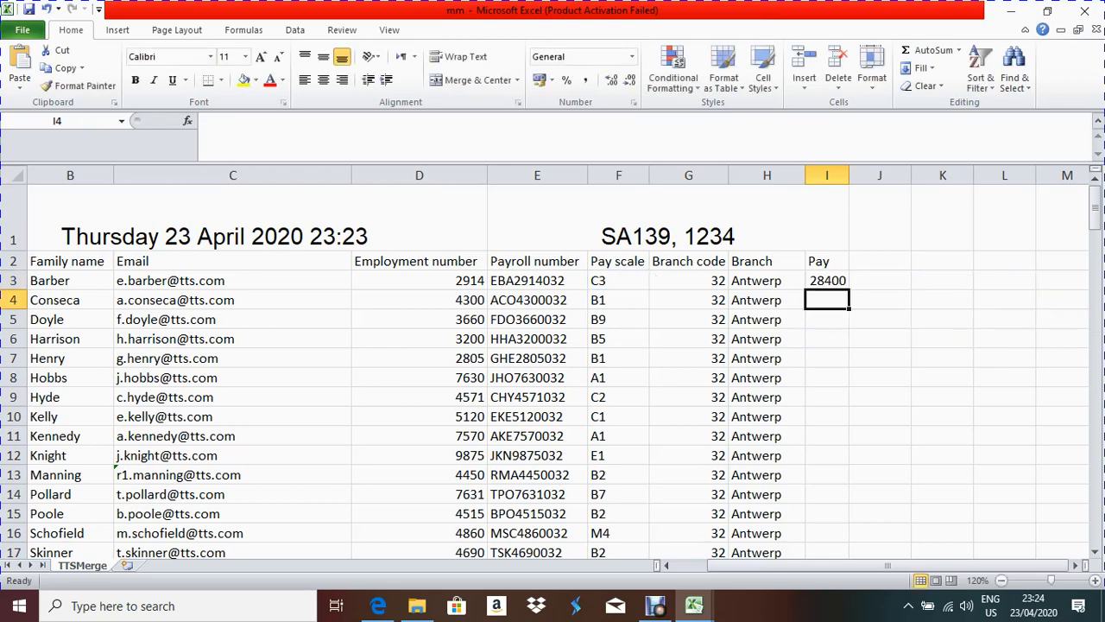
# Step: Verify in TTSPay_Scales that grade C level 3 pays 28400
pyautogui.click(656, 606)
pyautogui.moveTo(694, 606)
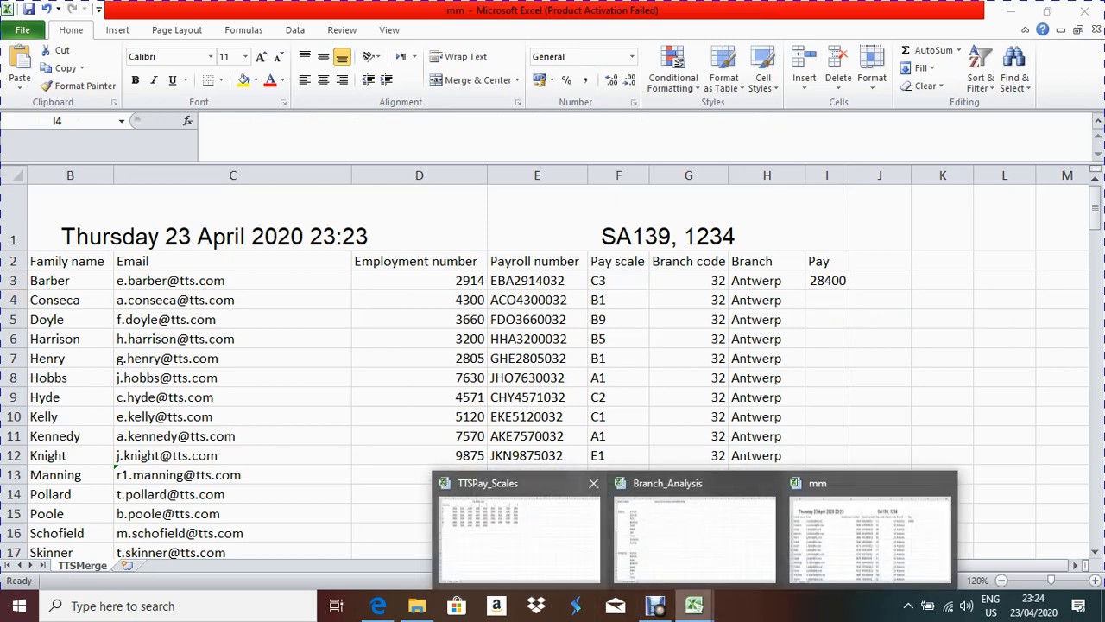
pyautogui.click(518, 536)
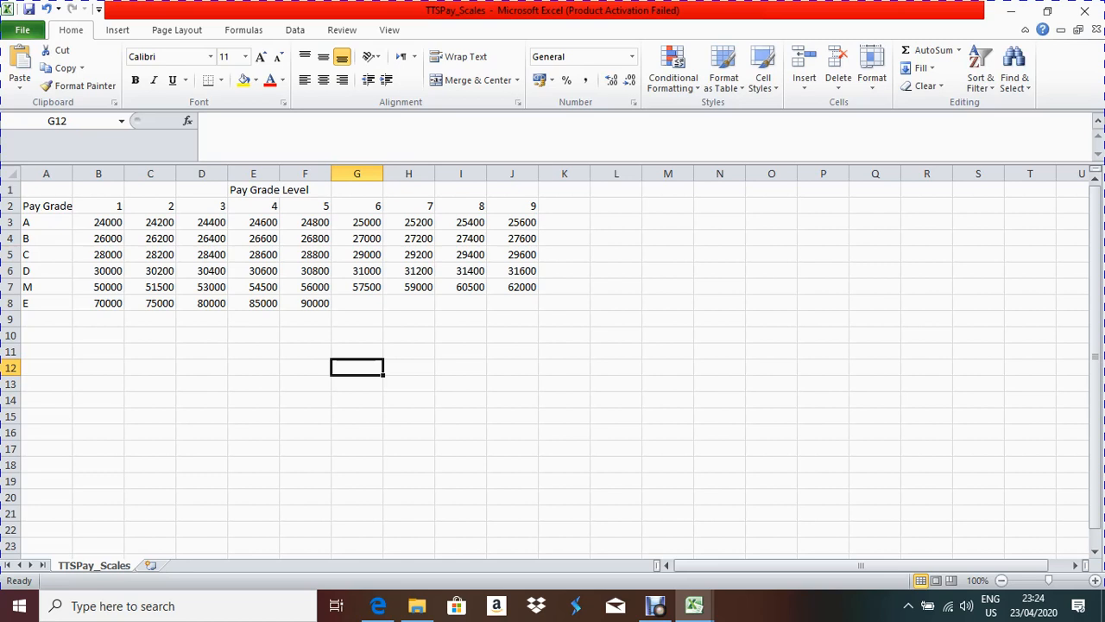
pyautogui.click(201, 254)
pyautogui.moveTo(46, 254); pyautogui.dragTo(201, 253)
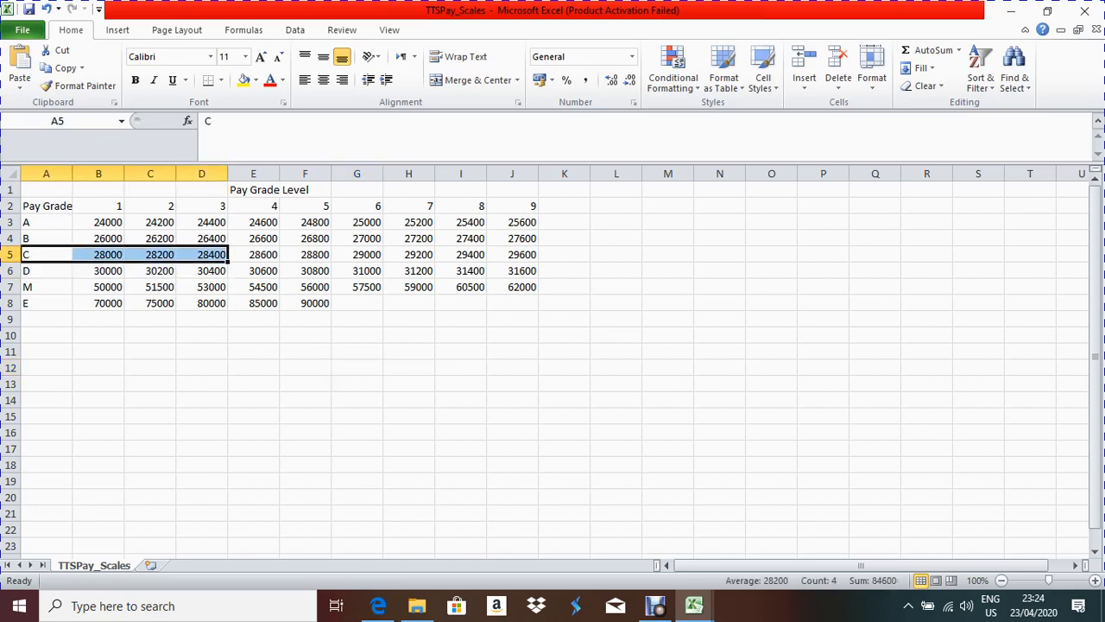
pyautogui.moveTo(201, 205); pyautogui.dragTo(201, 253)
pyautogui.click(201, 254)
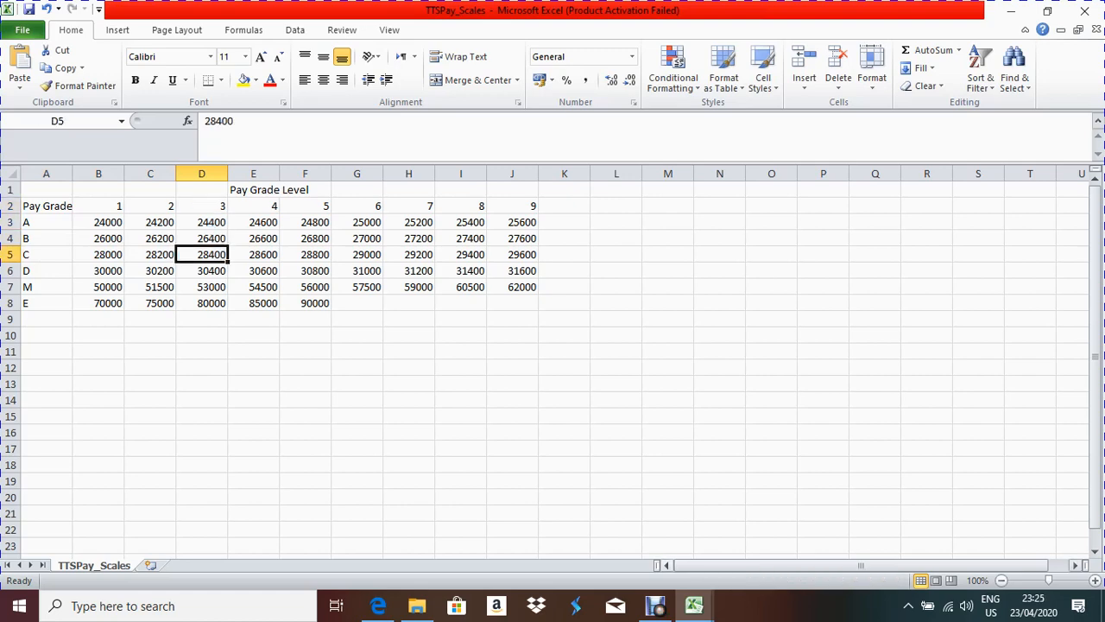
# Step: Fill the Pay formula in I3 down for every staff member, then return to the exam PDF
pyautogui.moveTo(695, 606)
pyautogui.click(871, 535)
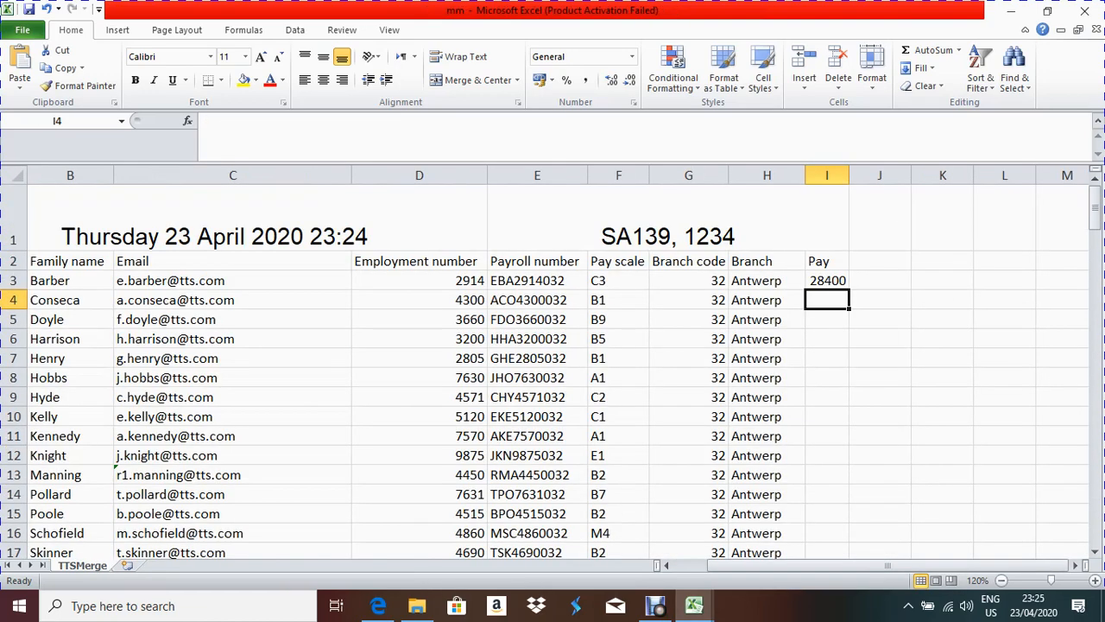
pyautogui.click(827, 281)
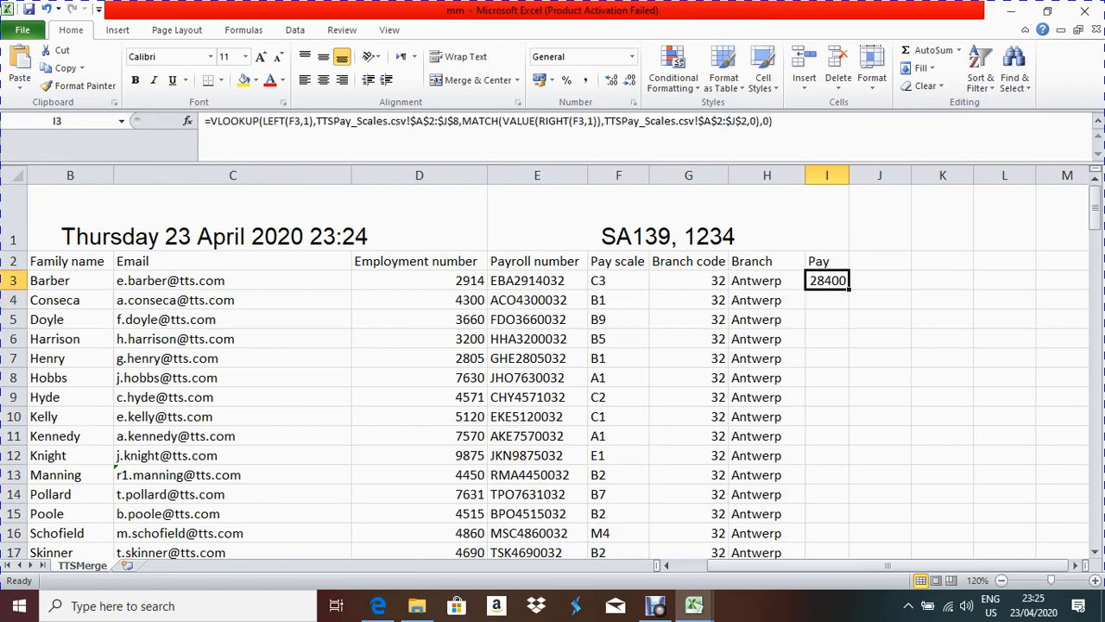
pyautogui.doubleClick(850, 290)
pyautogui.scroll(-6, 857, 491)
pyautogui.scroll(-15, 858, 491)
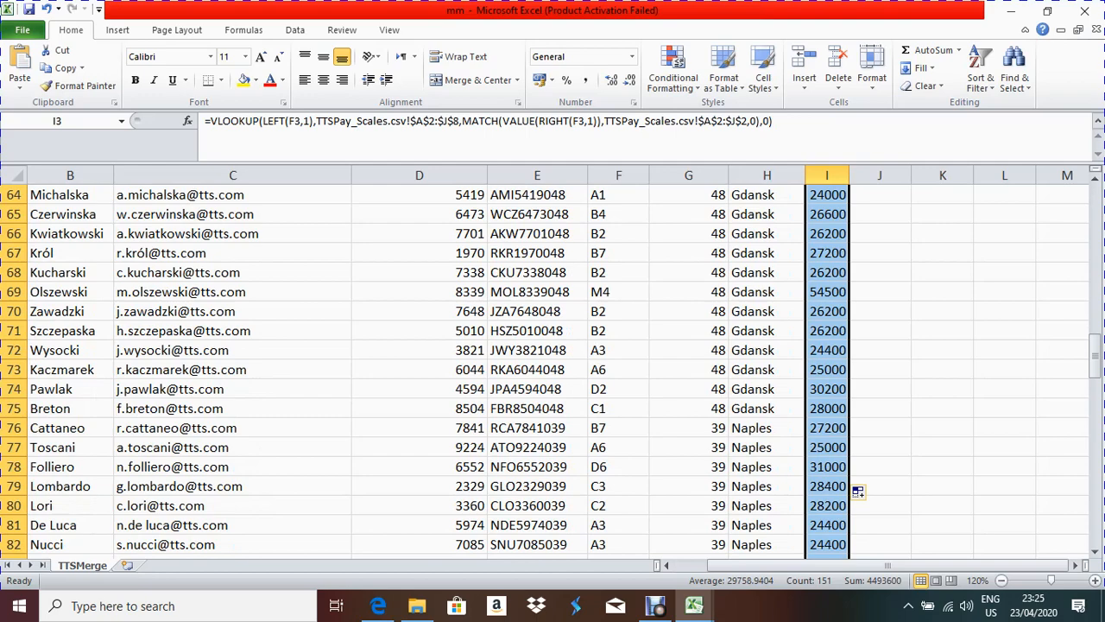
pyautogui.scroll(-4, 857, 491)
pyautogui.hotkey('alt', 'Tab')
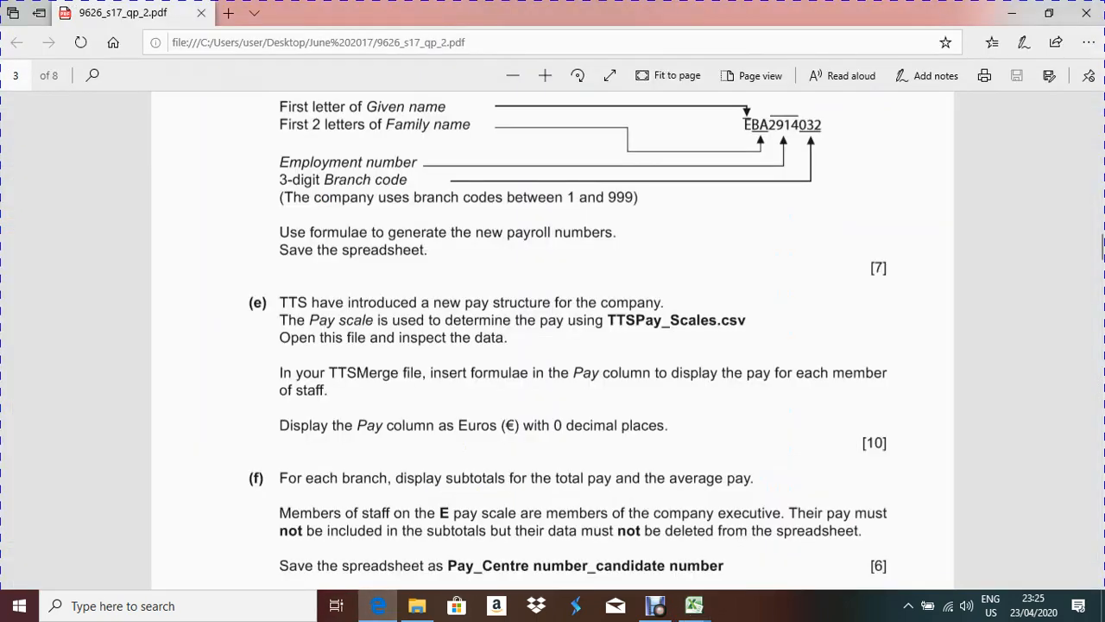
# Step: Read tasks (g) to (i) on branch subtotals and the chart, then return to the mm workbook
pyautogui.scroll(-3, 552, 337)
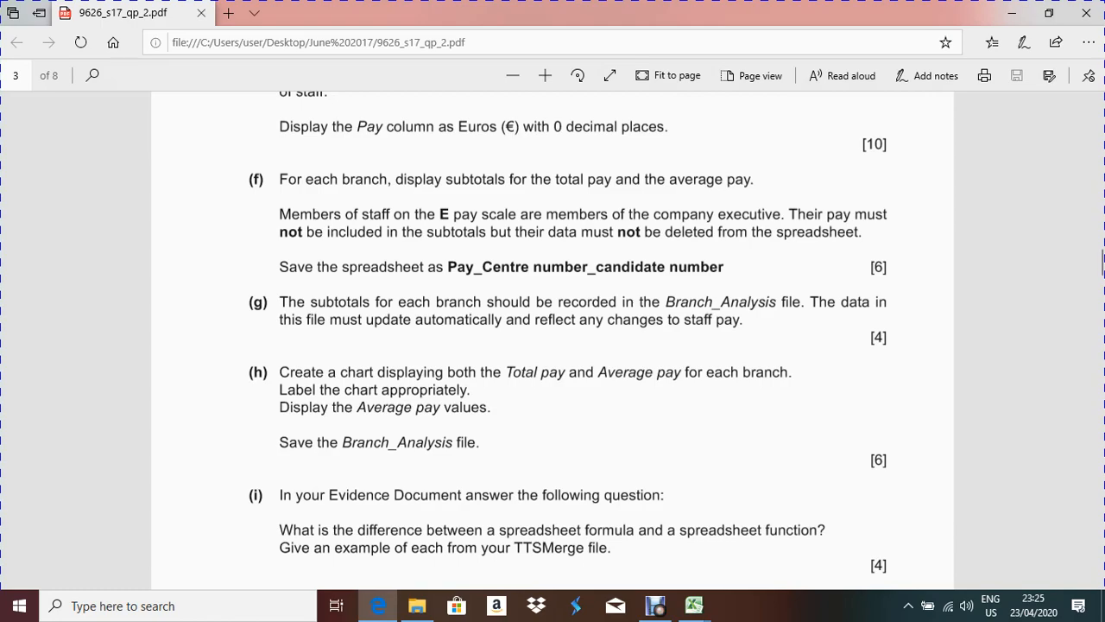
pyautogui.moveTo(694, 605)
pyautogui.click(870, 540)
pyautogui.click(696, 405)
pyautogui.scroll(13, 553, 363)
pyautogui.scroll(12, 552, 372)
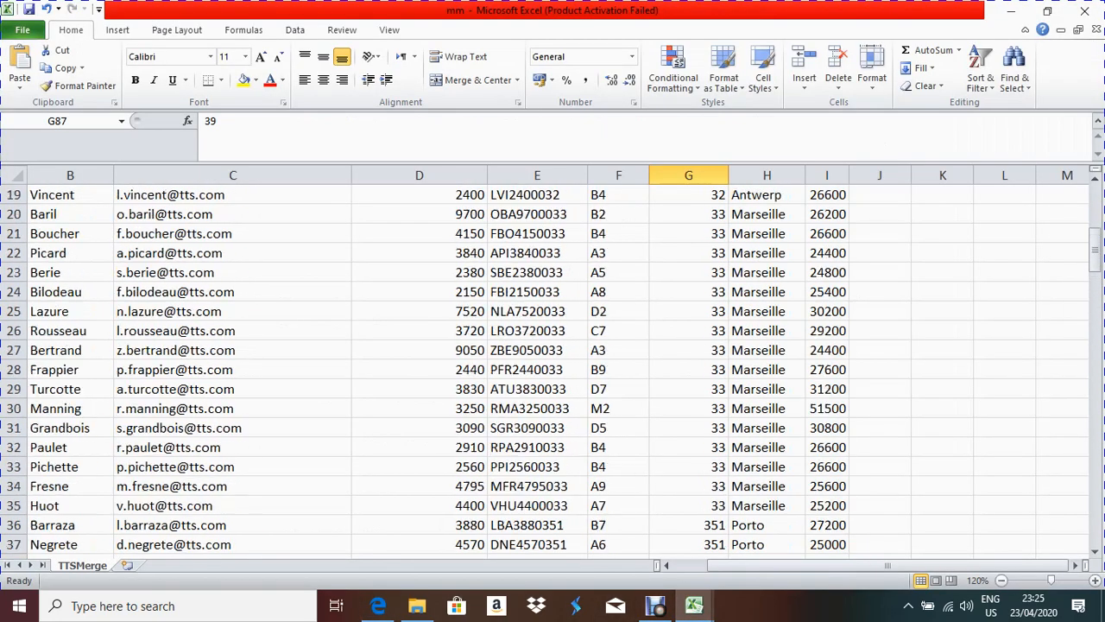
# Step: Open the Subtotal dialog for the staff table, move it off the data, and view the exam paper
pyautogui.click(618, 299)
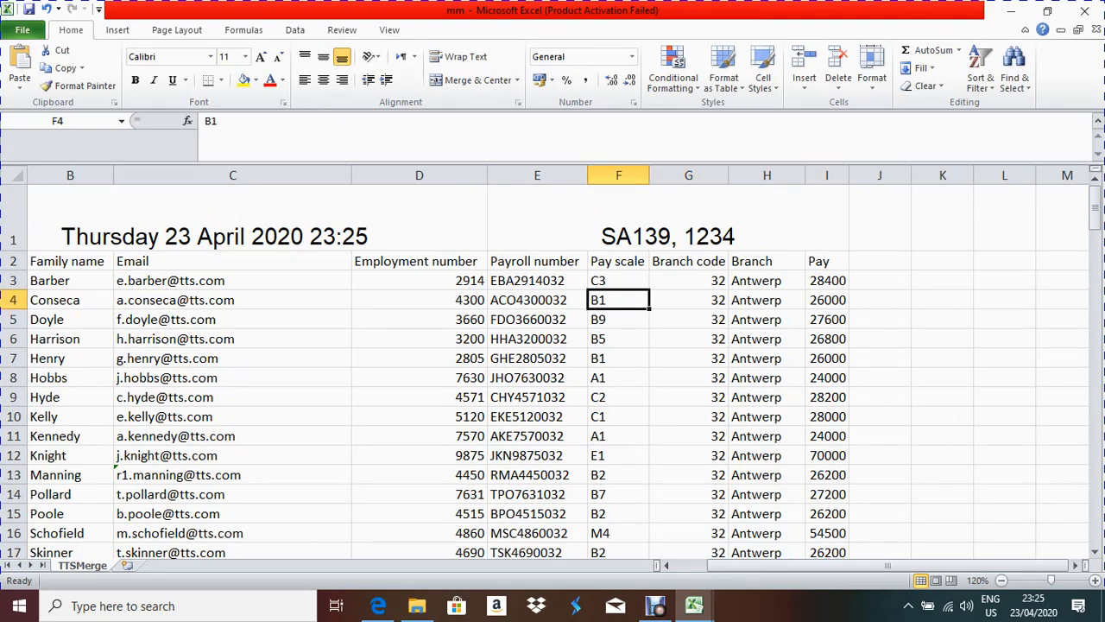
pyautogui.click(295, 30)
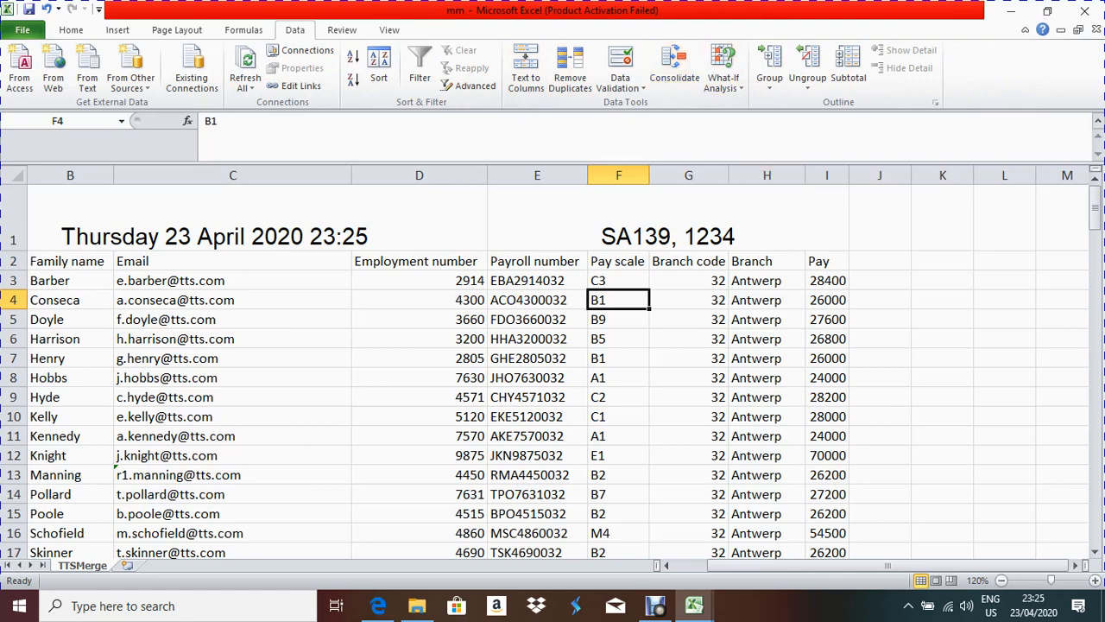
pyautogui.click(848, 67)
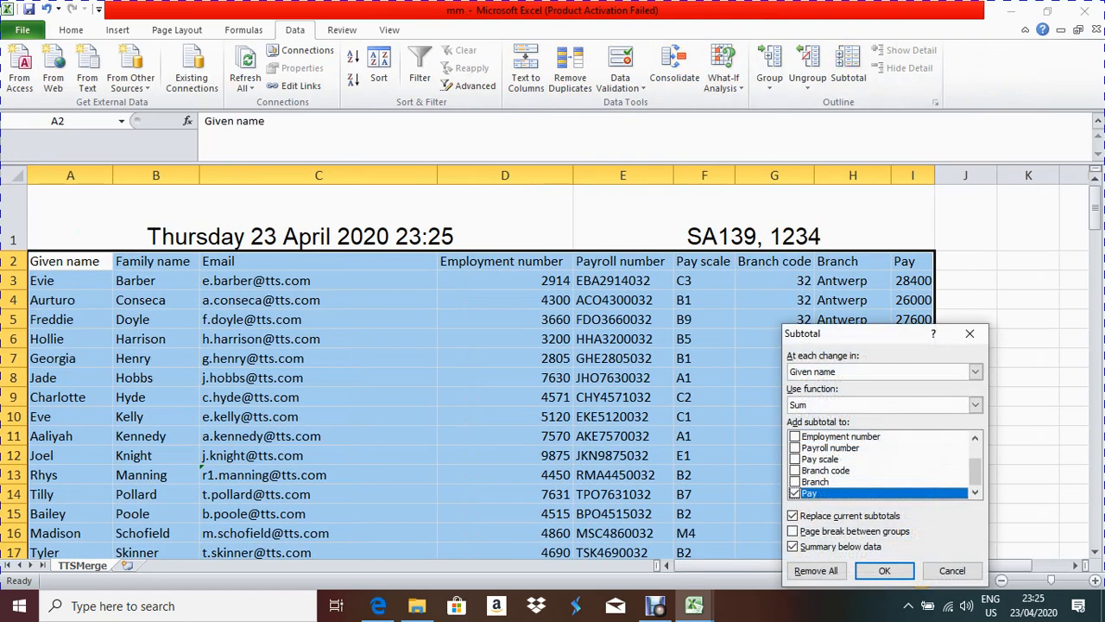
pyautogui.moveTo(855, 333); pyautogui.dragTo(639, 195)
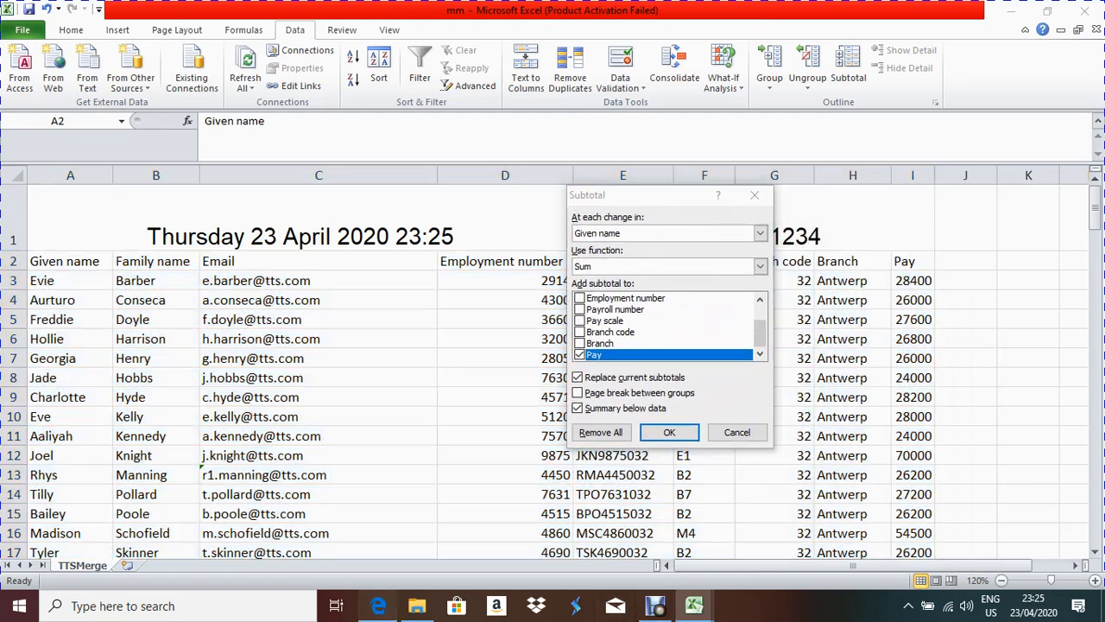
pyautogui.click(378, 605)
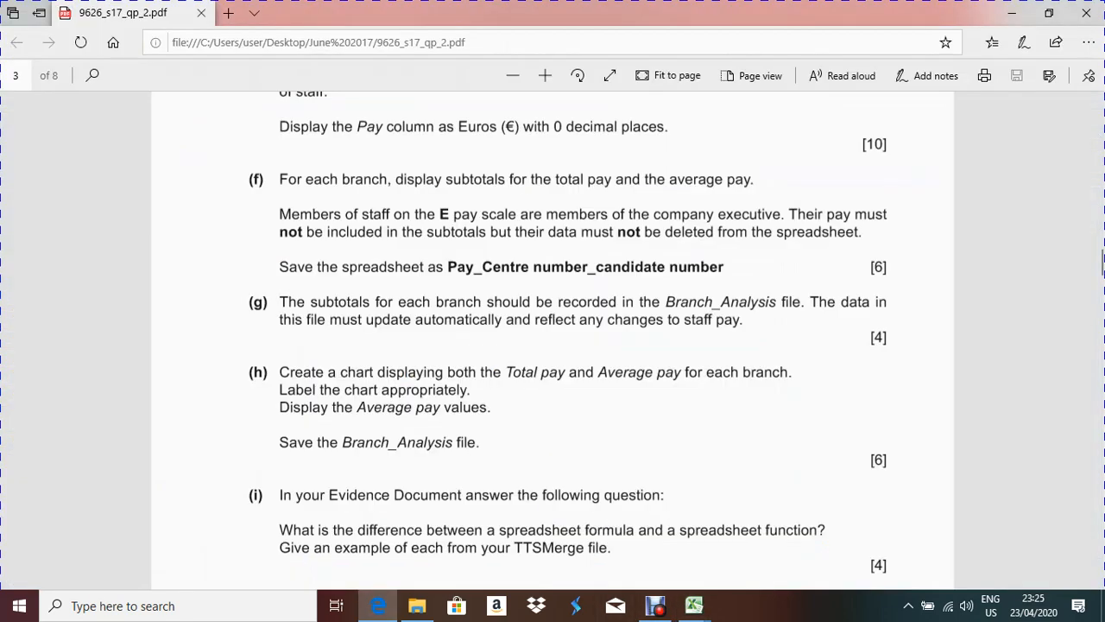
# Step: Recheck the remaining exam tasks in the PDF and go back to the mm workbook's Subtotal dialog
pyautogui.scroll(-3, 553, 337)
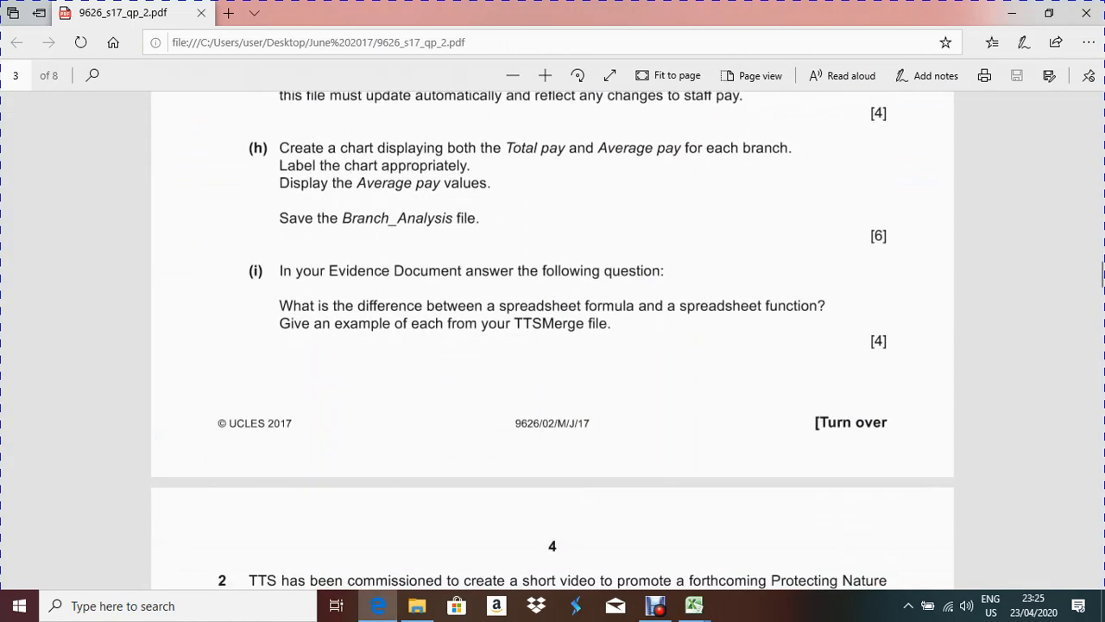
pyautogui.scroll(3, 553, 336)
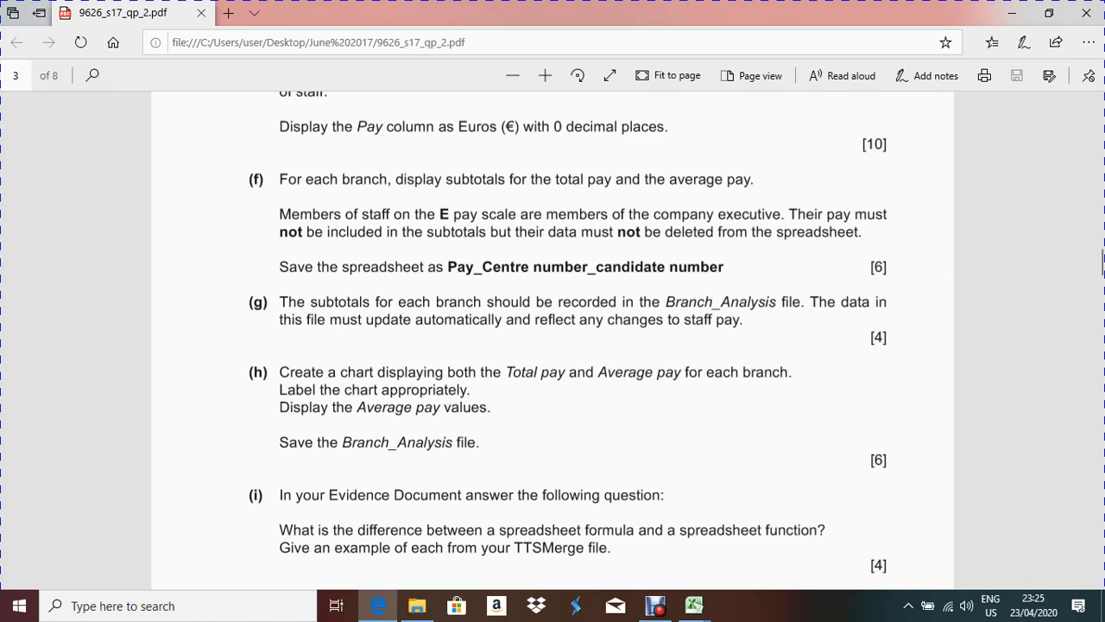
pyautogui.click(695, 605)
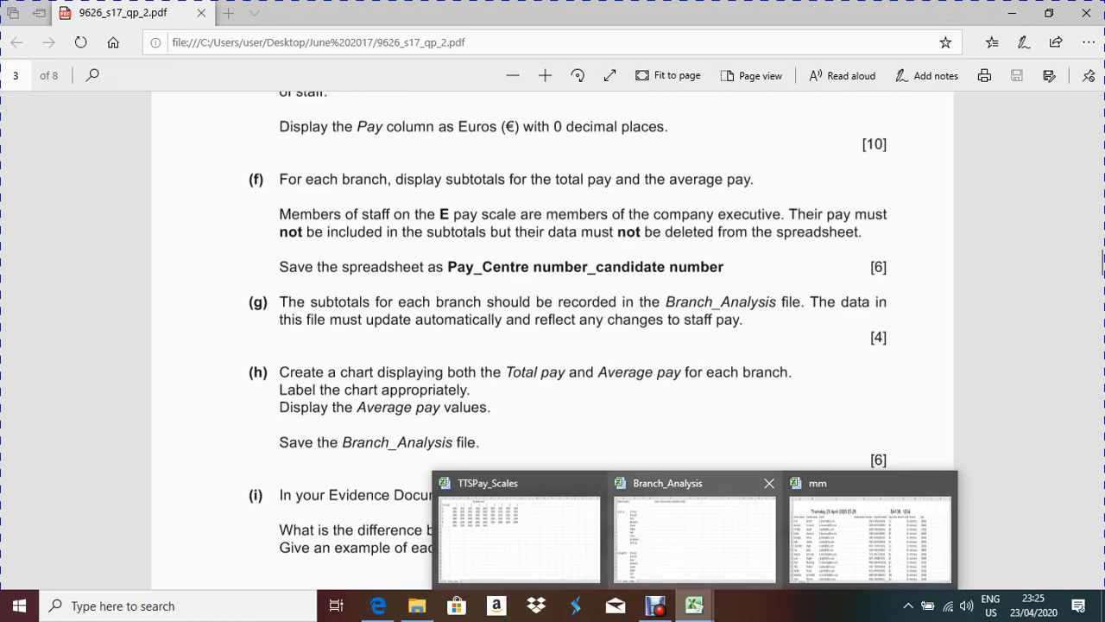
pyautogui.click(870, 536)
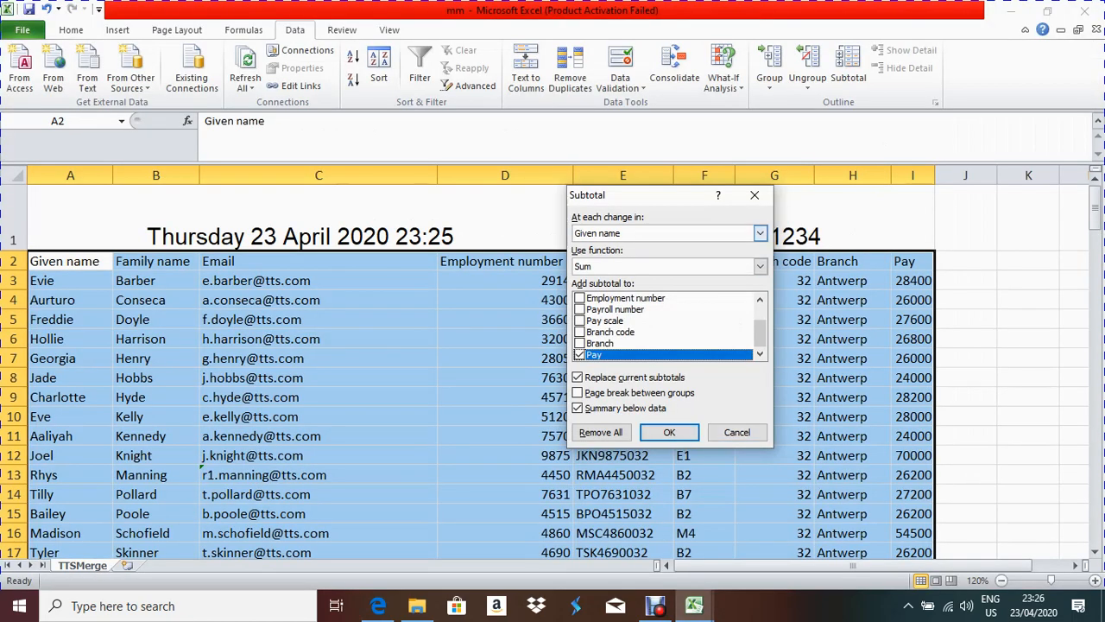
# Step: Sum Pay at each change in Branch and check the new Antwerp Total row
pyautogui.click(760, 233)
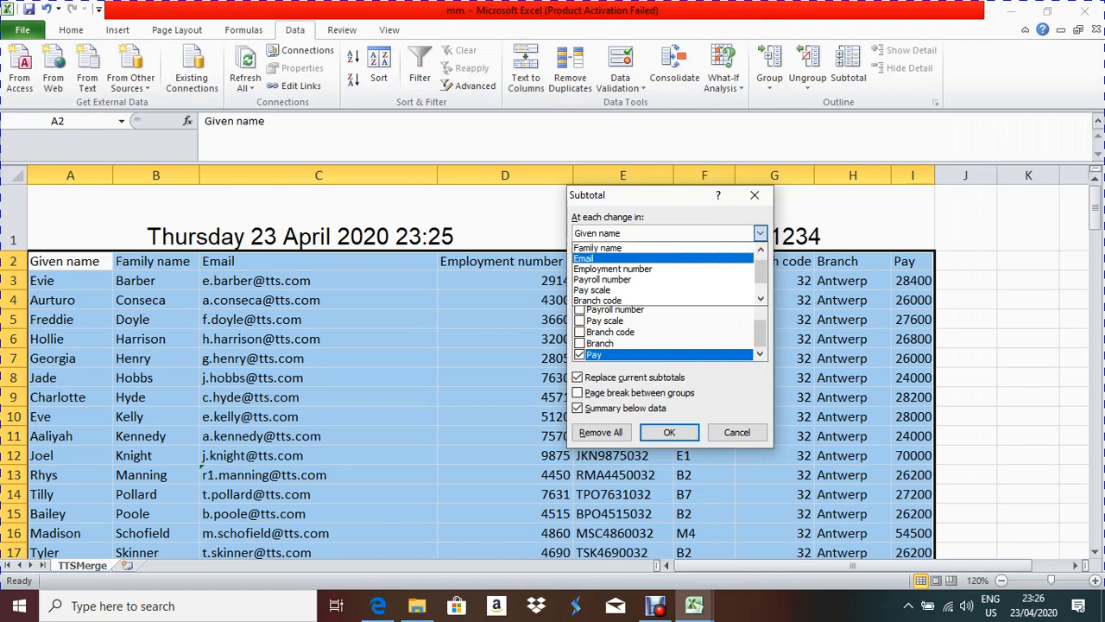
pyautogui.press('Down')
pyautogui.press('Return')
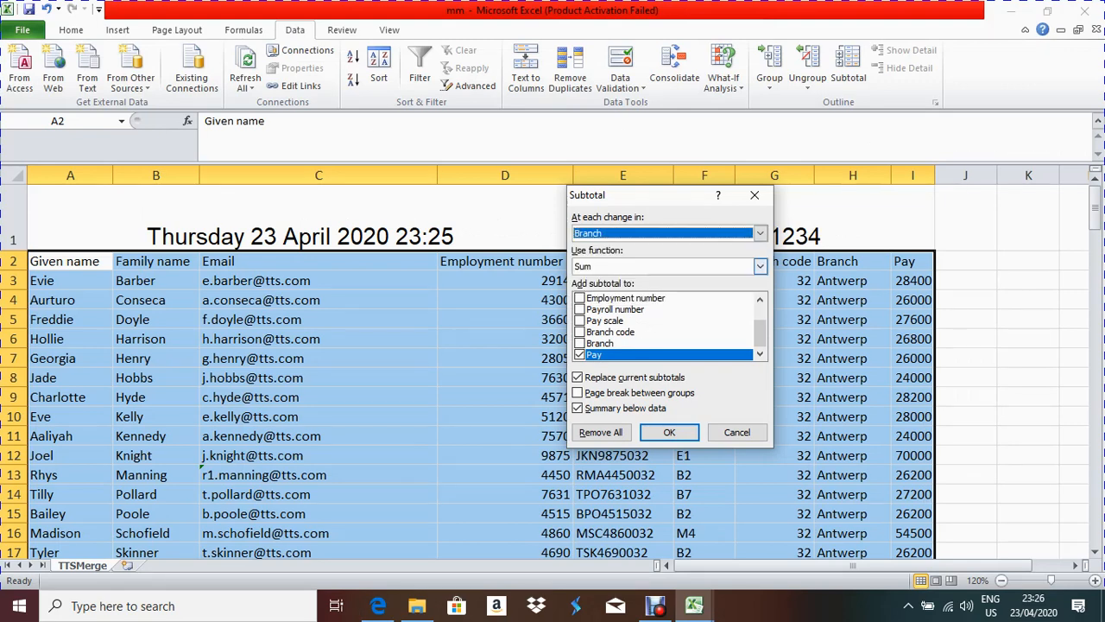
pyautogui.click(669, 432)
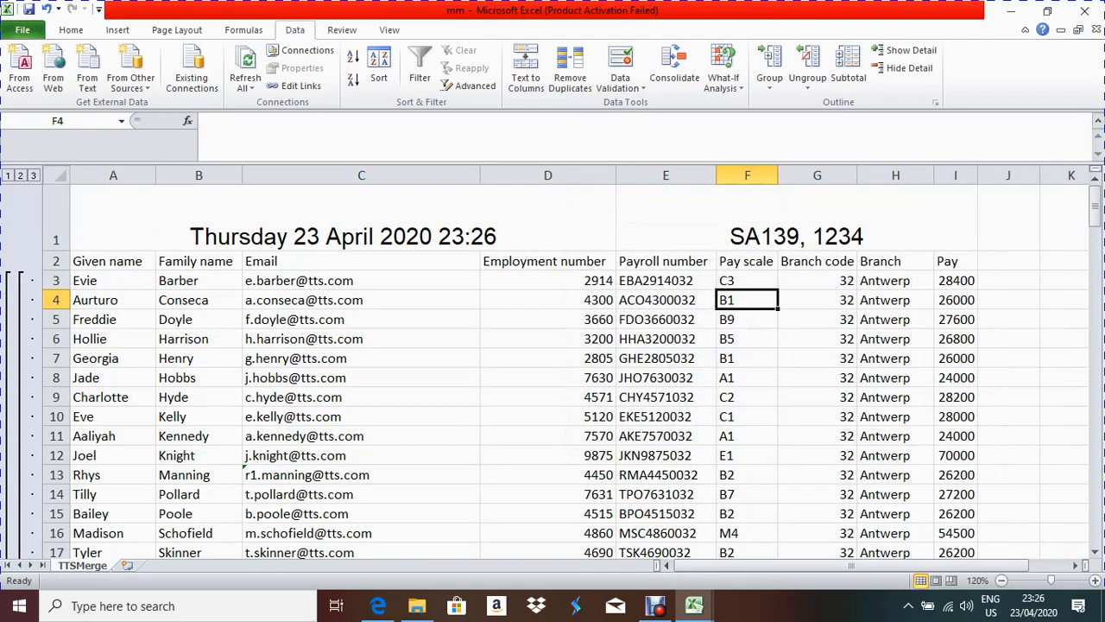
pyautogui.scroll(-4, 553, 371)
pyautogui.click(895, 331)
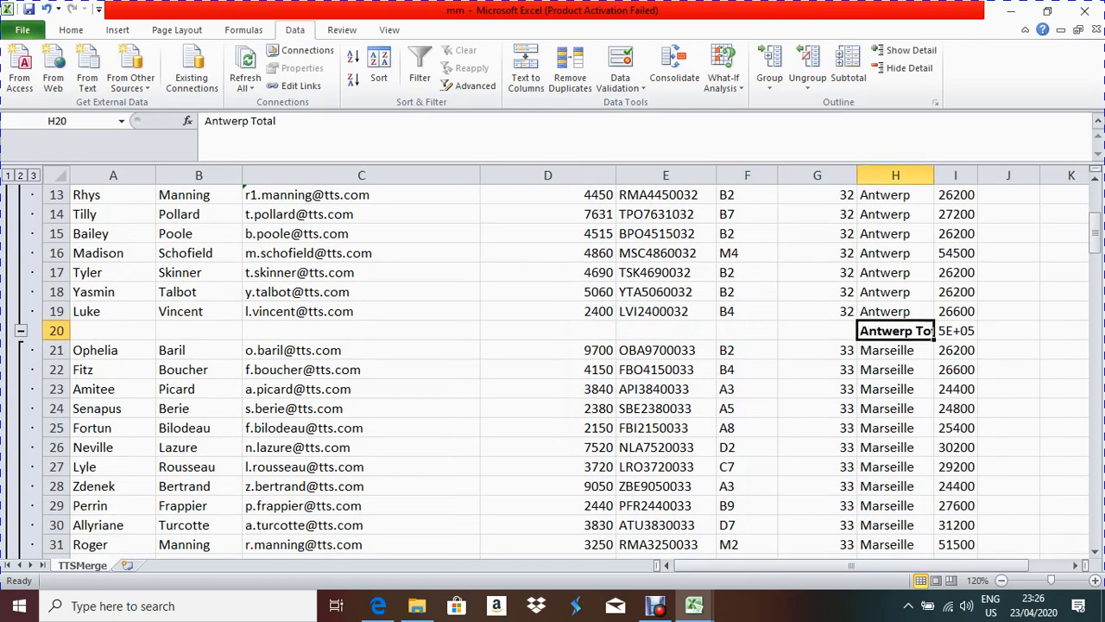
pyautogui.scroll(5, 553, 371)
pyautogui.scroll(-1, 553, 371)
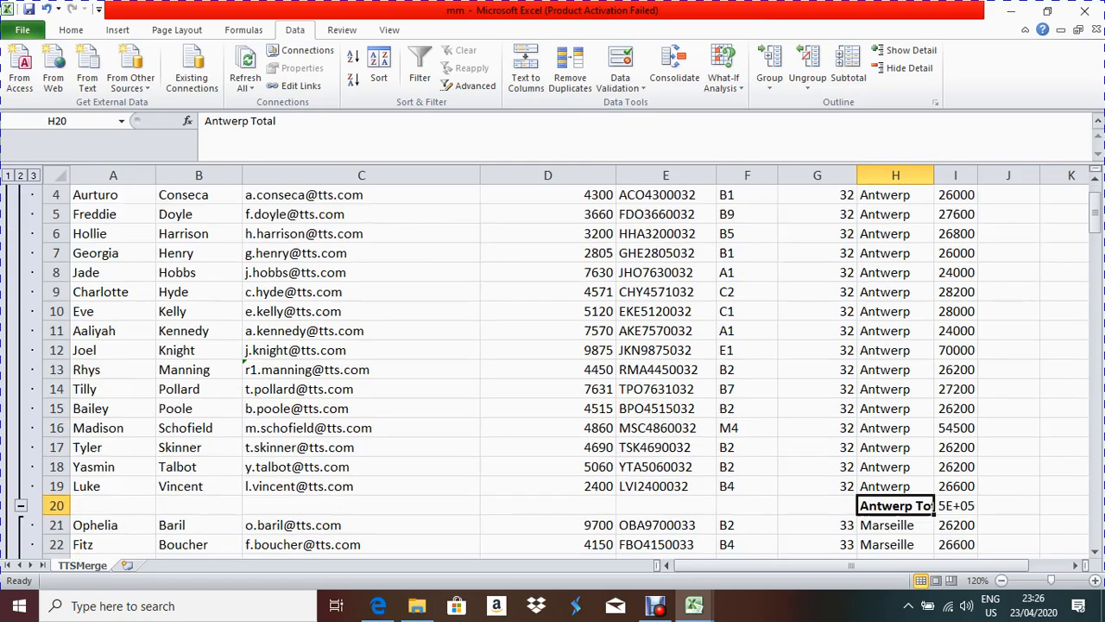
pyautogui.scroll(-2, 553, 372)
pyautogui.scroll(3, 553, 371)
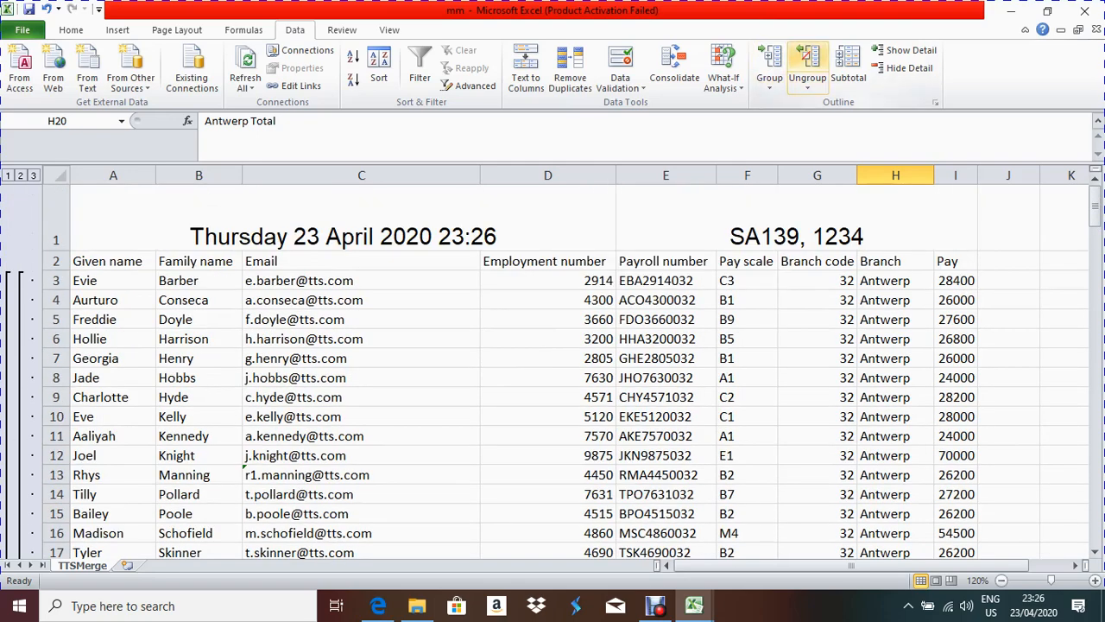
# Step: Add Average Pay subtotals per Branch without replacing the existing totals
pyautogui.click(848, 69)
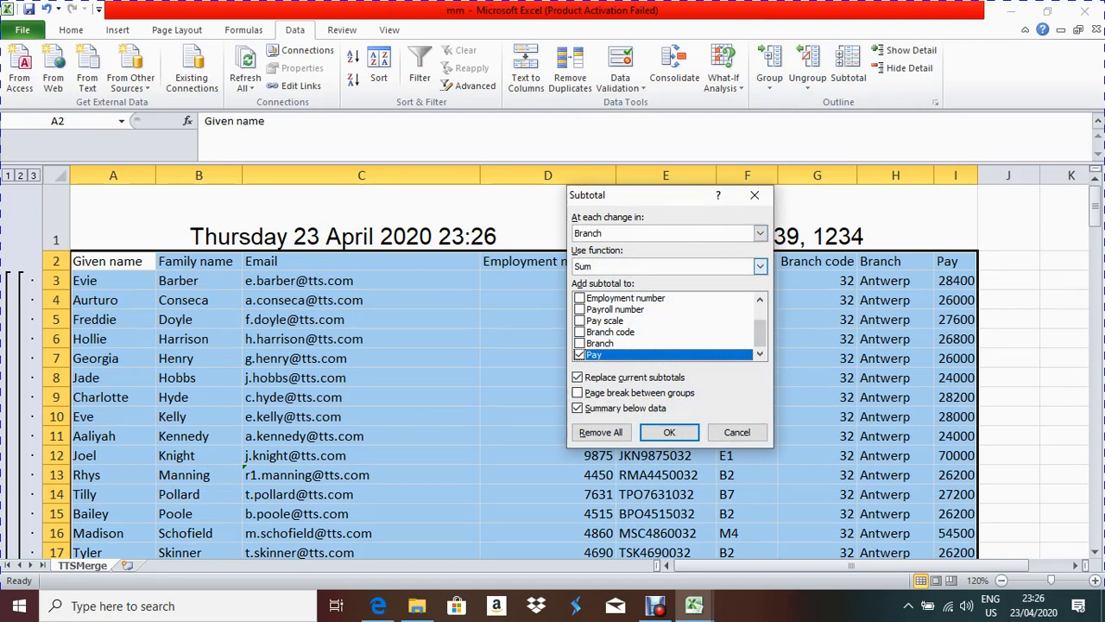
pyautogui.click(760, 266)
pyautogui.click(591, 302)
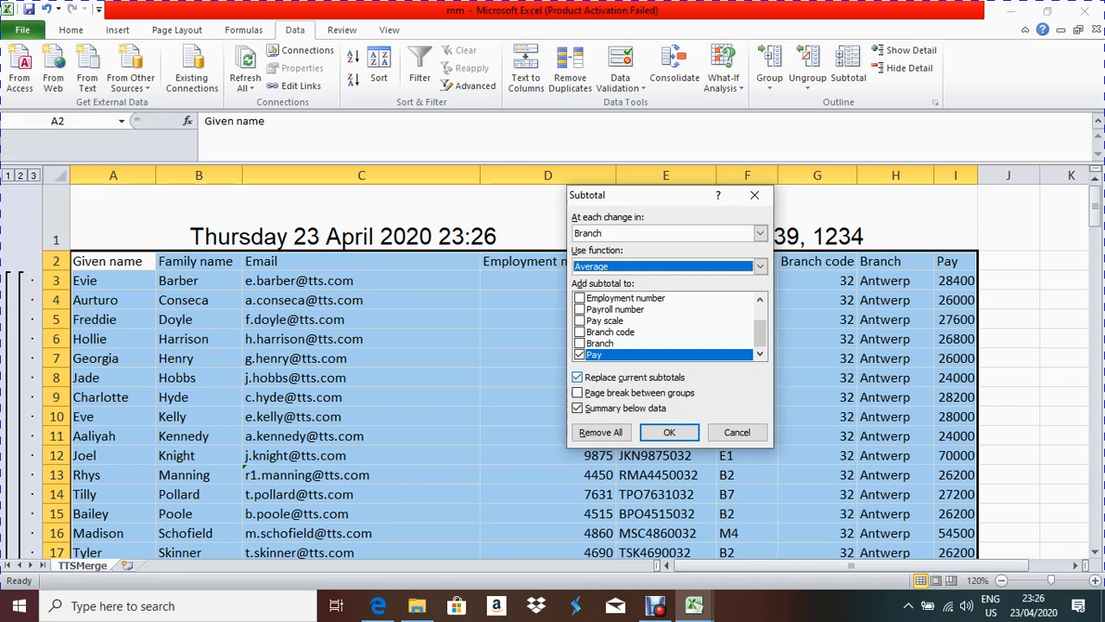
pyautogui.click(578, 377)
pyautogui.click(669, 433)
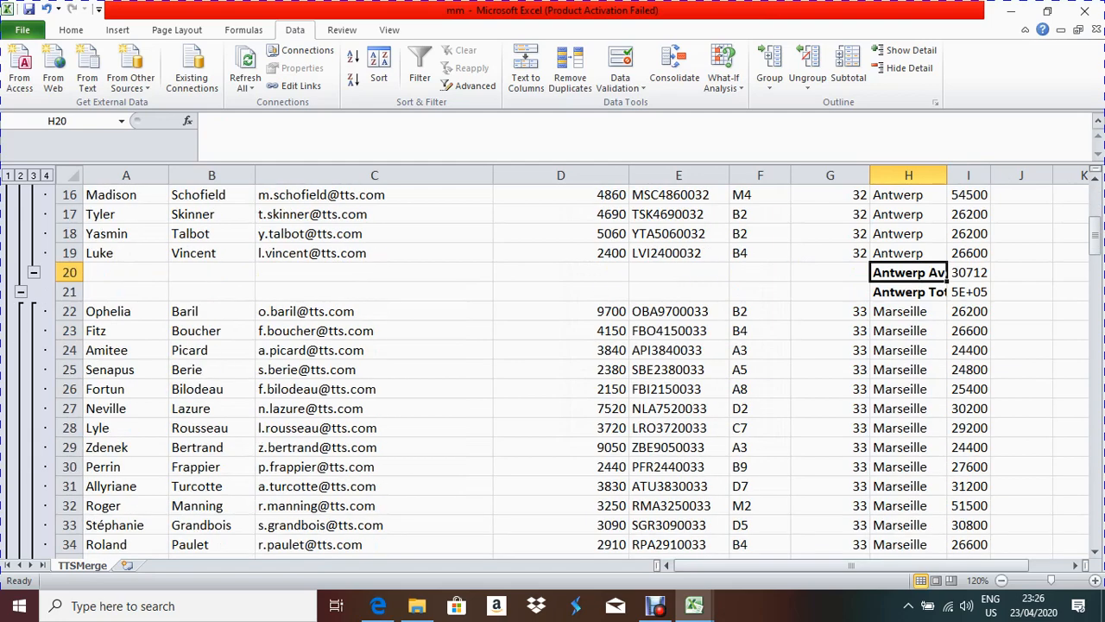
# Step: Check the Antwerp Total and Average rows, then switch to the exam paper in Edge
pyautogui.click(908, 292)
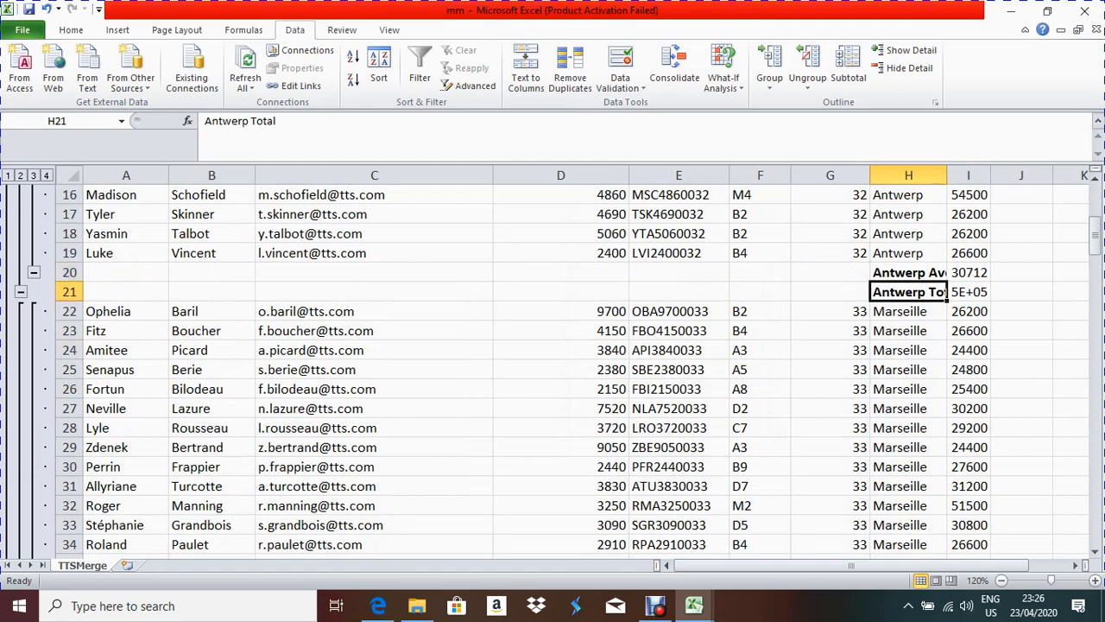
pyautogui.click(908, 273)
pyautogui.scroll(-5, 909, 273)
pyautogui.scroll(-5, 553, 371)
pyautogui.scroll(11, 552, 371)
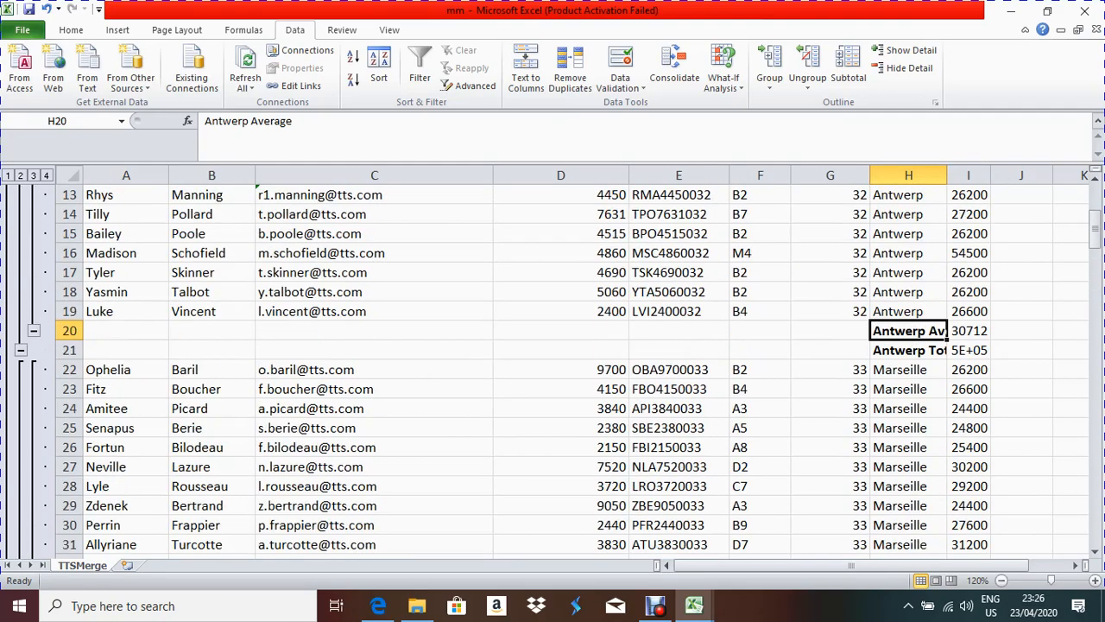
pyautogui.scroll(4, 553, 372)
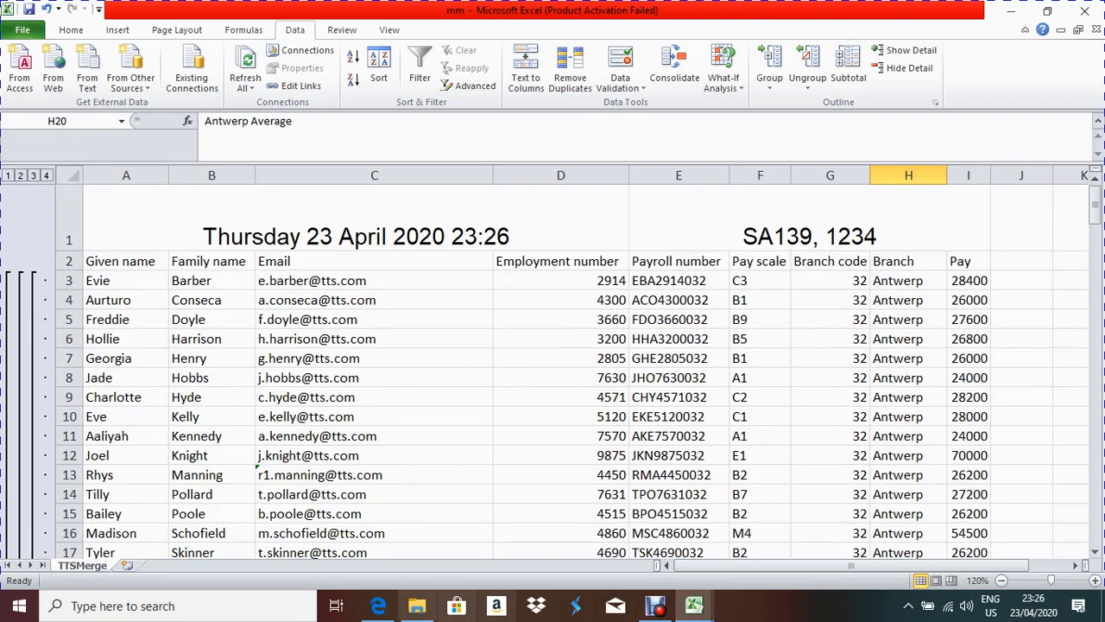
pyautogui.click(377, 605)
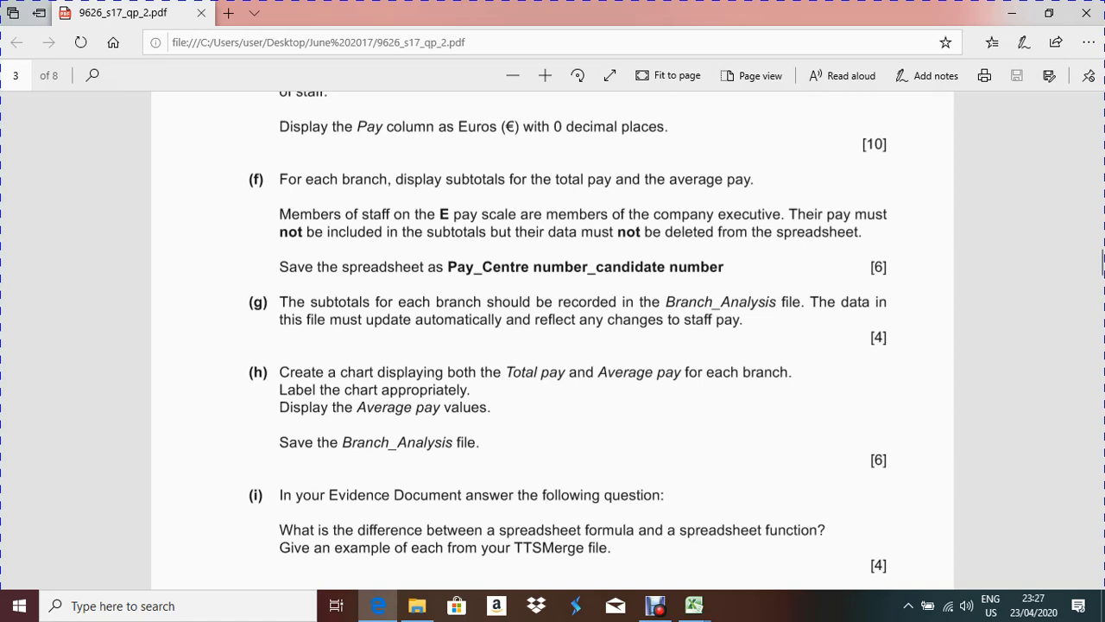
# Step: Highlight the rule excluding E pay scale staff from subtotals, then return to the mm workbook
pyautogui.moveTo(279, 214); pyautogui.dragTo(781, 214)
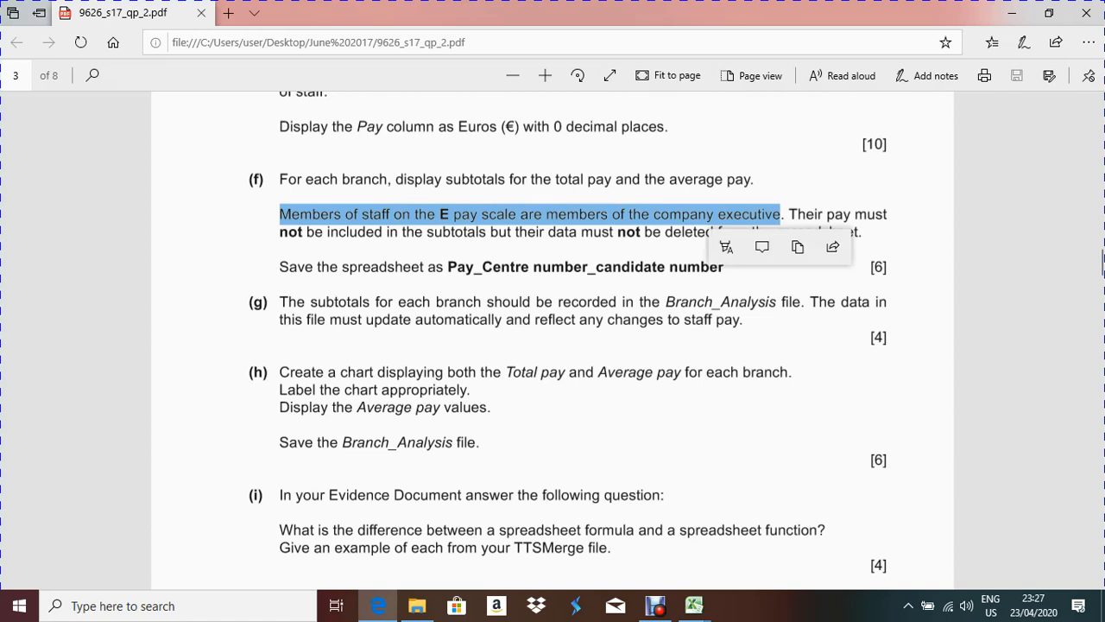
pyautogui.moveTo(280, 231); pyautogui.dragTo(855, 232)
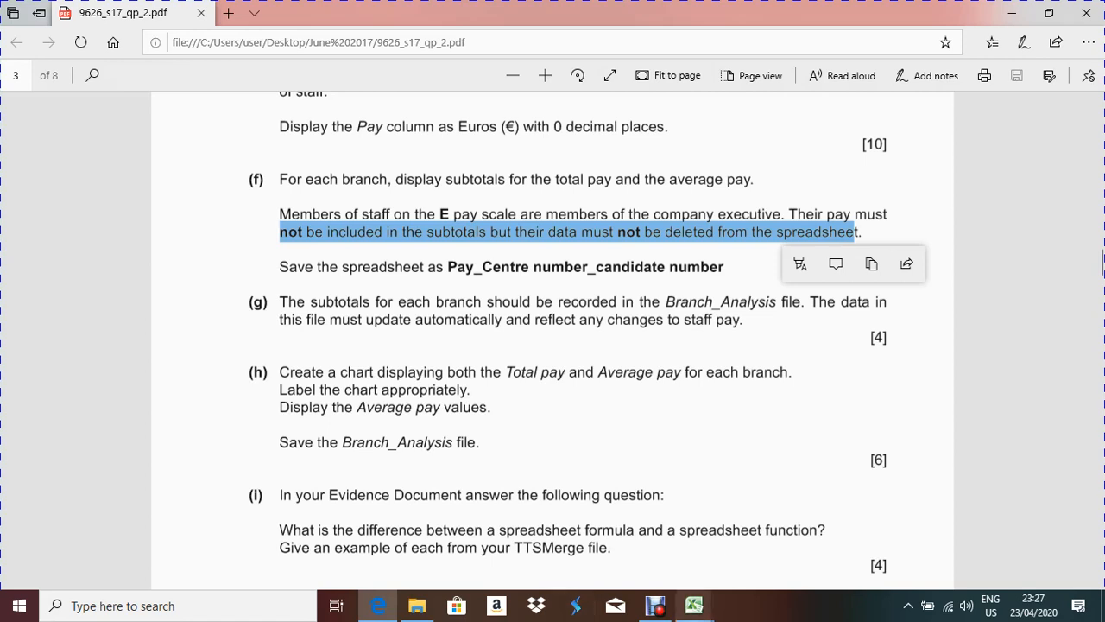
pyautogui.click(694, 605)
pyautogui.click(870, 536)
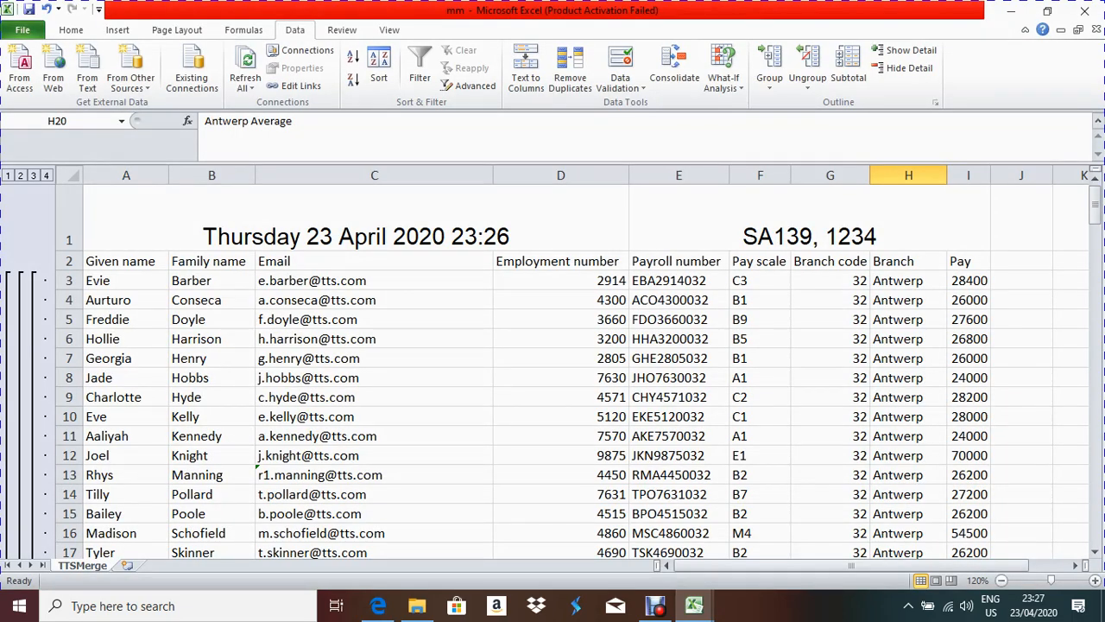
# Step: Add filter arrows to the staff table's header row
pyautogui.scroll(-3, 573, 372)
pyautogui.scroll(3, 572, 372)
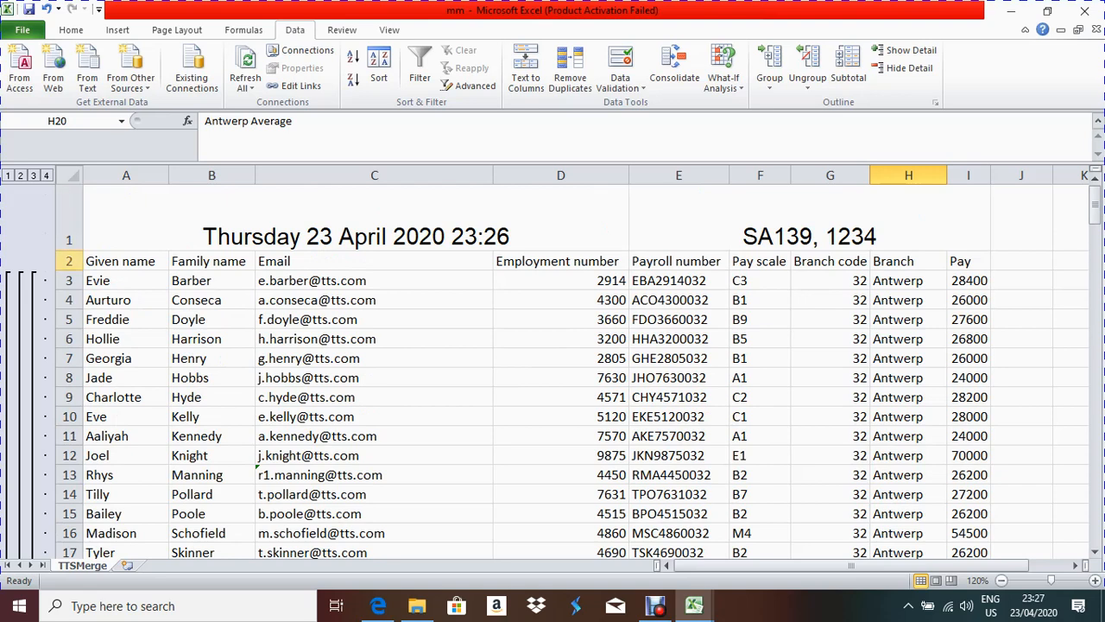
pyautogui.click(69, 261)
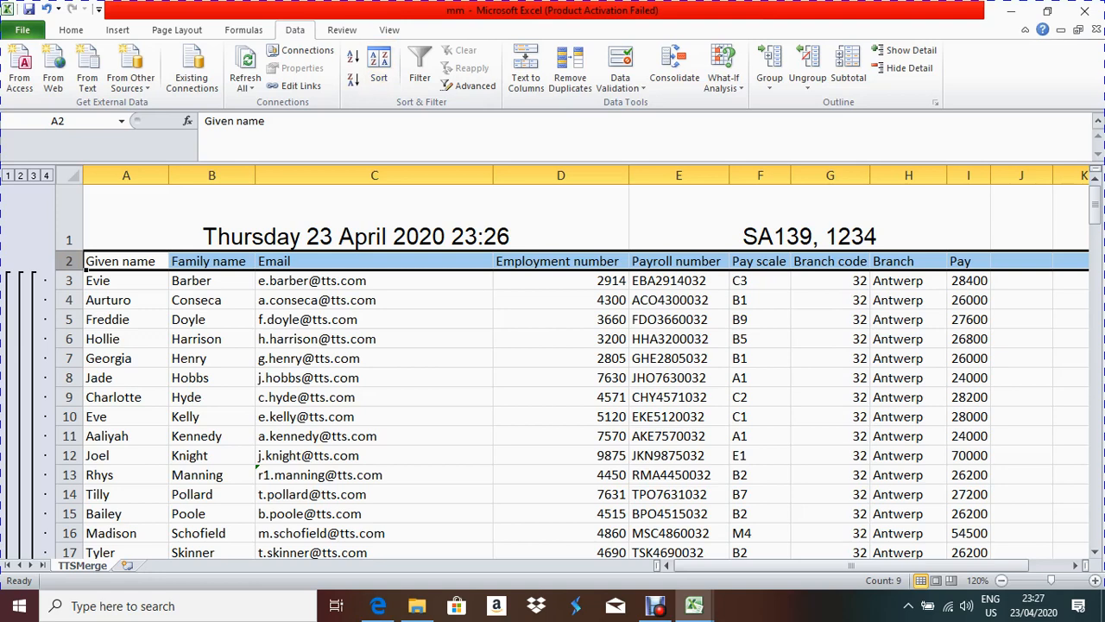
pyautogui.click(420, 65)
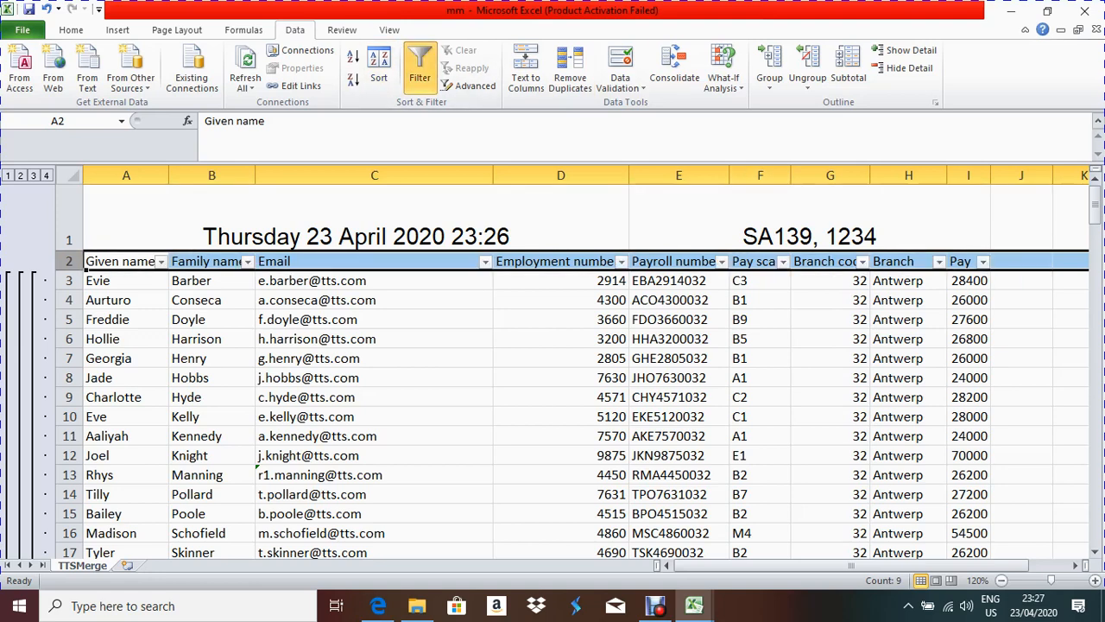
# Step: Filter Pay scale to records that do not contain E
pyautogui.click(782, 261)
pyautogui.moveTo(622, 371)
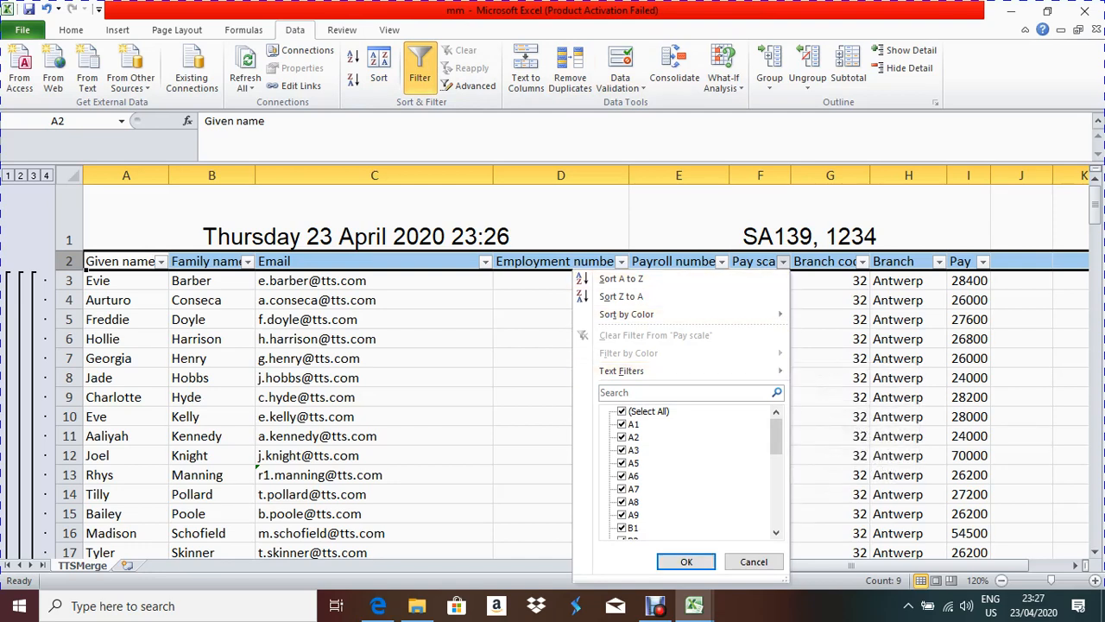
pyautogui.scroll(-3, 691, 471)
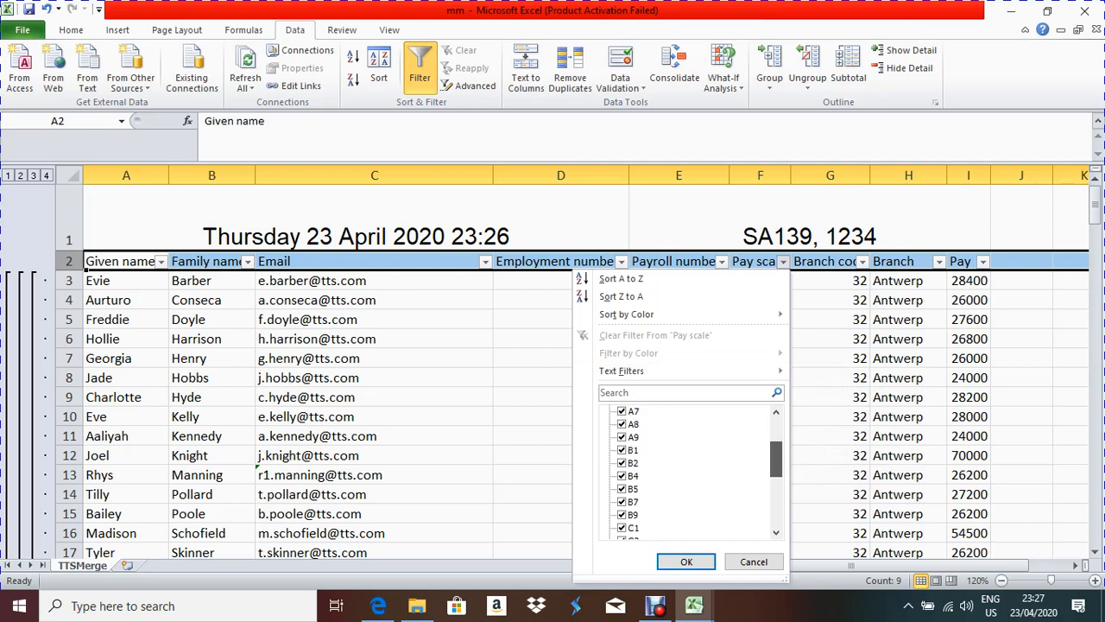
pyautogui.scroll(-3, 690, 470)
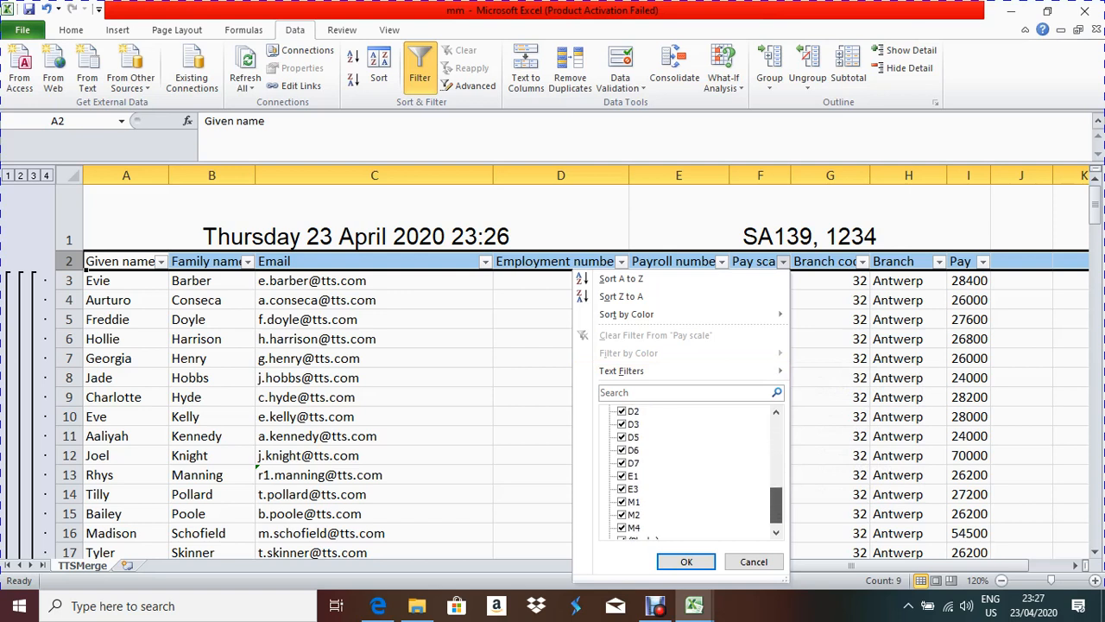
pyautogui.scroll(6, 691, 470)
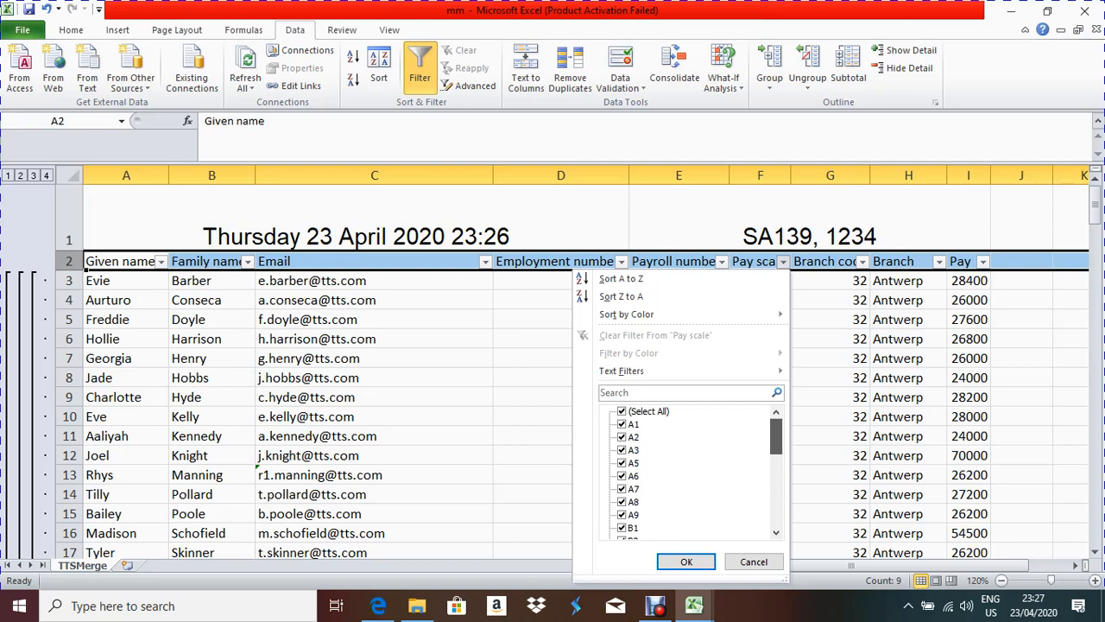
pyautogui.moveTo(673, 371)
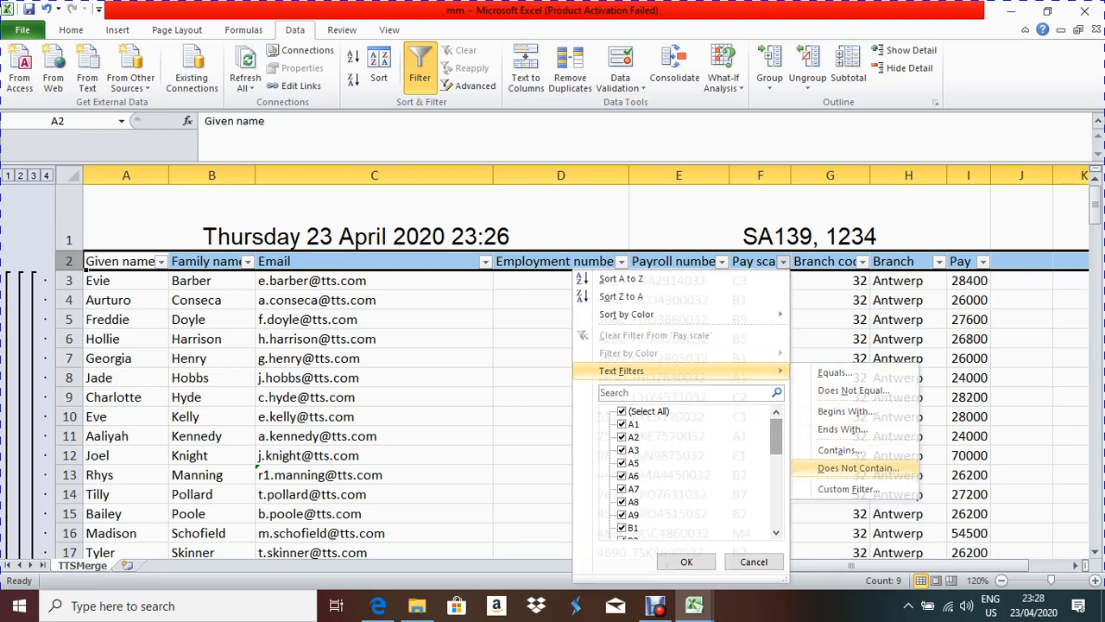
pyautogui.click(858, 468)
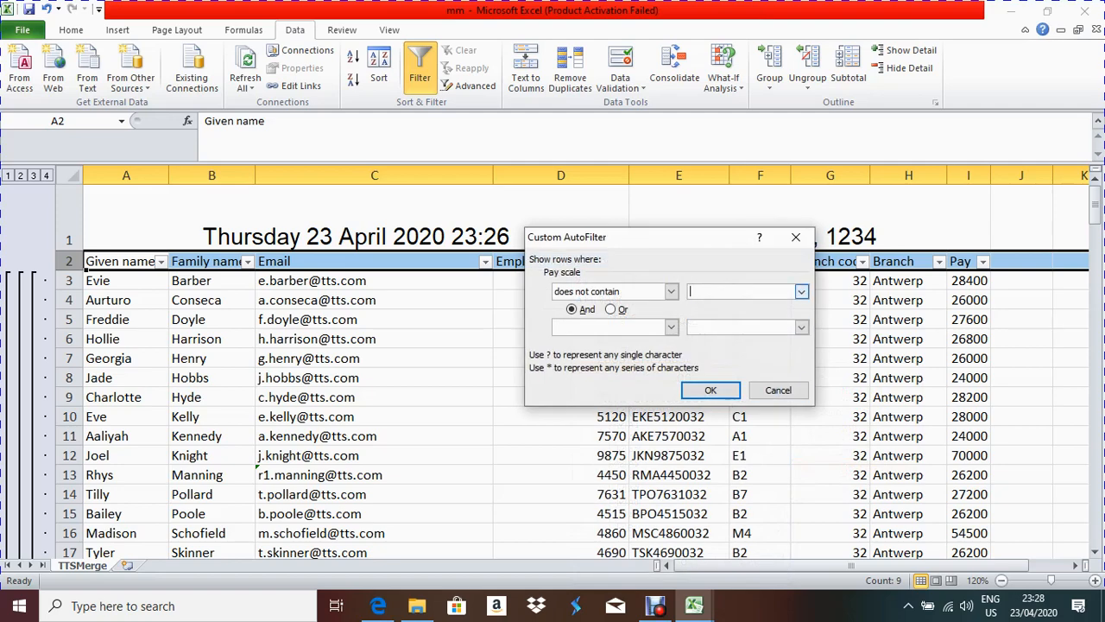
pyautogui.write('e')
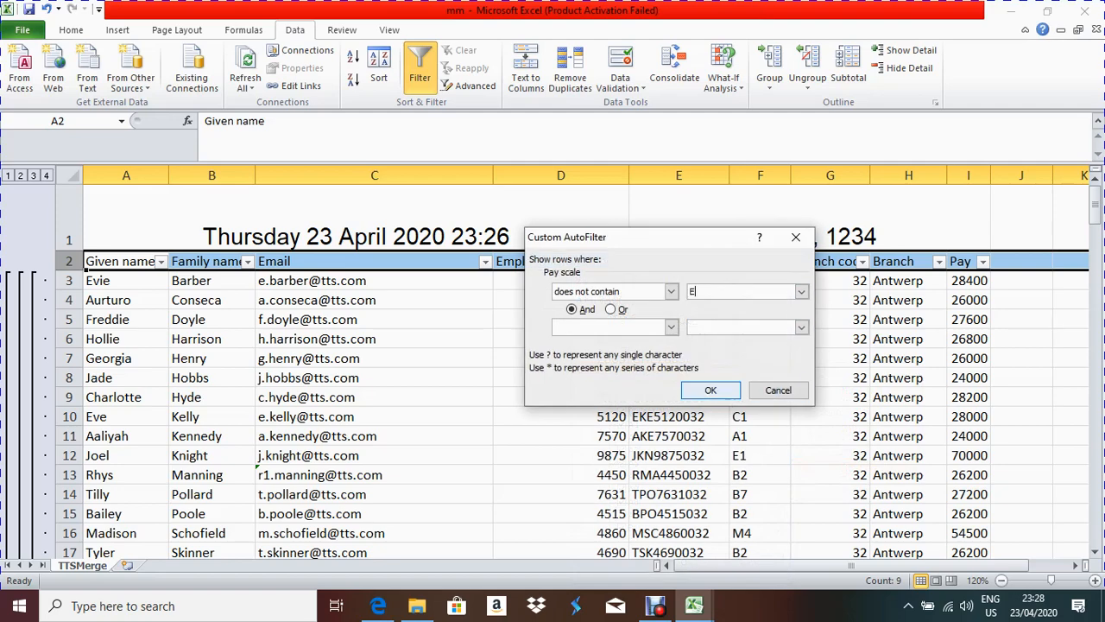
pyautogui.click(710, 390)
# Step: Check the filtered list shows 169 of 172 records, then return to the exam PDF in Edge
pyautogui.scroll(-7, 579, 371)
pyautogui.scroll(4, 578, 371)
pyautogui.scroll(-12, 578, 371)
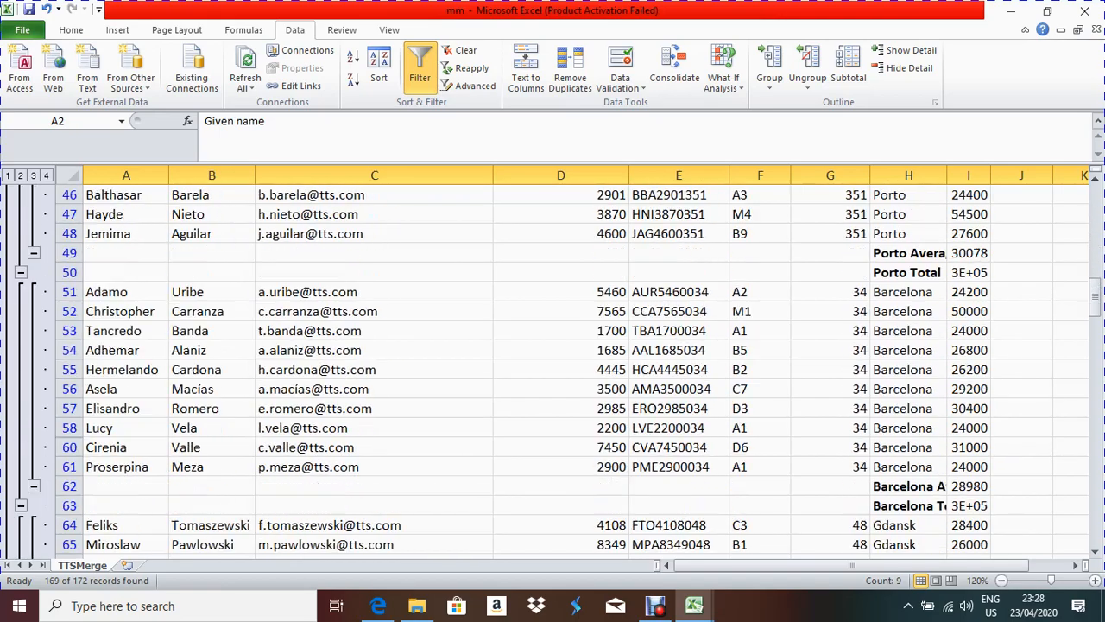
pyautogui.scroll(-9, 578, 371)
pyautogui.scroll(11, 578, 371)
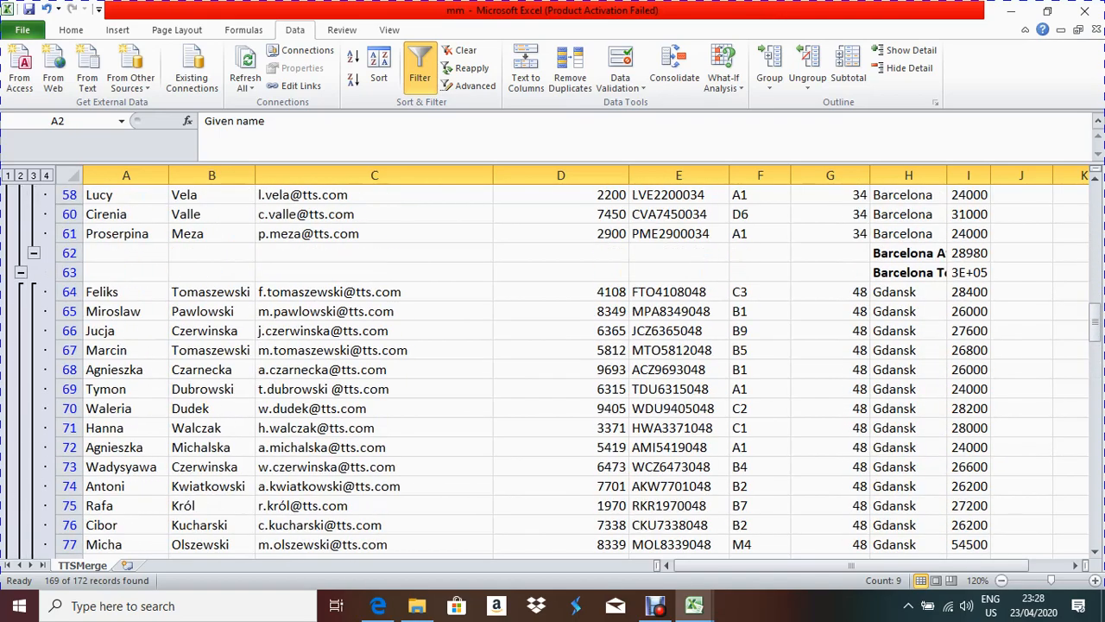
pyautogui.scroll(-20, 579, 371)
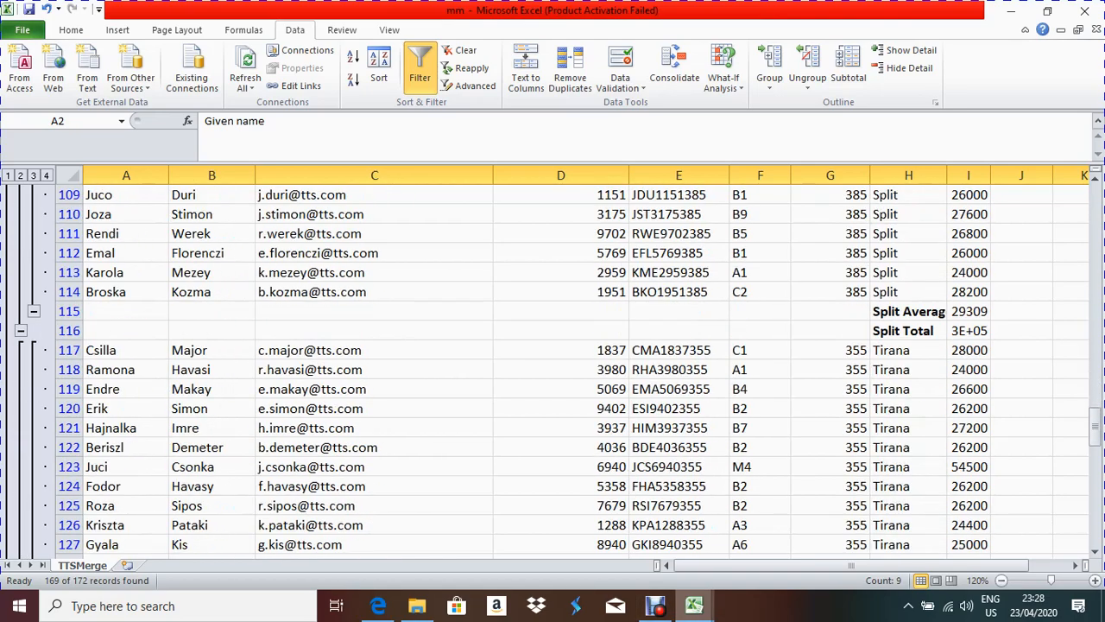
pyautogui.click(378, 605)
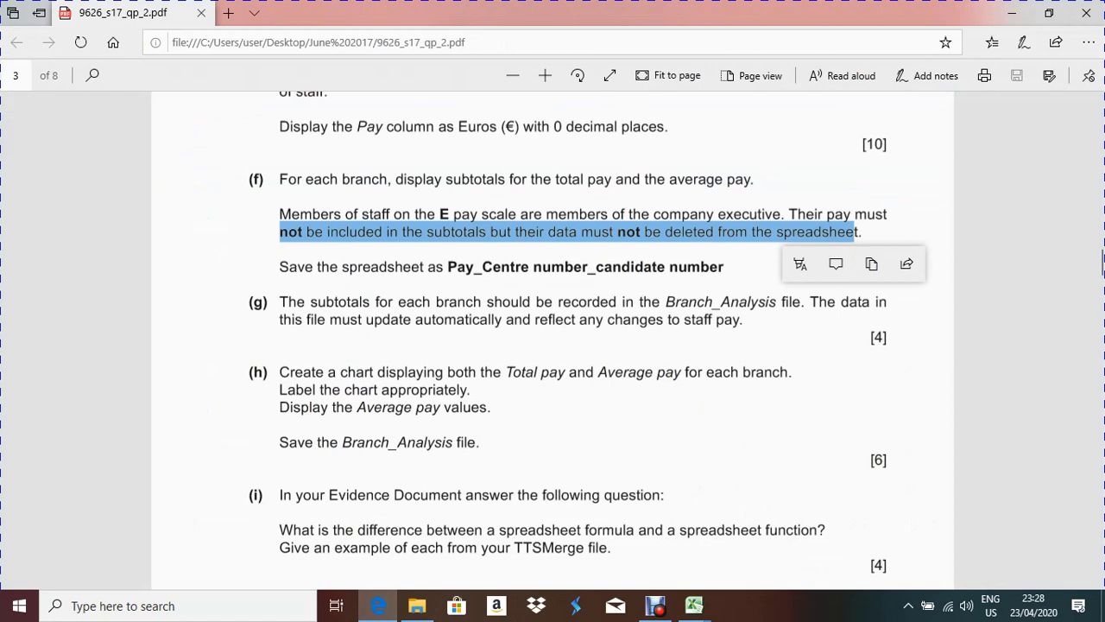
pyautogui.press('Escape')
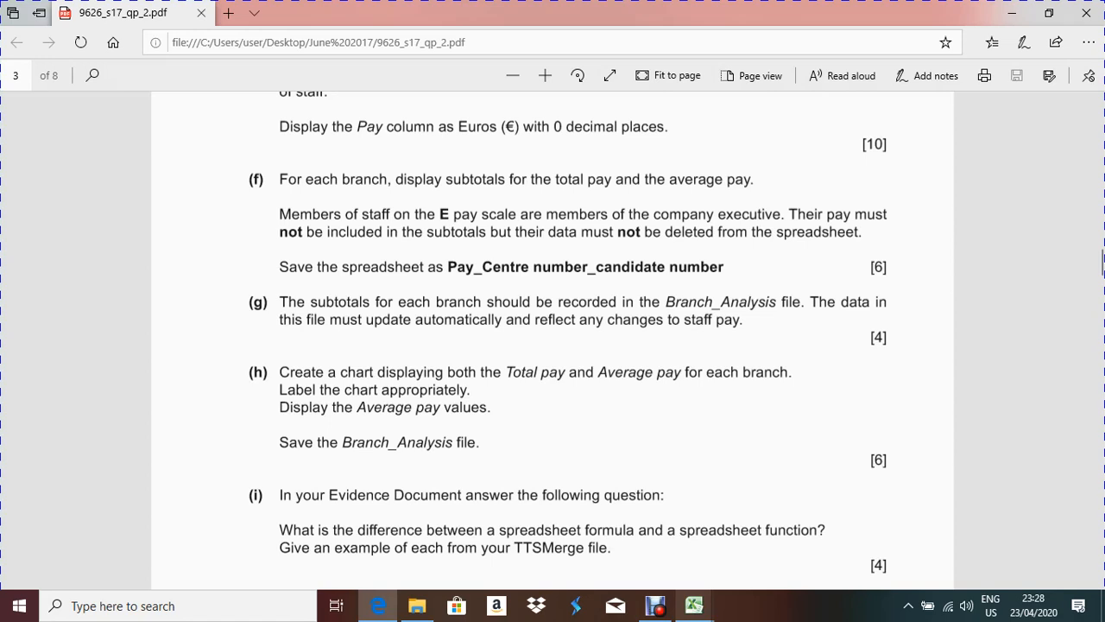
pyautogui.moveTo(693, 606)
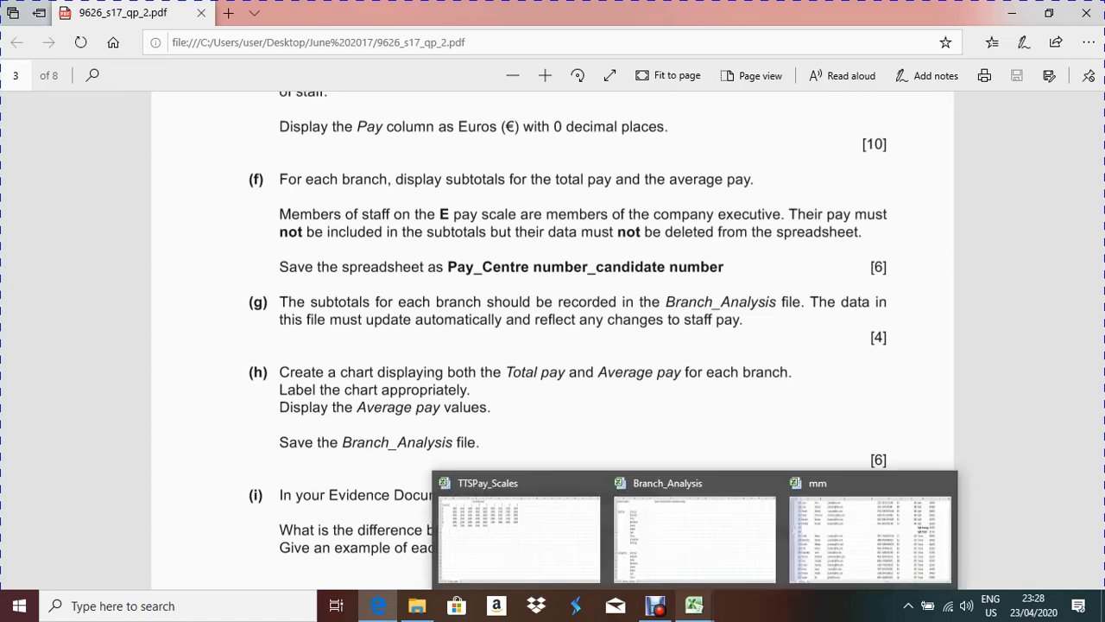
# Step: Select Antwerp's Total Pay cell in the Branch_Analysis workbook
pyautogui.click(695, 535)
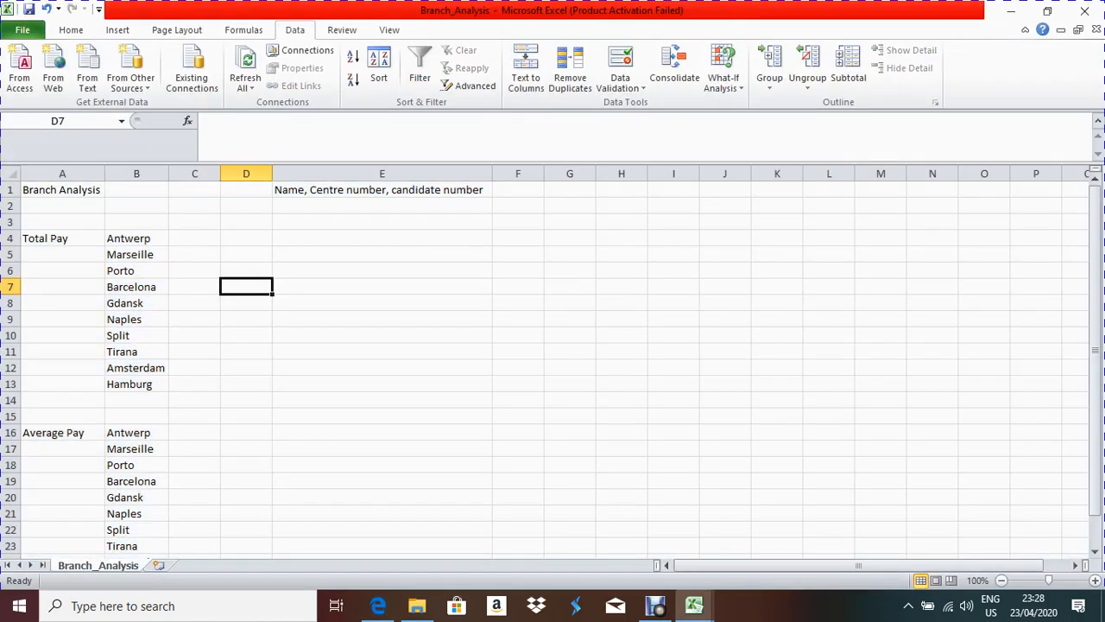
pyautogui.click(62, 238)
pyautogui.click(194, 238)
pyautogui.click(63, 255)
pyautogui.click(136, 255)
pyautogui.click(195, 238)
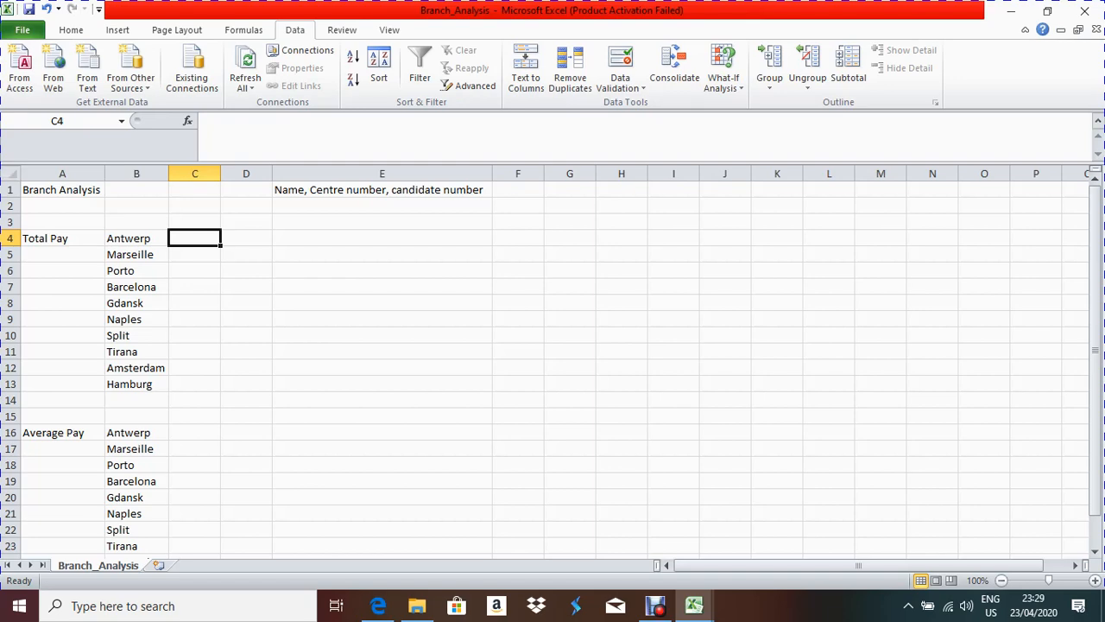
# Step: Inspect the Antwerp Total subtotal in cell I21 of the mm workbook
pyautogui.click(694, 605)
pyautogui.click(871, 535)
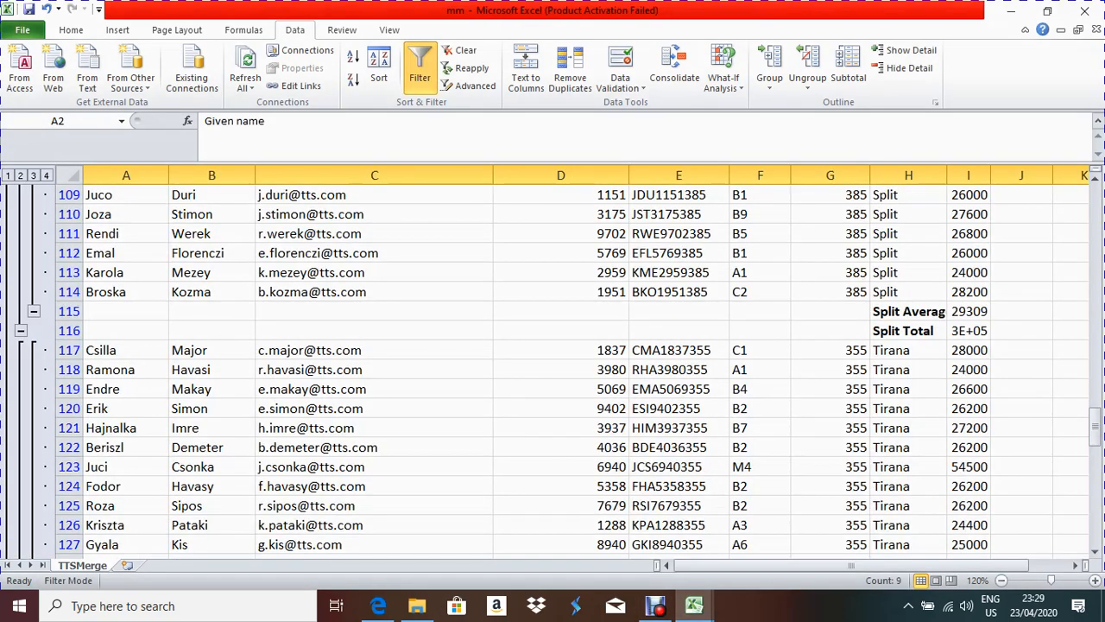
pyautogui.scroll(7, 553, 363)
pyautogui.scroll(20, 553, 362)
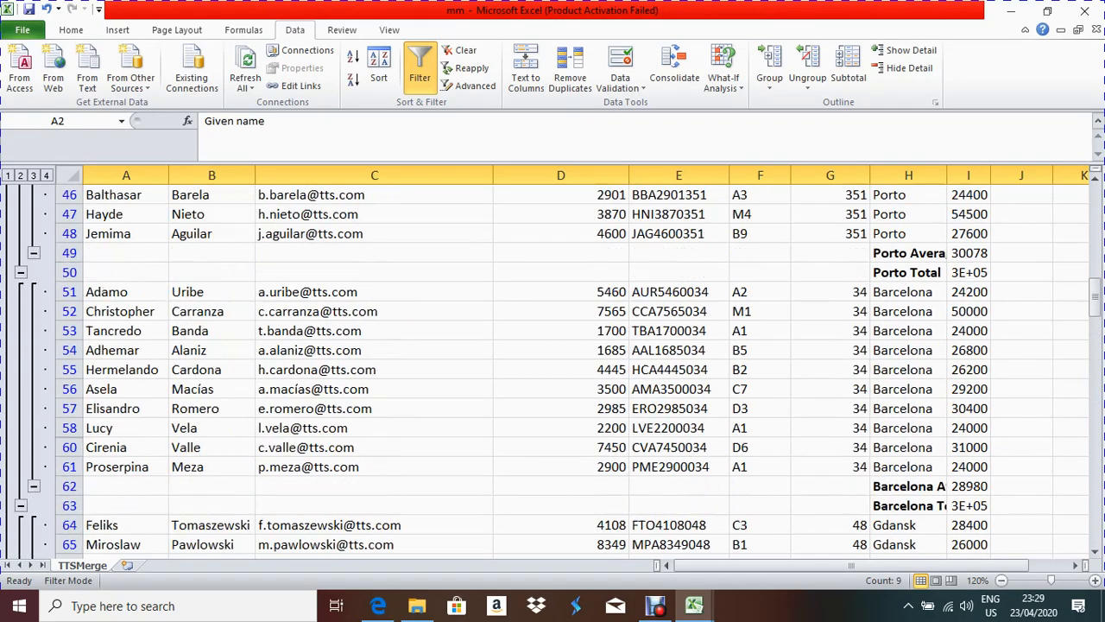
pyautogui.scroll(-6, 552, 371)
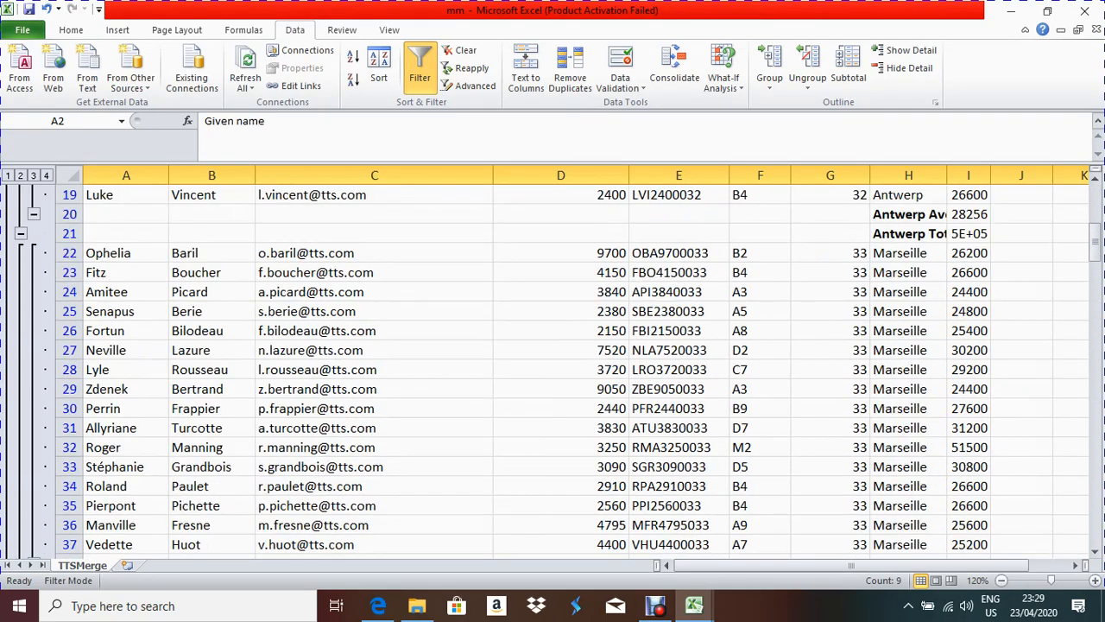
pyautogui.scroll(1, 553, 371)
pyautogui.click(968, 292)
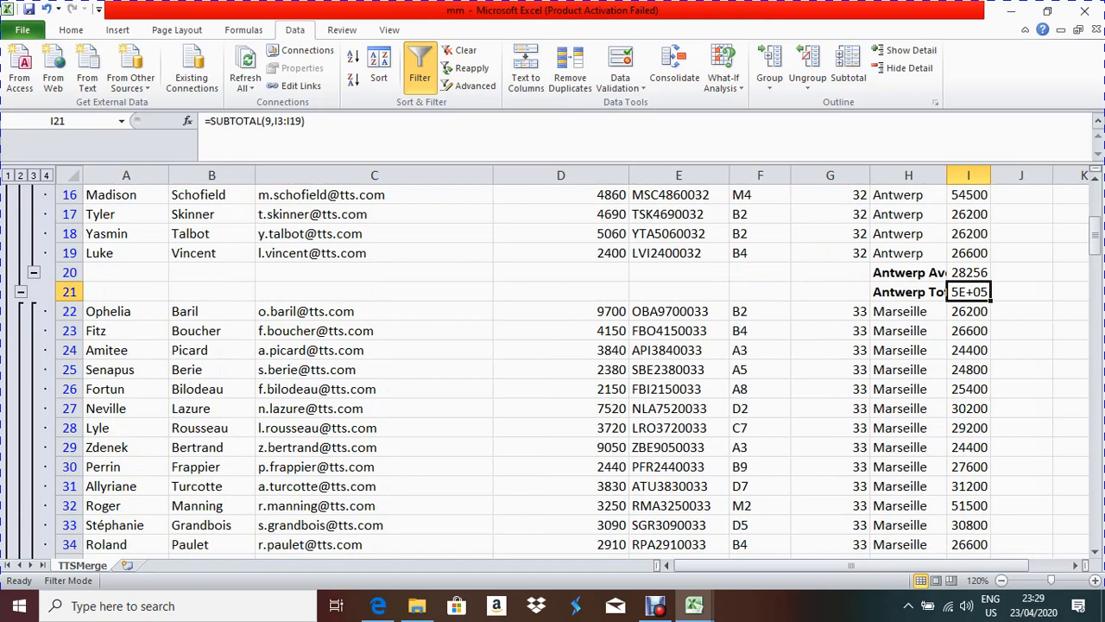
pyautogui.moveTo(694, 605)
pyautogui.click(695, 535)
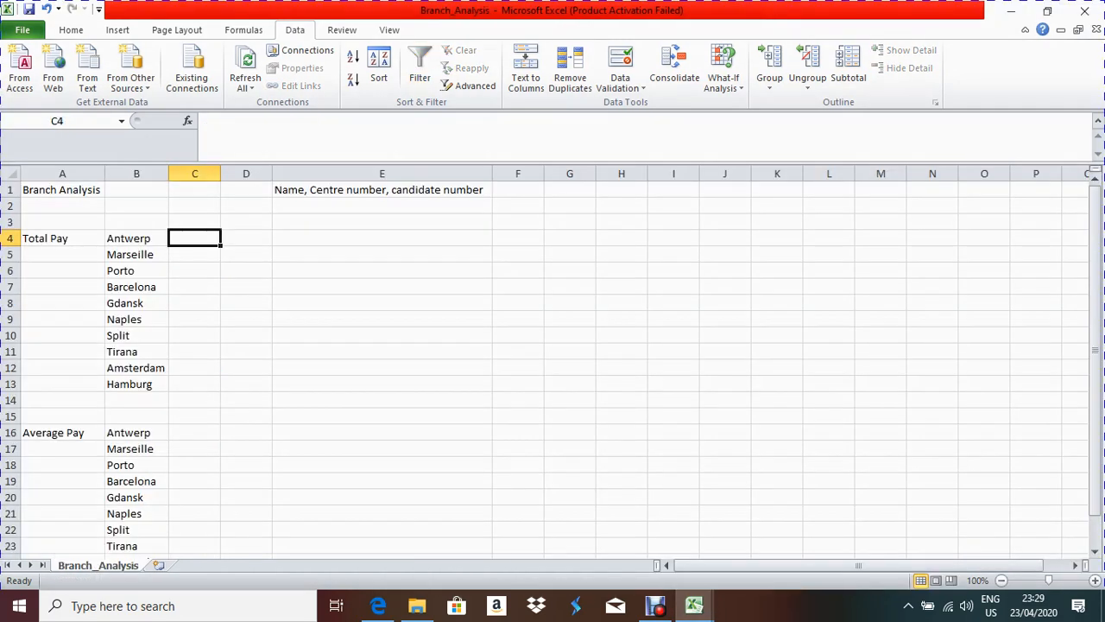
# Step: Link Antwerp and Marseille Total Pay to mm workbook cells I21 and I39
pyautogui.write('=')
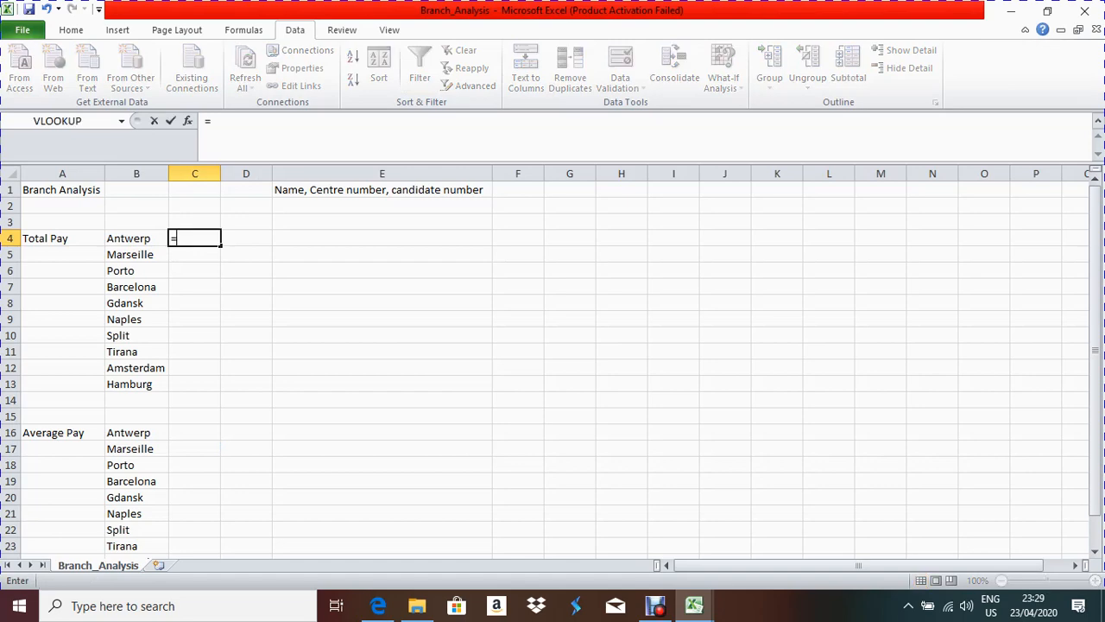
pyautogui.moveTo(694, 605)
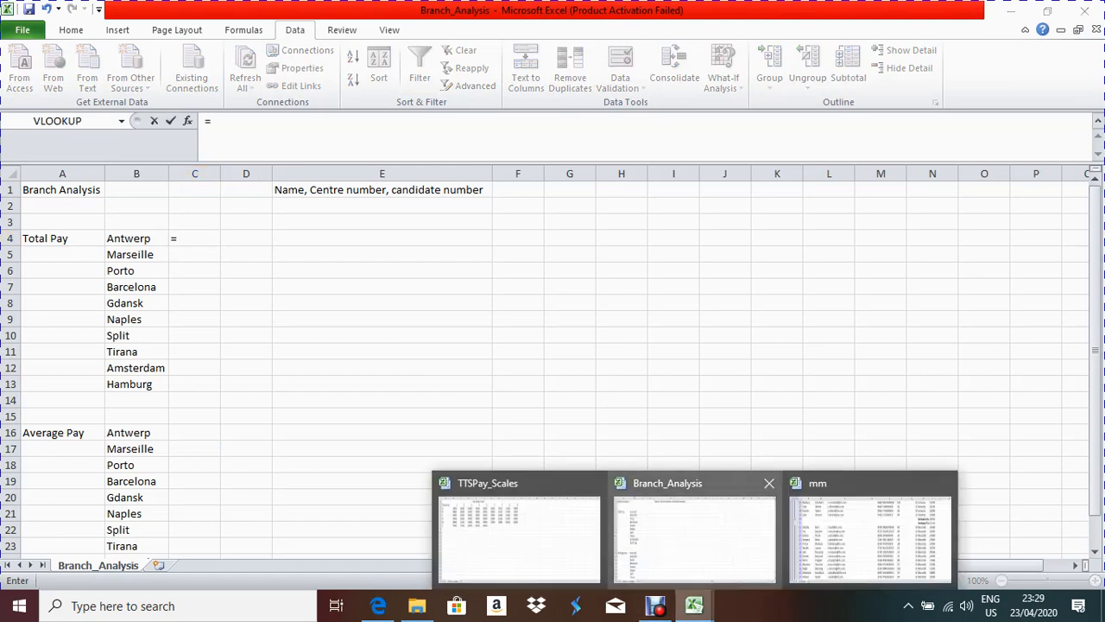
pyautogui.click(871, 535)
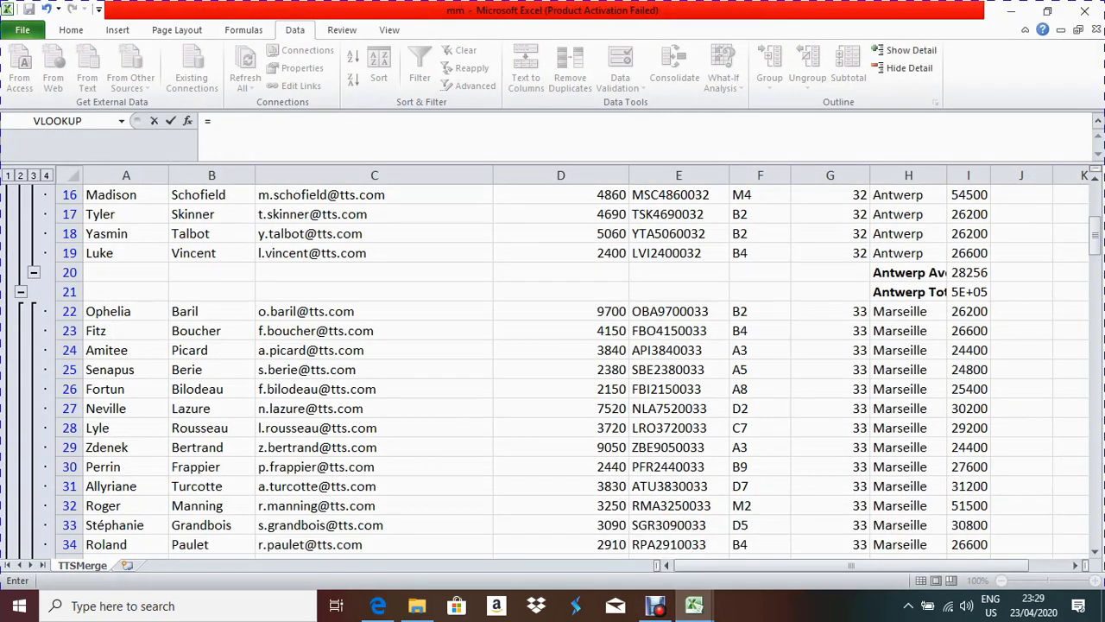
pyautogui.click(968, 292)
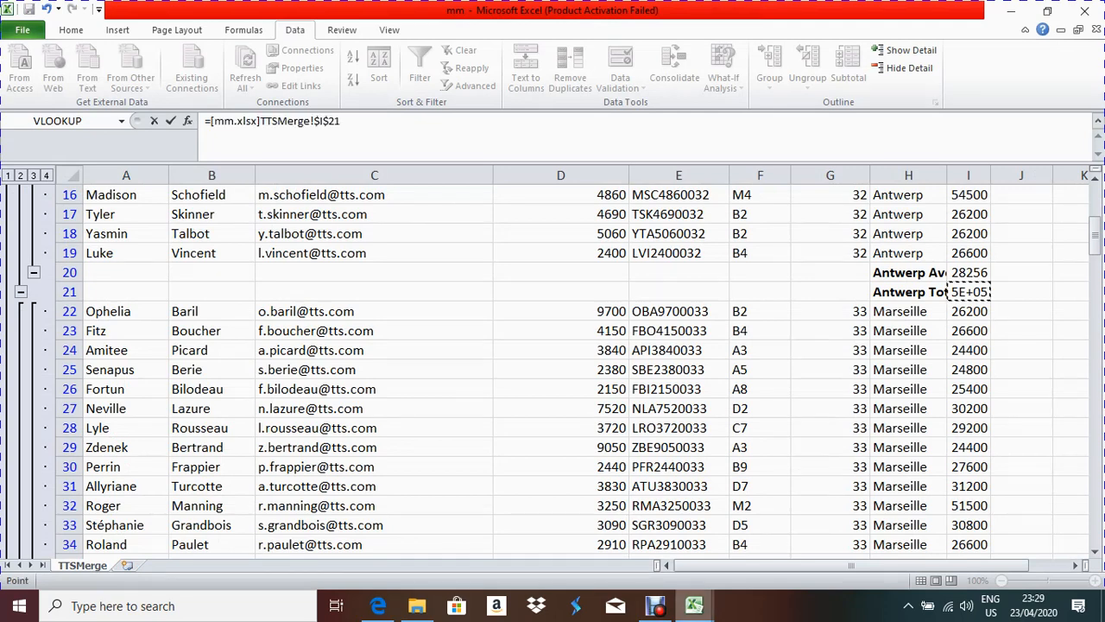
pyautogui.moveTo(695, 604)
pyautogui.click(695, 531)
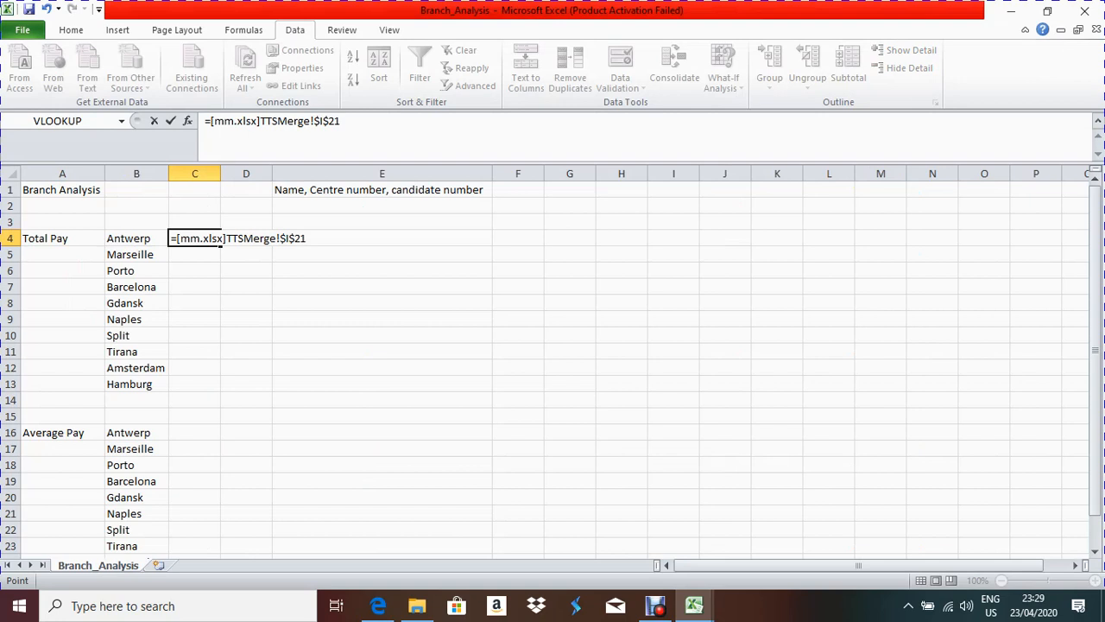
pyautogui.press('Return')
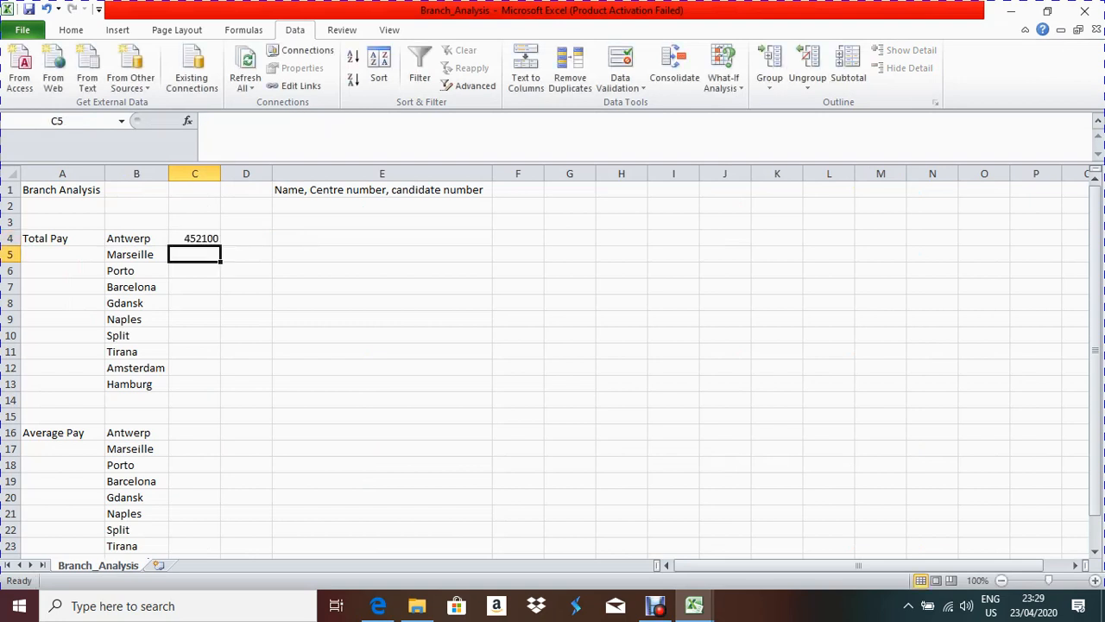
pyautogui.write('=')
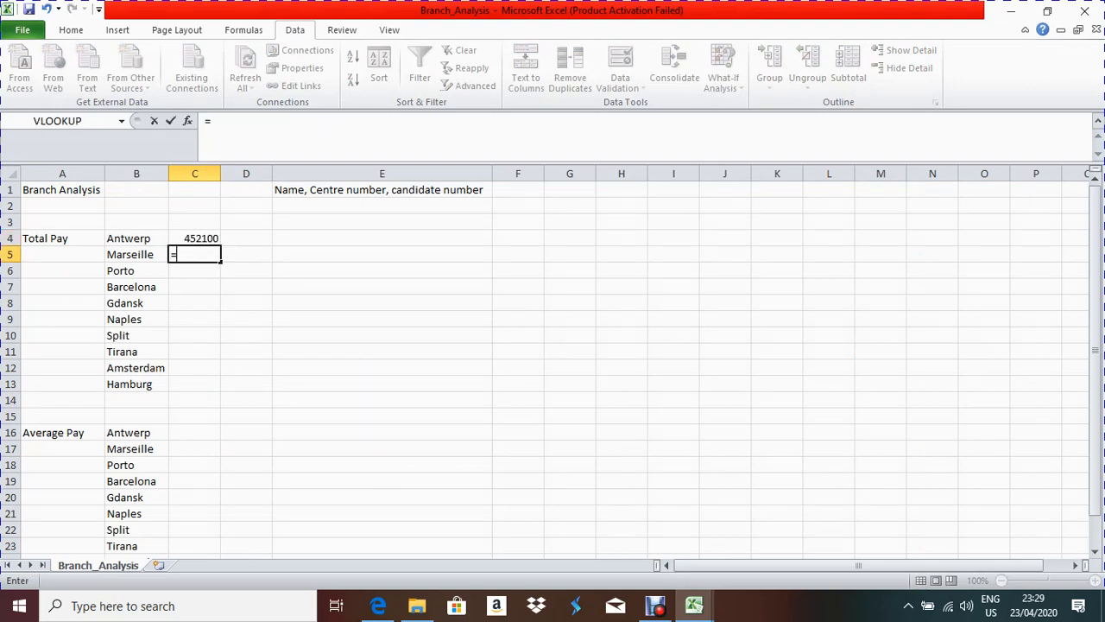
pyautogui.click(694, 606)
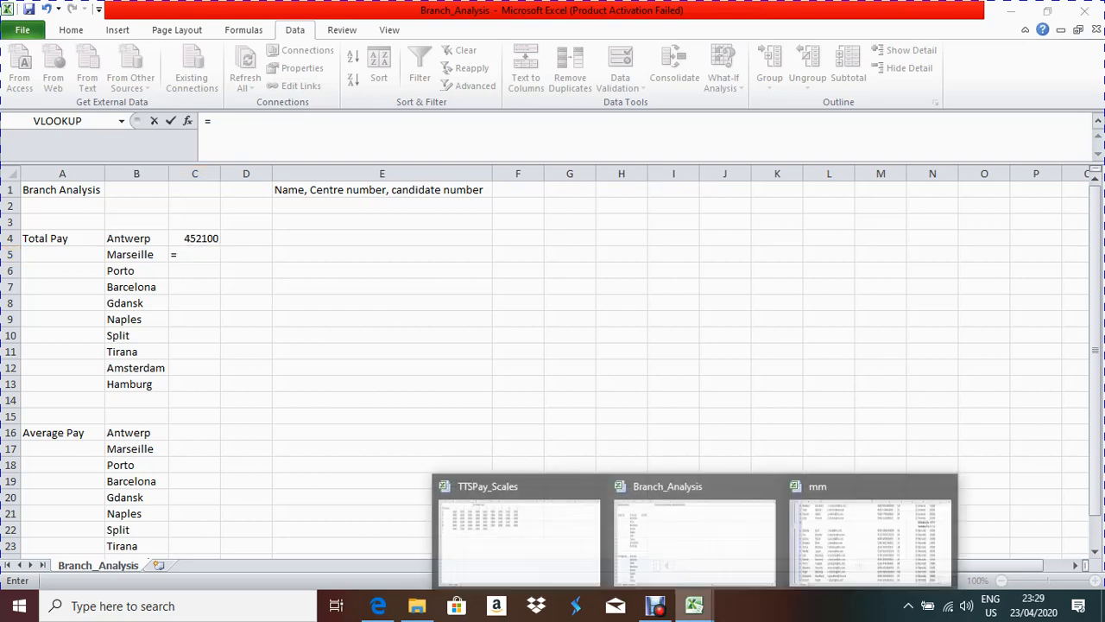
pyautogui.click(871, 531)
pyautogui.scroll(-3, 552, 363)
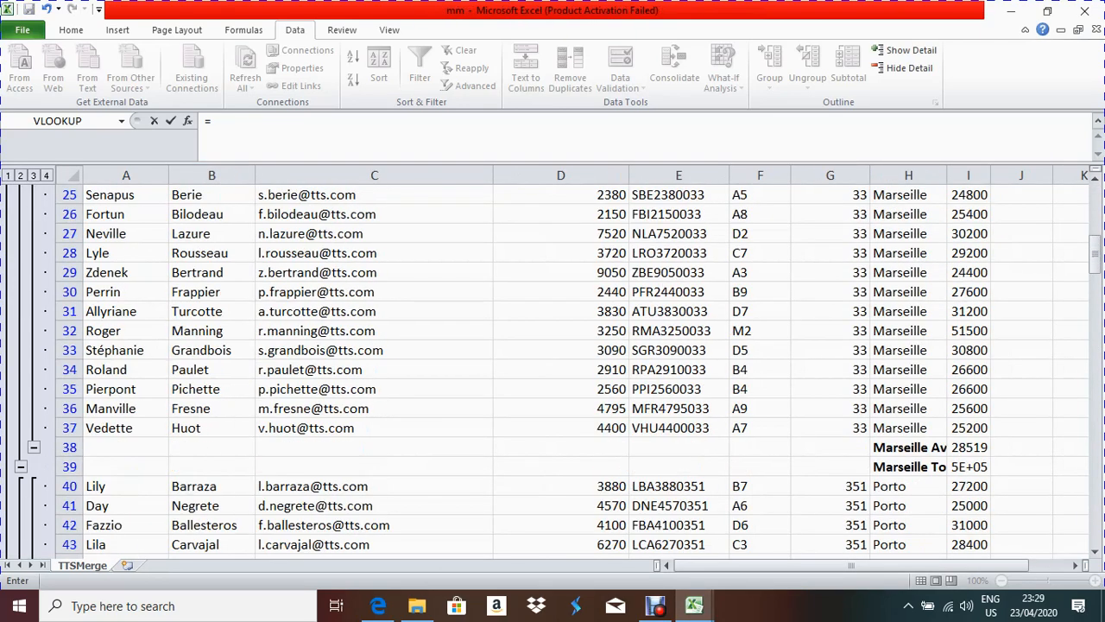
pyautogui.click(968, 467)
pyautogui.press('Return')
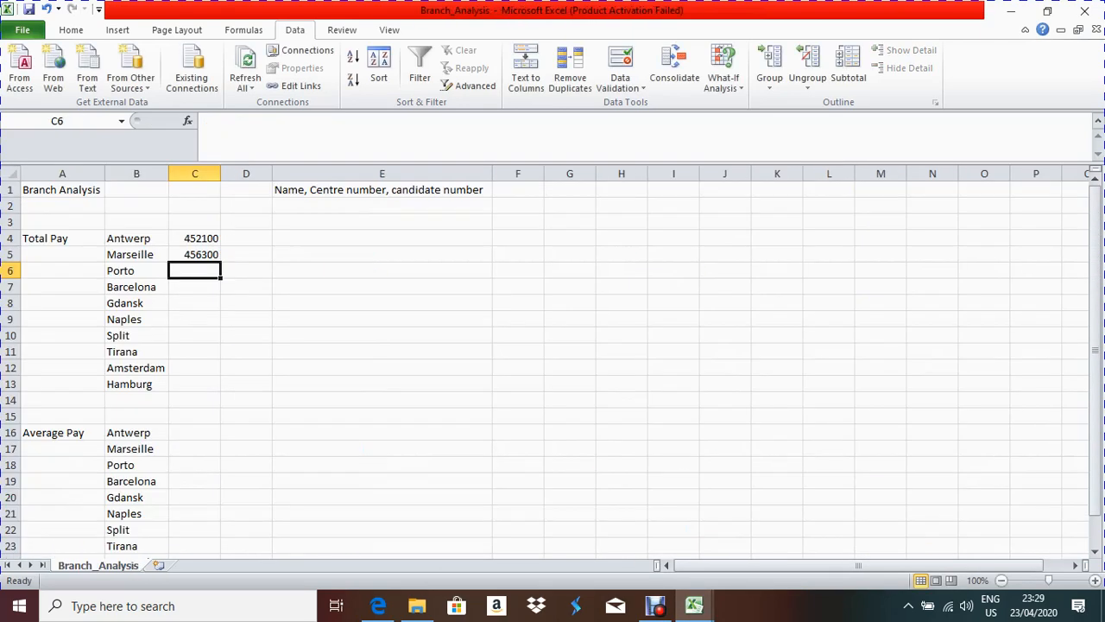
# Step: Link Porto's Total Pay to the Porto Total in mm cell I50
pyautogui.write('=')
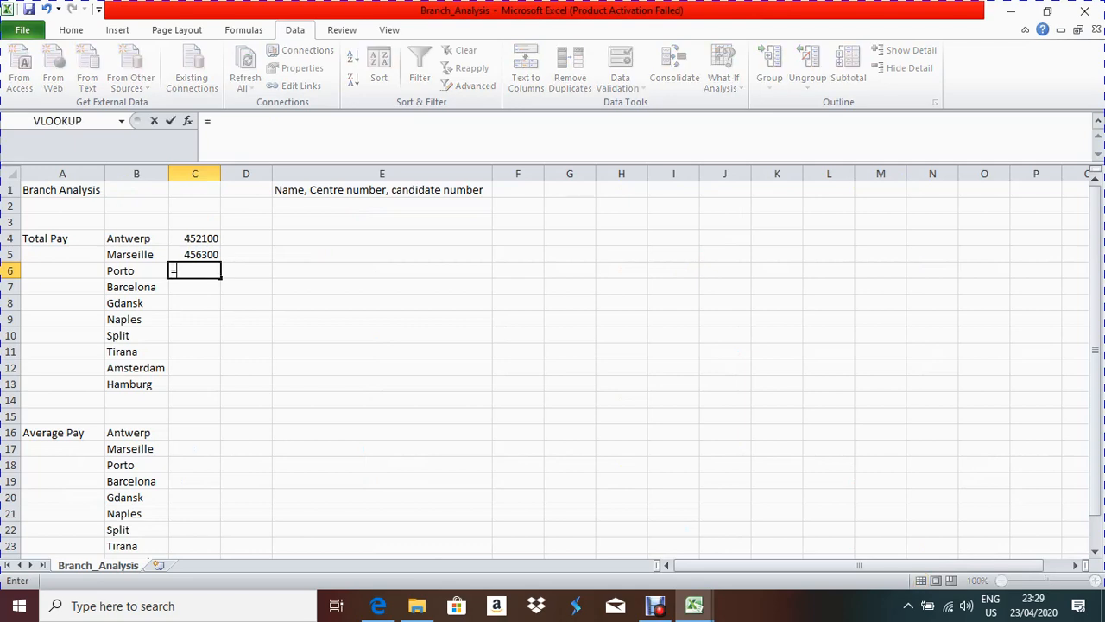
pyautogui.moveTo(694, 606)
pyautogui.click(870, 531)
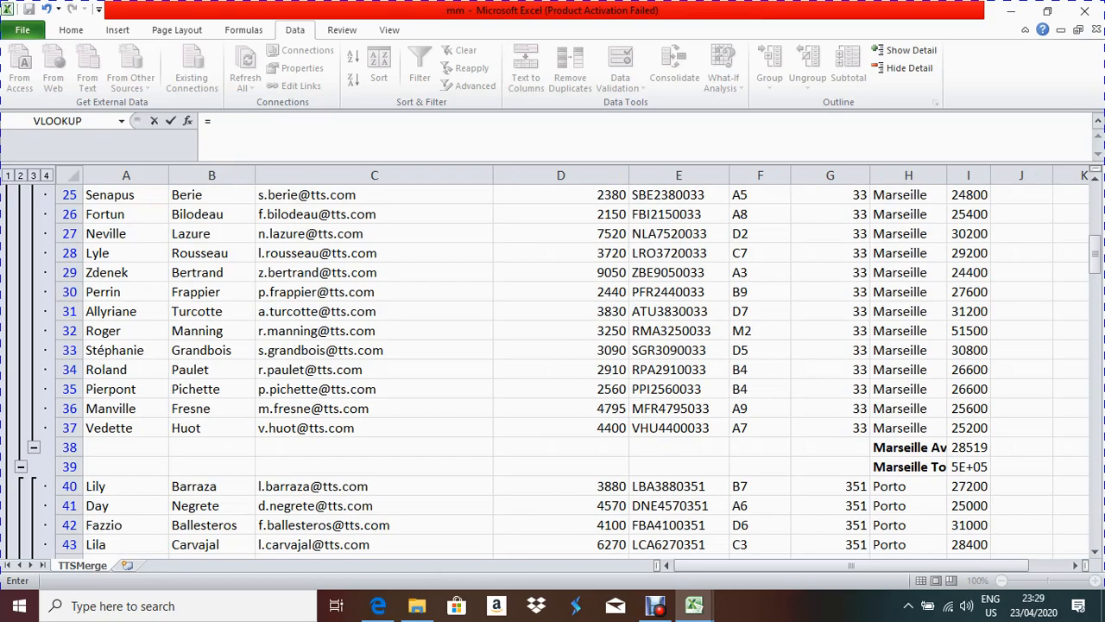
pyautogui.scroll(-4, 553, 372)
pyautogui.click(969, 447)
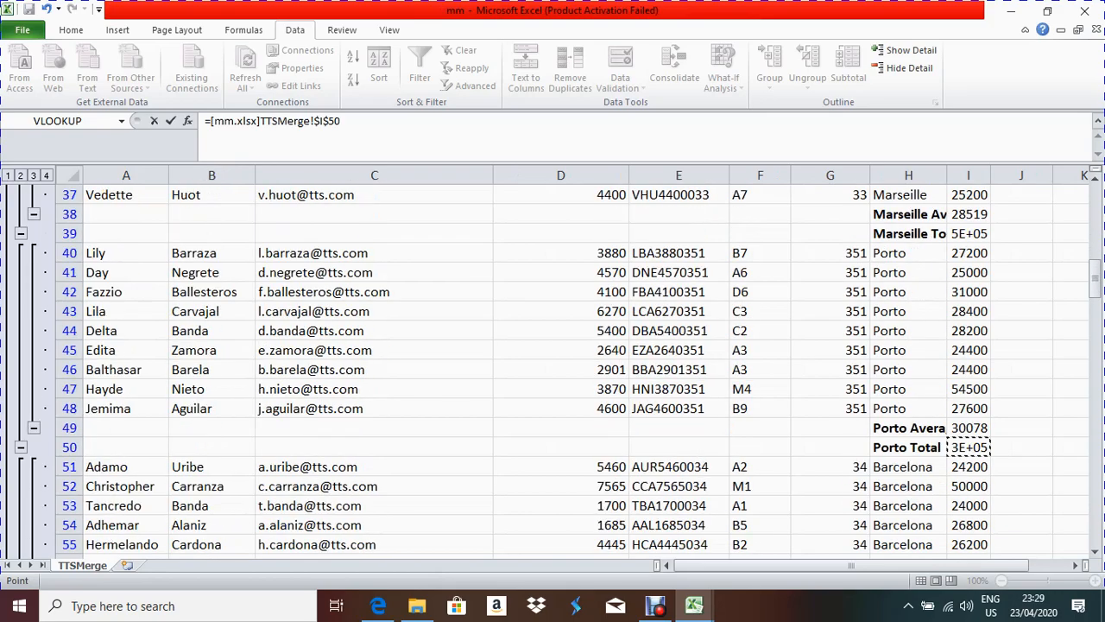
pyautogui.press('Return')
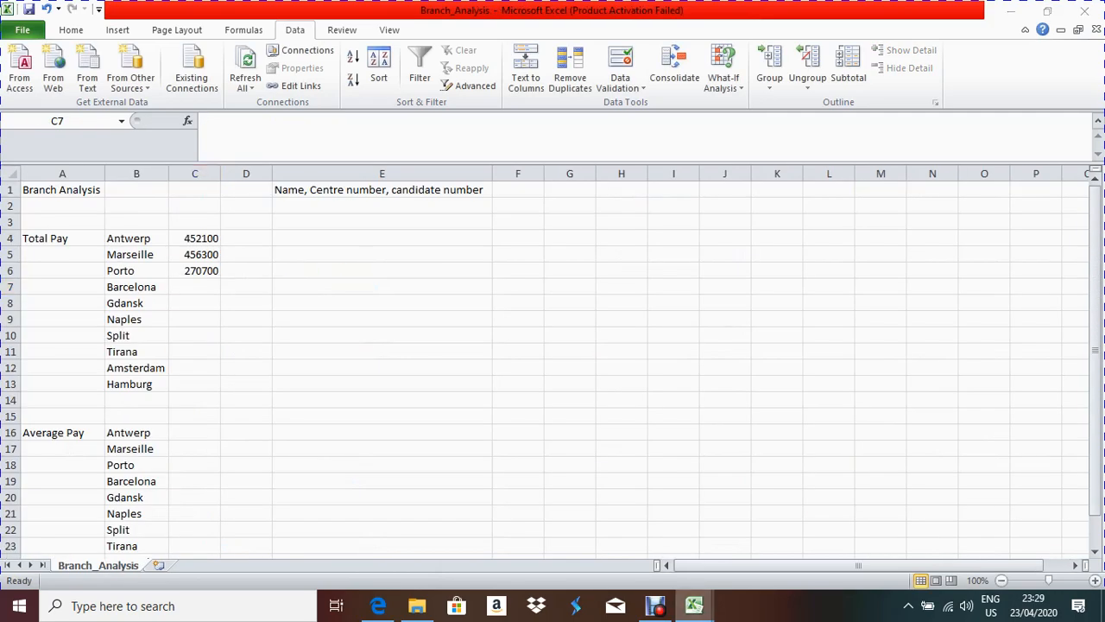
# Step: Link Barcelona and Gdansk Total Pay to mm cells I63 and I85
pyautogui.moveTo(694, 605)
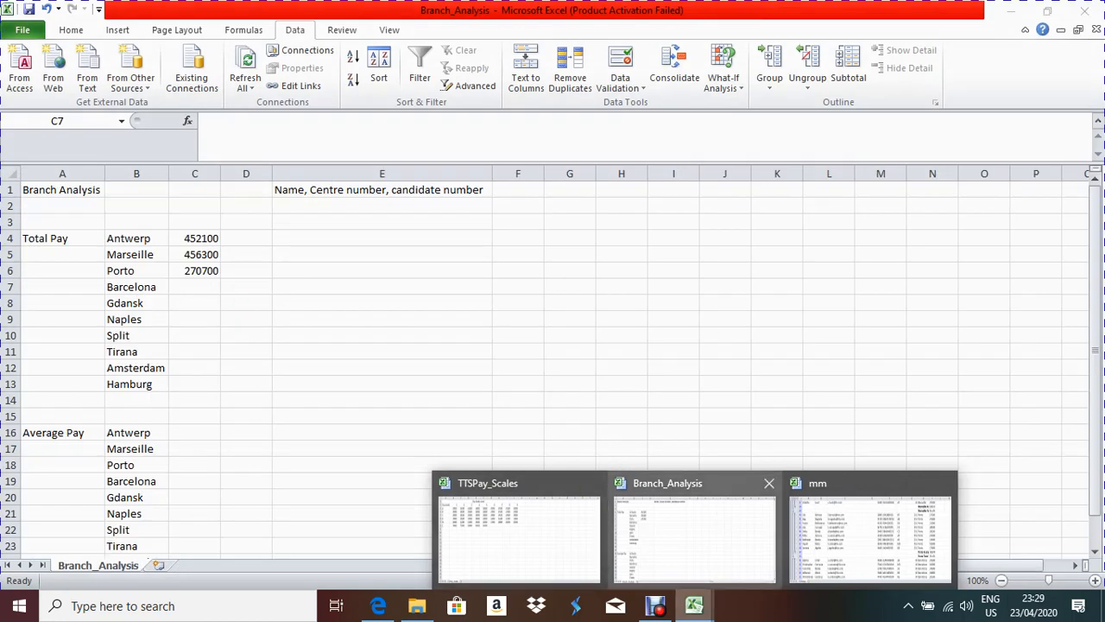
pyautogui.click(695, 539)
pyautogui.write('=')
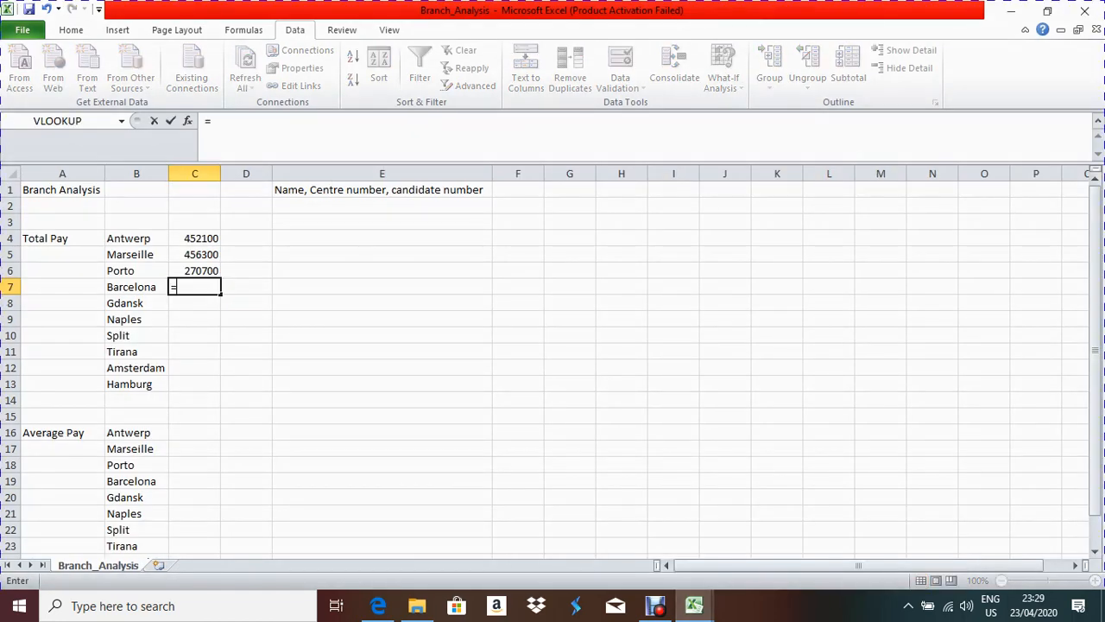
pyautogui.moveTo(693, 606)
pyautogui.click(871, 539)
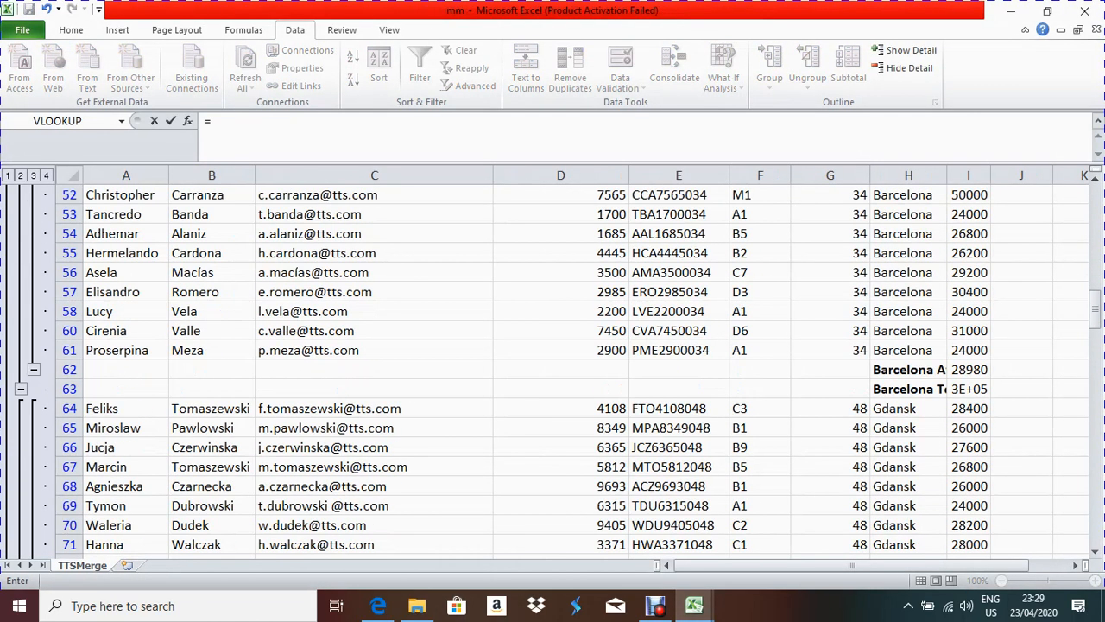
pyautogui.scroll(3, 553, 363)
pyautogui.scroll(-2, 553, 363)
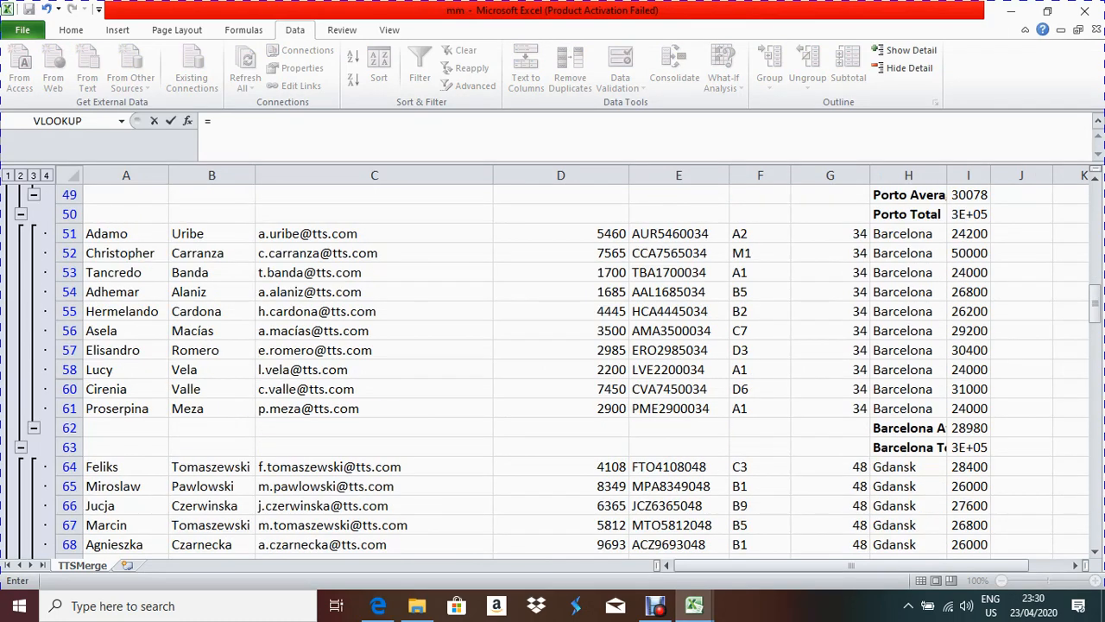
pyautogui.click(969, 446)
pyautogui.press('Return')
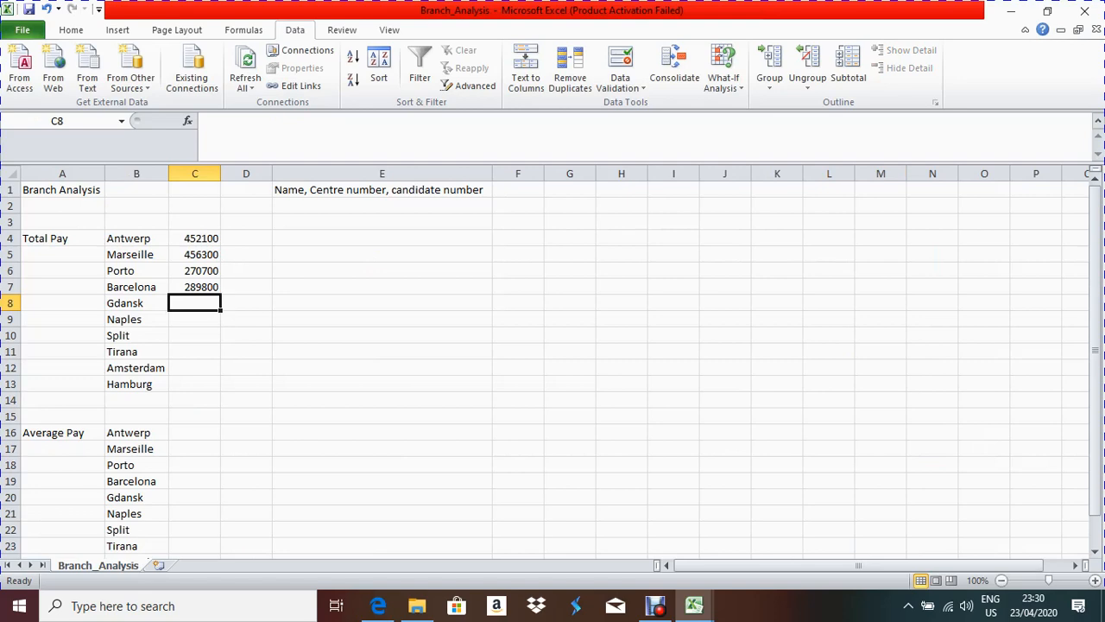
pyautogui.write('=')
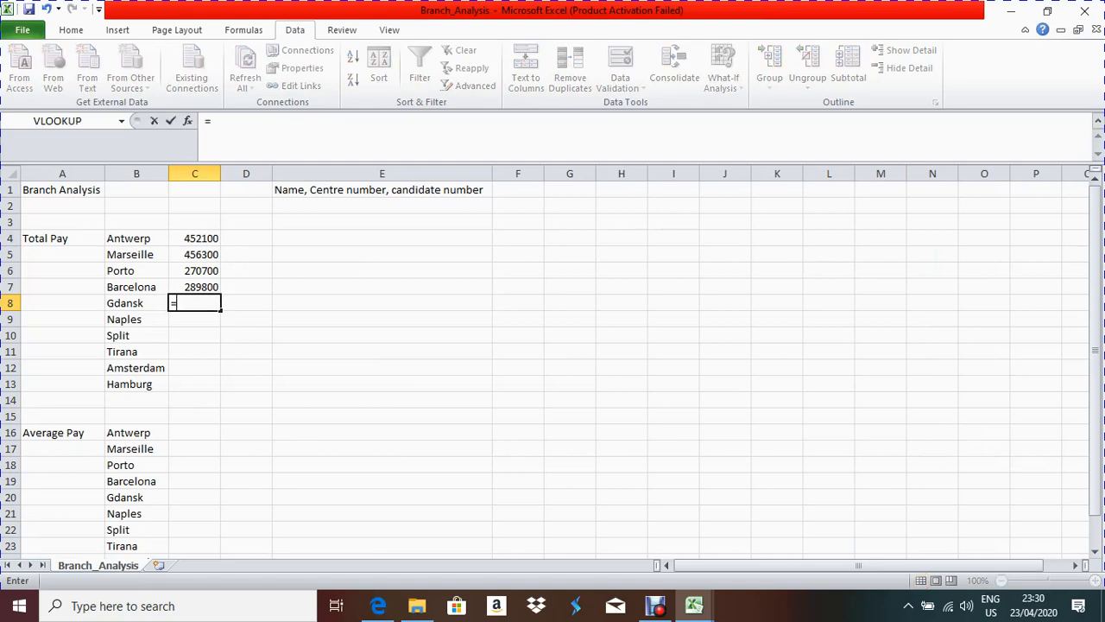
pyautogui.moveTo(694, 606)
pyautogui.click(870, 535)
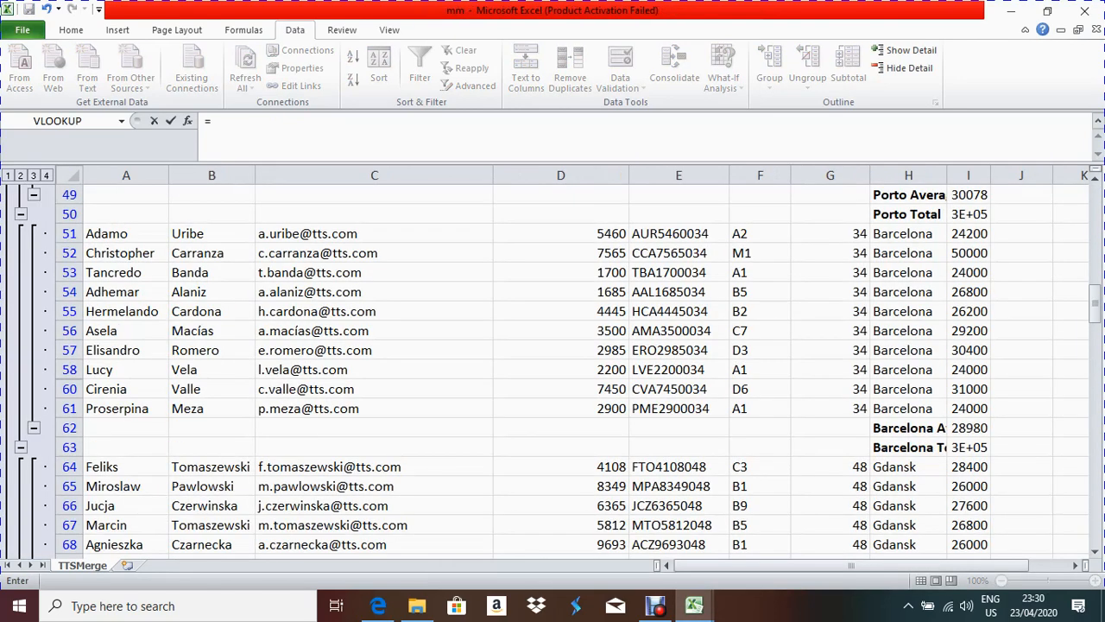
pyautogui.scroll(-8, 552, 372)
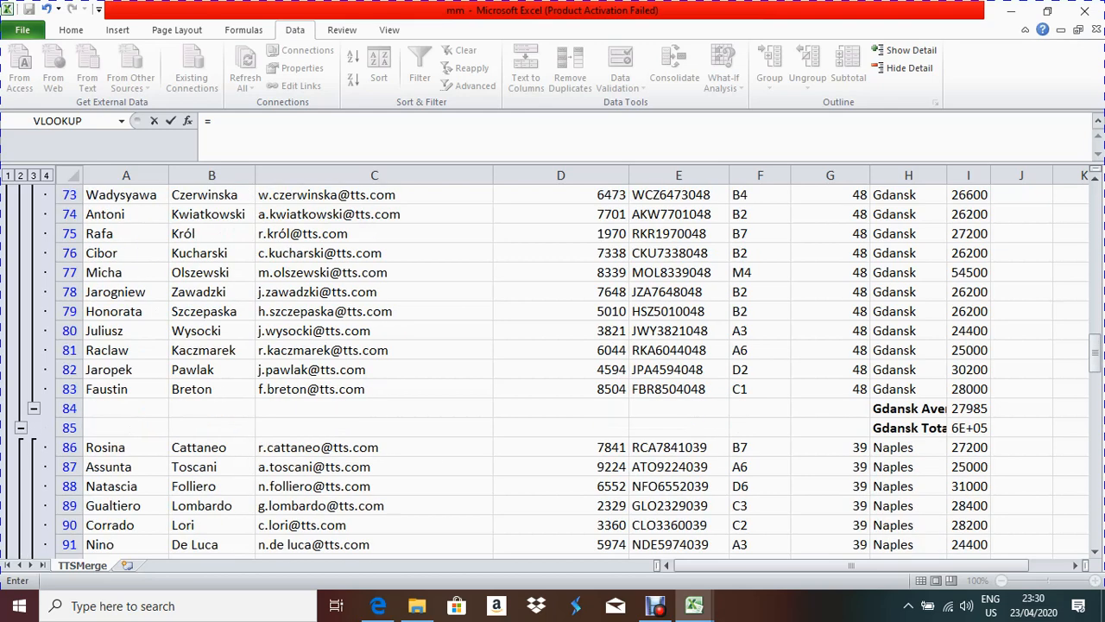
pyautogui.click(968, 427)
pyautogui.press('Return')
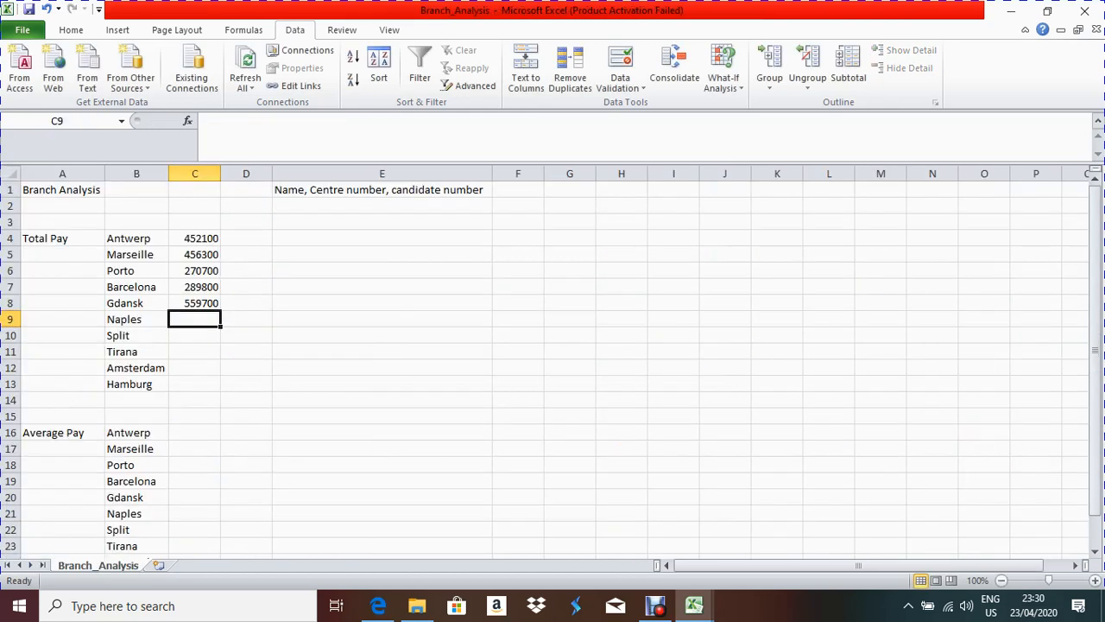
# Step: Link Naples's Total Pay in C9 to the mm workbook's Naples Total in I102
pyautogui.click(194, 336)
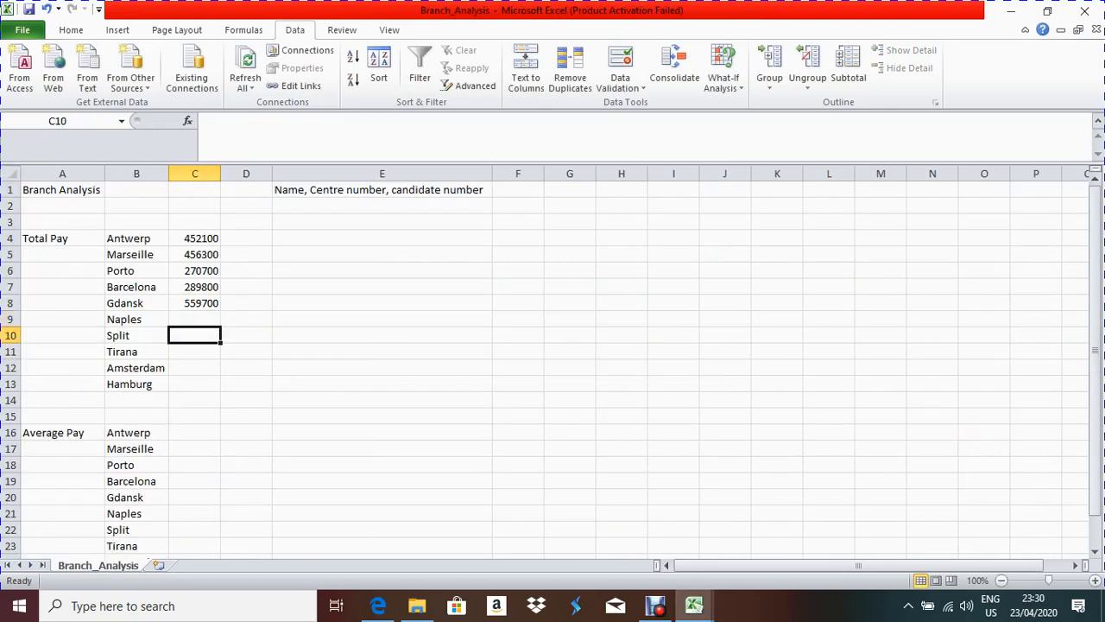
pyautogui.moveTo(694, 606)
pyautogui.write('=')
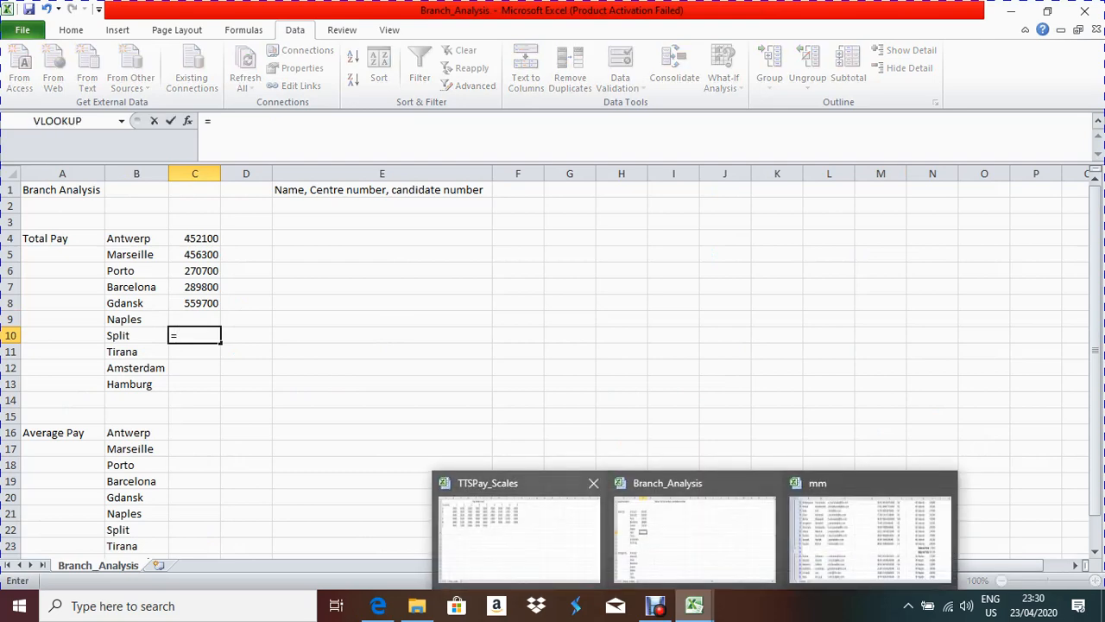
pyautogui.press('Up')
pyautogui.write('=')
pyautogui.press('BackSpace')
pyautogui.press('BackSpace')
pyautogui.press('BackSpace')
pyautogui.press('BackSpace')
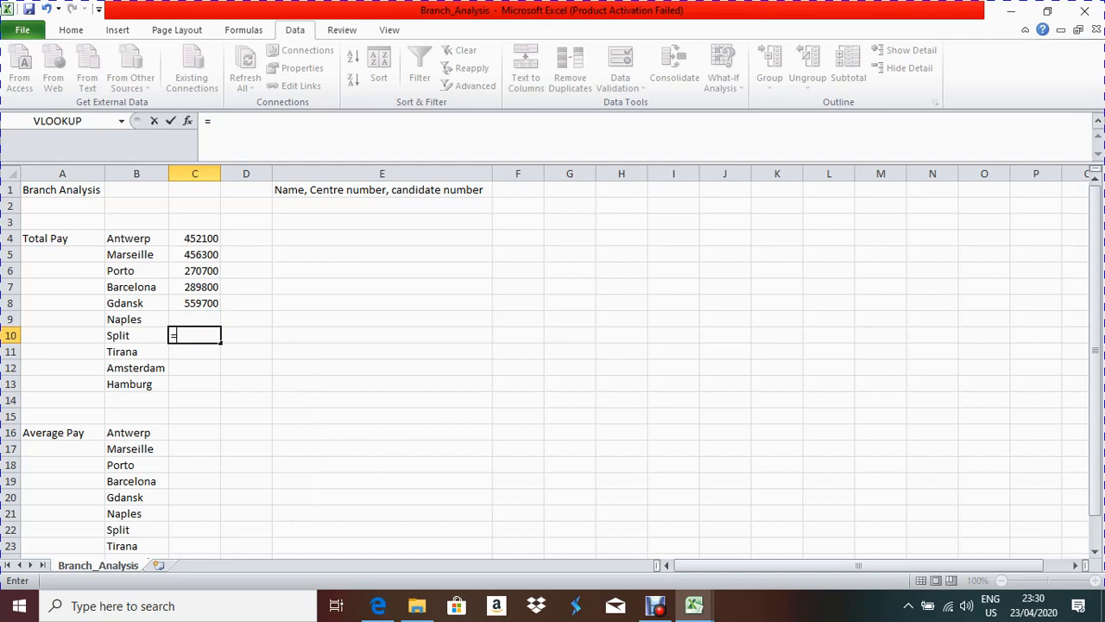
pyautogui.press('Up')
pyautogui.write('=')
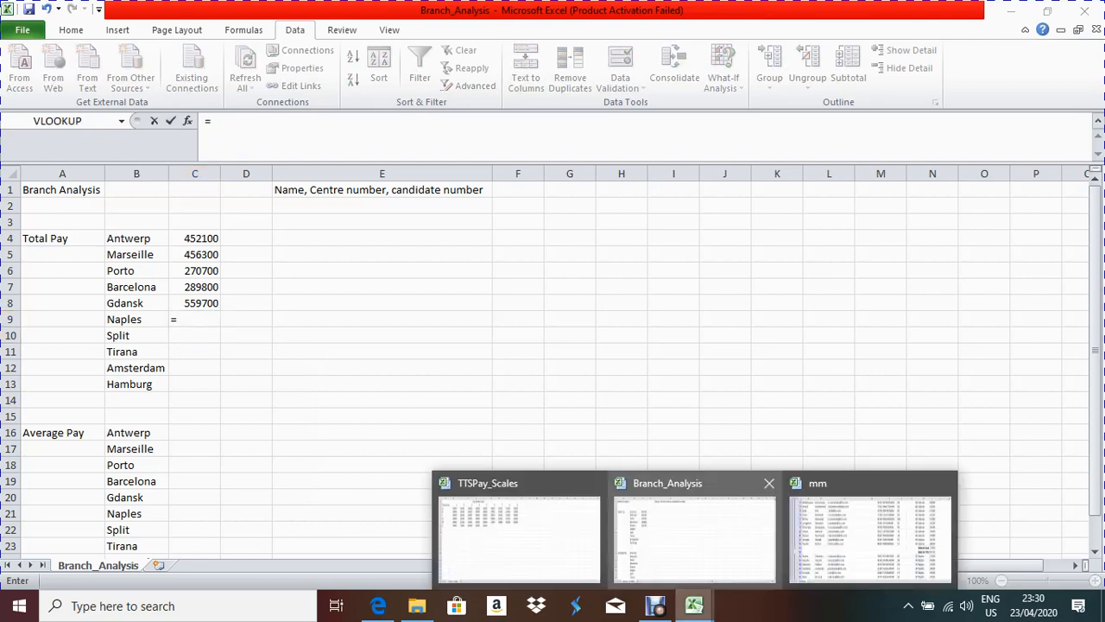
pyautogui.click(872, 531)
pyautogui.scroll(-5, 552, 363)
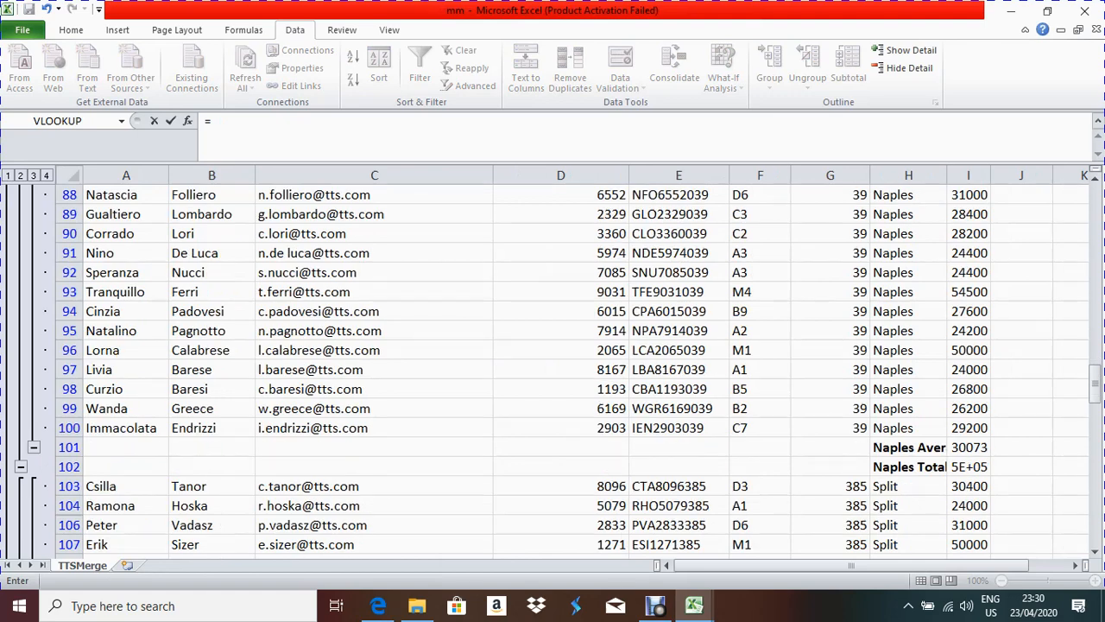
pyautogui.click(968, 467)
pyautogui.press('Return')
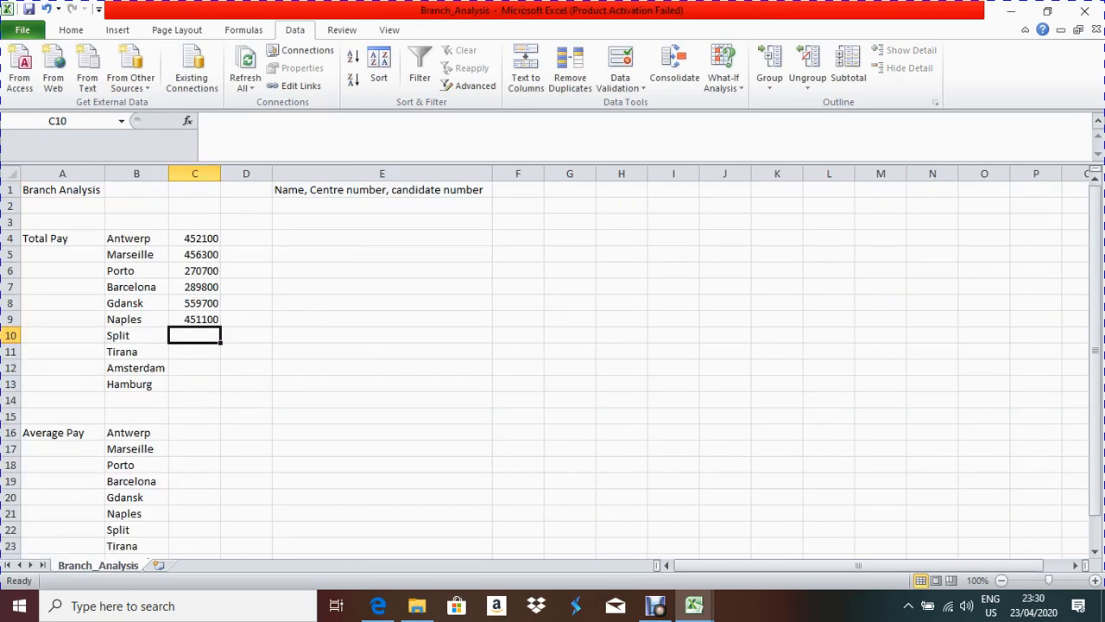
# Step: Link Split and Tirana Total Pay to mm cells I116 and I135
pyautogui.write('=')
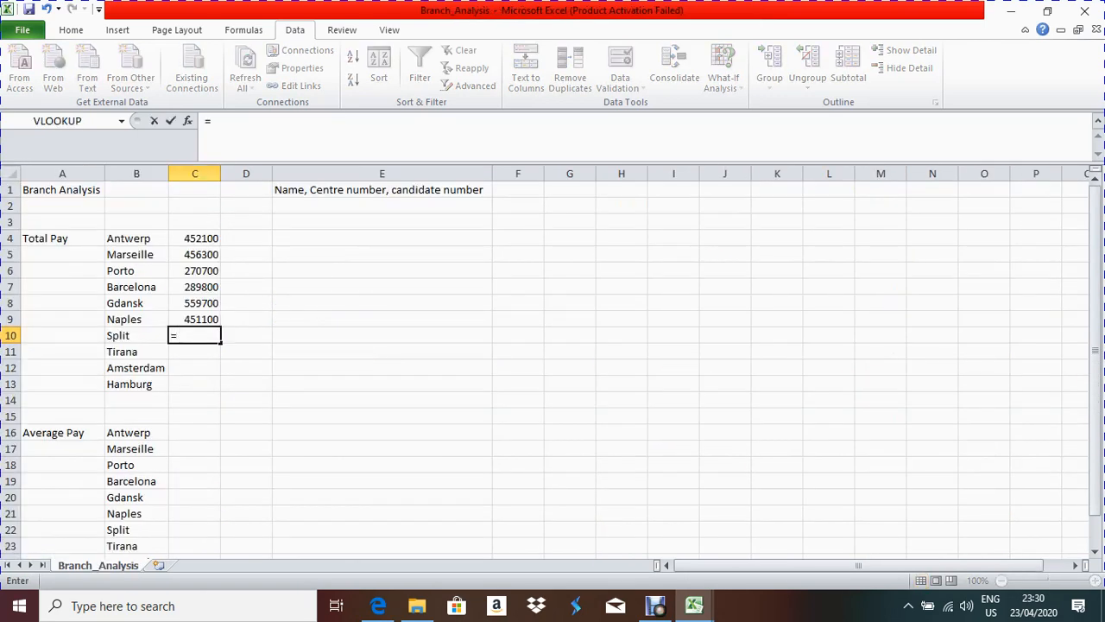
pyautogui.moveTo(694, 605)
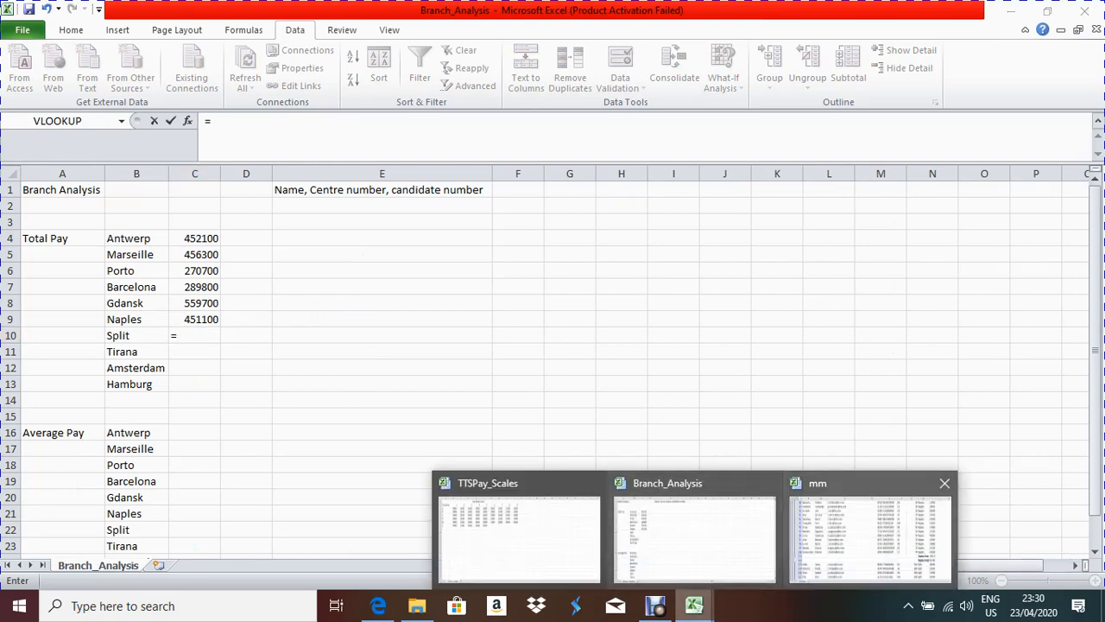
pyautogui.click(870, 537)
pyautogui.scroll(-6, 553, 363)
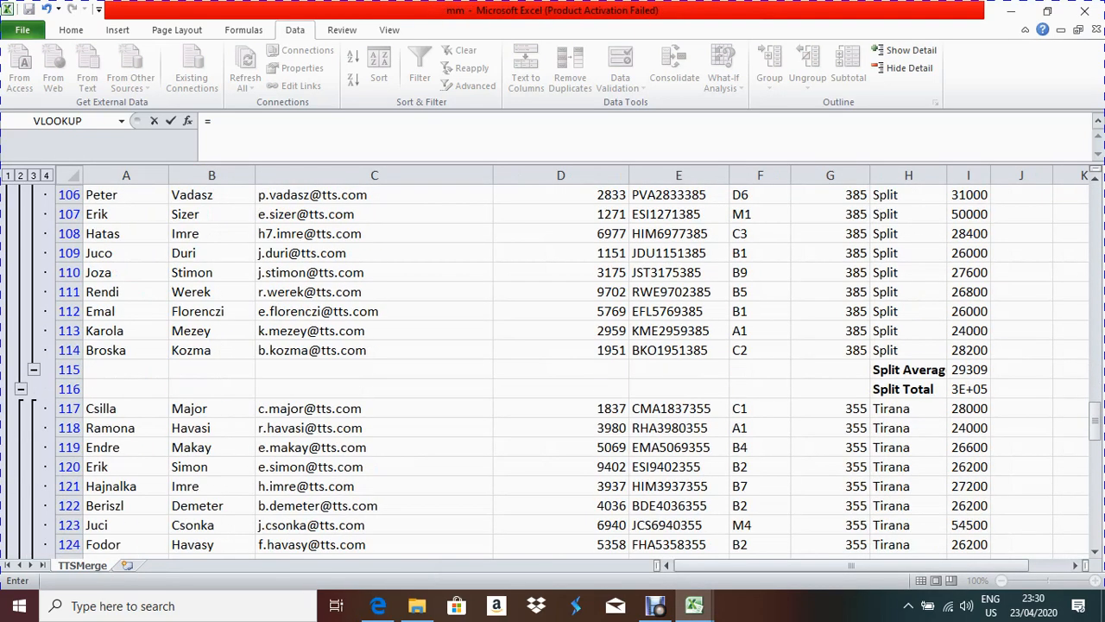
pyautogui.click(968, 388)
pyautogui.press('Return')
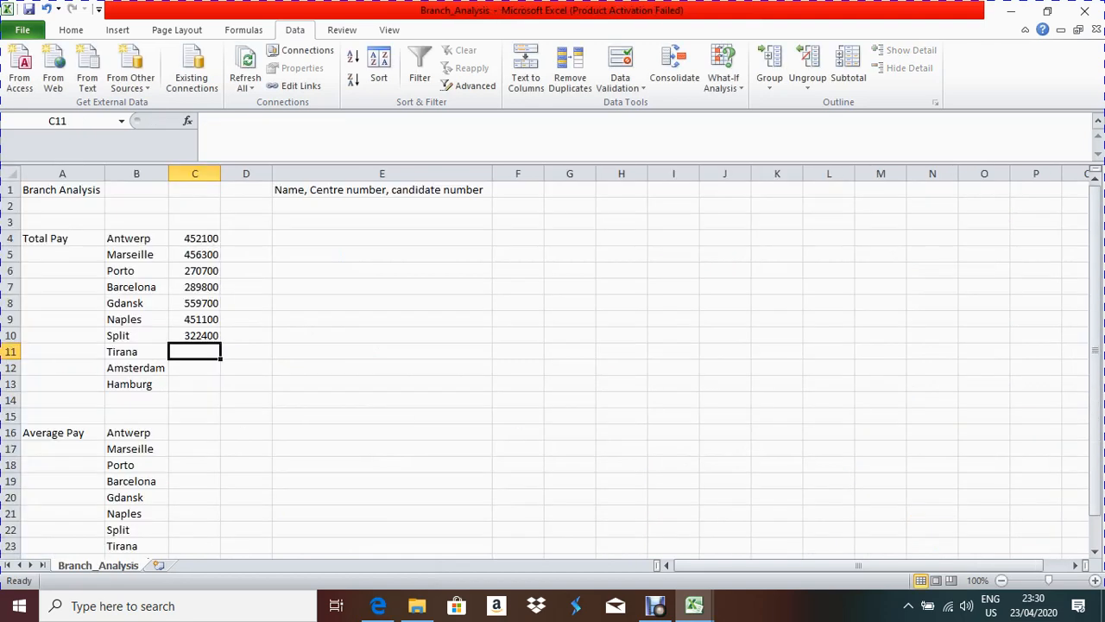
pyautogui.write('=')
pyautogui.click(694, 605)
pyautogui.click(875, 531)
pyautogui.scroll(-5, 553, 372)
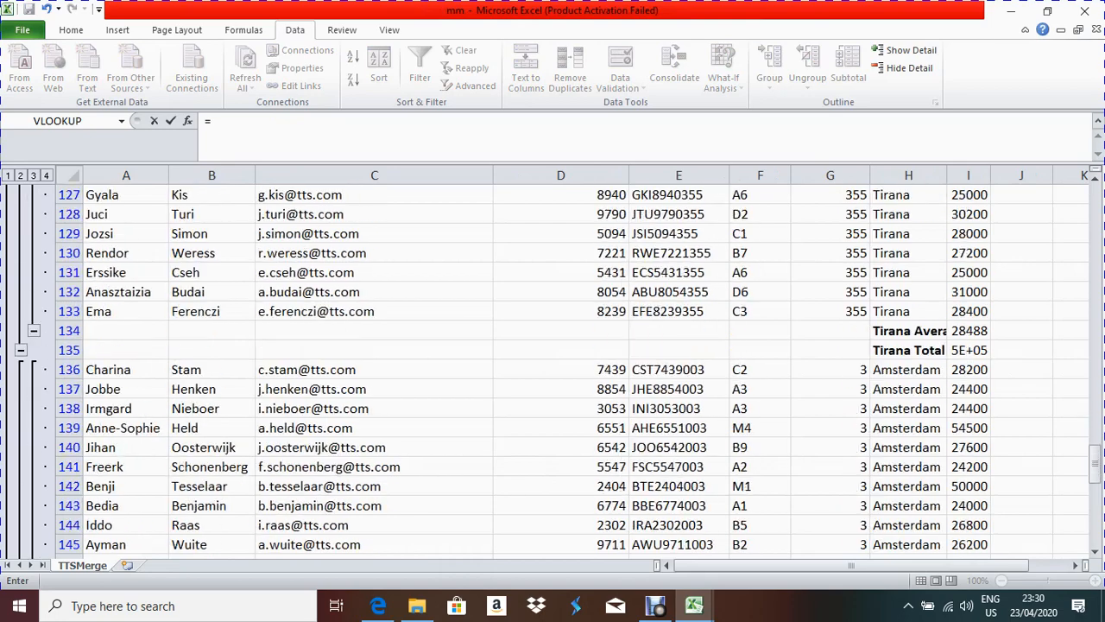
pyautogui.click(968, 349)
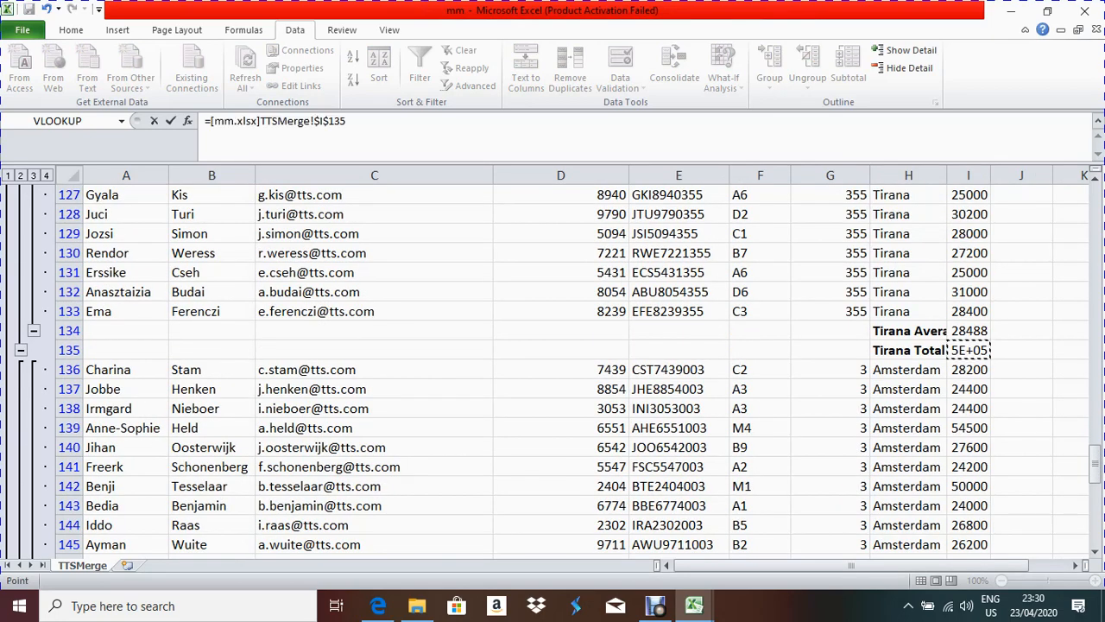
pyautogui.press('Return')
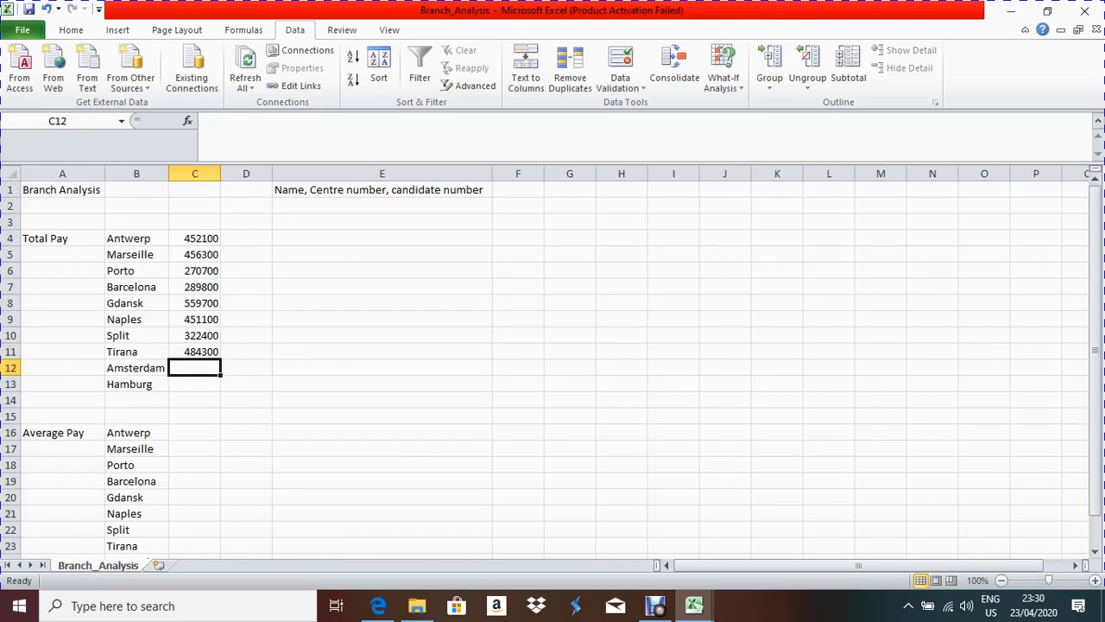
# Step: Link Amsterdam and Hamburg Total Pay to mm cells I157 and I173
pyautogui.write('=')
pyautogui.moveTo(695, 606)
pyautogui.click(868, 533)
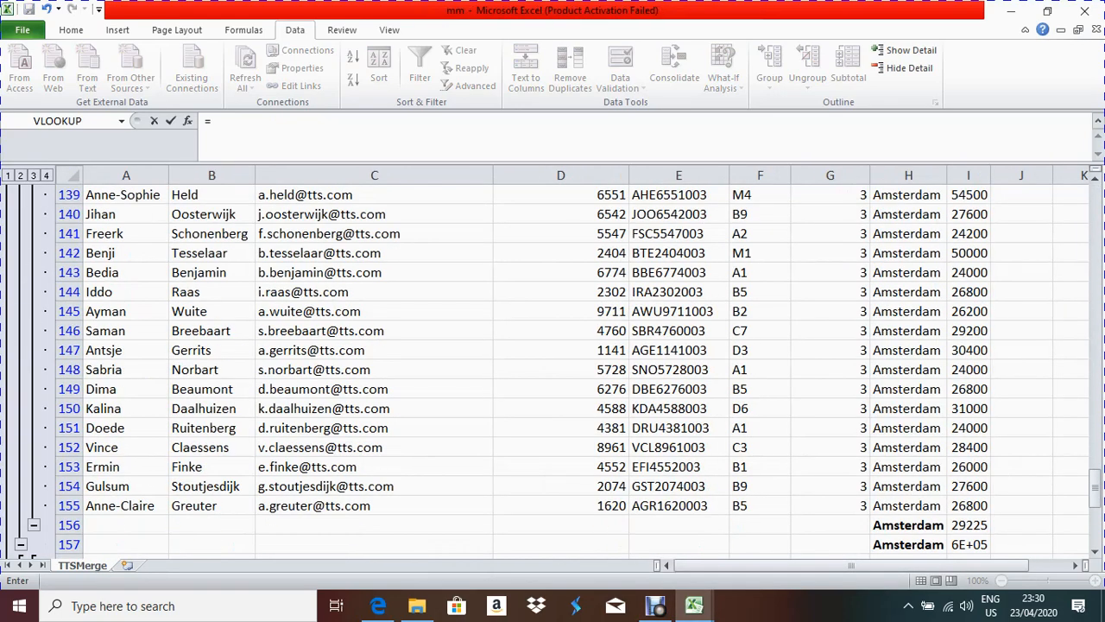
pyautogui.click(968, 544)
pyautogui.press('Return')
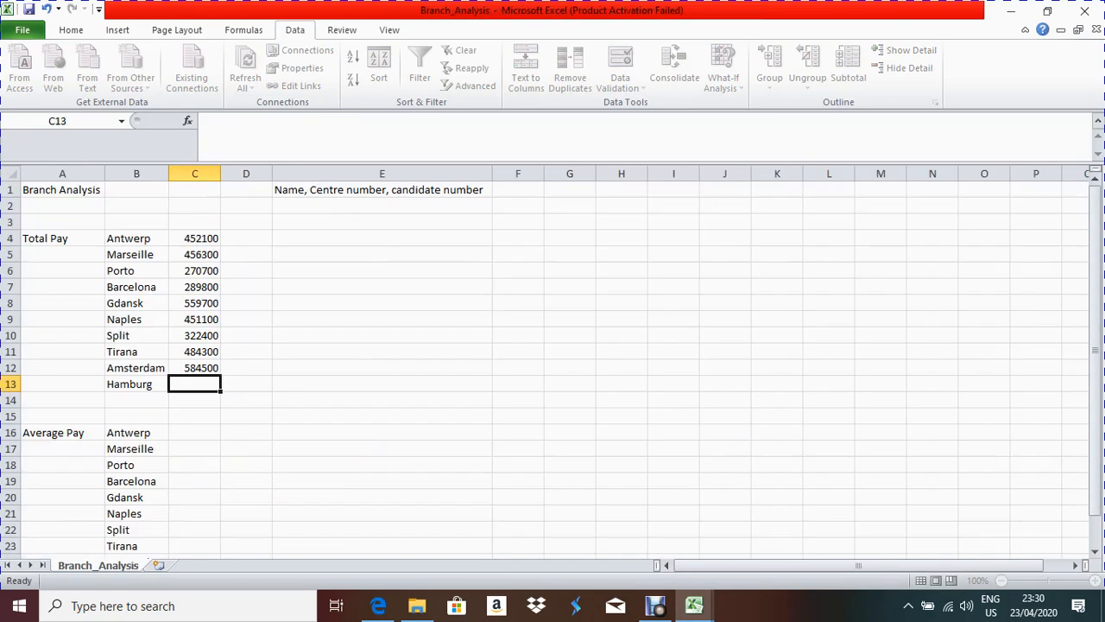
pyautogui.write('=')
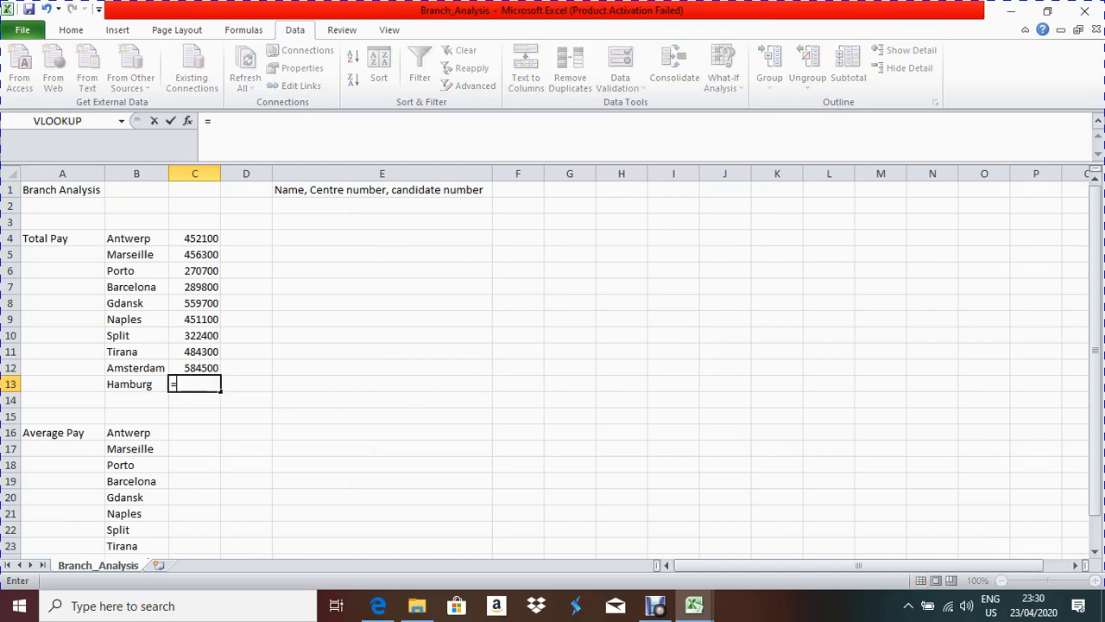
pyautogui.moveTo(694, 605)
pyautogui.click(869, 536)
pyautogui.scroll(-9, 553, 363)
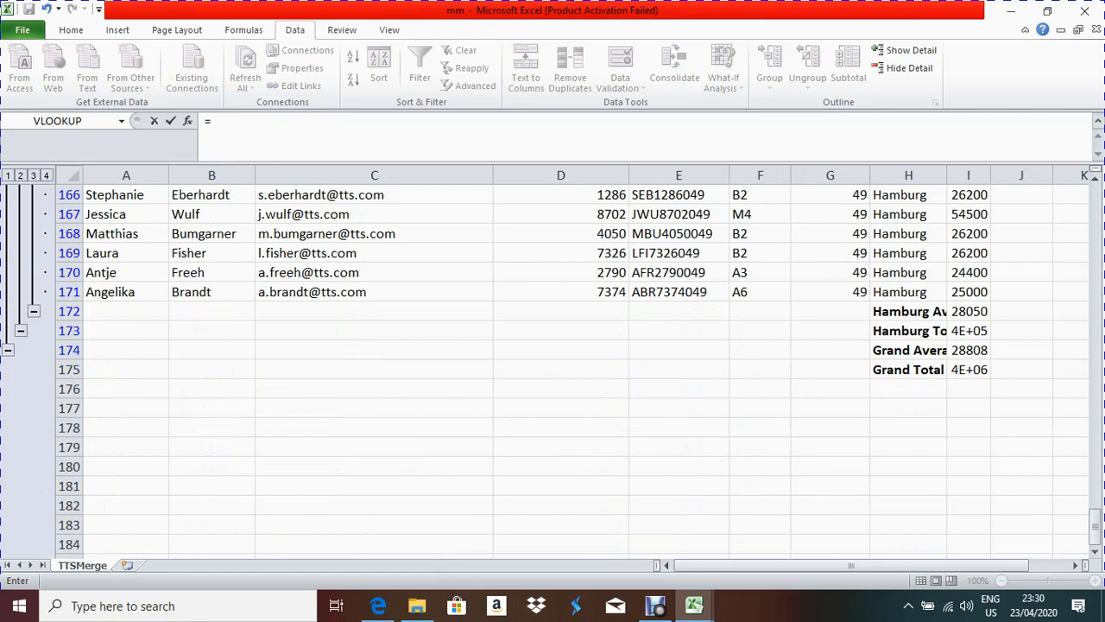
pyautogui.click(968, 330)
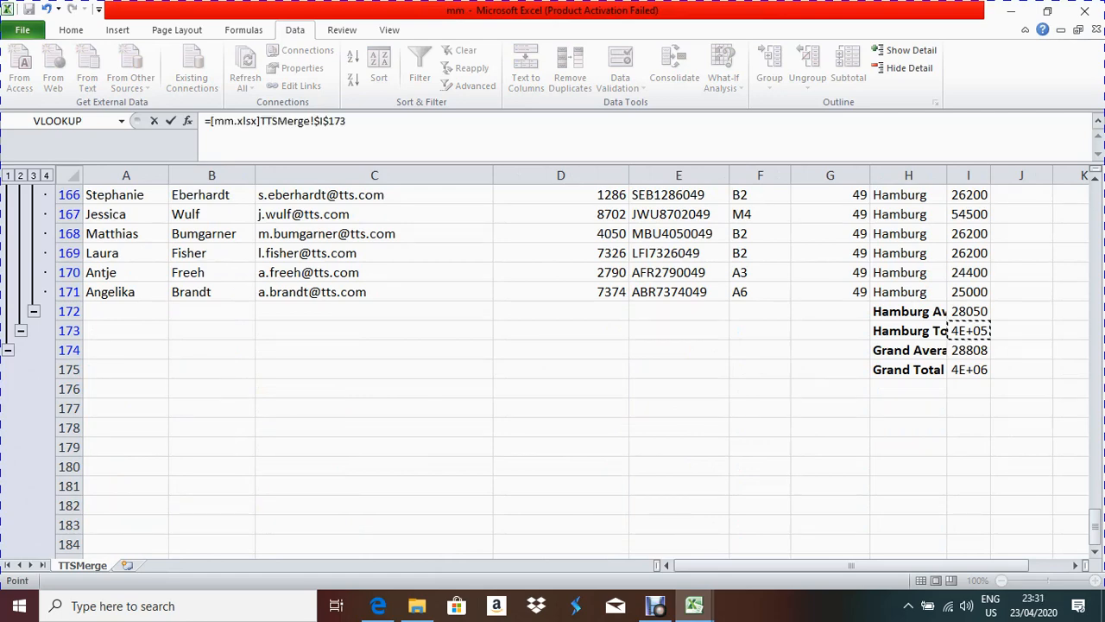
pyautogui.press('Return')
pyautogui.scroll(-3, 553, 363)
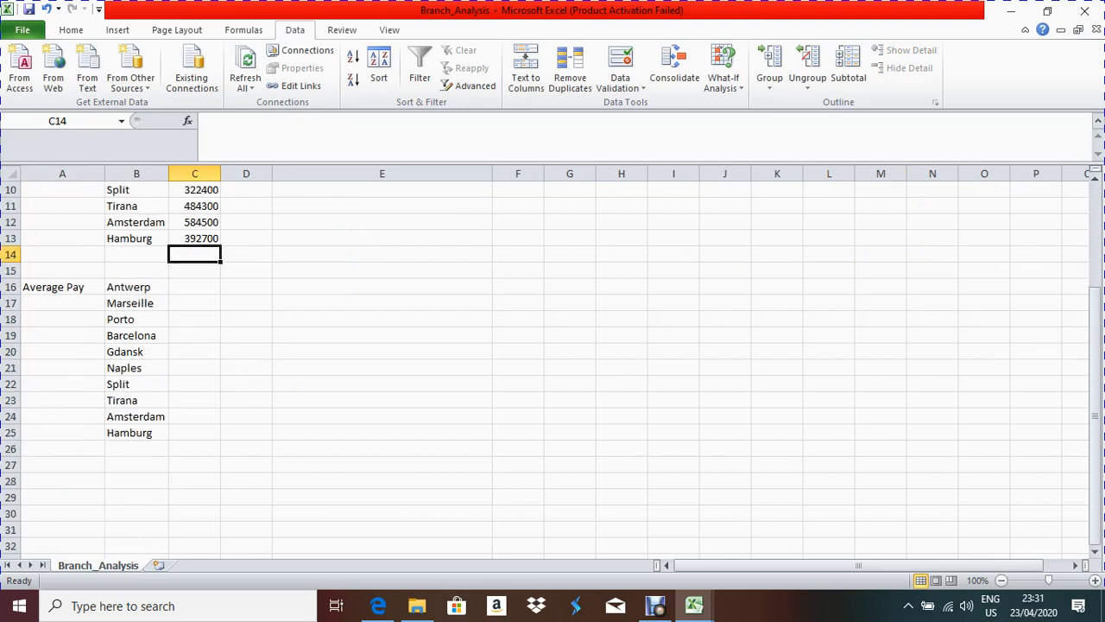
pyautogui.click(195, 287)
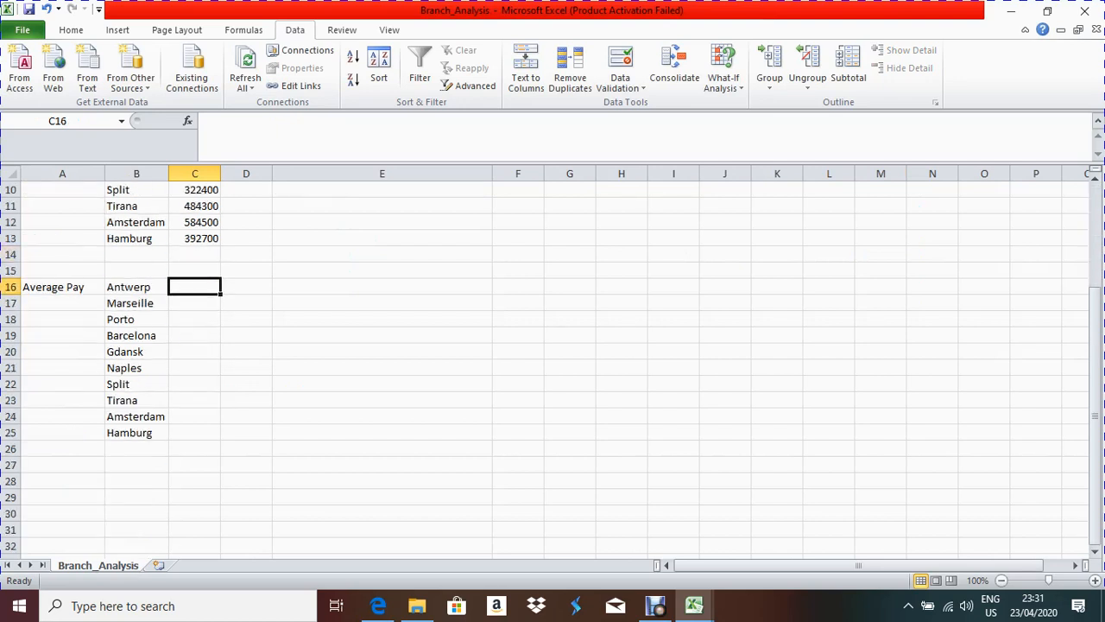
# Step: Link C16 and C17 to the Antwerp (I20) and Marseille (I38) averages in the mm workbook
pyautogui.write('=')
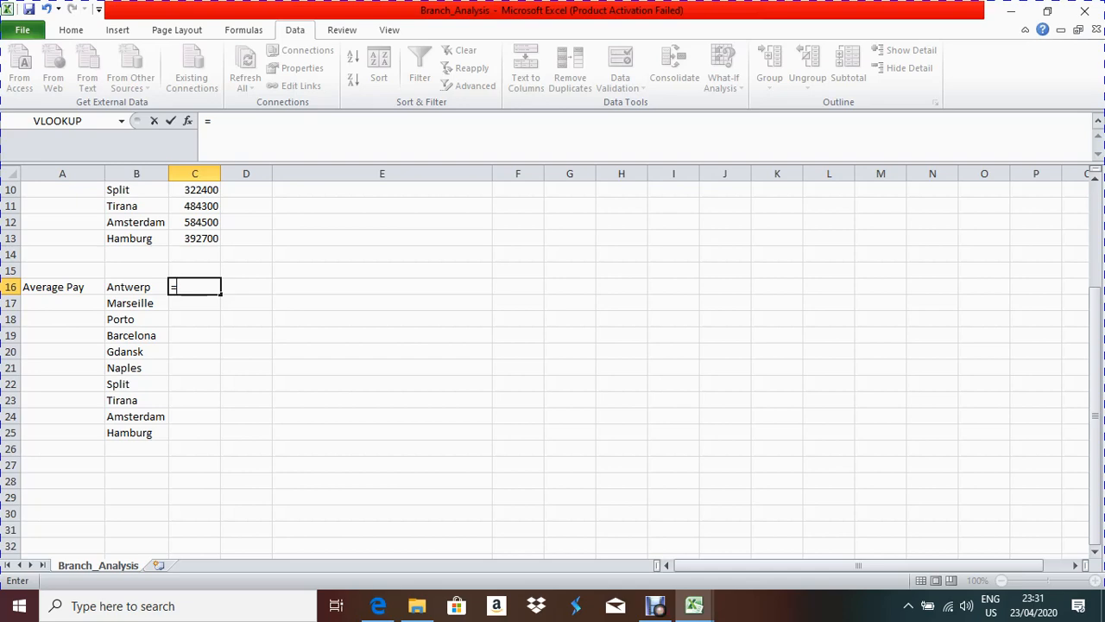
pyautogui.moveTo(694, 605)
pyautogui.click(875, 526)
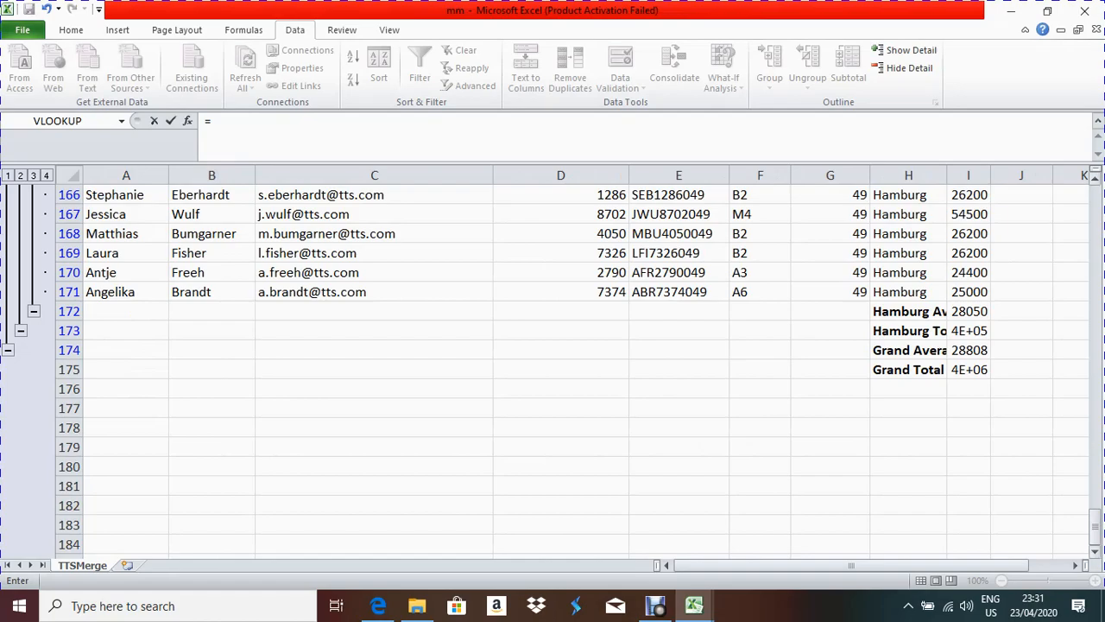
pyautogui.moveTo(1095, 518); pyautogui.dragTo(1095, 199)
pyautogui.scroll(-4, 569, 371)
pyautogui.click(968, 331)
pyautogui.press('Return')
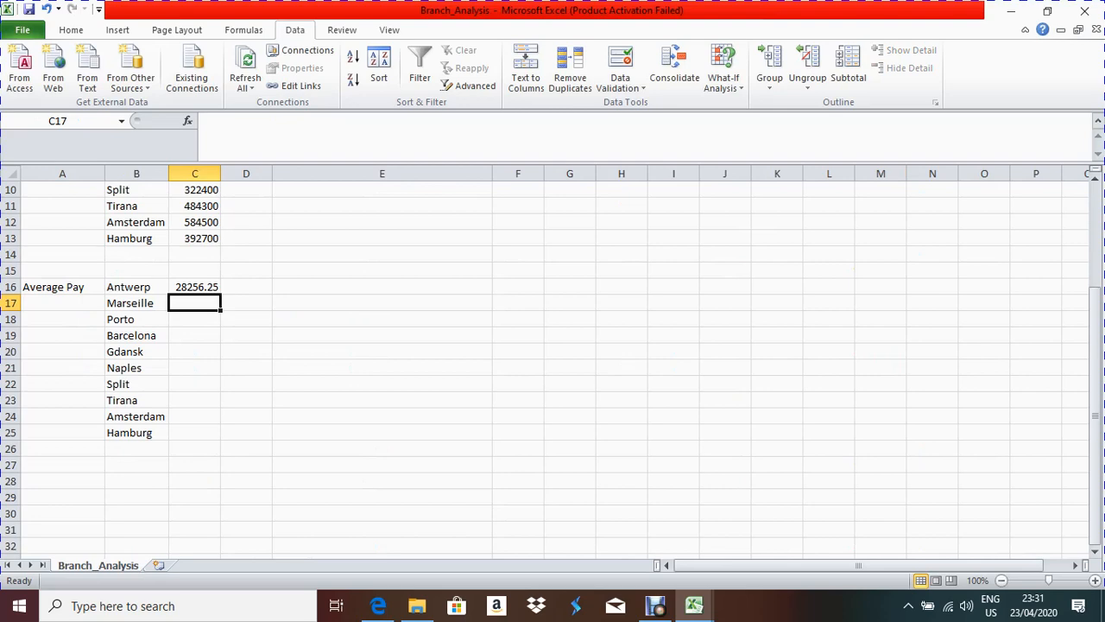
pyautogui.write('=')
pyautogui.moveTo(694, 606)
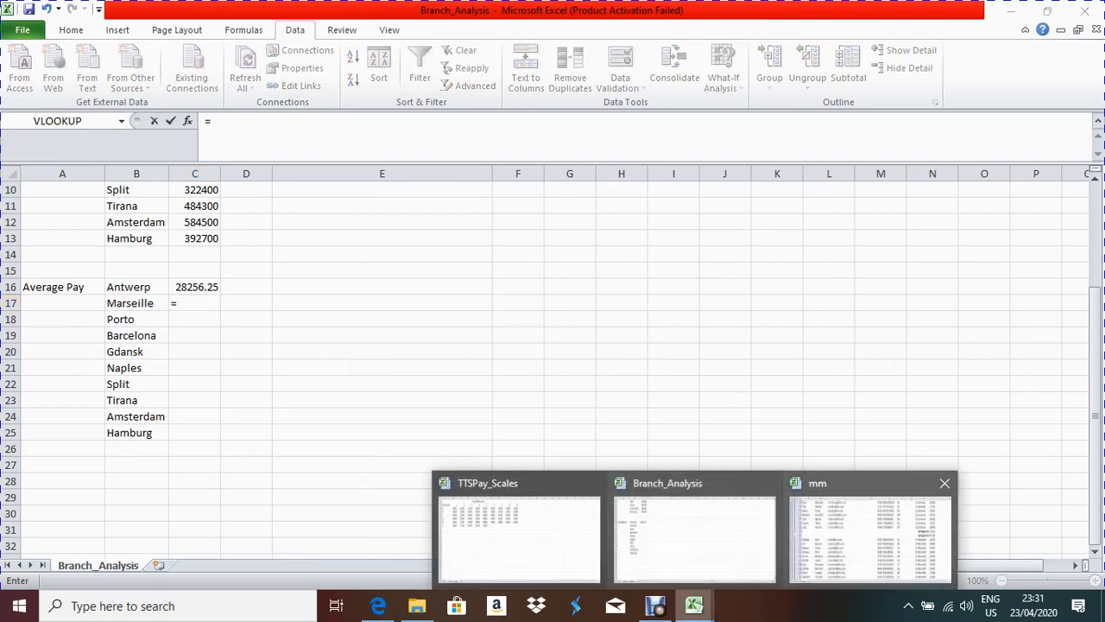
pyautogui.click(873, 528)
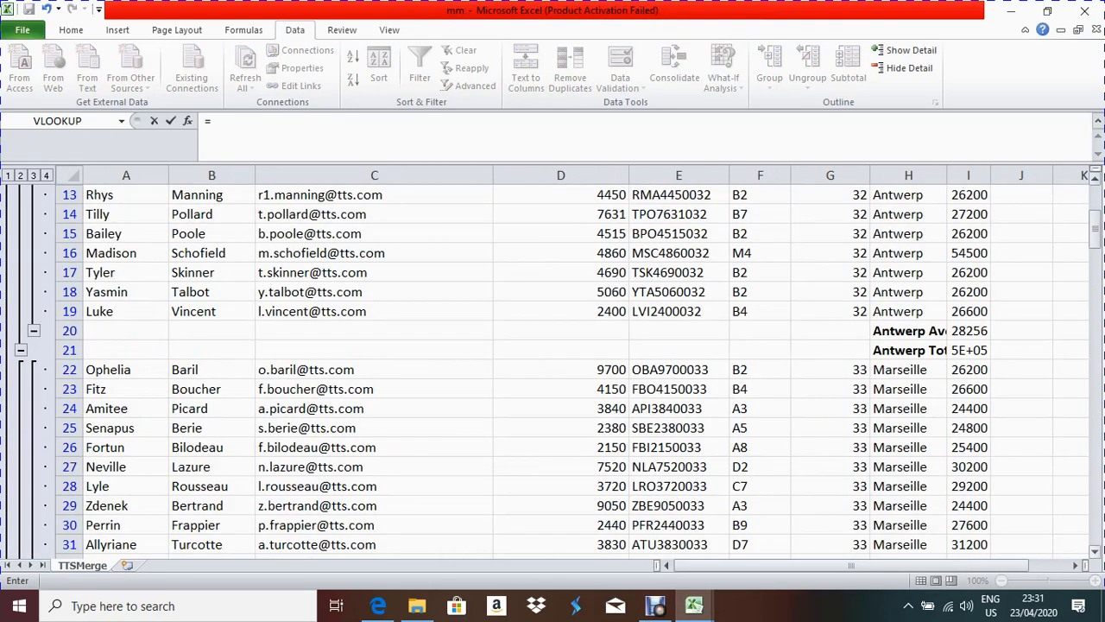
pyautogui.scroll(-3, 552, 368)
pyautogui.scroll(-1, 552, 368)
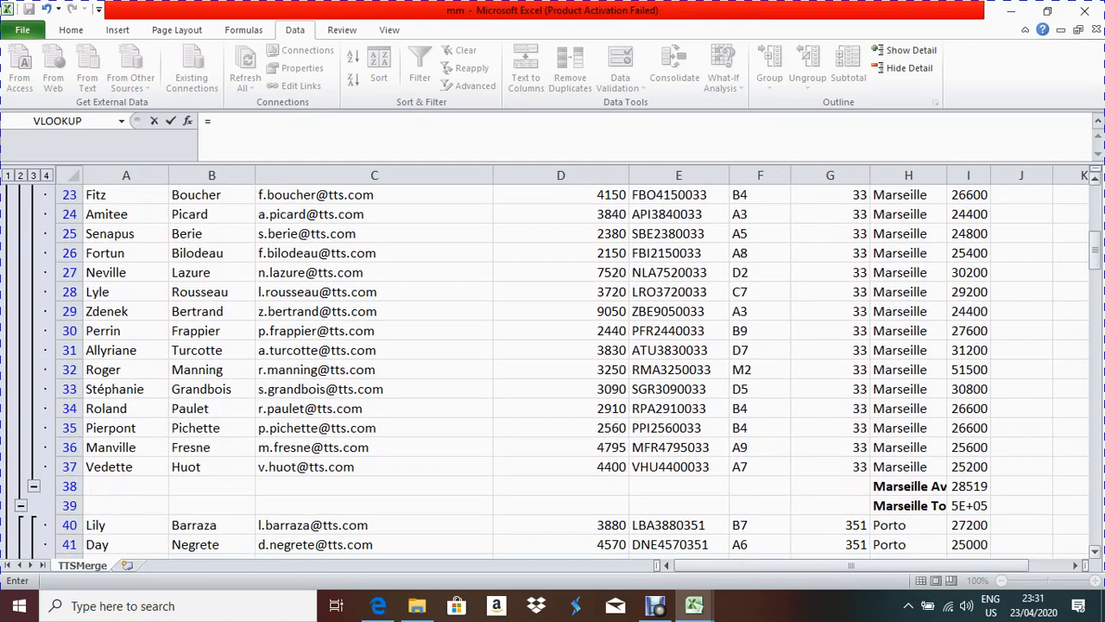
pyautogui.click(968, 486)
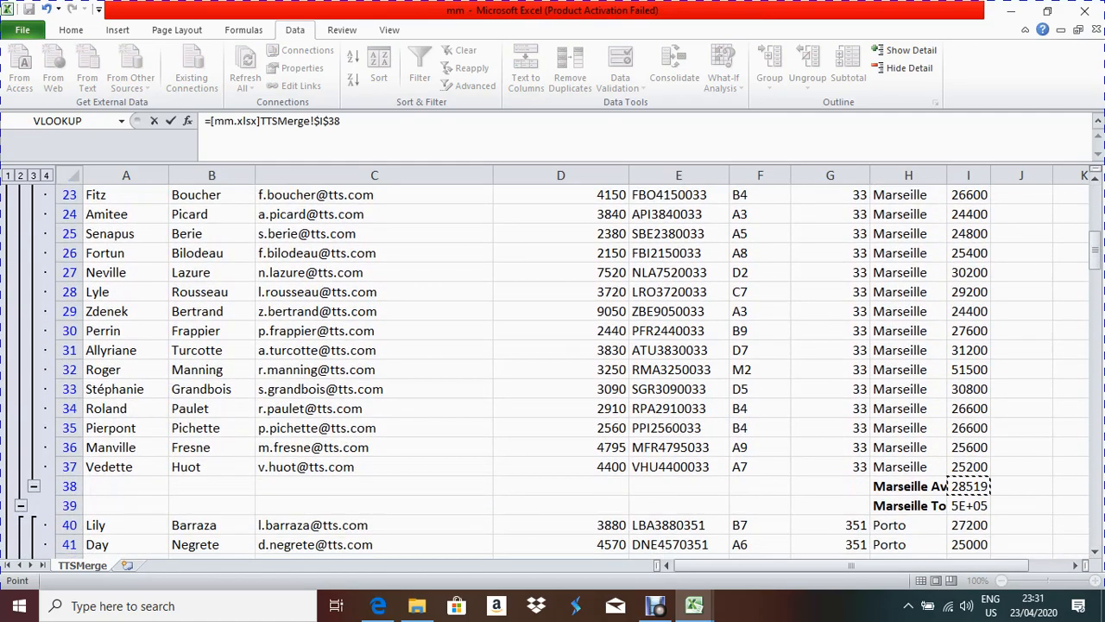
pyautogui.press('Return')
pyautogui.scroll(3, 553, 362)
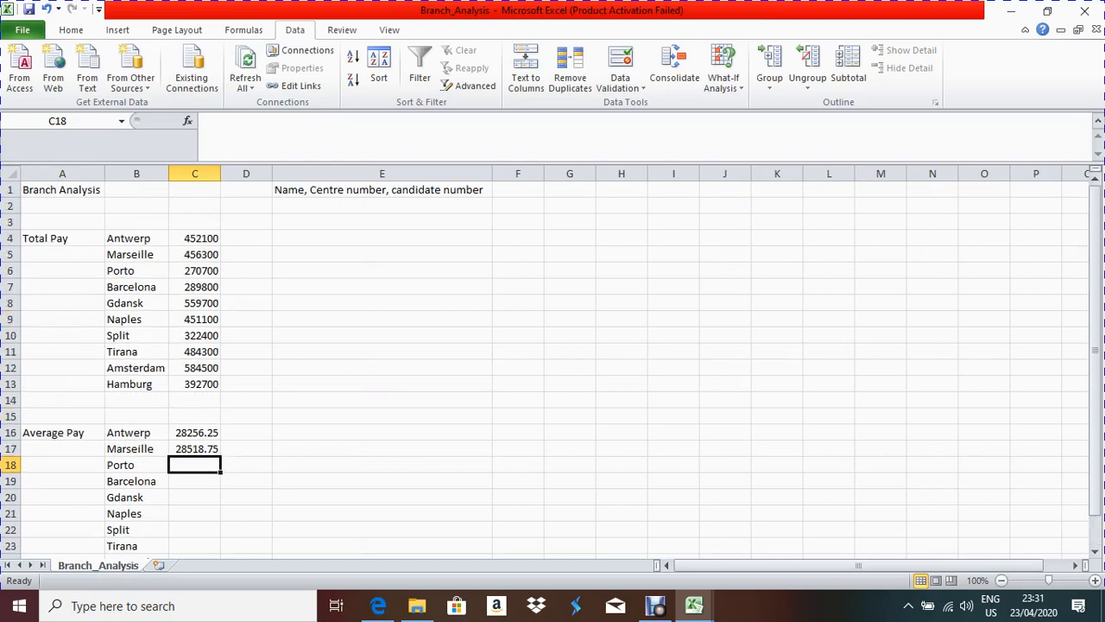
pyautogui.scroll(-1, 552, 363)
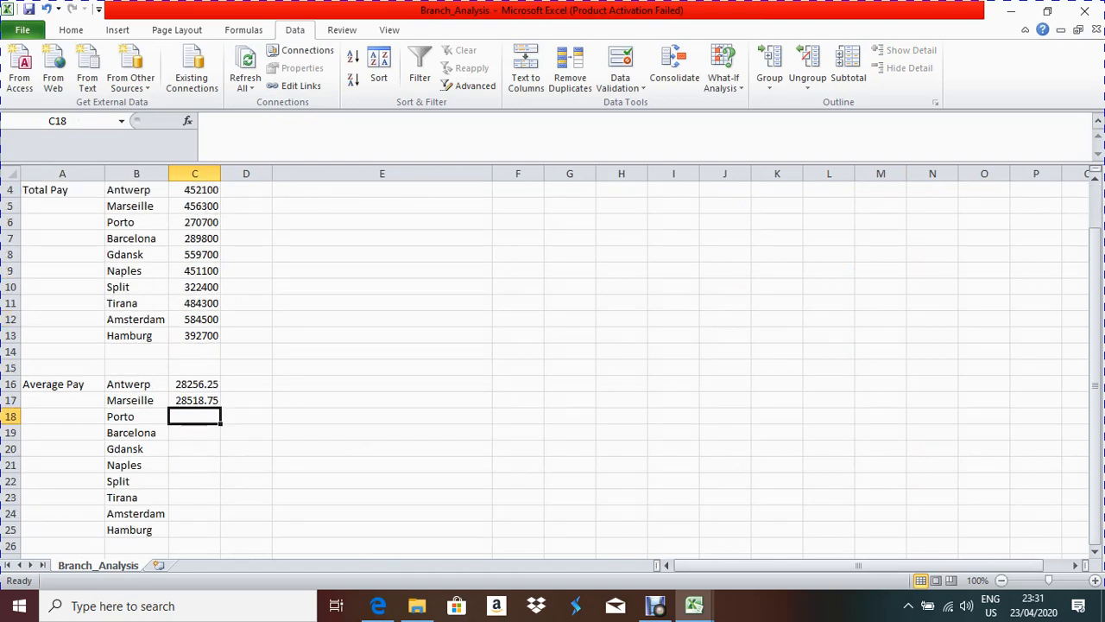
# Step: Link C18 and C19 to mm's Porto (I49) and Barcelona (I62) averages
pyautogui.write('=')
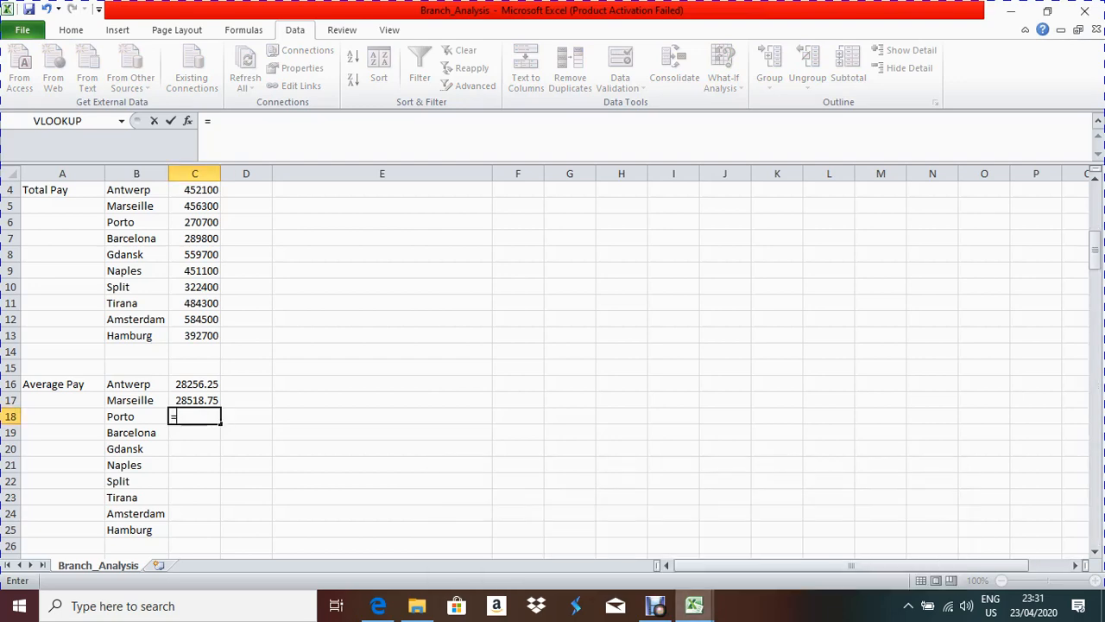
pyautogui.hotkey('ctrl', 'F6')
pyautogui.click(968, 467)
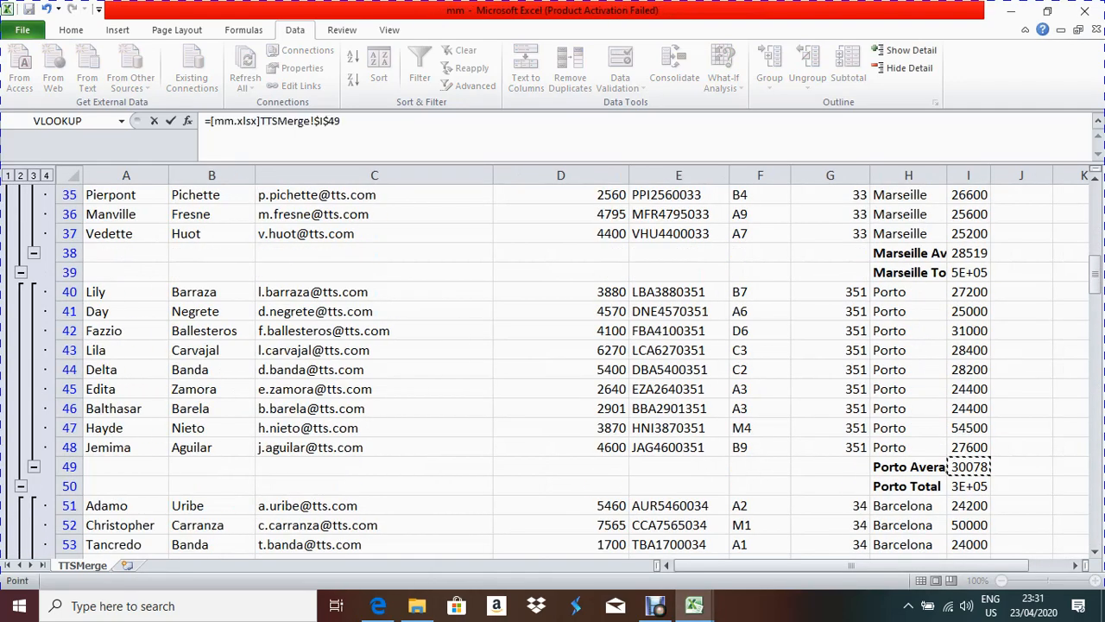
pyautogui.press('Return')
pyautogui.write('=')
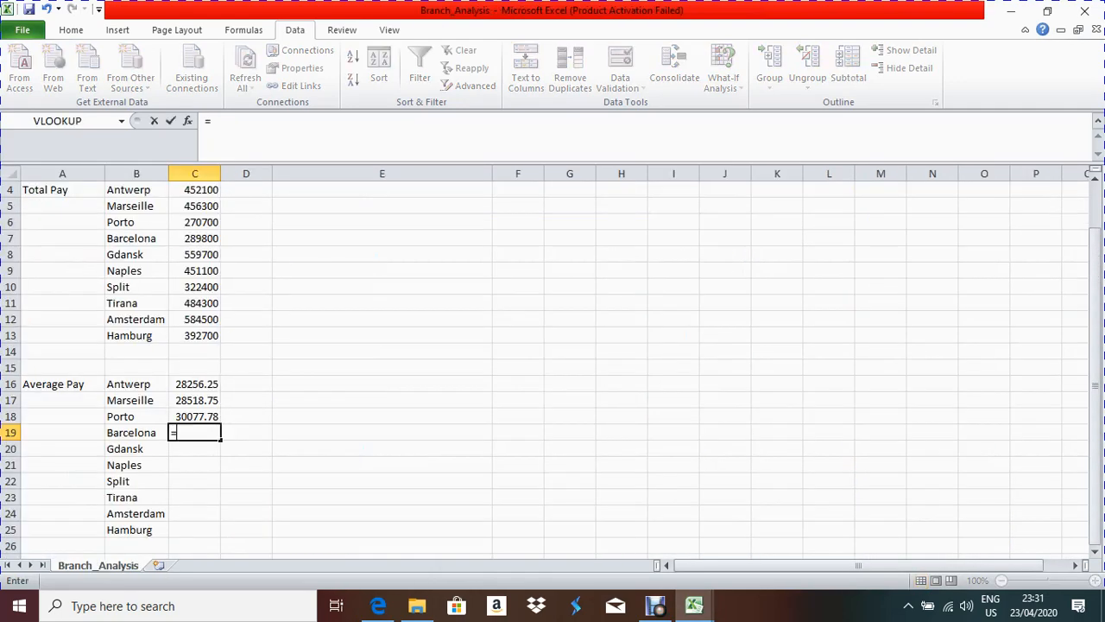
pyautogui.click(872, 531)
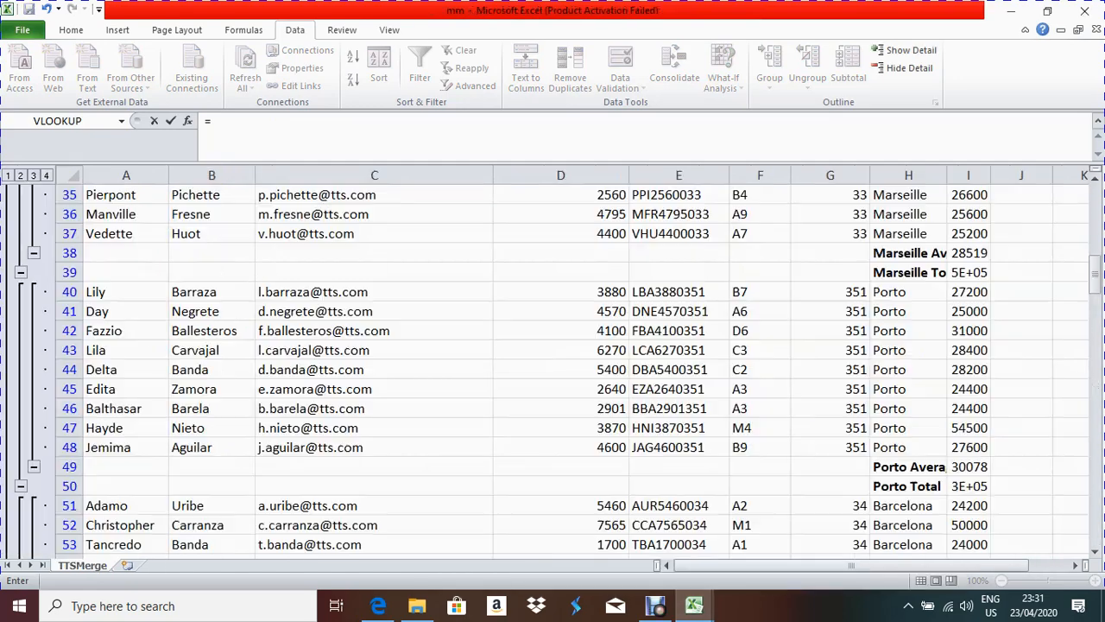
pyautogui.scroll(-5, 552, 371)
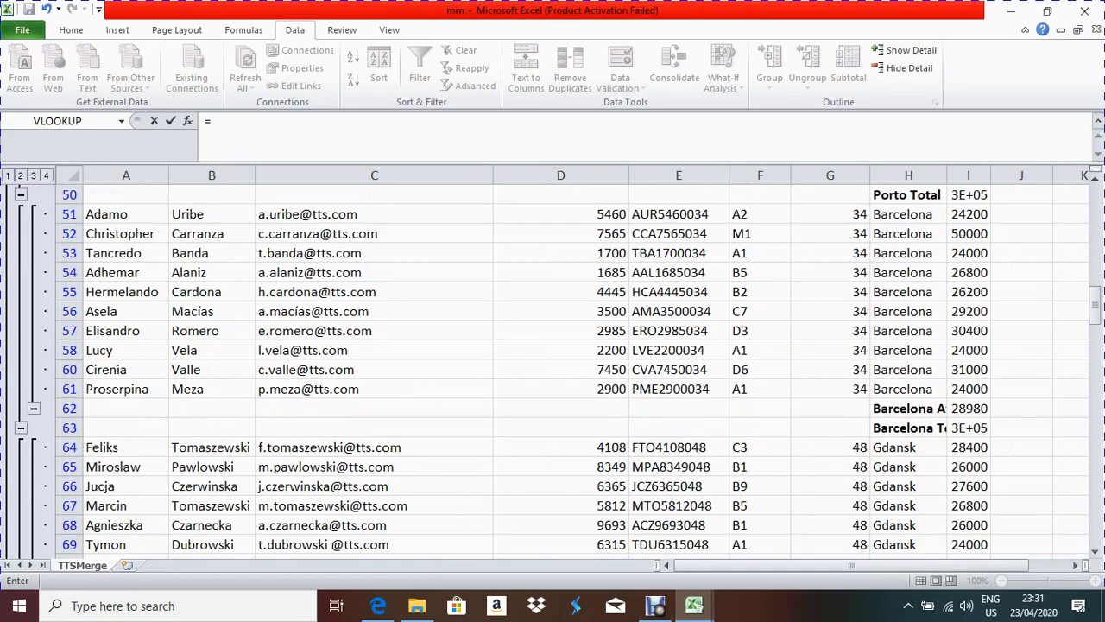
pyautogui.click(968, 409)
pyautogui.press('Return')
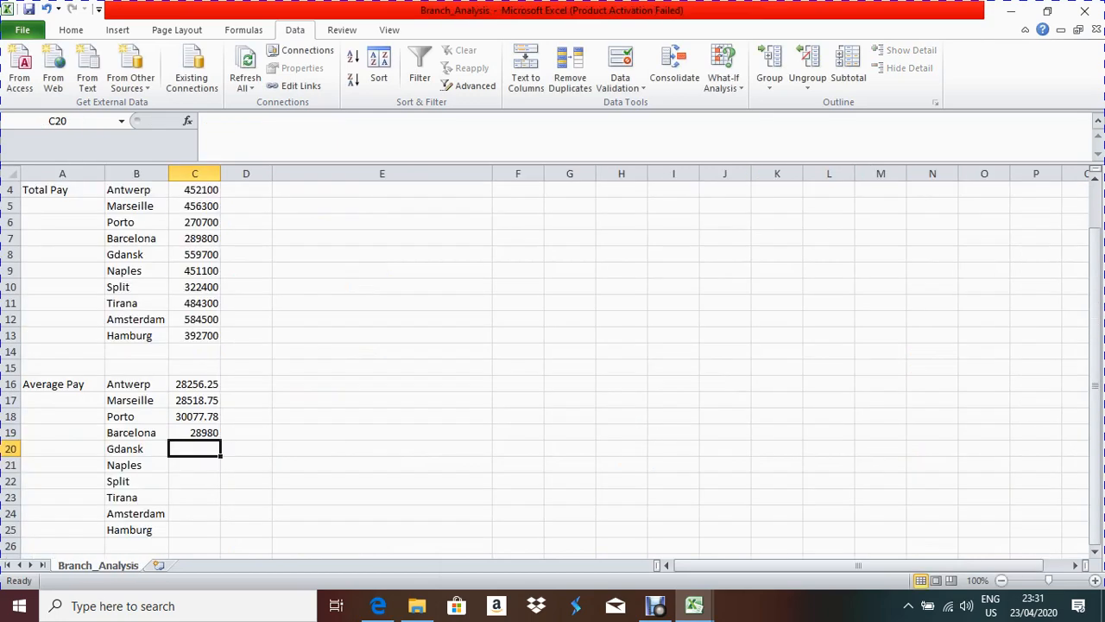
# Step: Link C20 to mm's Gdansk average in I84 and start the Naples link in C21
pyautogui.write('=')
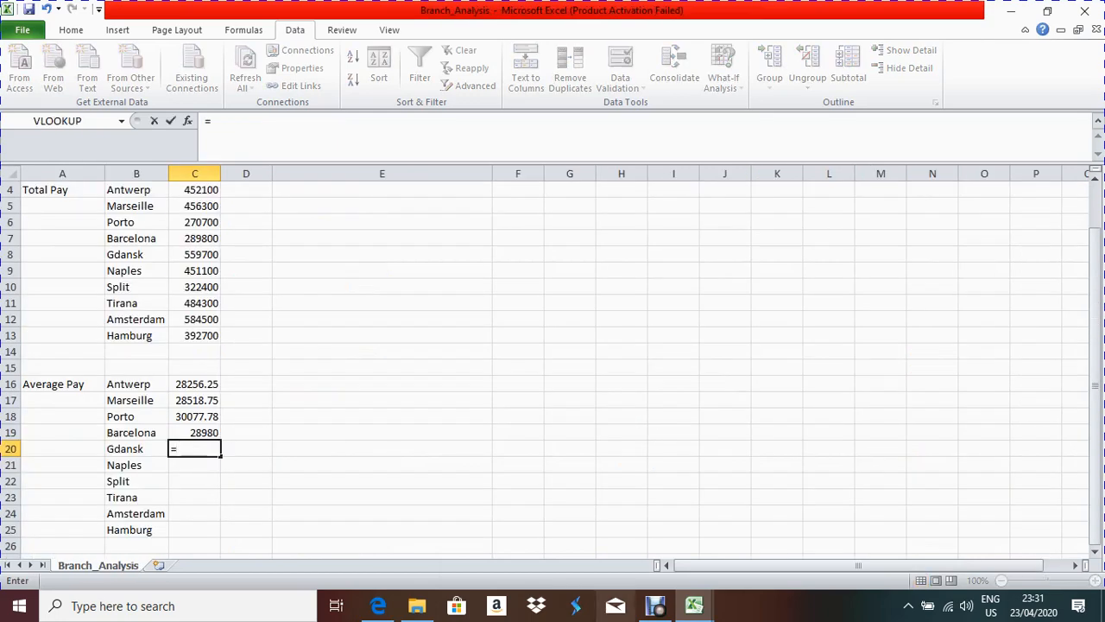
pyautogui.moveTo(694, 605)
pyautogui.click(881, 535)
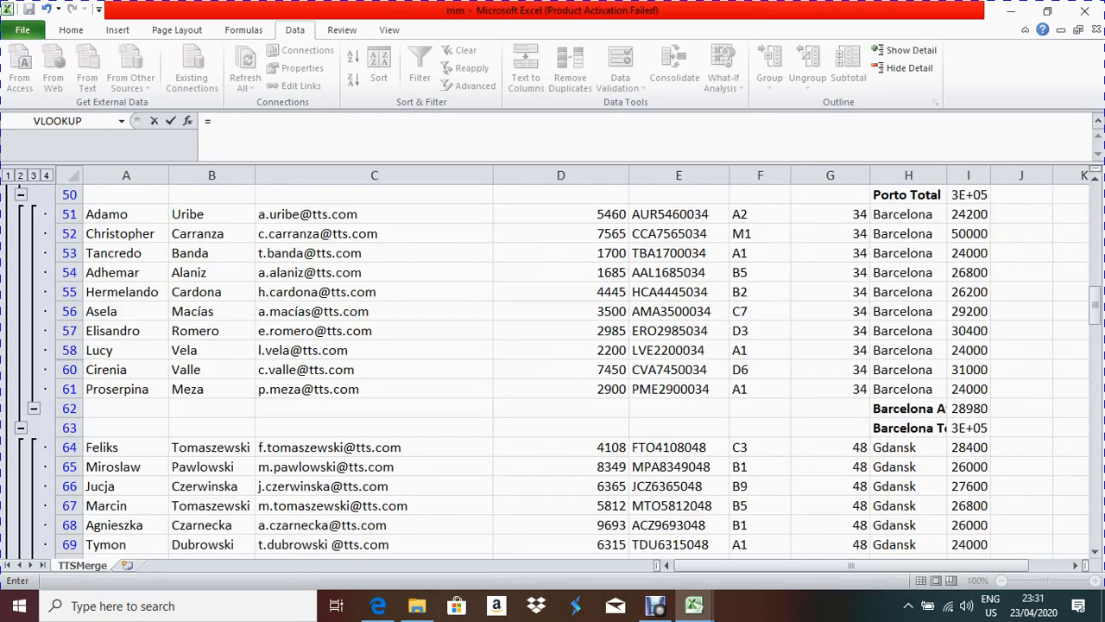
pyautogui.scroll(-8, 553, 371)
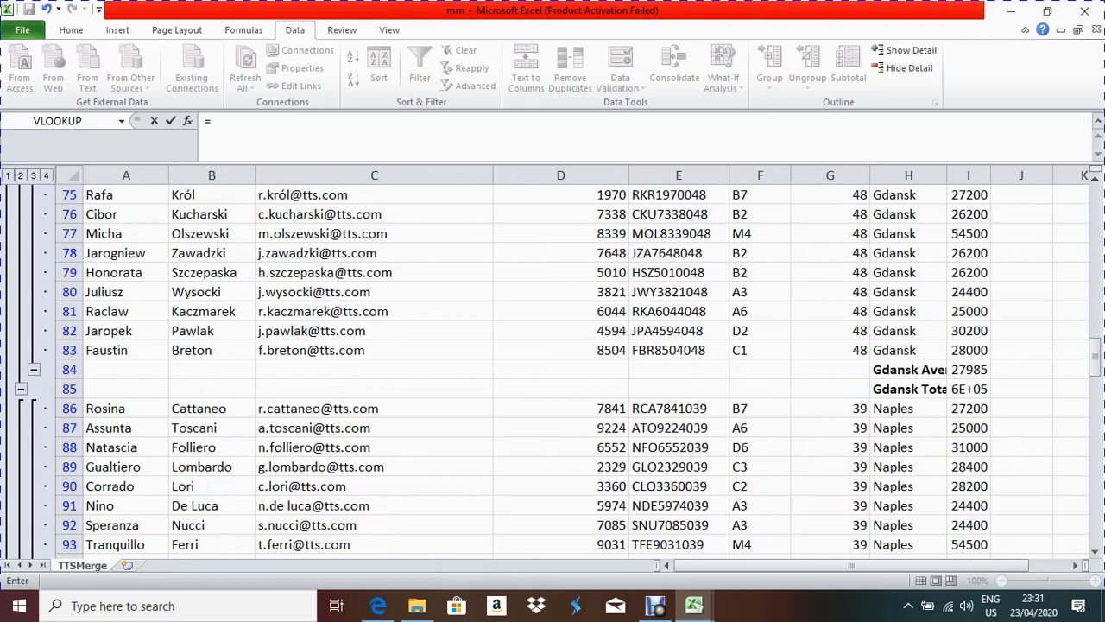
pyautogui.click(968, 370)
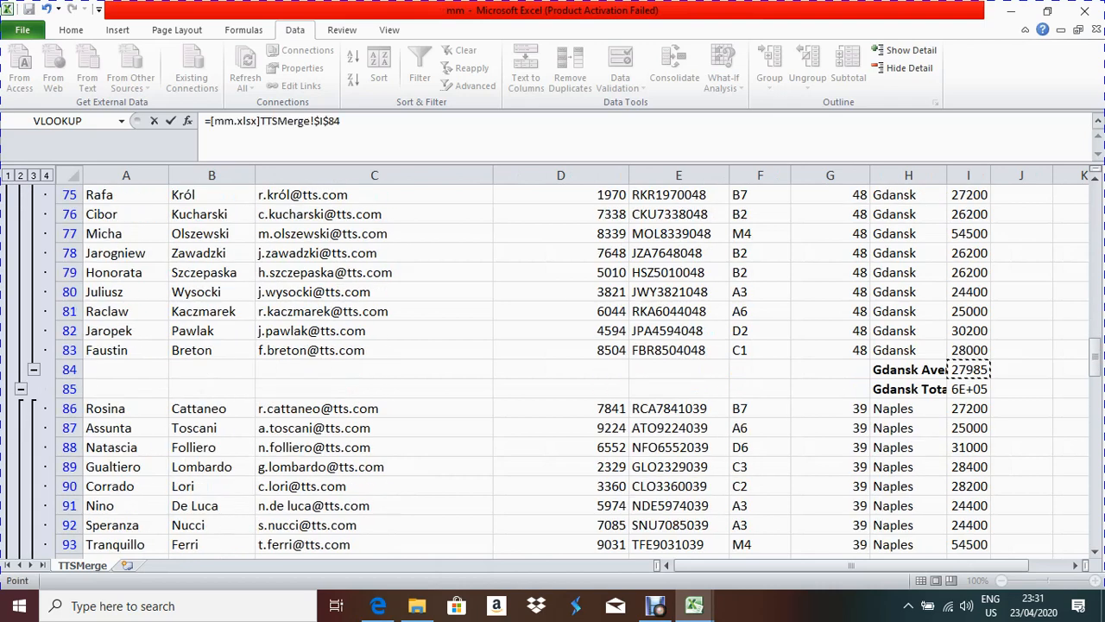
pyautogui.press('Return')
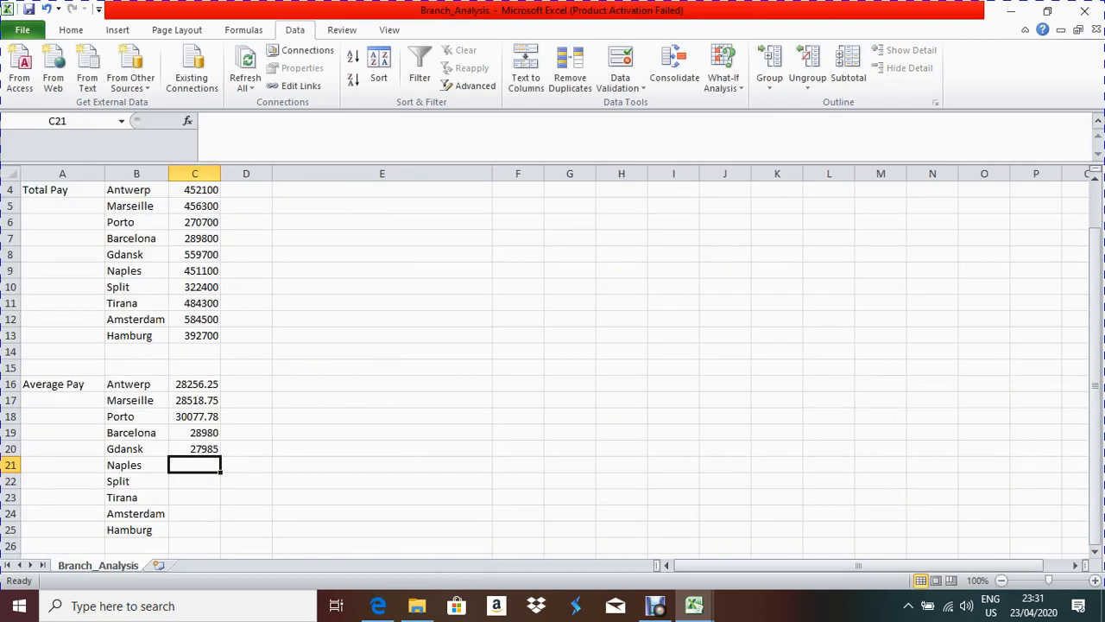
pyautogui.write('=')
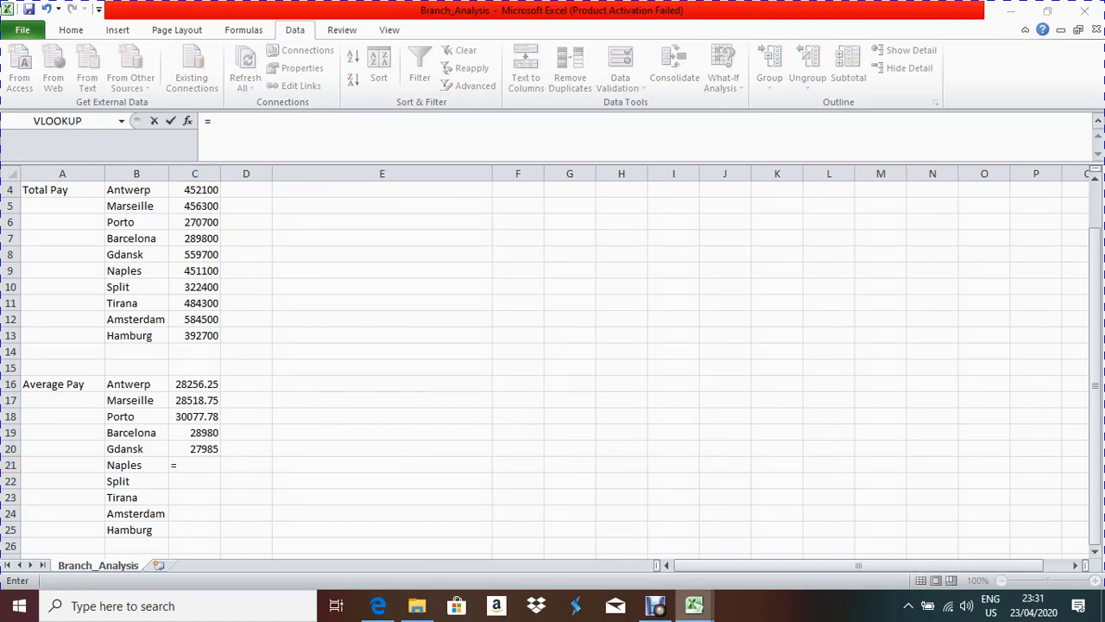
pyautogui.moveTo(694, 605)
pyautogui.click(878, 527)
pyautogui.scroll(-5, 878, 527)
# Step: Finish the Naples link to mm's I101 and link Split to I115
pyautogui.click(968, 409)
pyautogui.press('Return')
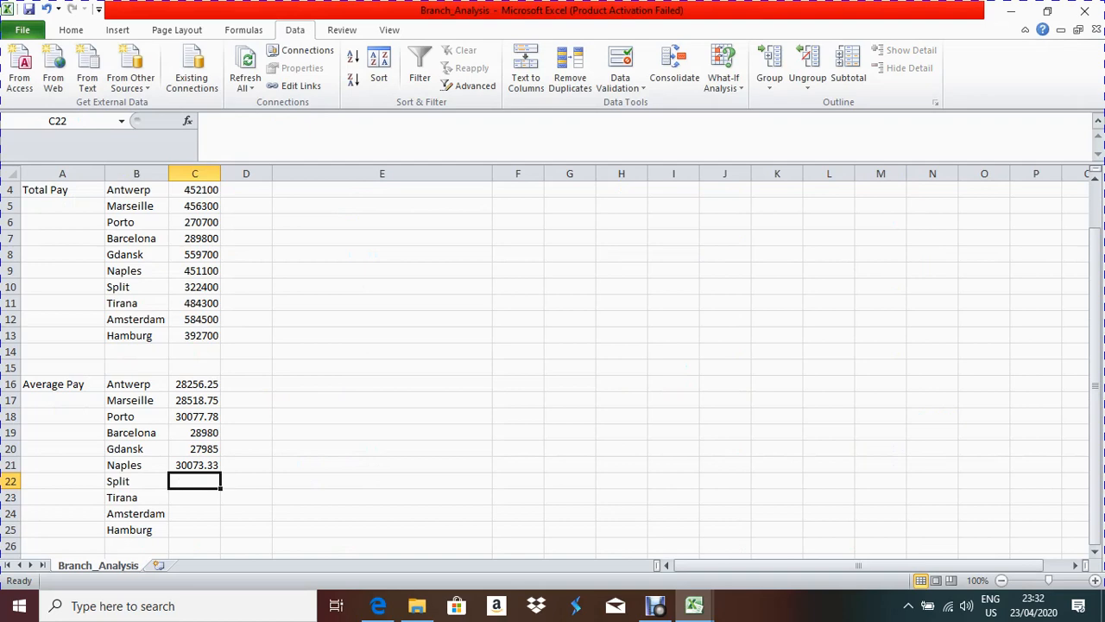
pyautogui.write('=')
pyautogui.moveTo(693, 605)
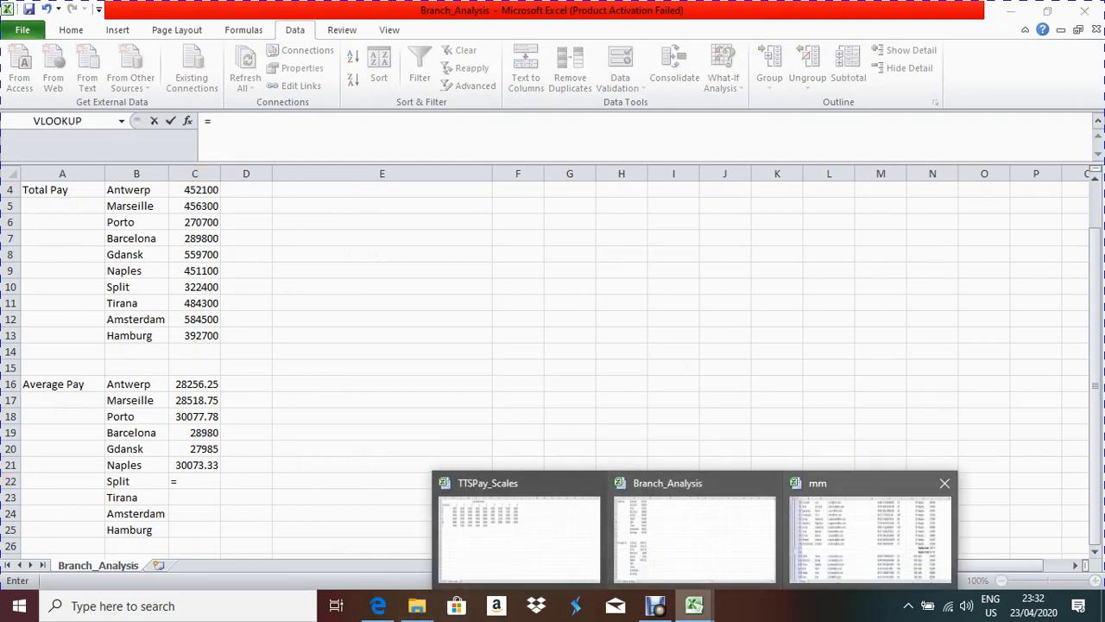
pyautogui.click(871, 535)
pyautogui.scroll(-5, 553, 371)
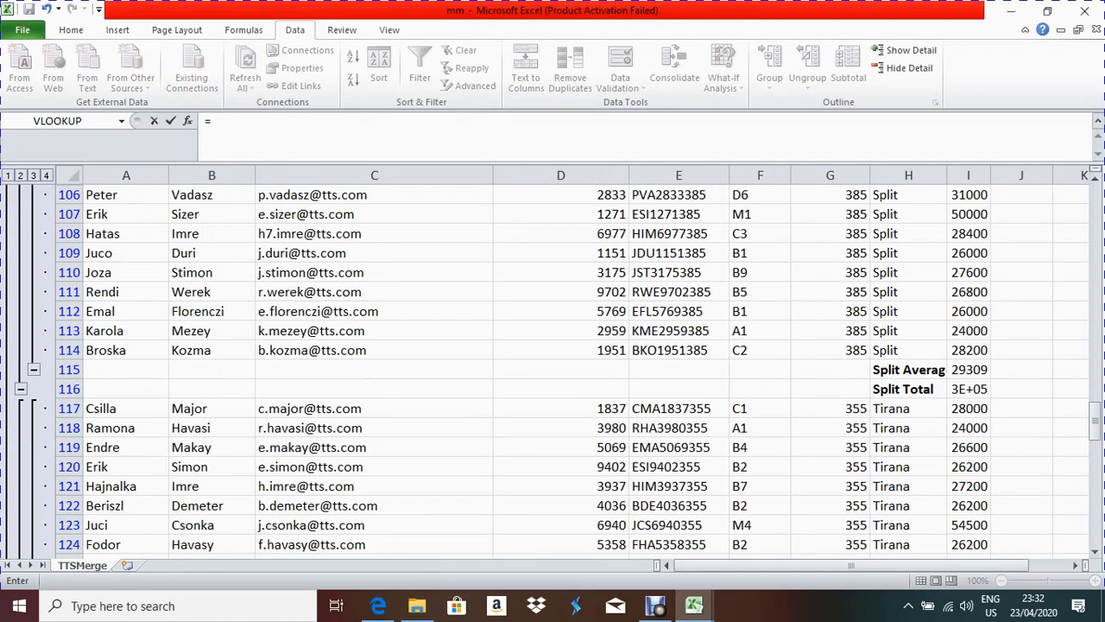
pyautogui.click(969, 370)
pyautogui.press('Return')
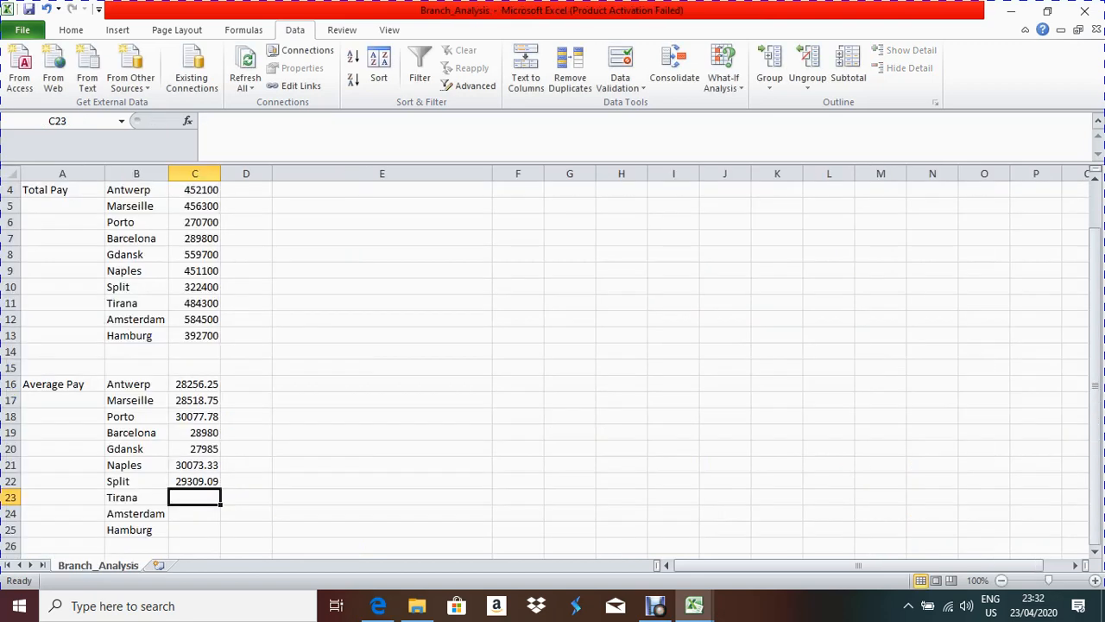
pyautogui.scroll(-3, 553, 362)
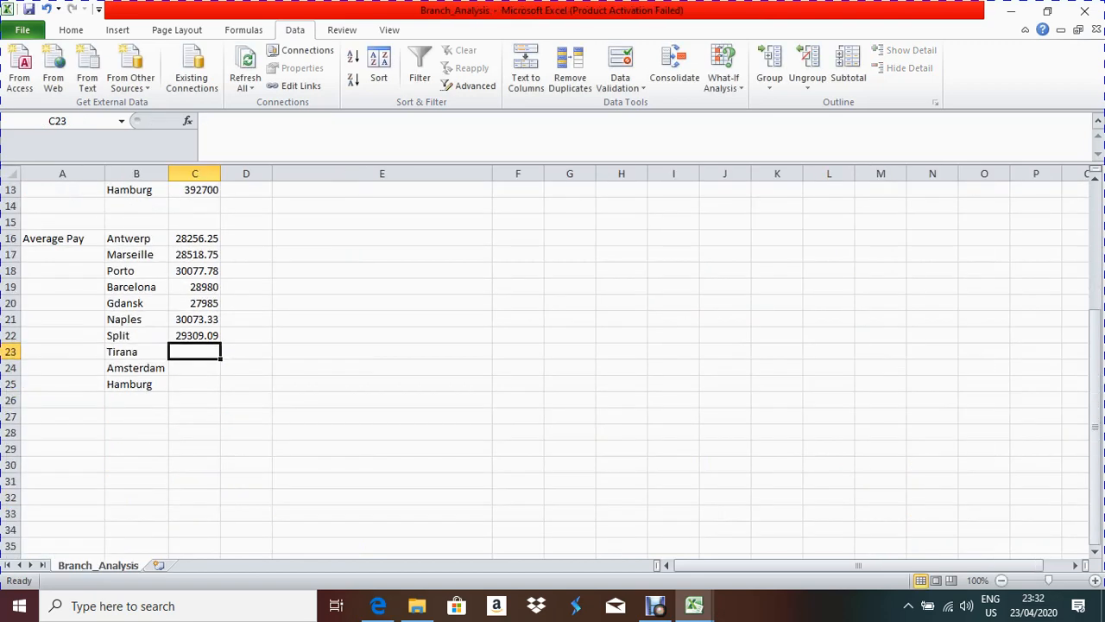
# Step: Link the Tirana and Amsterdam averages to mm's cells I134 and I156
pyautogui.write('=')
pyautogui.moveTo(694, 605)
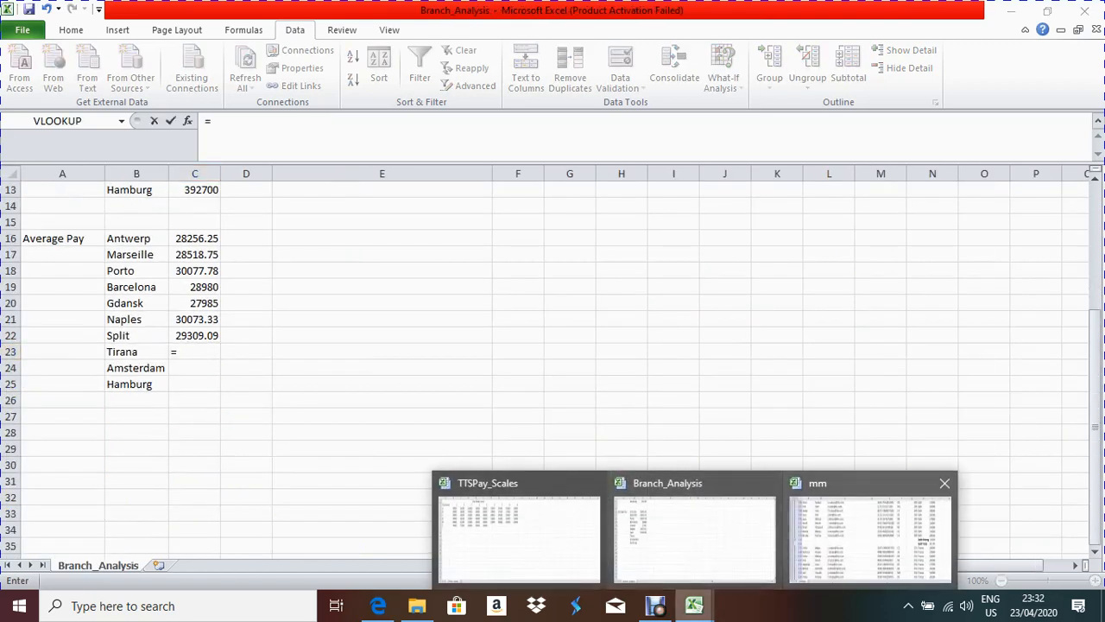
pyautogui.click(871, 537)
pyautogui.scroll(-4, 552, 363)
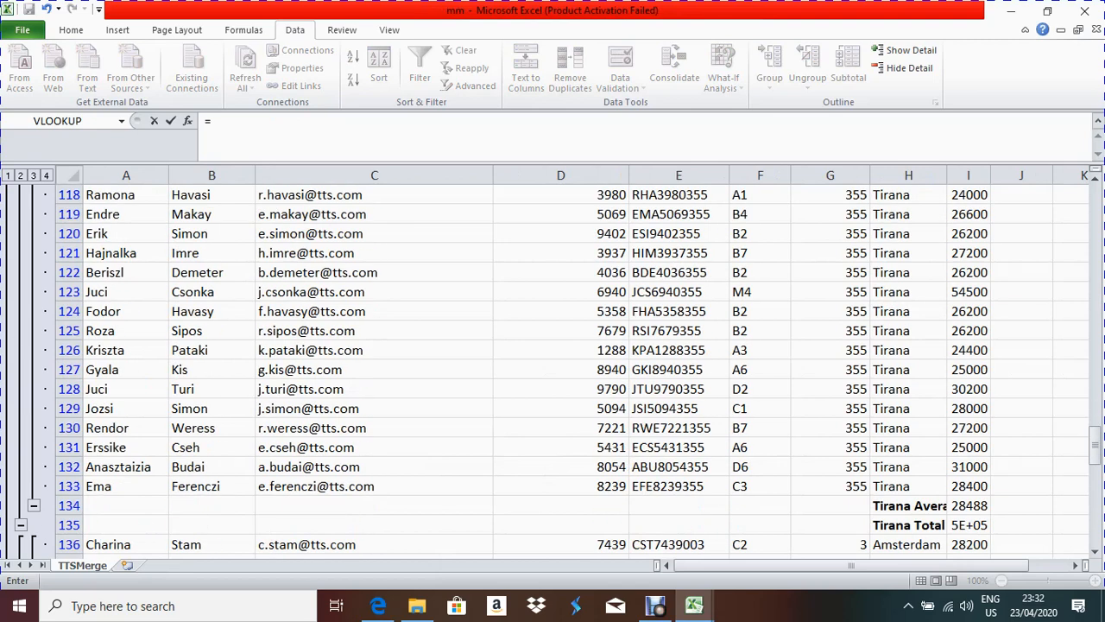
pyautogui.click(968, 506)
pyautogui.press('Return')
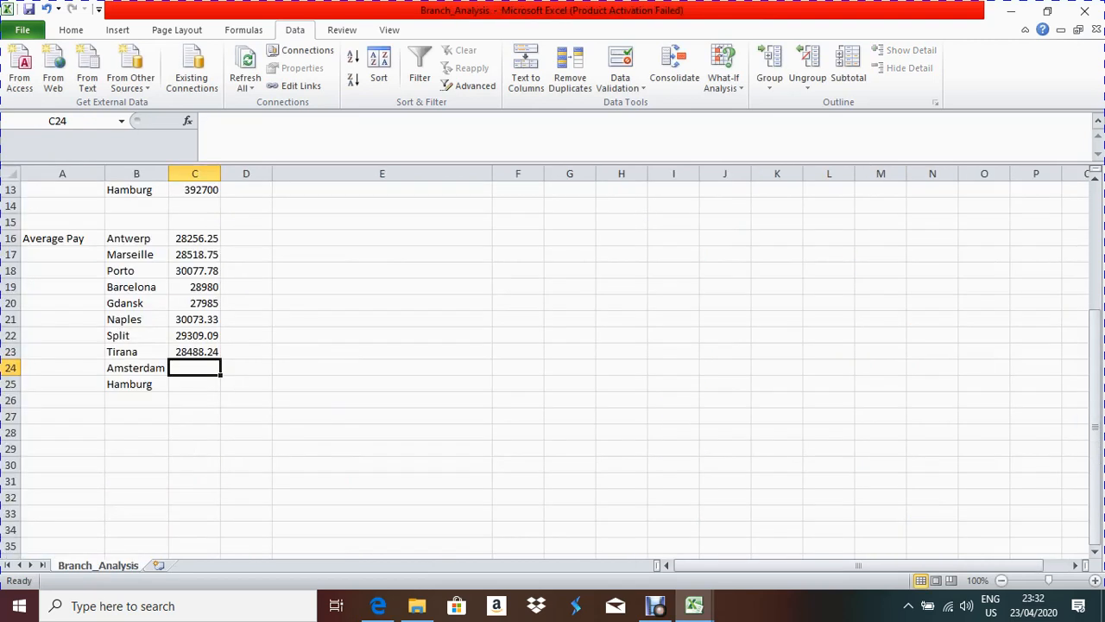
pyautogui.write('=')
pyautogui.moveTo(694, 605)
pyautogui.click(871, 537)
pyautogui.scroll(-10, 553, 363)
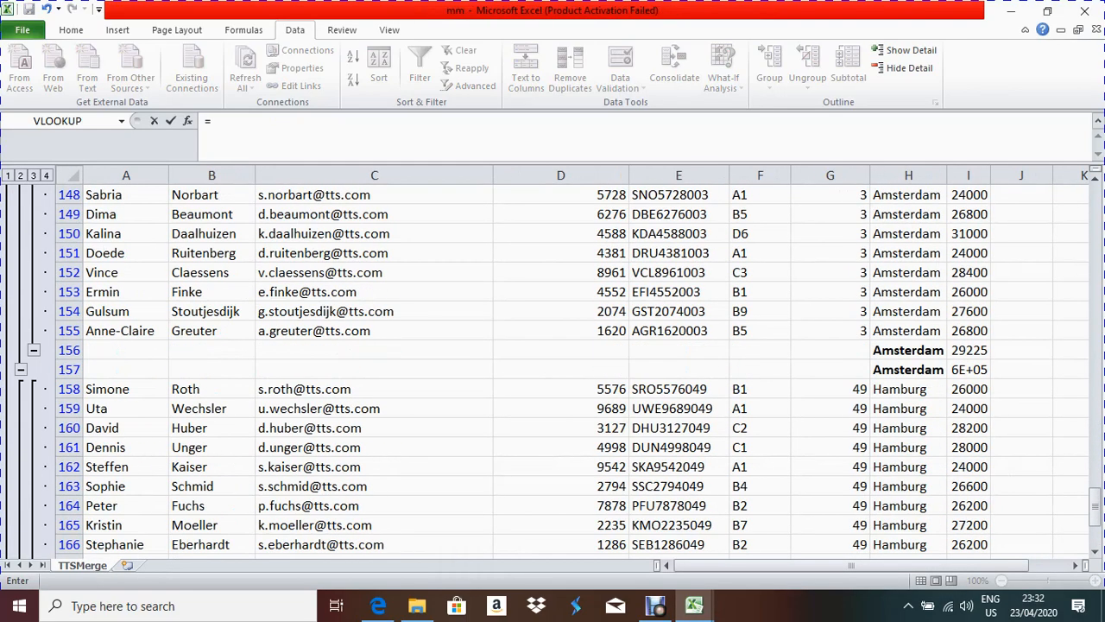
pyautogui.click(968, 349)
pyautogui.press('Return')
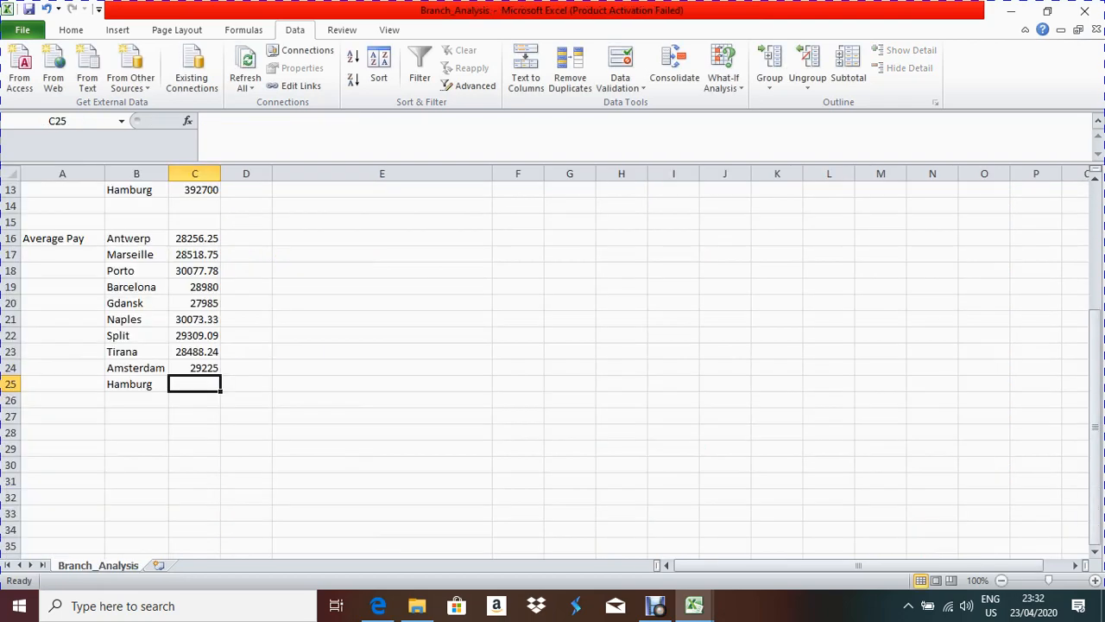
# Step: Link C25 to the Hamburg average subtotal in mm's I172, showing 28050
pyautogui.write('=')
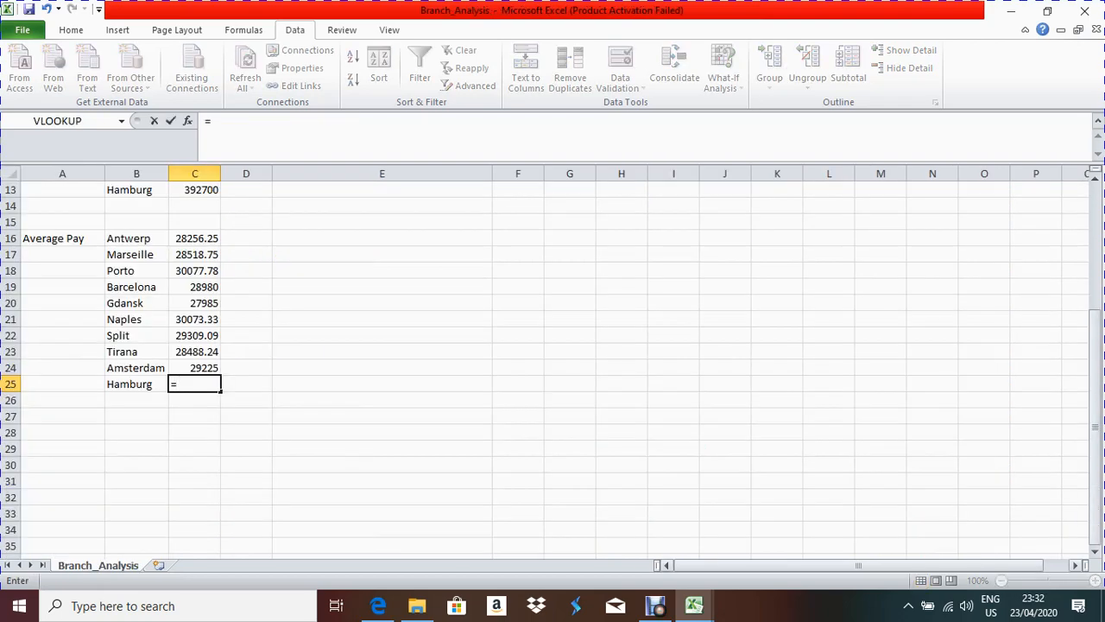
pyautogui.moveTo(694, 605)
pyautogui.click(868, 534)
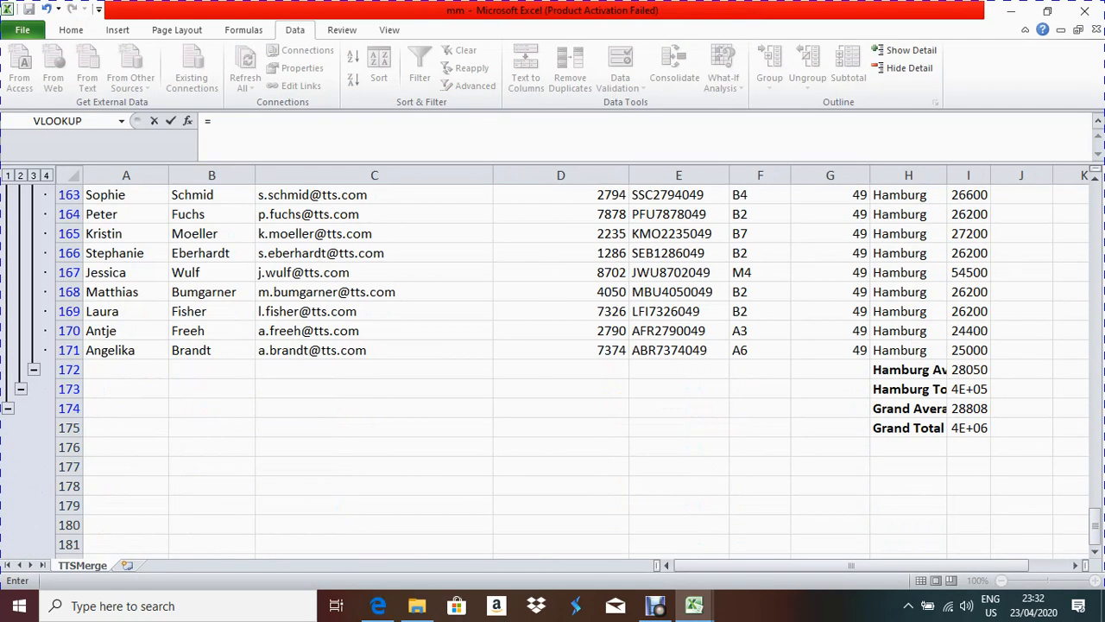
pyautogui.click(972, 370)
pyautogui.press('Return')
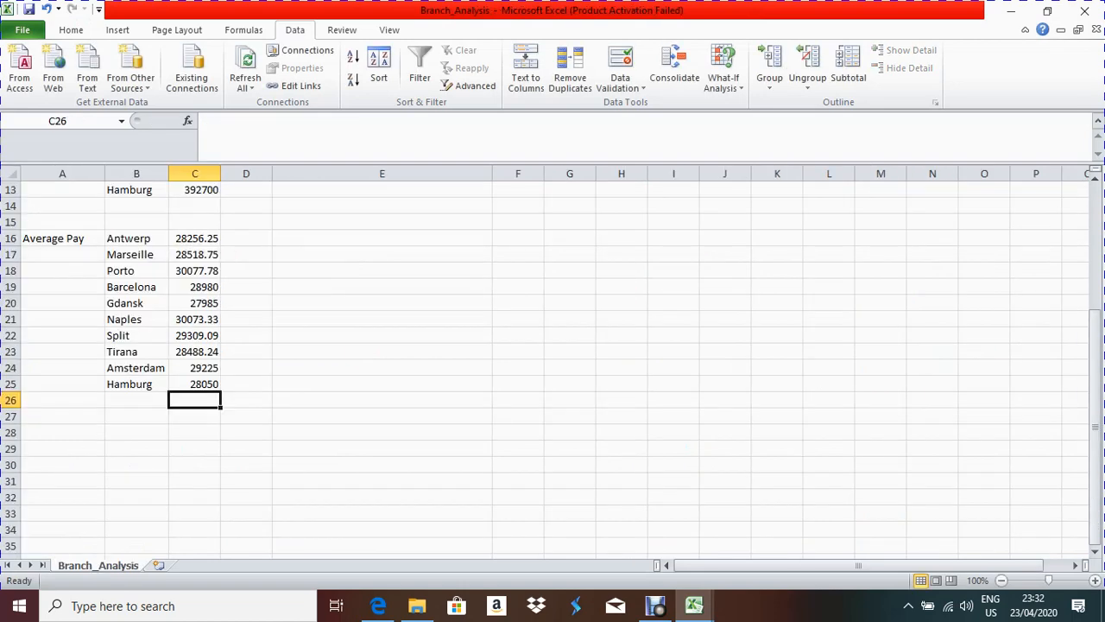
pyautogui.scroll(4, 553, 363)
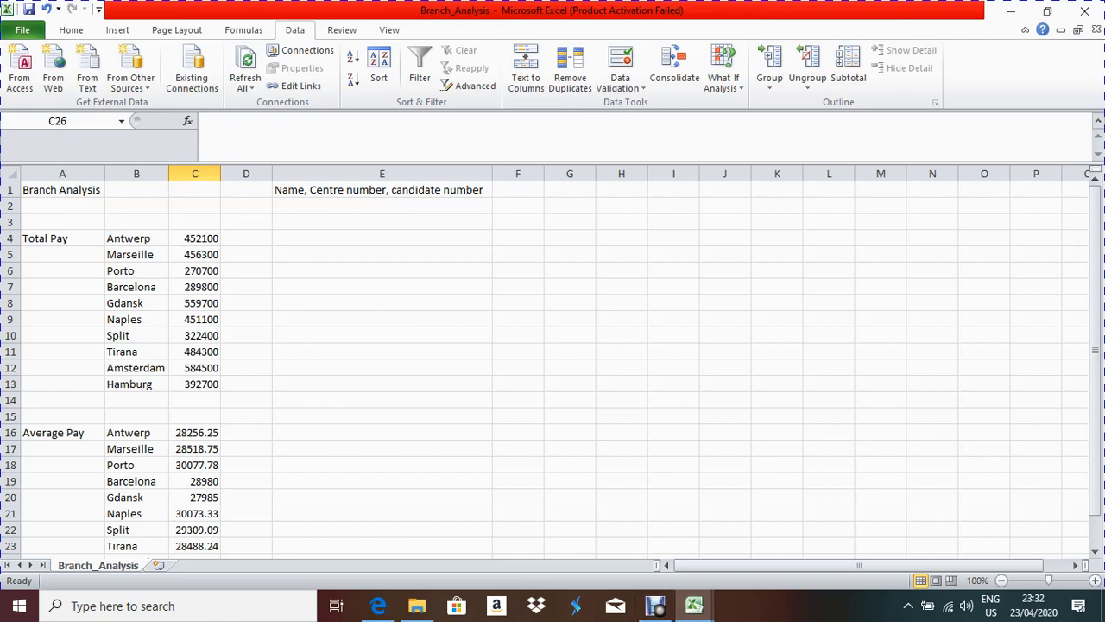
# Step: Reread the chart task in the question paper PDF, then bring the mm workbook back
pyautogui.click(378, 605)
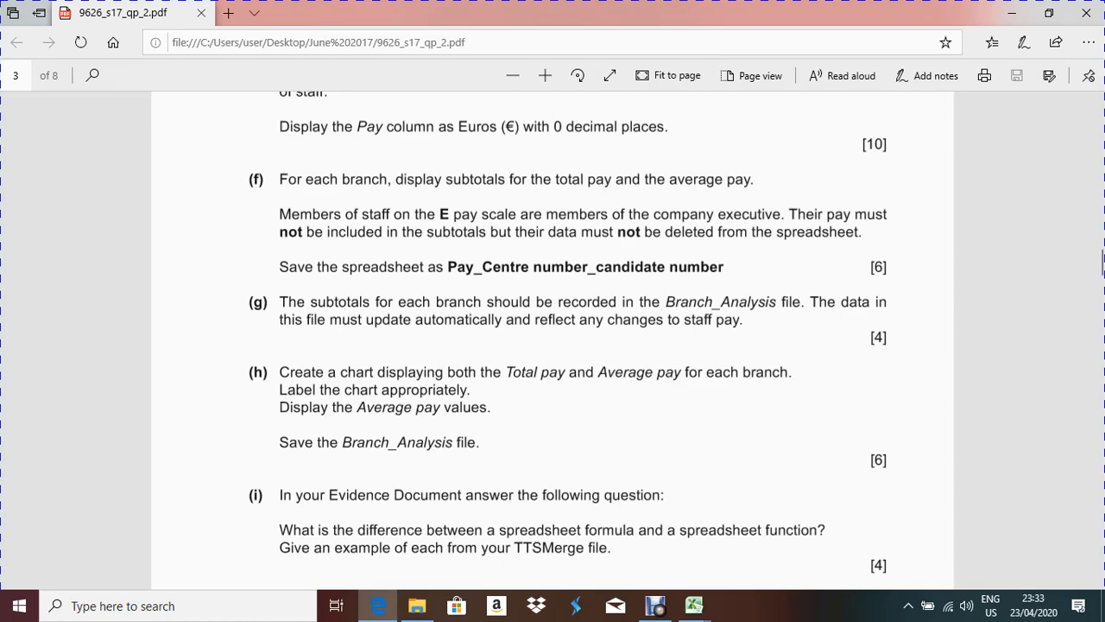
pyautogui.click(693, 605)
pyautogui.click(870, 535)
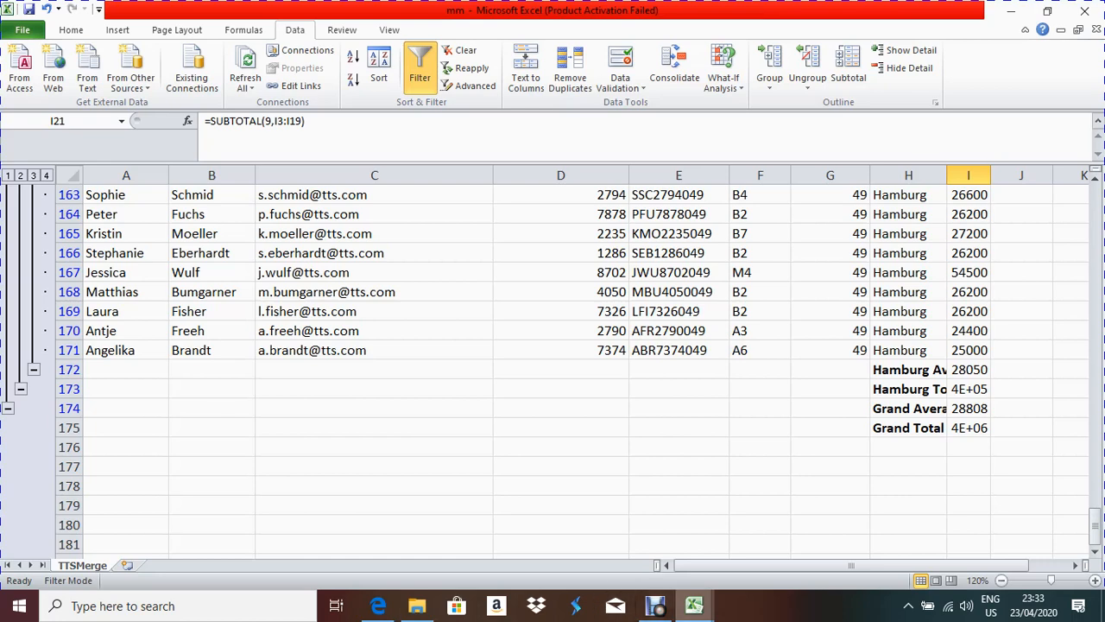
# Step: In Branch_Analysis, enter the headings Branch, Total_Pay and Average_Pay in E4:G4
pyautogui.click(693, 605)
pyautogui.click(695, 535)
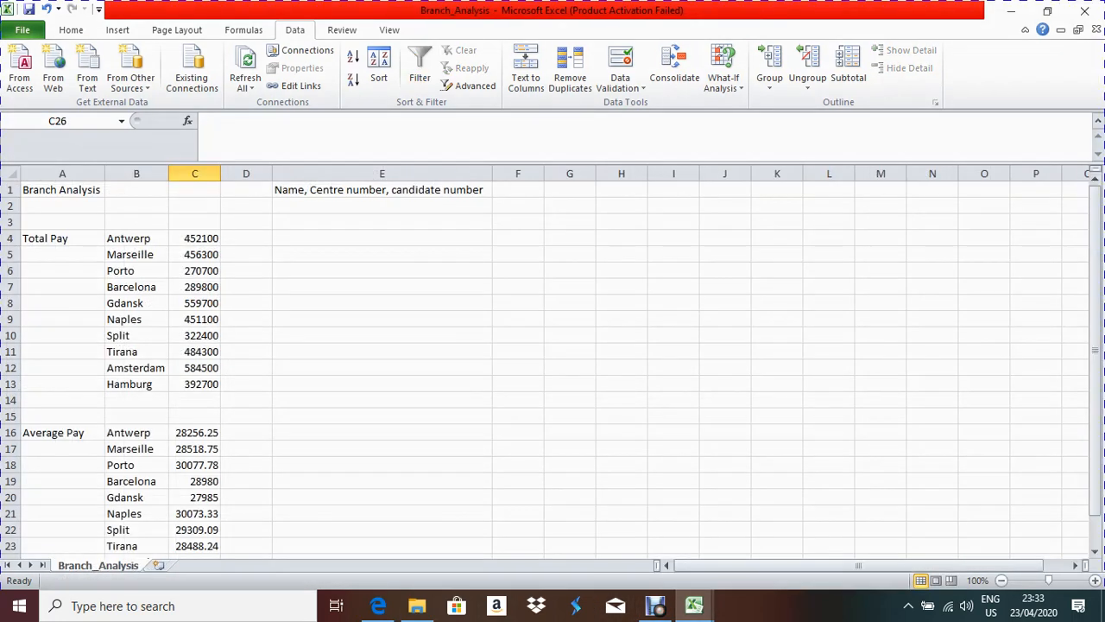
pyautogui.scroll(-4, 553, 371)
pyautogui.scroll(4, 553, 371)
pyautogui.scroll(-1, 553, 371)
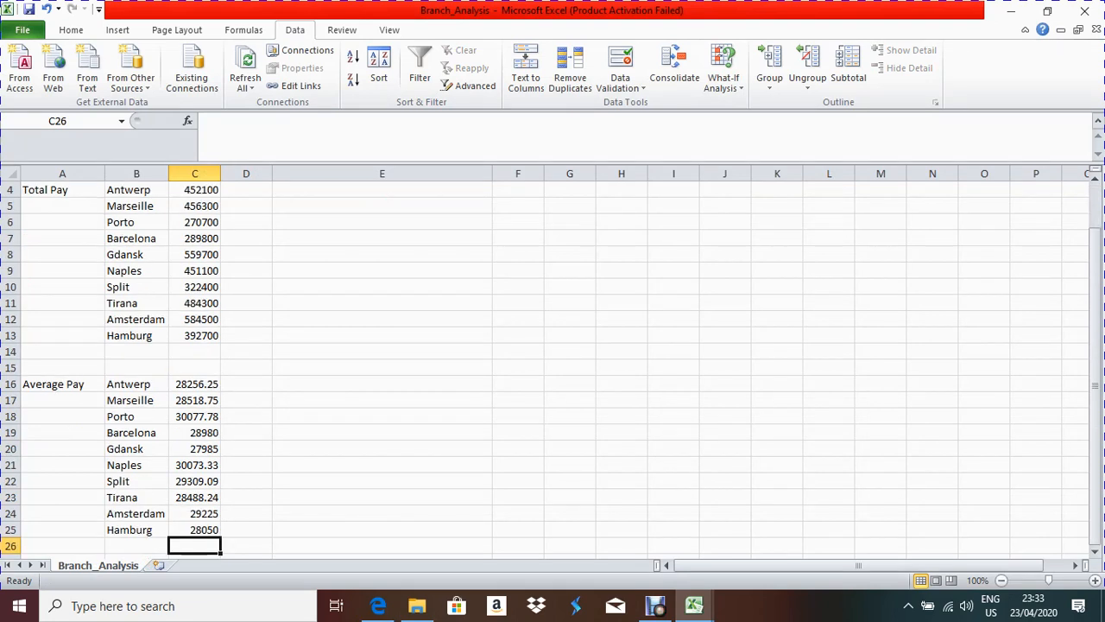
pyautogui.scroll(1, 553, 363)
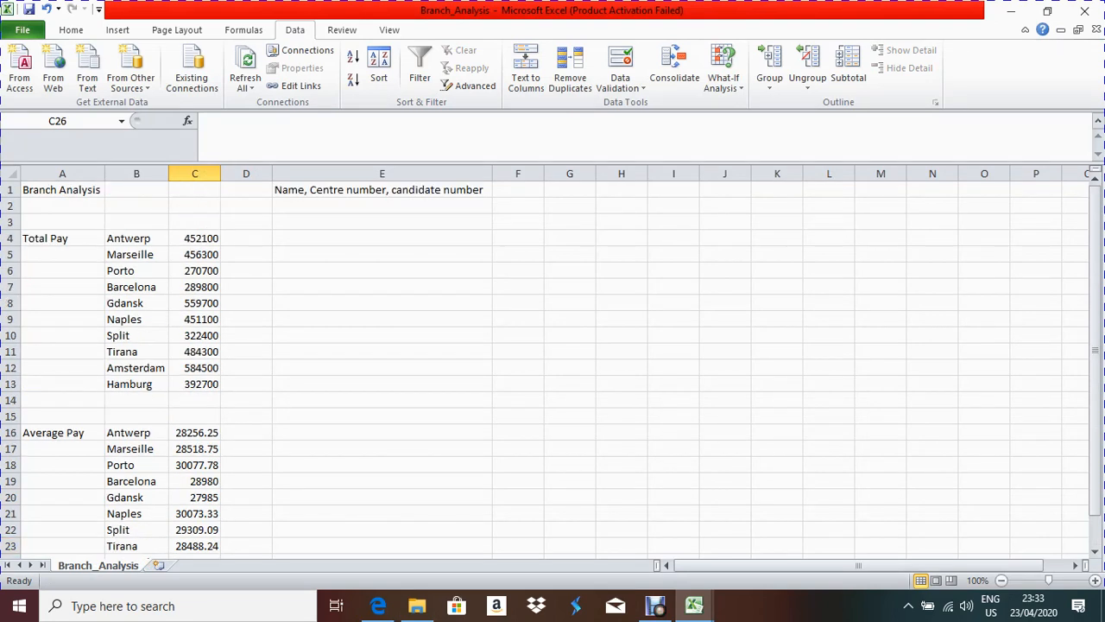
pyautogui.click(381, 239)
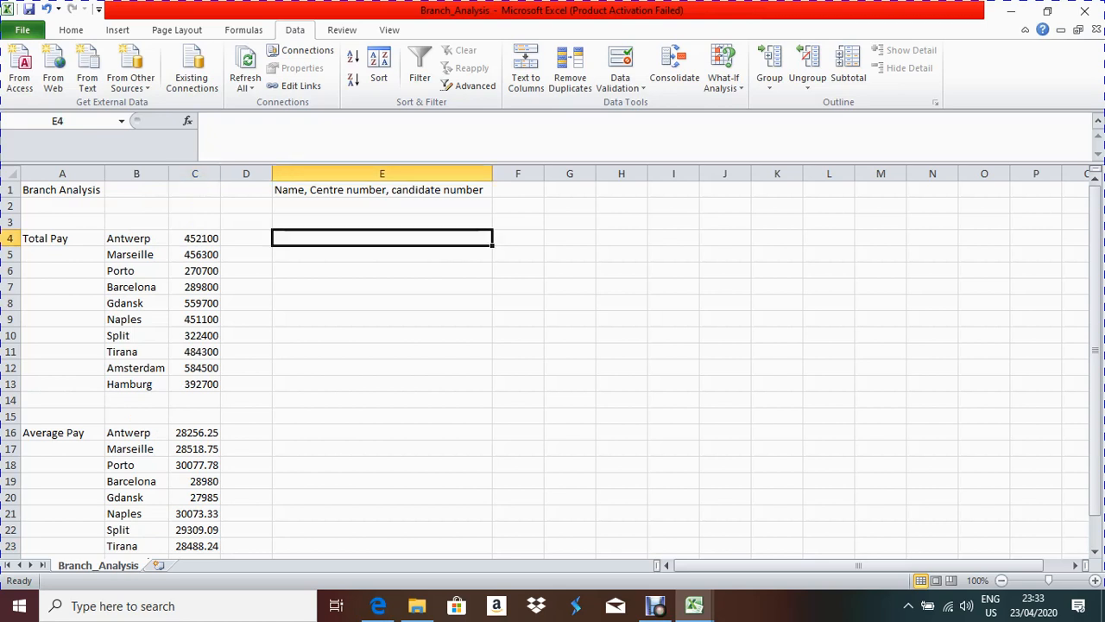
pyautogui.write('Tot')
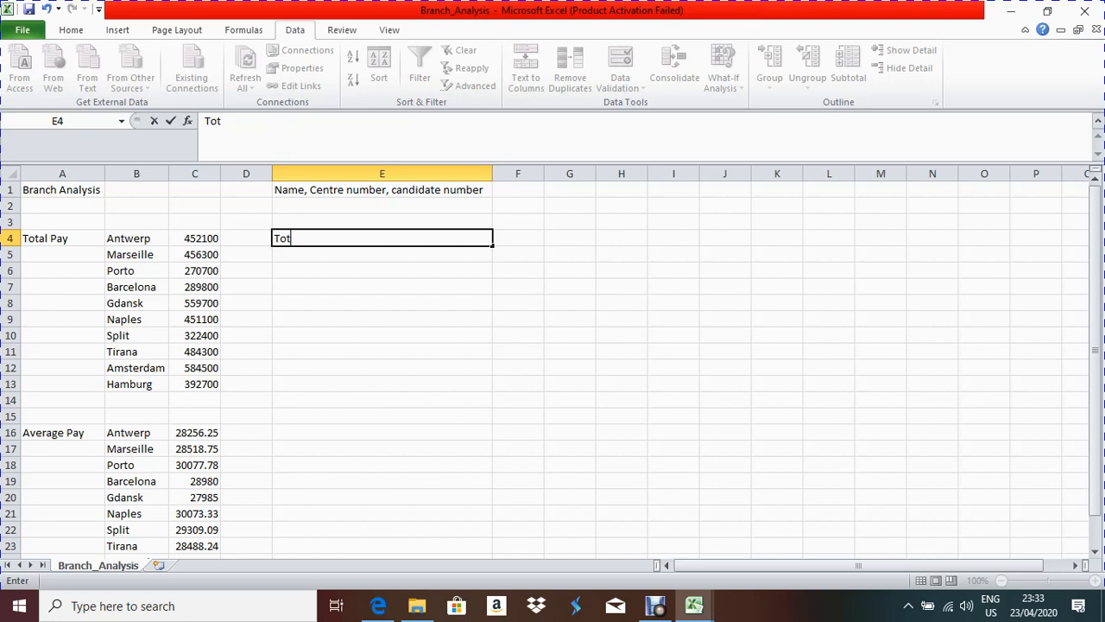
pyautogui.write('al Pa')
pyautogui.write('y')
pyautogui.press('Tab')
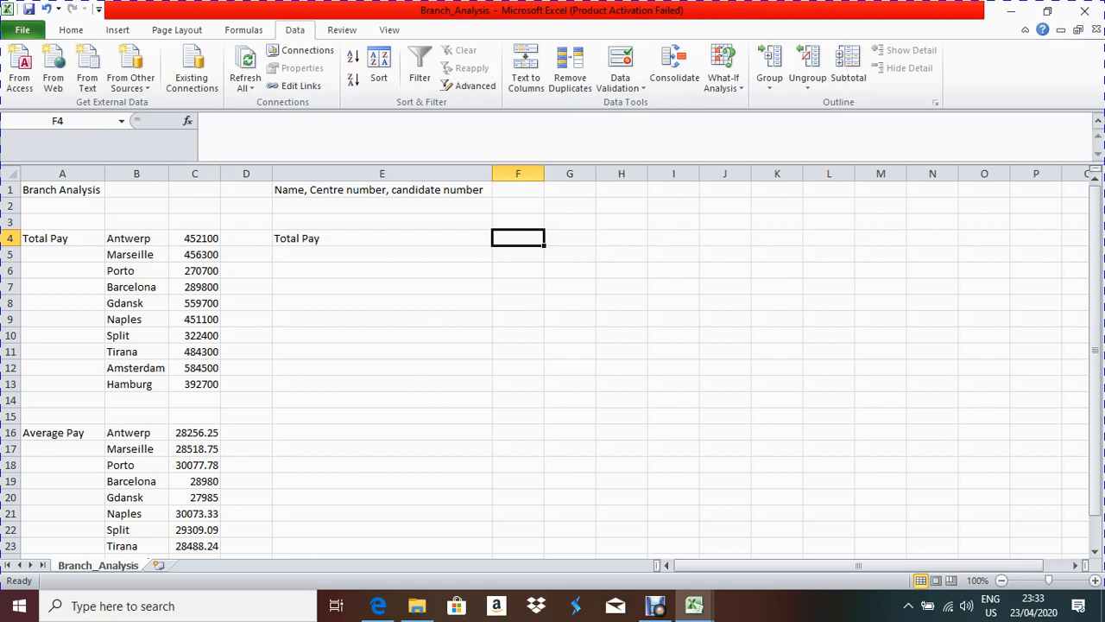
pyautogui.click(382, 238)
pyautogui.press('BackSpace')
pyautogui.write('Branch')
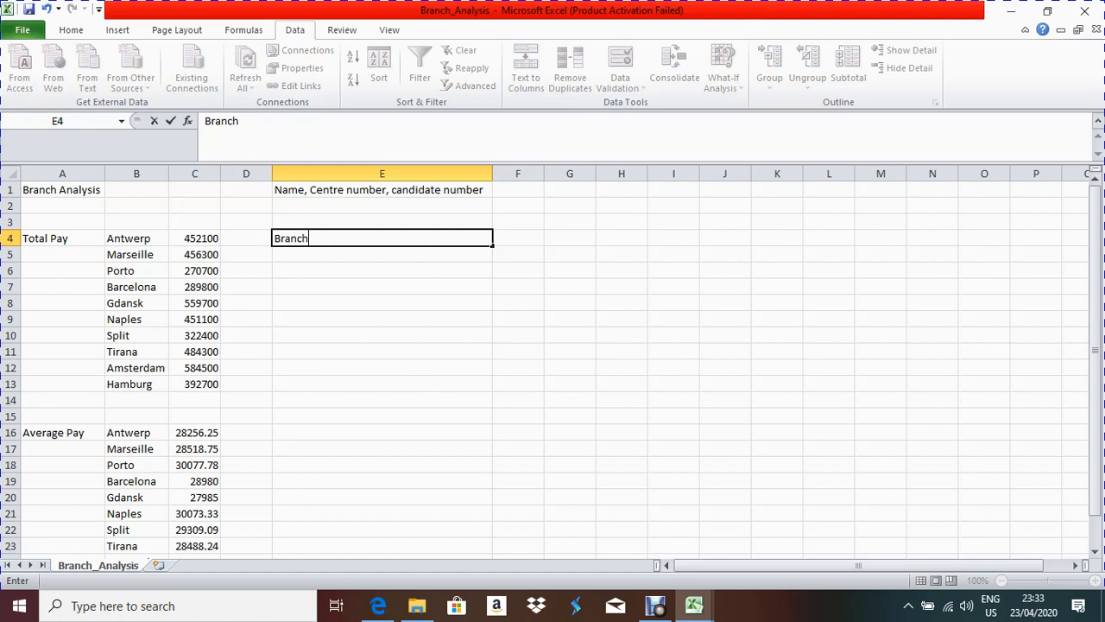
pyautogui.press('Tab')
pyautogui.write('T')
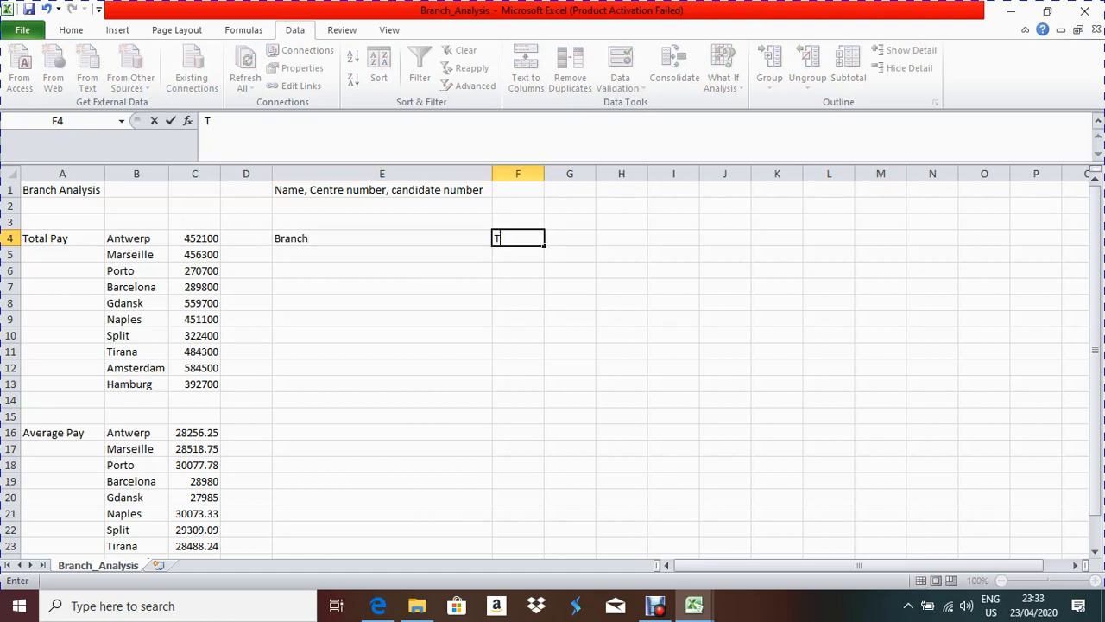
pyautogui.write('otal_Pay')
pyautogui.press('Tab')
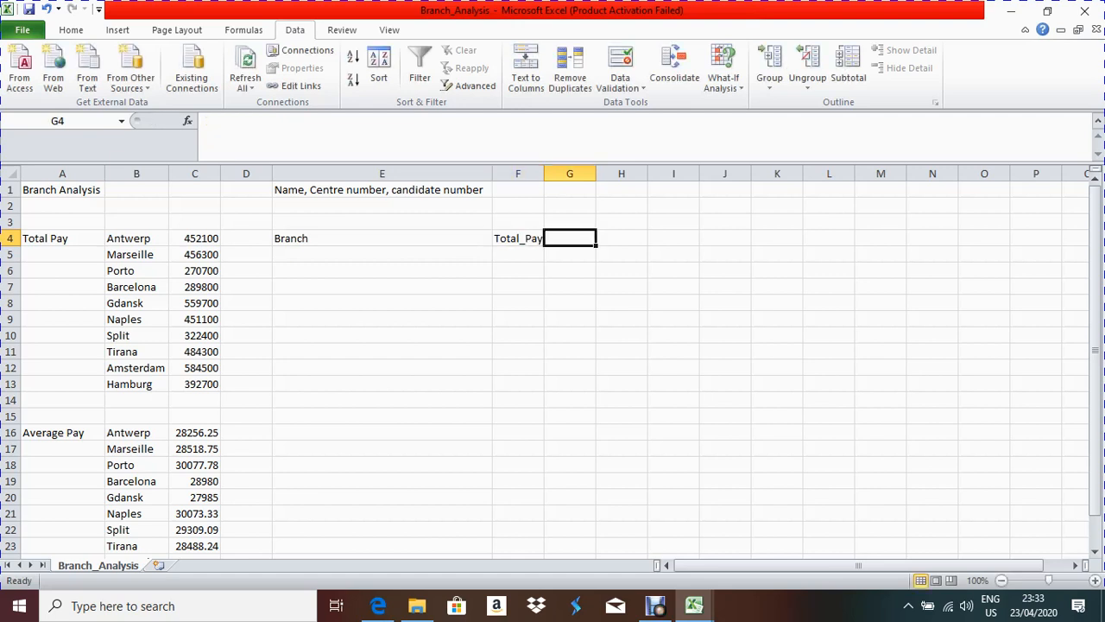
pyautogui.write('Average')
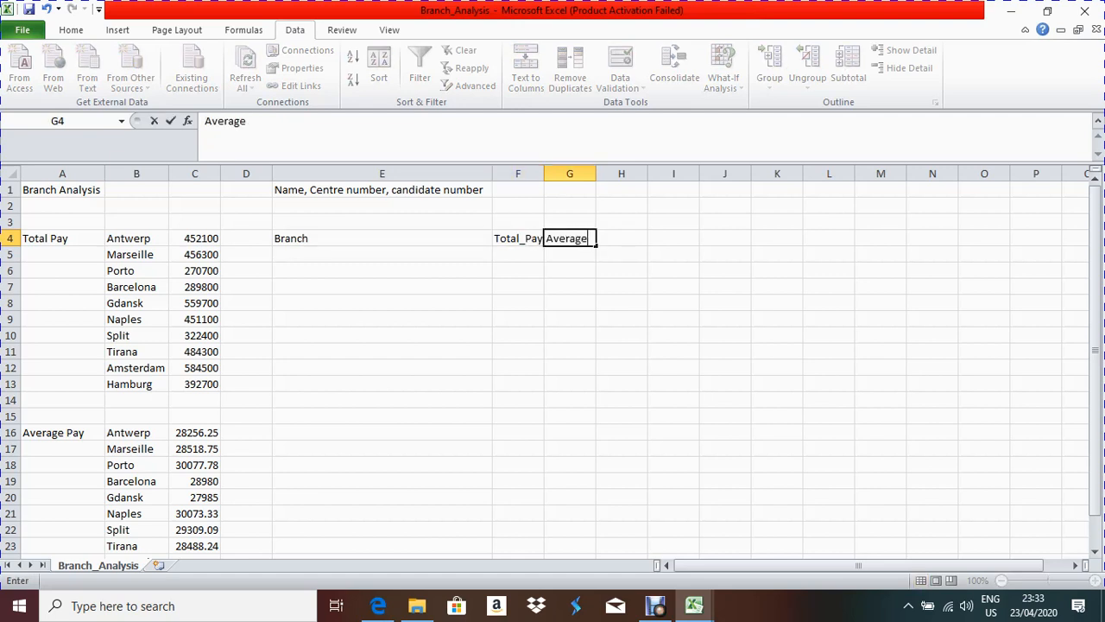
pyautogui.write('_Pay')
pyautogui.click(518, 287)
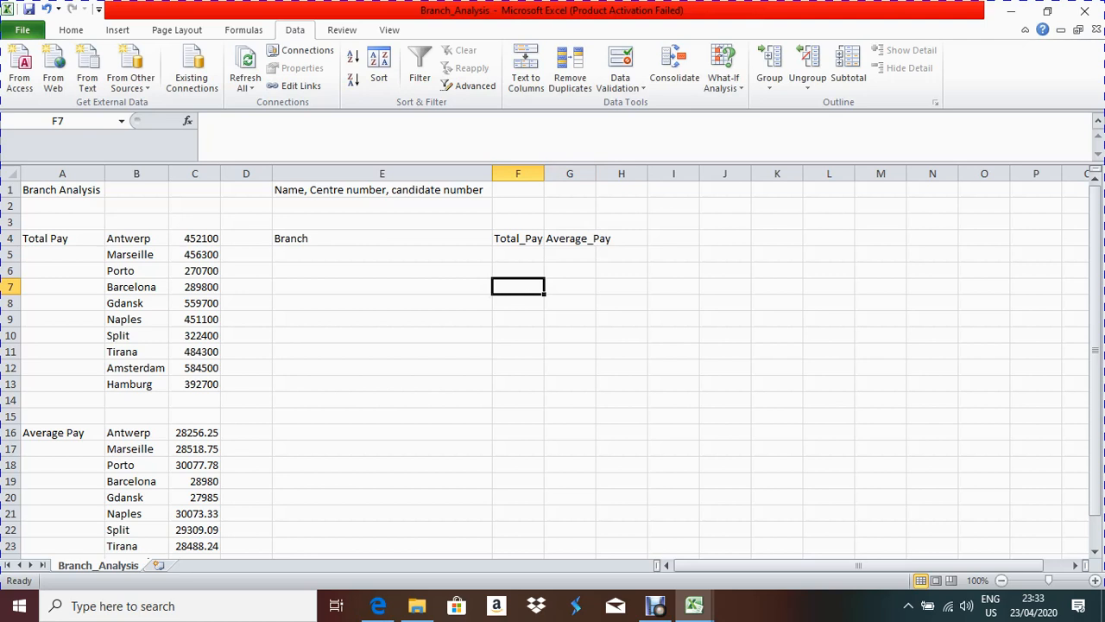
# Step: Copy branch names B4:B13 into E5 and total pay C4:C13 into F5
pyautogui.moveTo(129, 238); pyautogui.dragTo(134, 385)
pyautogui.hotkey('ctrl', 'c')
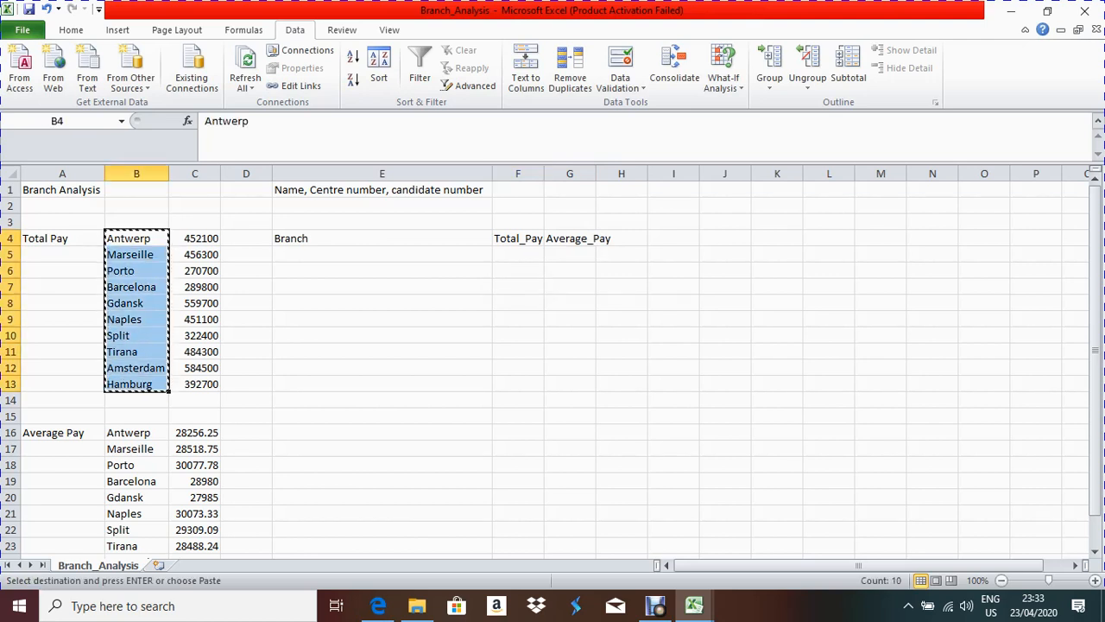
pyautogui.click(382, 254)
pyautogui.hotkey('ctrl', 'v')
pyautogui.click(518, 254)
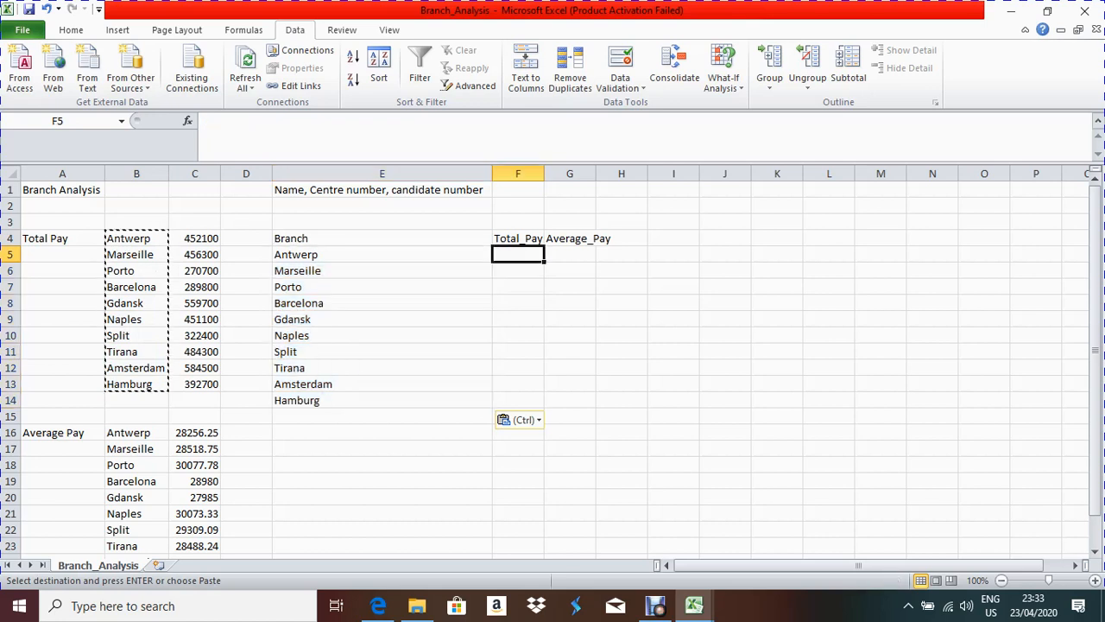
pyautogui.moveTo(194, 238); pyautogui.dragTo(194, 384)
pyautogui.hotkey('ctrl', 'c')
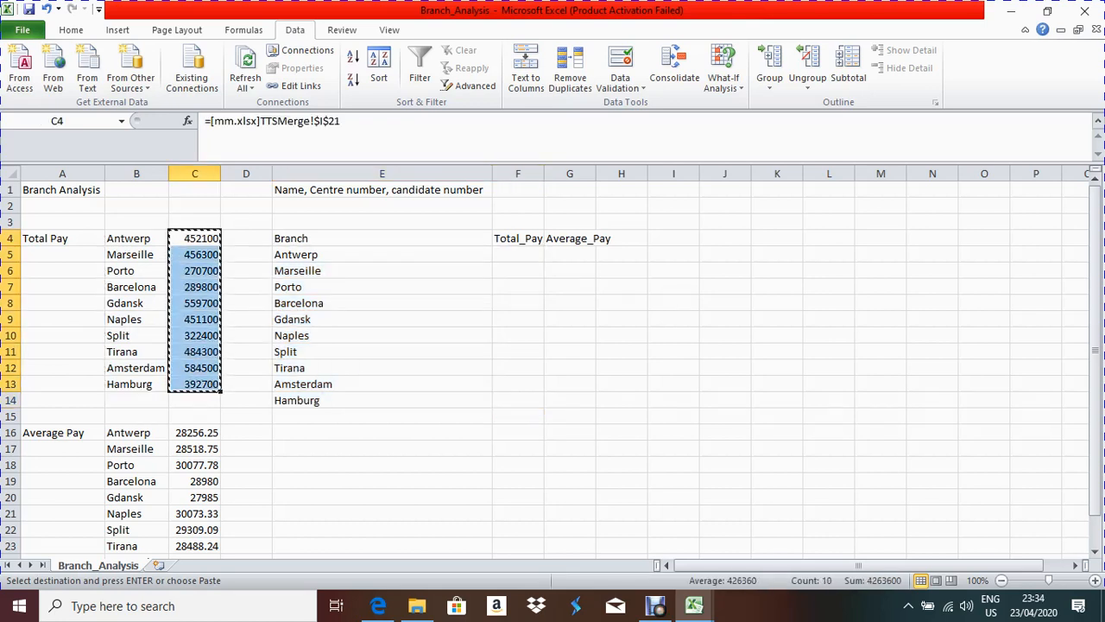
pyautogui.click(518, 254)
pyautogui.hotkey('ctrl', 'v')
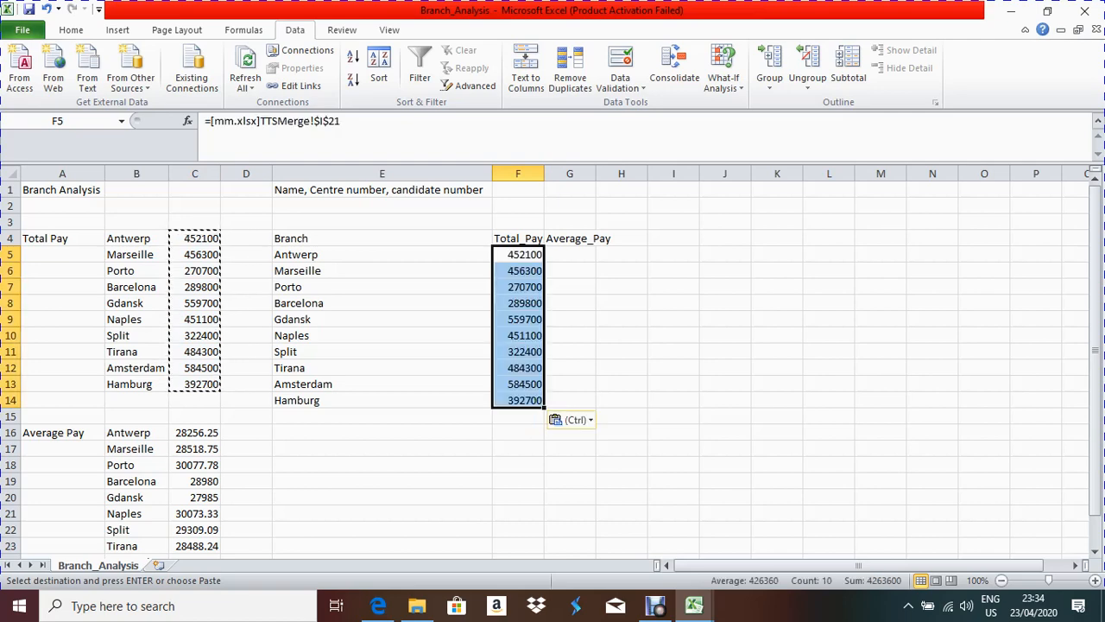
# Step: Copy the average pay values C16:C25 into G5:G14
pyautogui.click(570, 255)
pyautogui.click(194, 433)
pyautogui.moveTo(194, 433)
pyautogui.mouseDown()
pyautogui.moveTo(194, 552)
pyautogui.moveTo(194, 432)
pyautogui.moveTo(194, 449)
pyautogui.mouseUp()
pyautogui.hotkey('ctrl', 'c')
pyautogui.scroll(3, 544, 368)
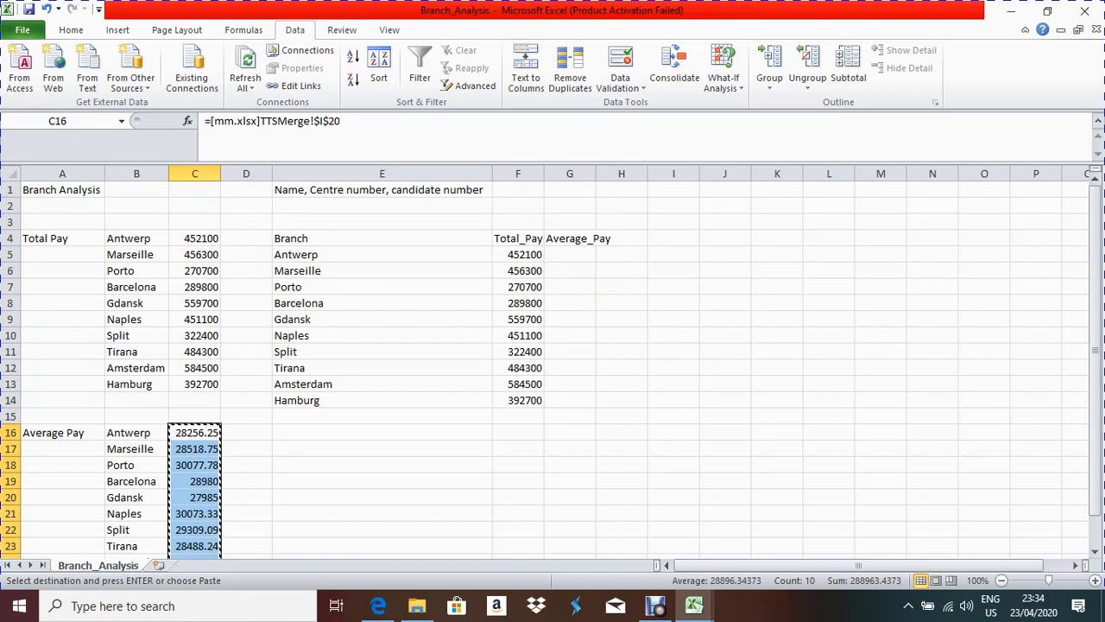
pyautogui.click(570, 255)
pyautogui.hotkey('ctrl', 'v')
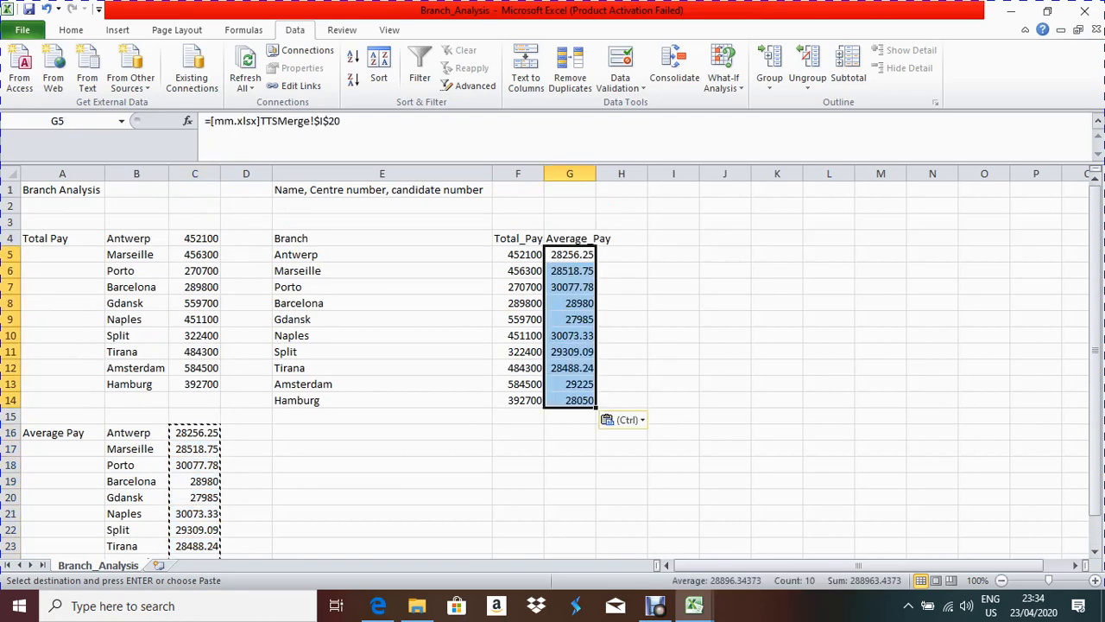
# Step: After checking the chart task, autofit column G and select the table E4:G14
pyautogui.click(378, 606)
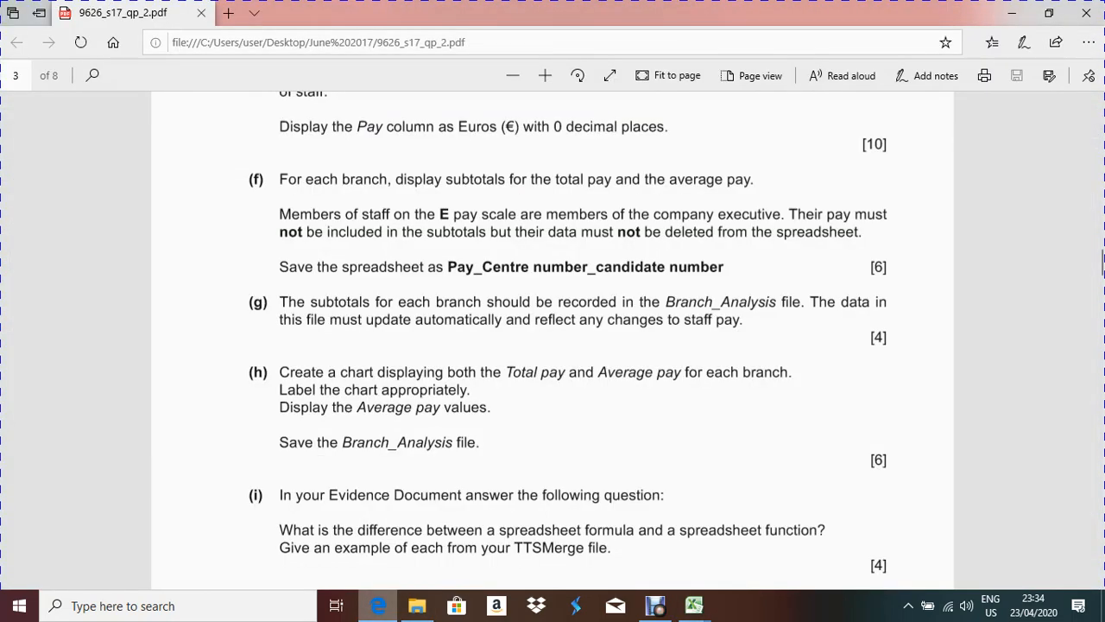
pyautogui.click(378, 605)
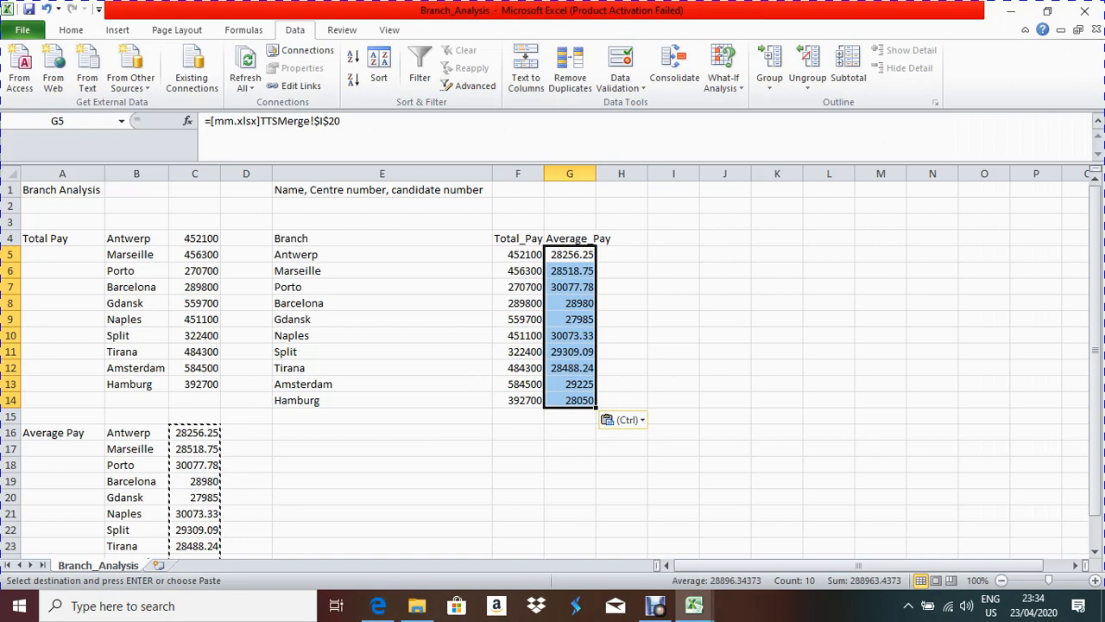
pyautogui.click(621, 254)
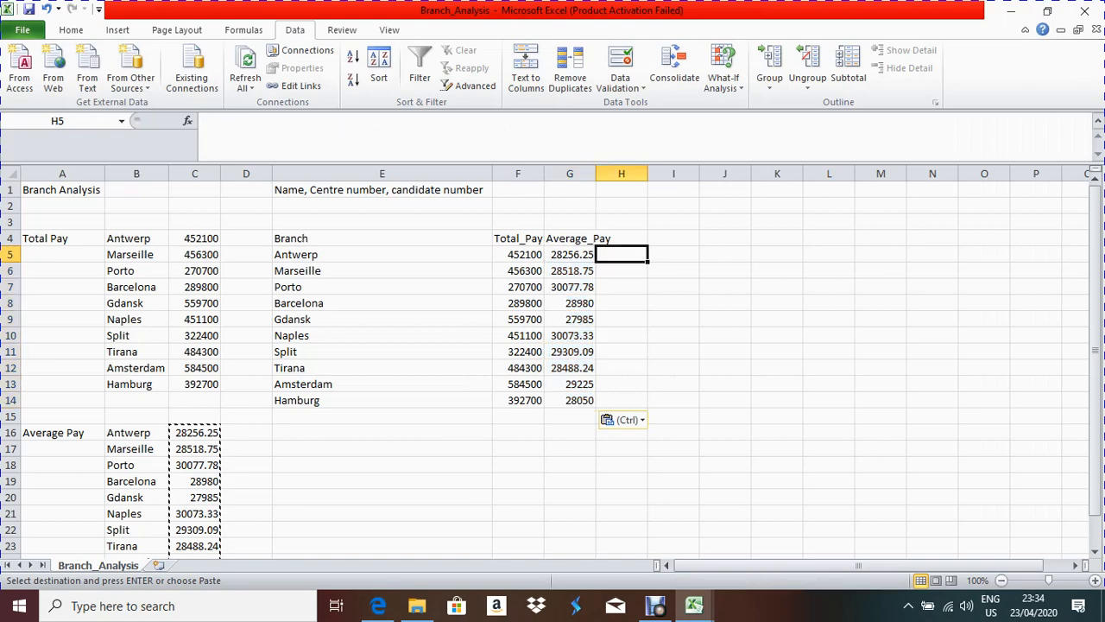
pyautogui.doubleClick(596, 174)
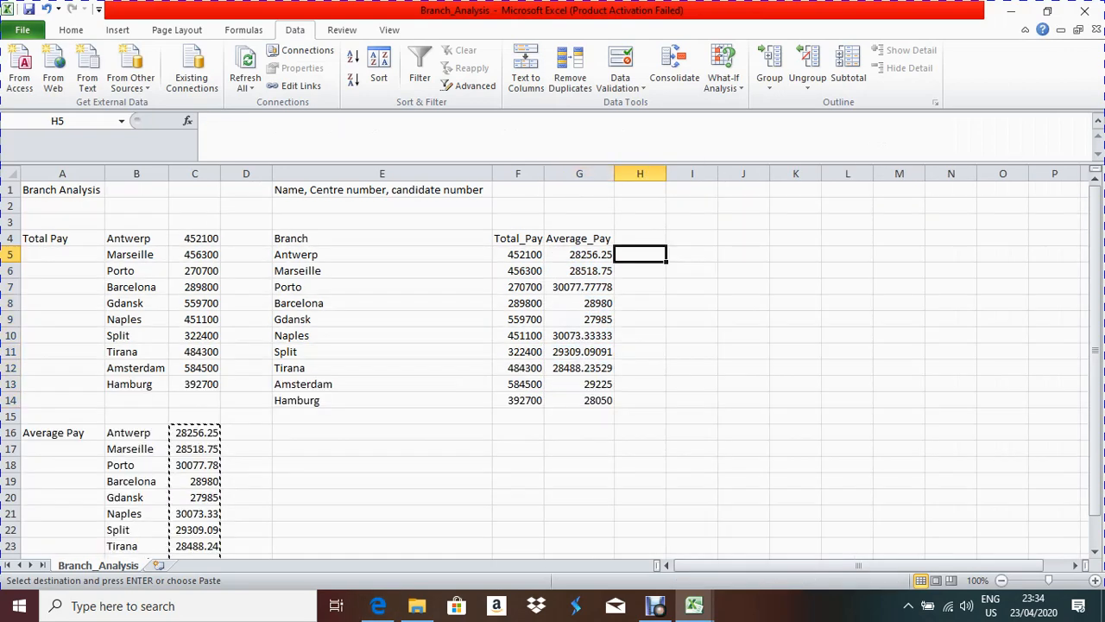
pyautogui.moveTo(294, 238); pyautogui.dragTo(596, 399)
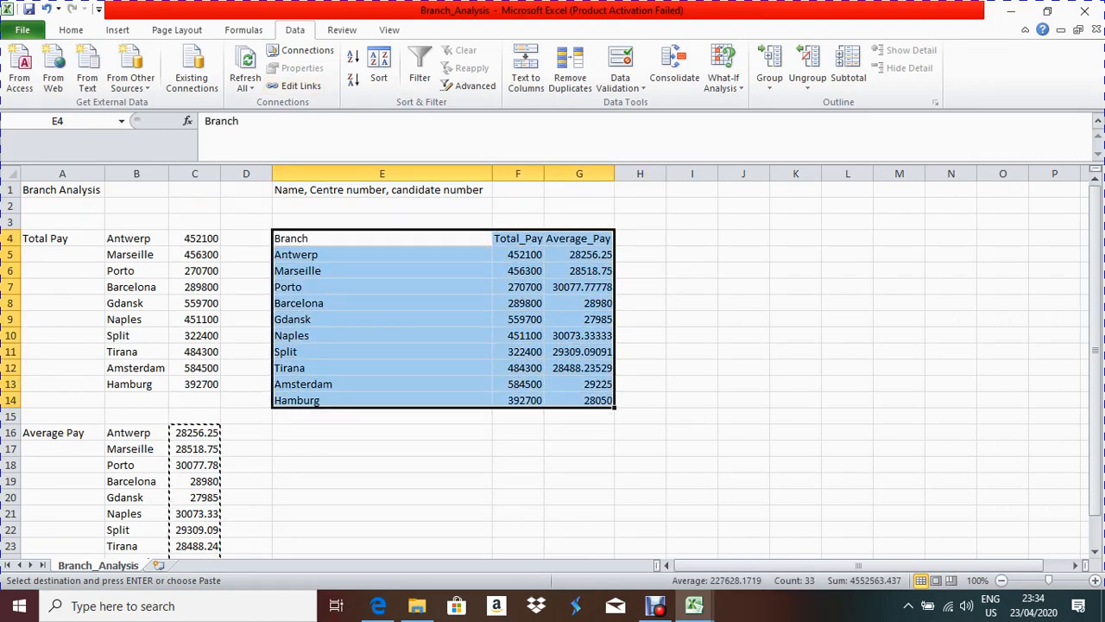
# Step: Insert a clustered column chart from the selected Branch table
pyautogui.click(117, 29)
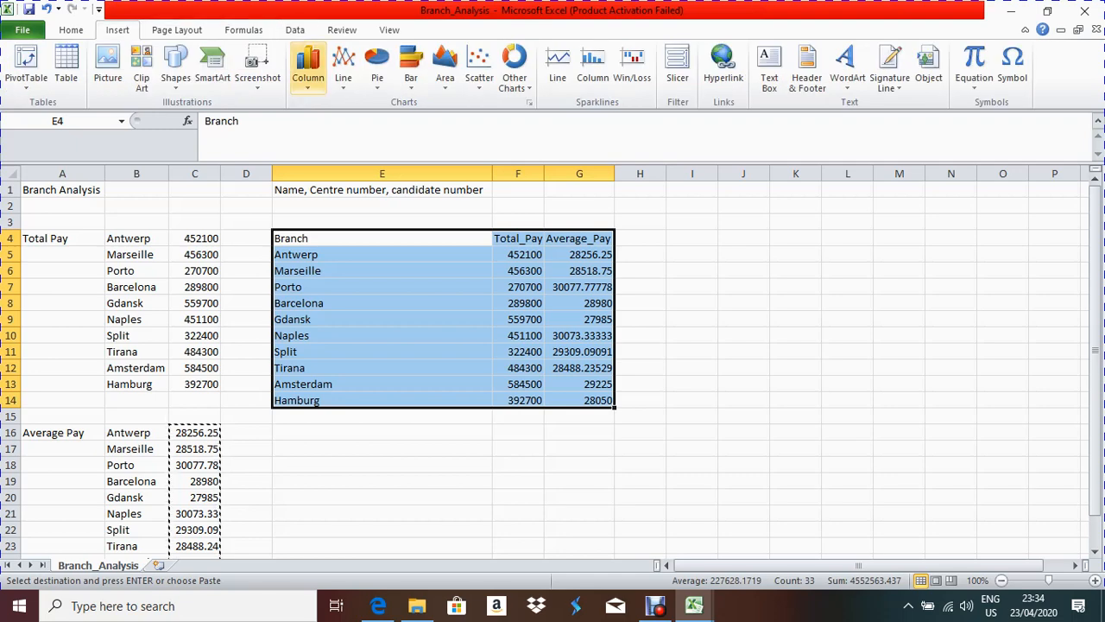
pyautogui.click(308, 65)
pyautogui.click(314, 132)
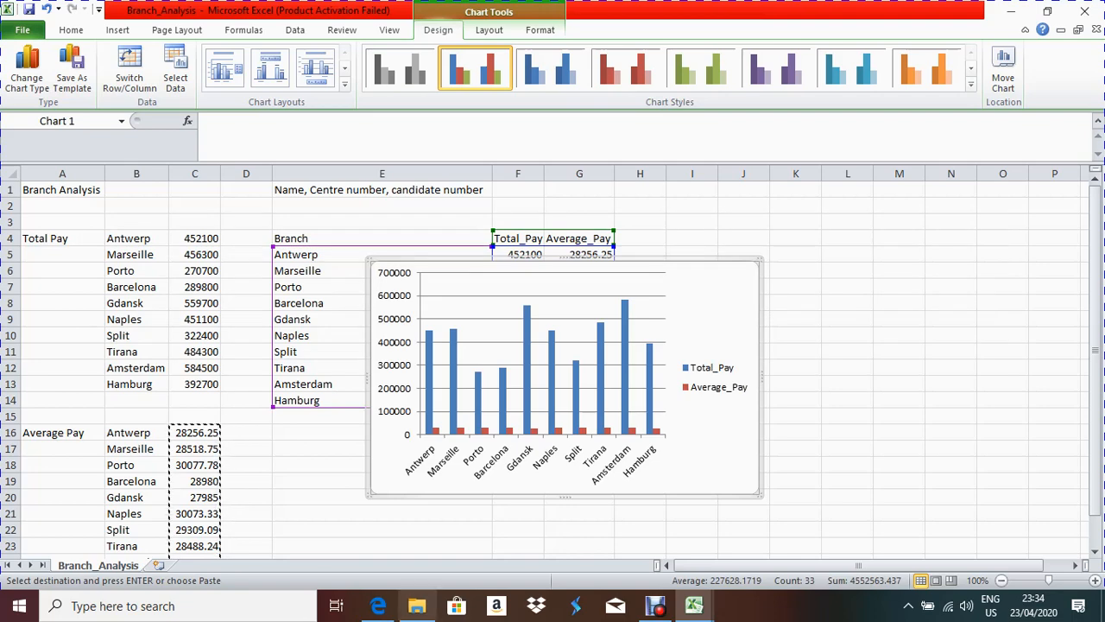
# Step: Position the chart beside the Branch table, rechecking the question paper along the way
pyautogui.click(379, 606)
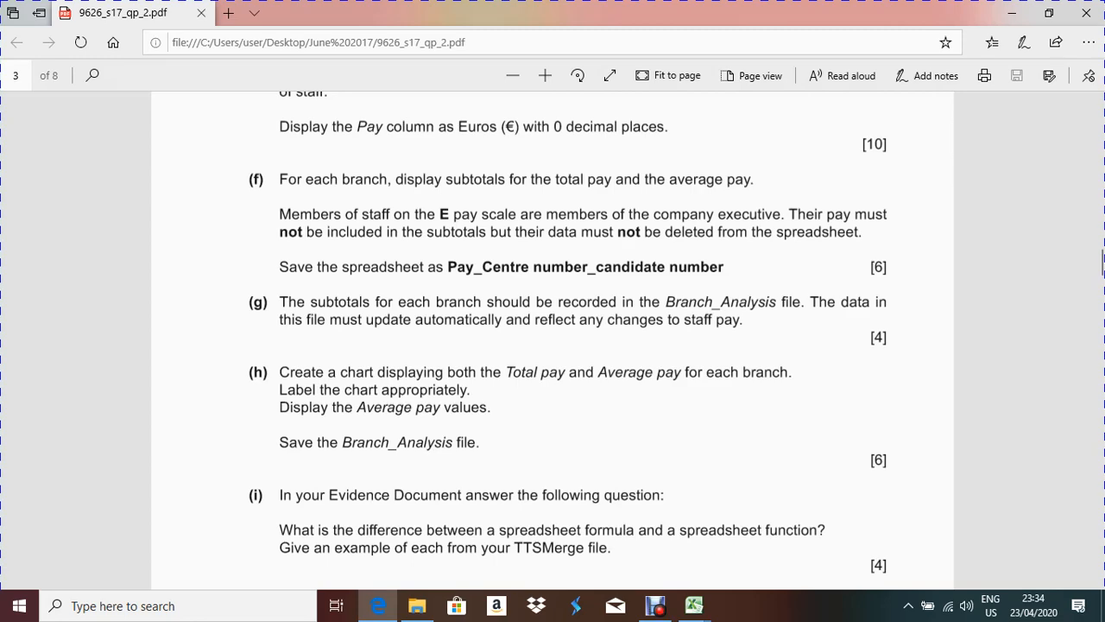
pyautogui.hotkey('alt', 'Tab')
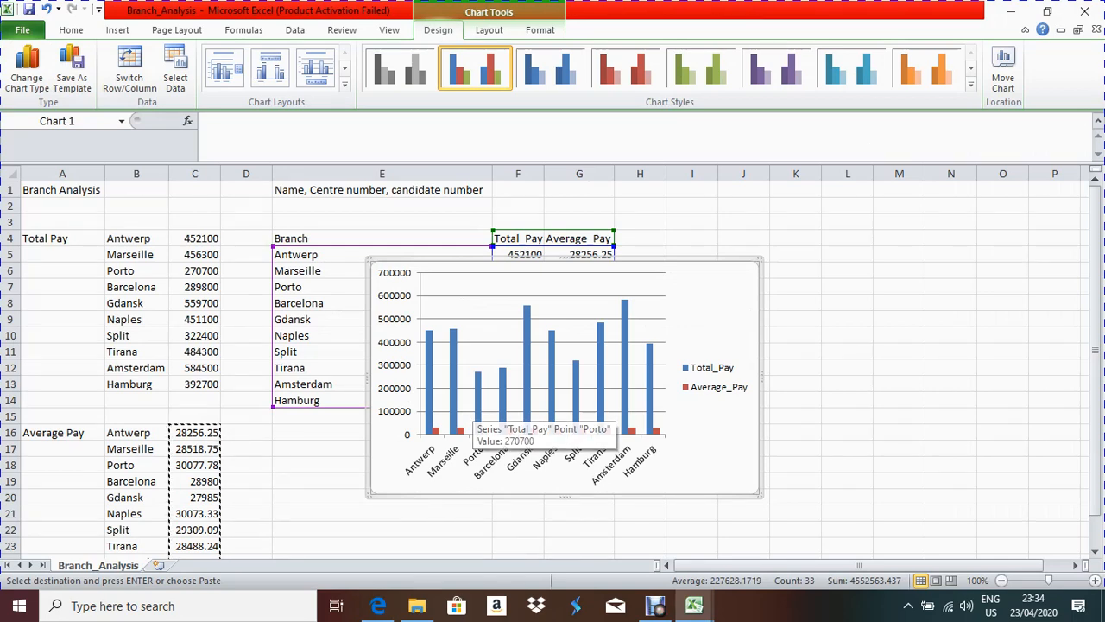
pyautogui.moveTo(477, 412); pyautogui.dragTo(603, 474)
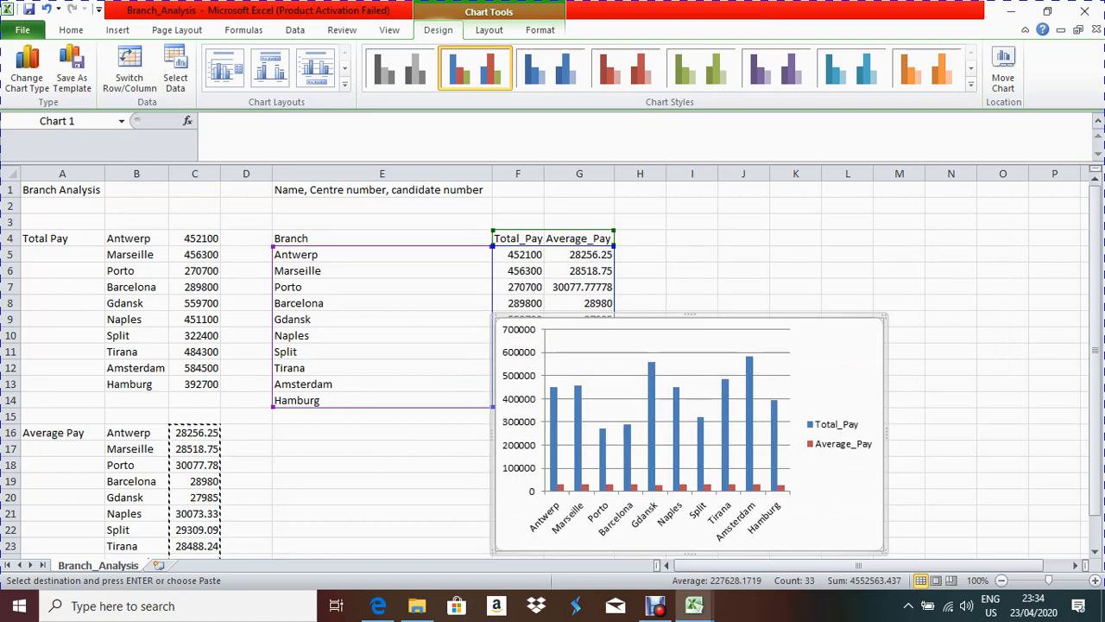
pyautogui.click(378, 605)
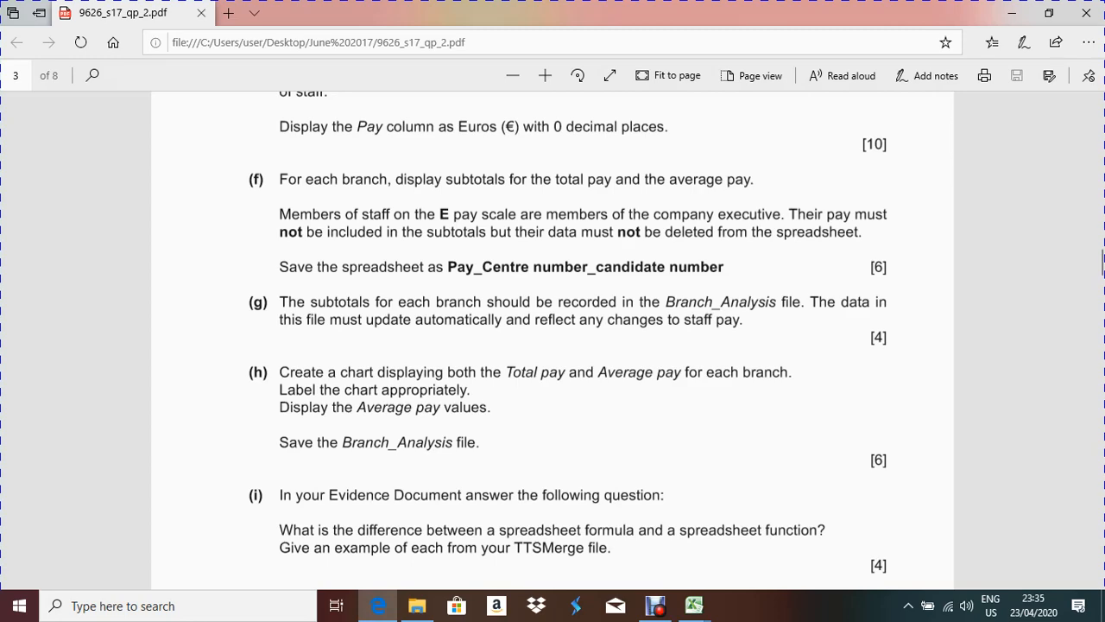
pyautogui.hotkey('alt', 'Tab')
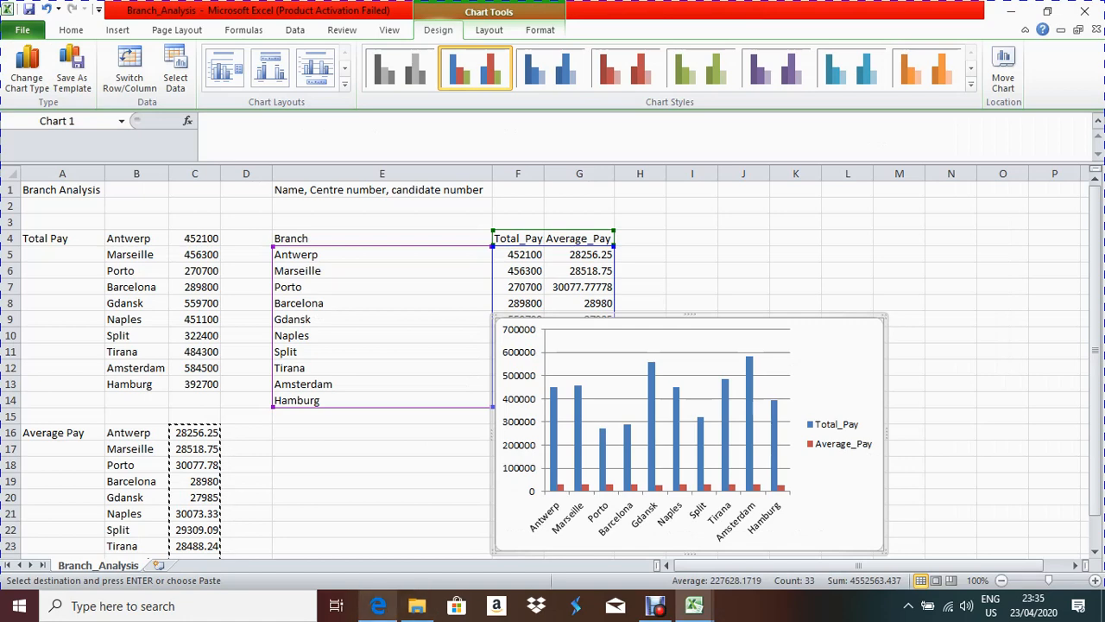
pyautogui.hotkey('alt', 'Tab')
pyautogui.hotkey('alt', 'Tab')
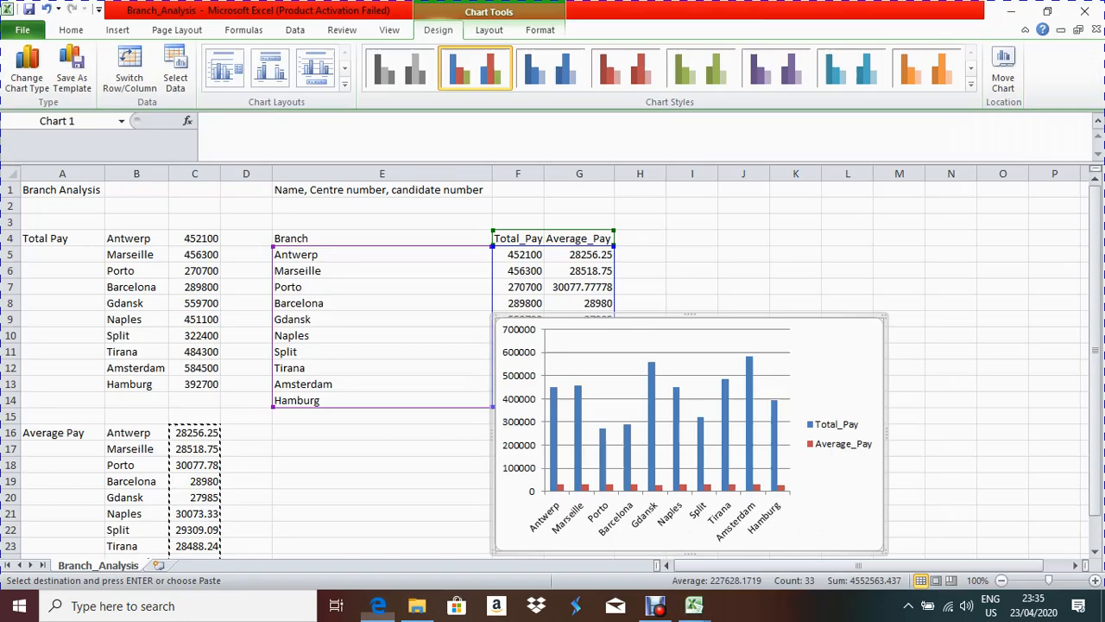
pyautogui.moveTo(837, 372); pyautogui.dragTo(773, 310)
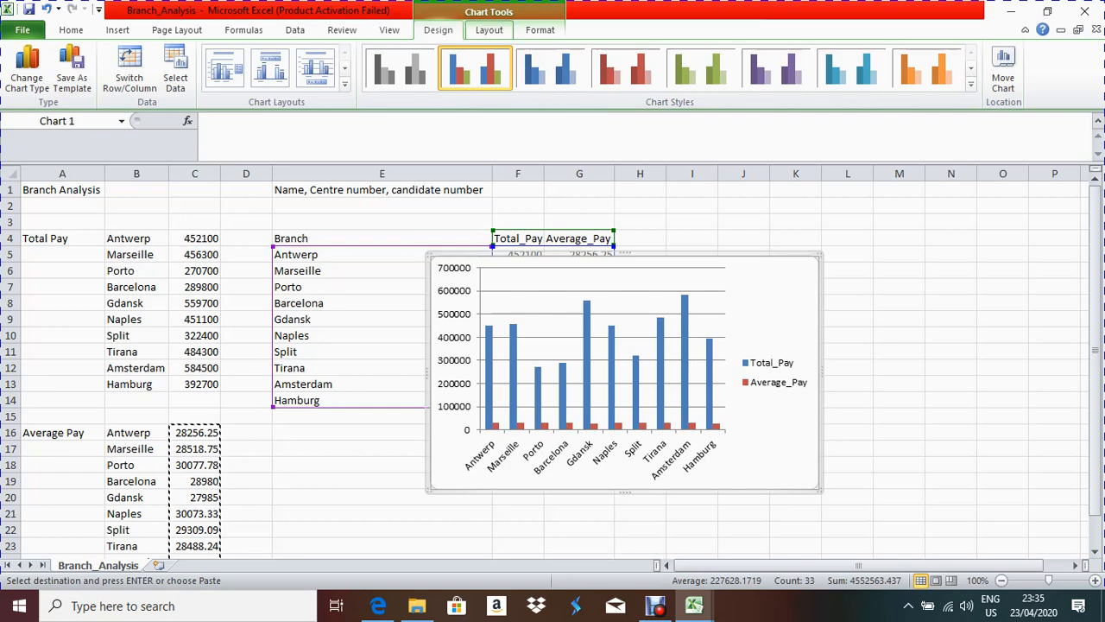
# Step: Add Outside End data labels to every column of the chart
pyautogui.click(489, 29)
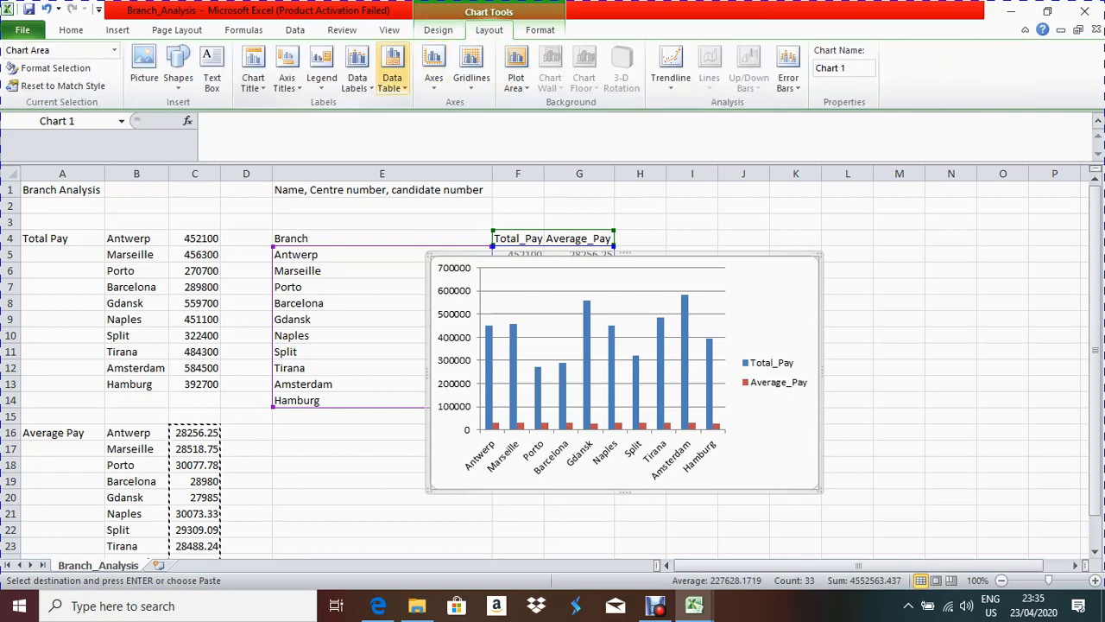
pyautogui.click(357, 76)
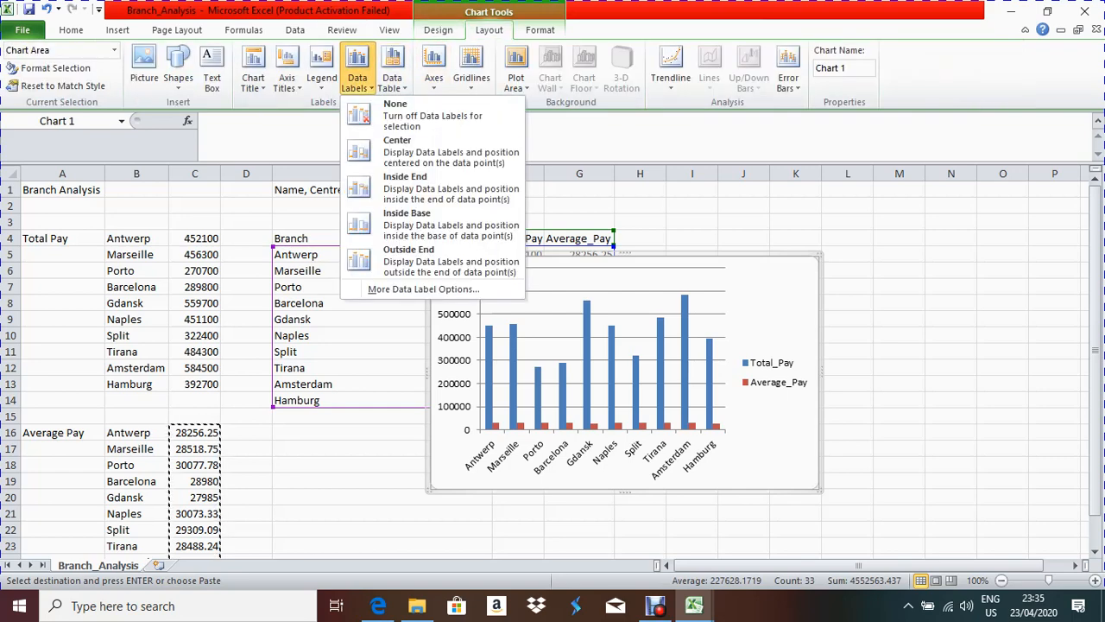
pyautogui.click(432, 261)
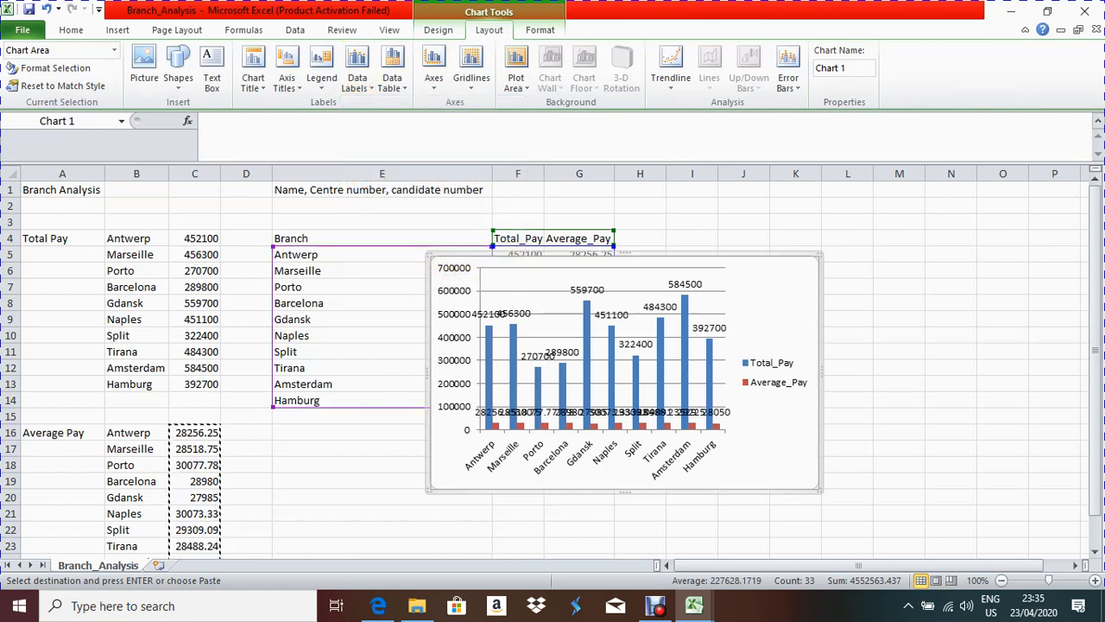
pyautogui.click(787, 74)
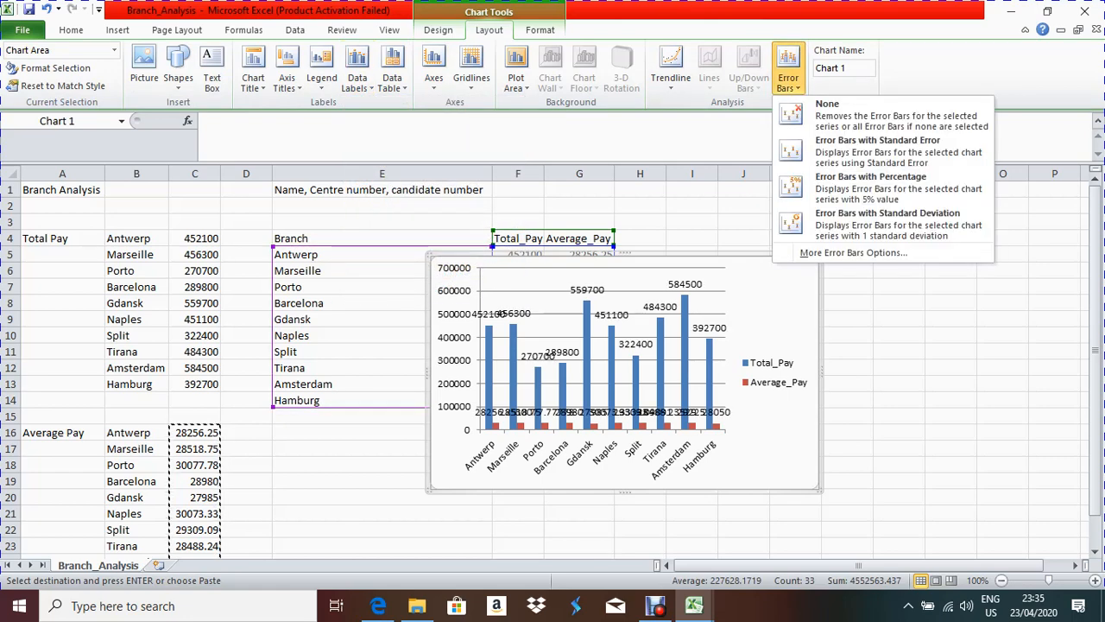
pyautogui.click(788, 74)
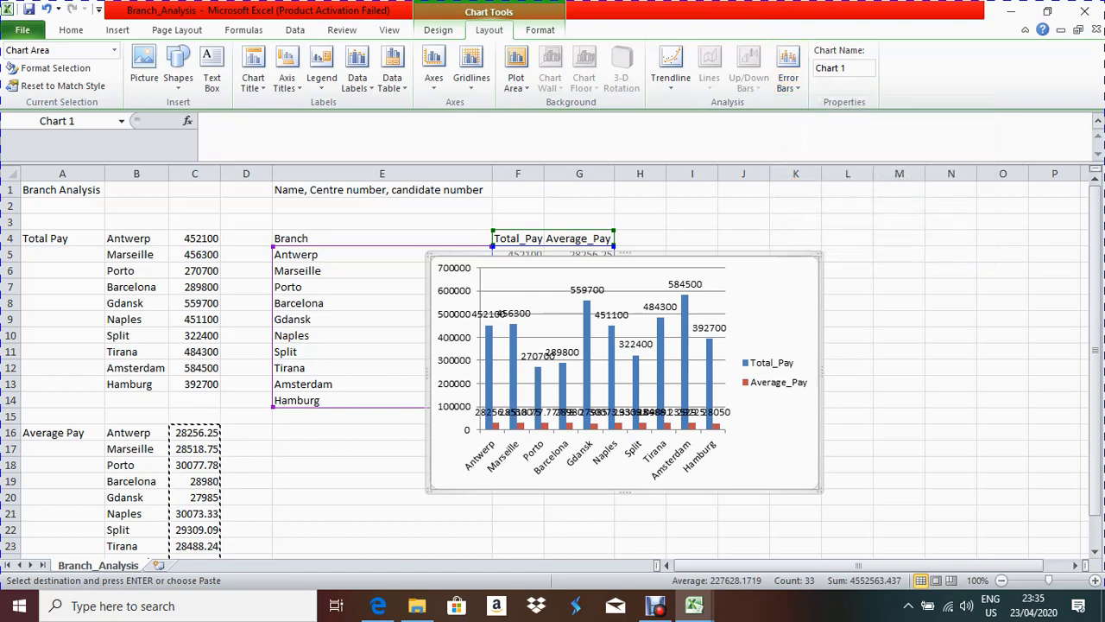
pyautogui.click(539, 30)
pyautogui.click(489, 30)
pyautogui.click(438, 29)
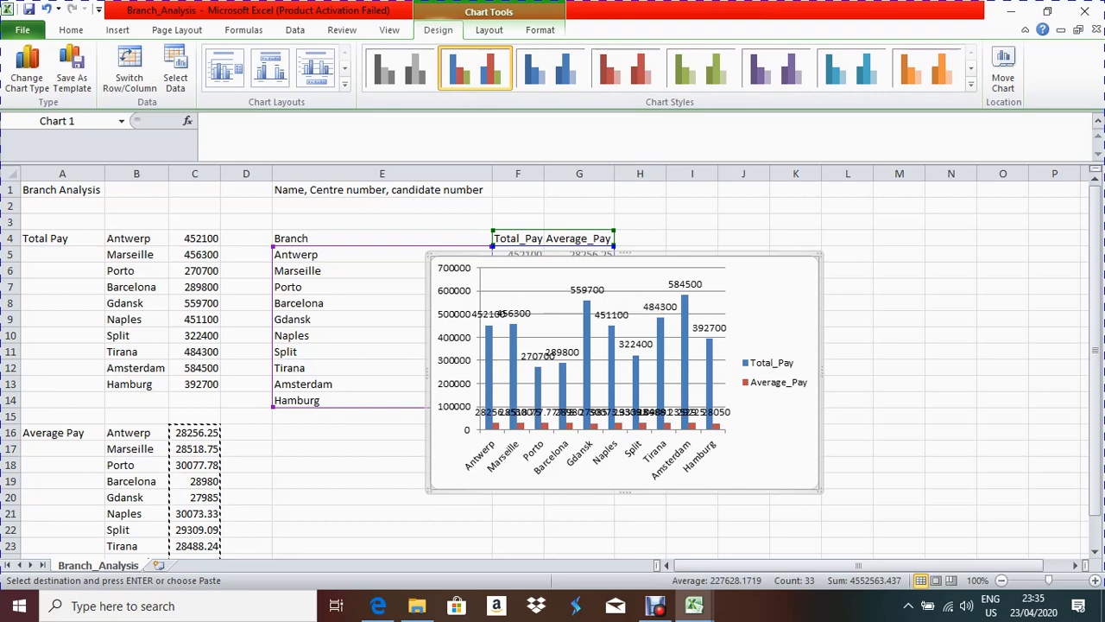
# Step: Move the chart onto a new chart sheet named Chart1
pyautogui.click(1002, 71)
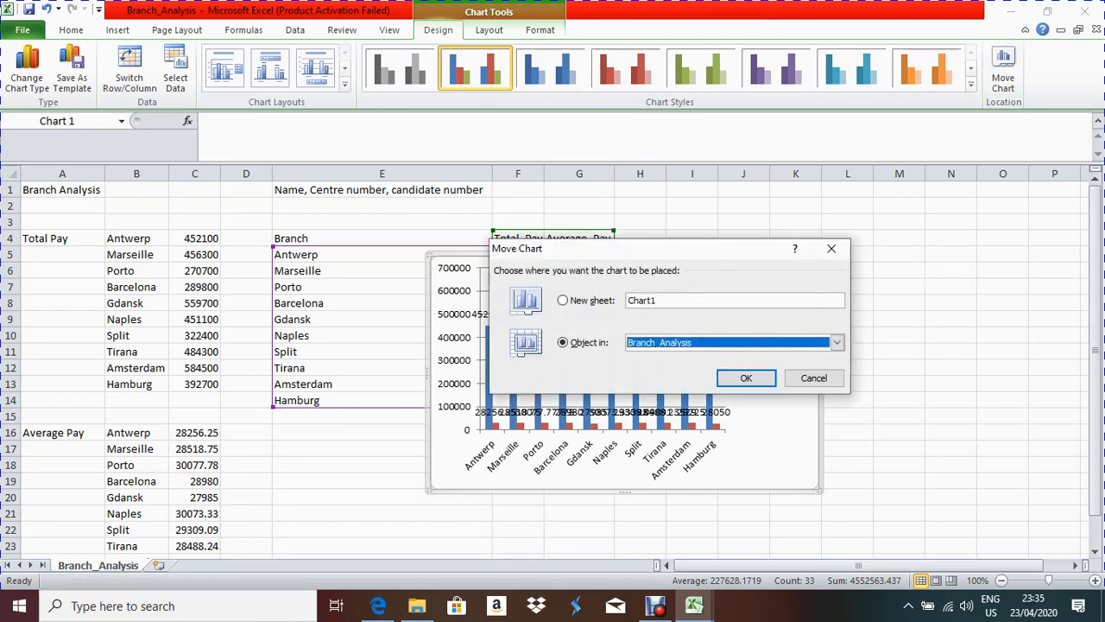
pyautogui.click(746, 378)
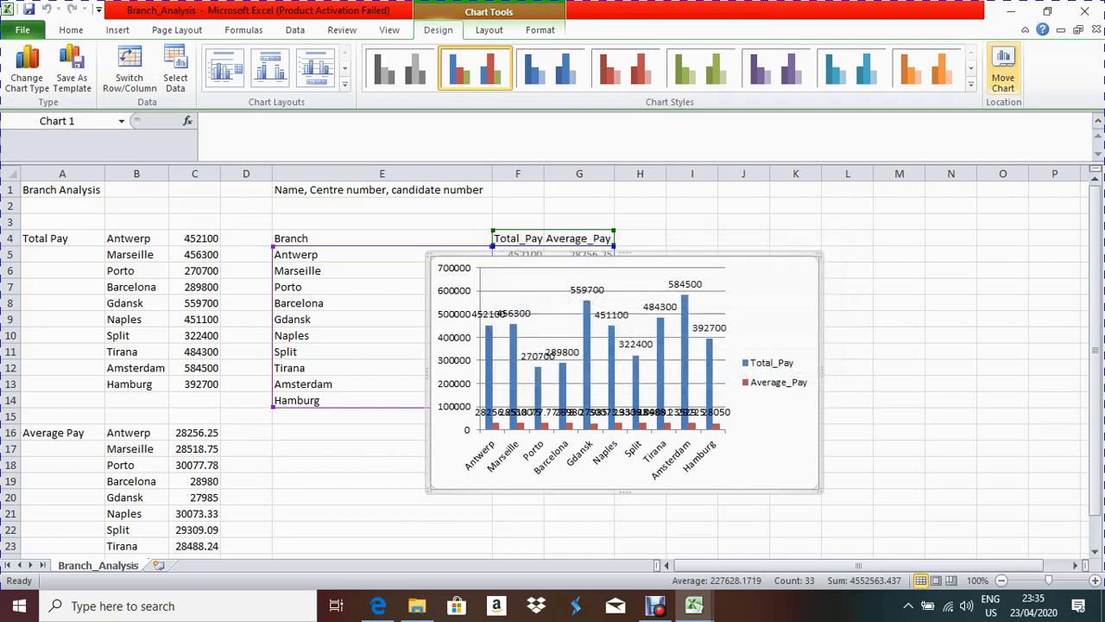
pyautogui.click(1003, 73)
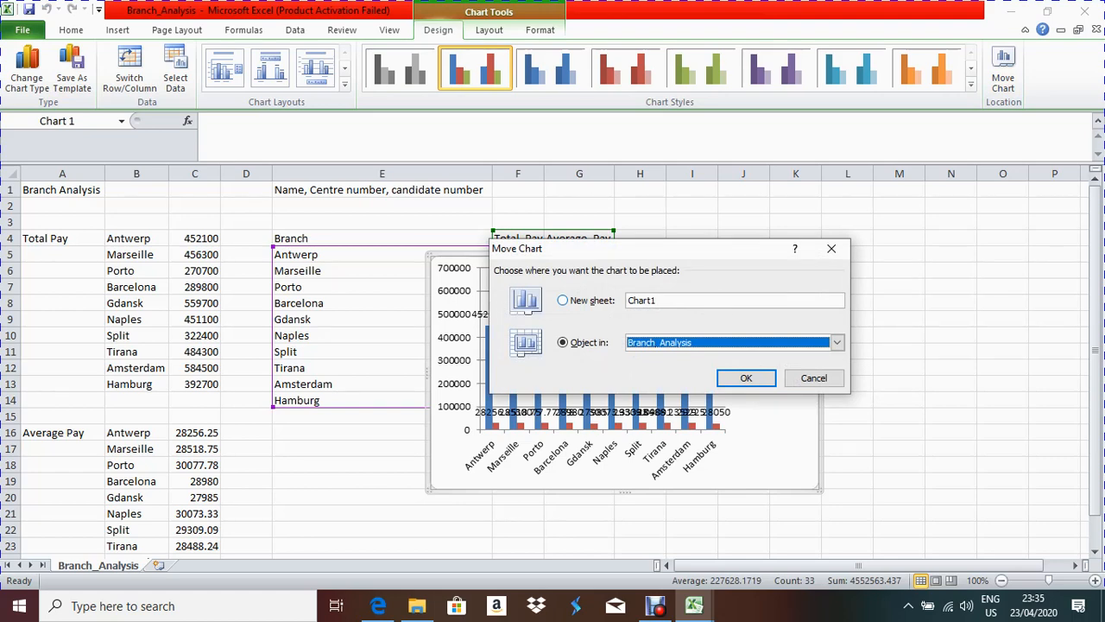
pyautogui.click(563, 301)
pyautogui.click(746, 379)
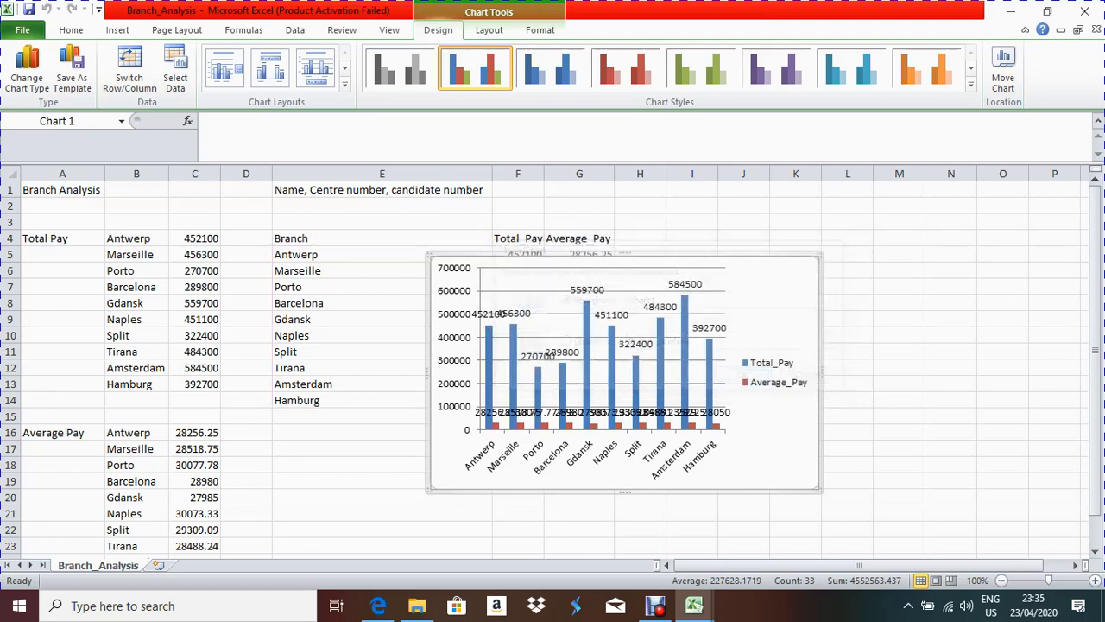
# Step: Scroll over the Chart1 sheet to check the axis labels, then deselect the chart
pyautogui.scroll(1, 545, 361)
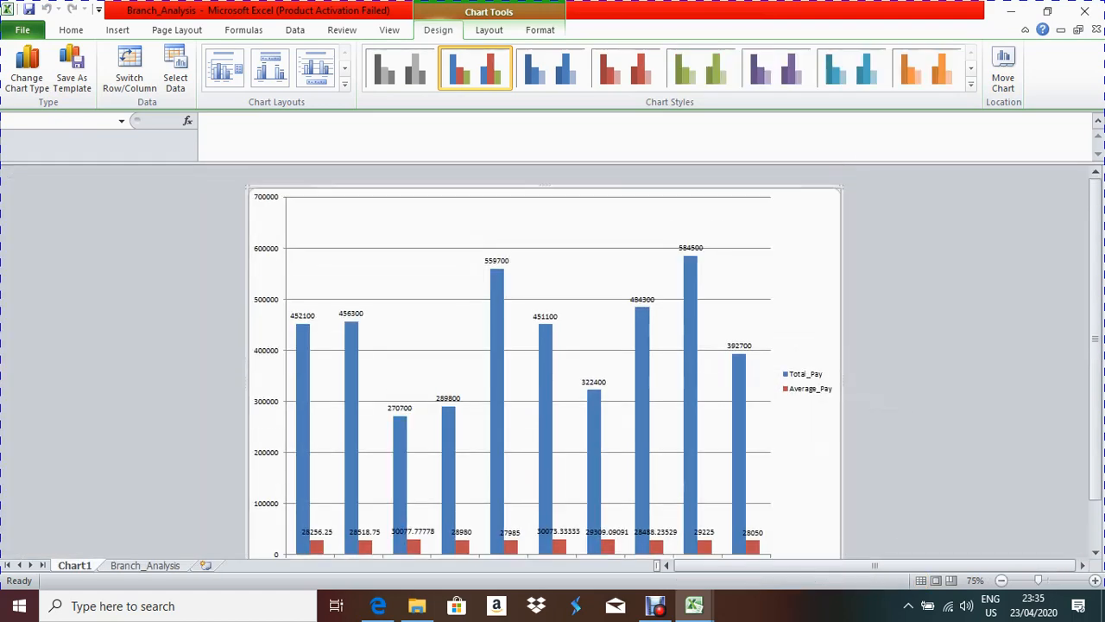
pyautogui.scroll(-2, 545, 361)
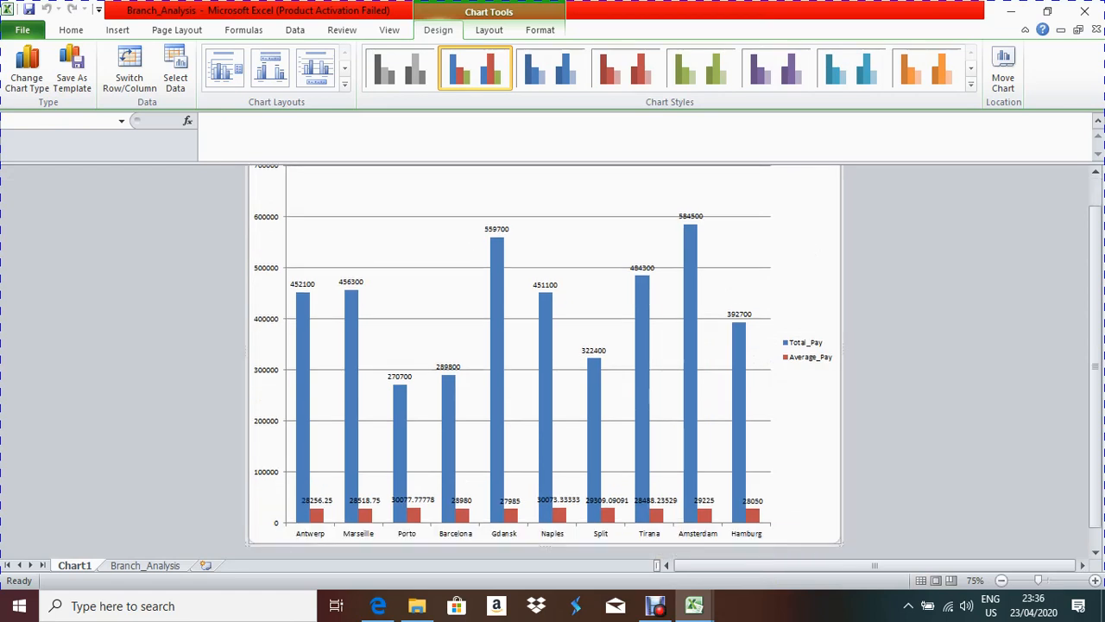
pyautogui.scroll(1, 341, 248)
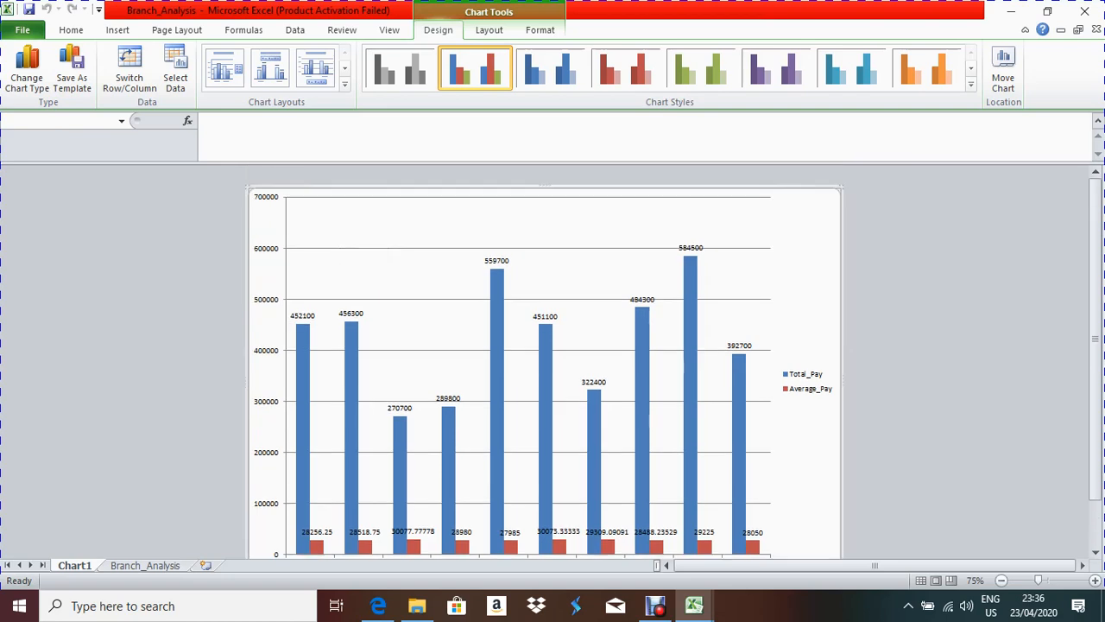
pyautogui.scroll(-1, 353, 301)
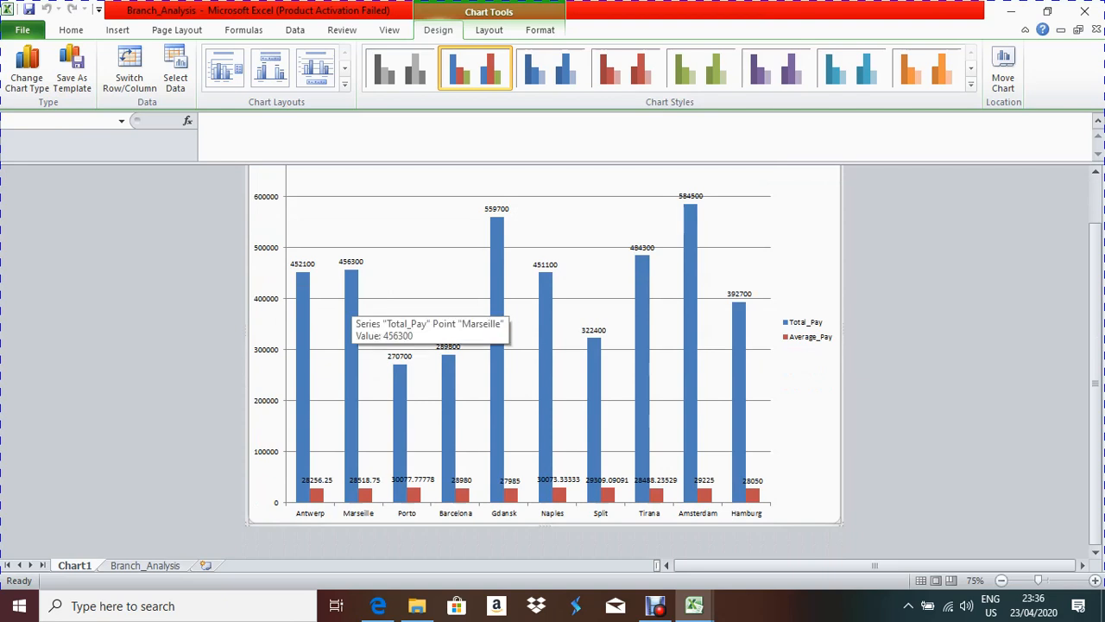
pyautogui.scroll(1, 352, 301)
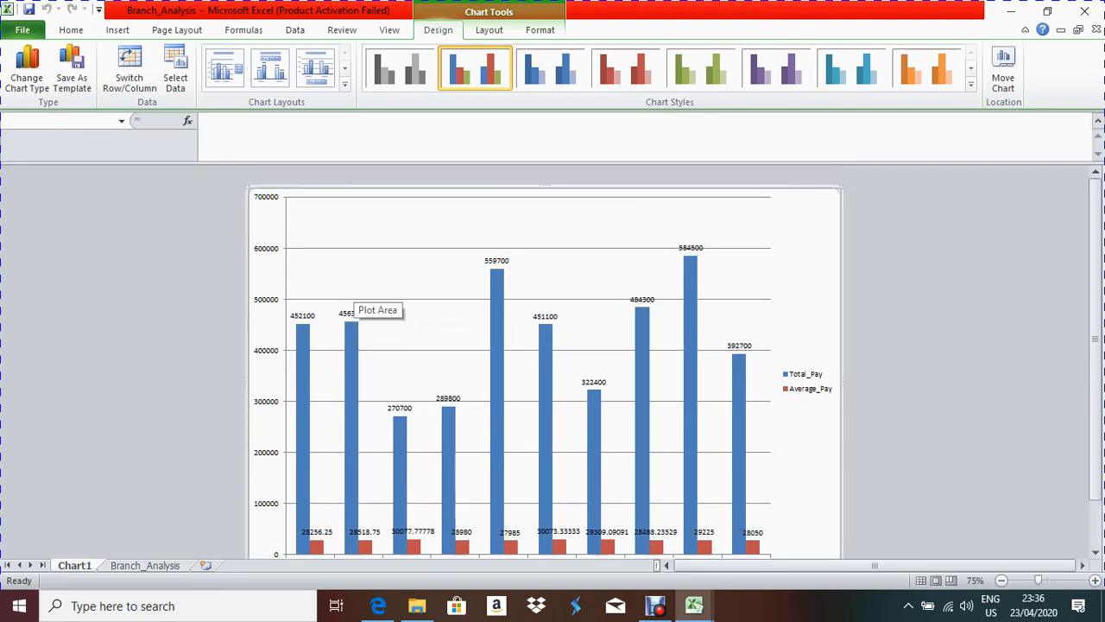
pyautogui.press('Escape')
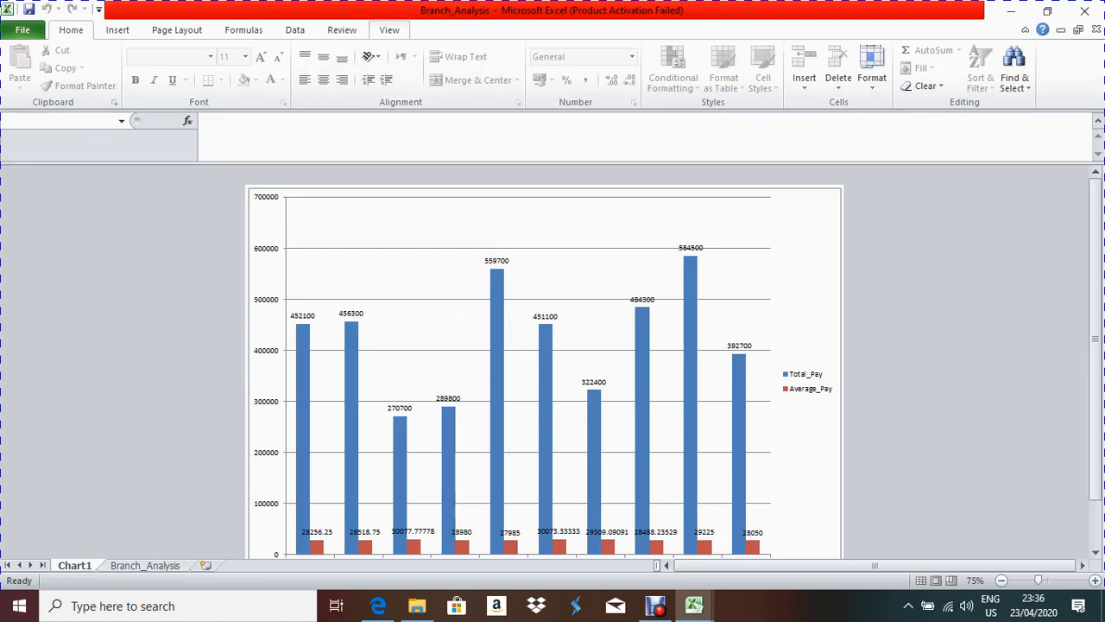
pyautogui.click(378, 605)
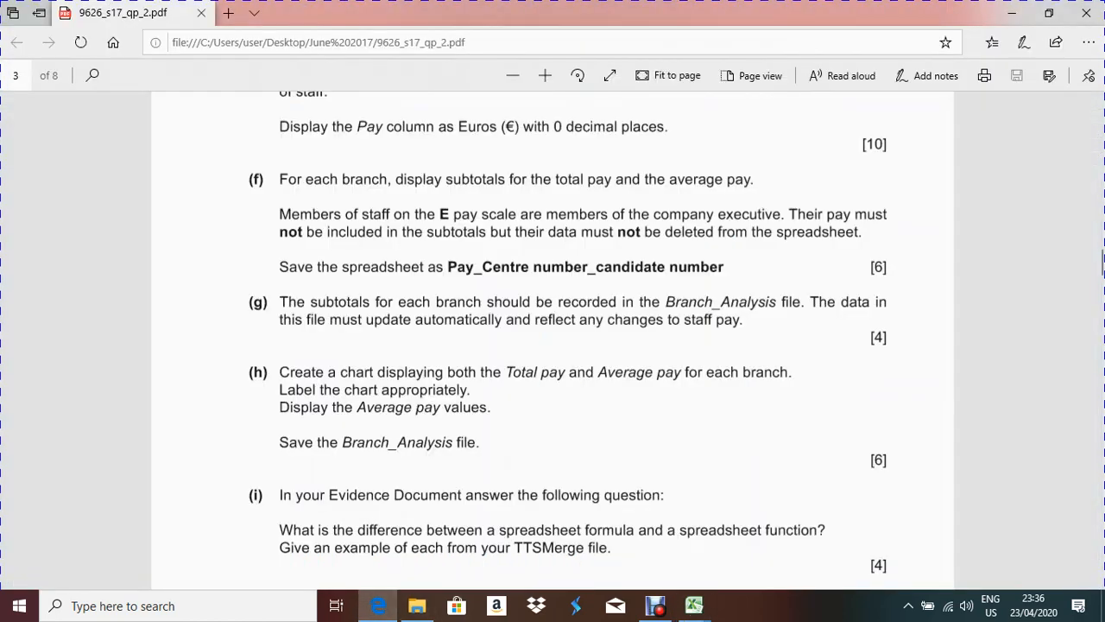
pyautogui.scroll(-1, 1103, 264)
pyautogui.scroll(-3, 1103, 263)
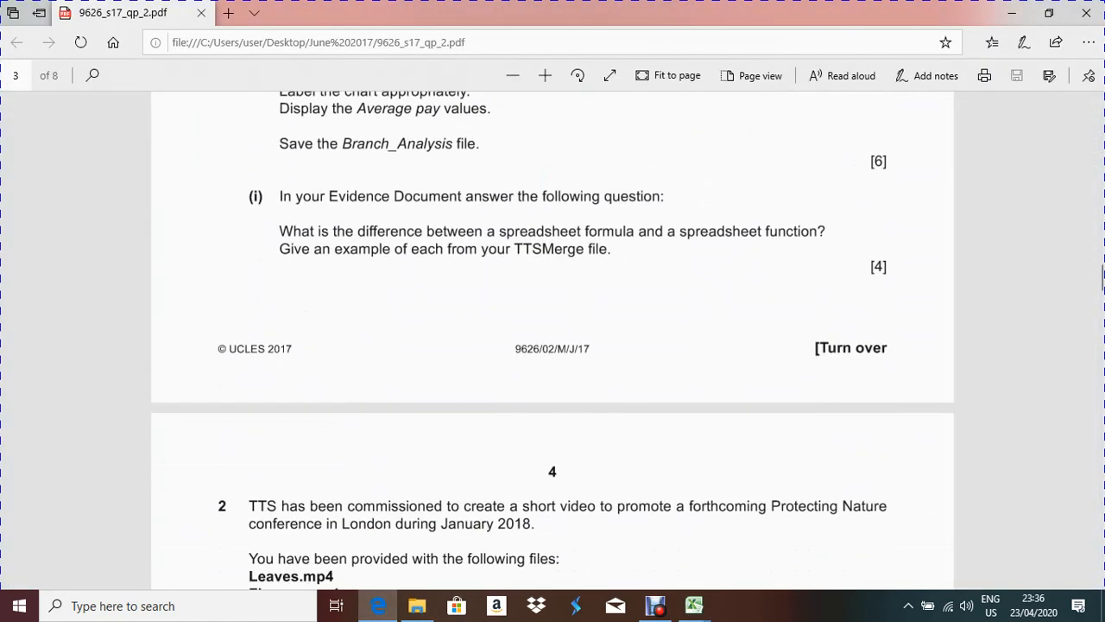
pyautogui.scroll(1, 1103, 276)
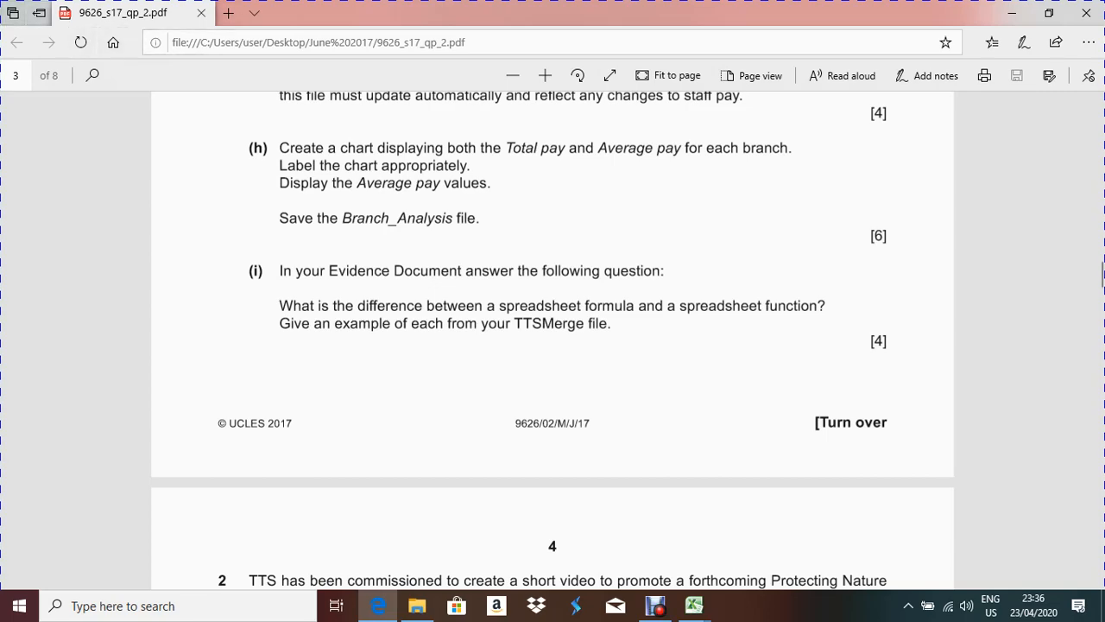
pyautogui.moveTo(694, 605)
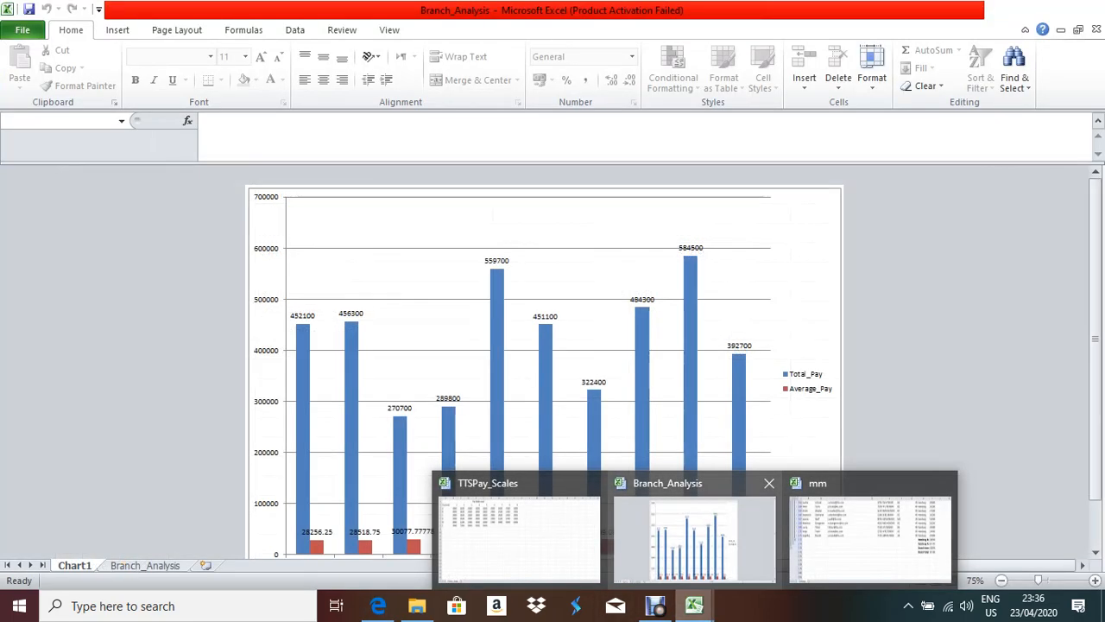
pyautogui.click(694, 535)
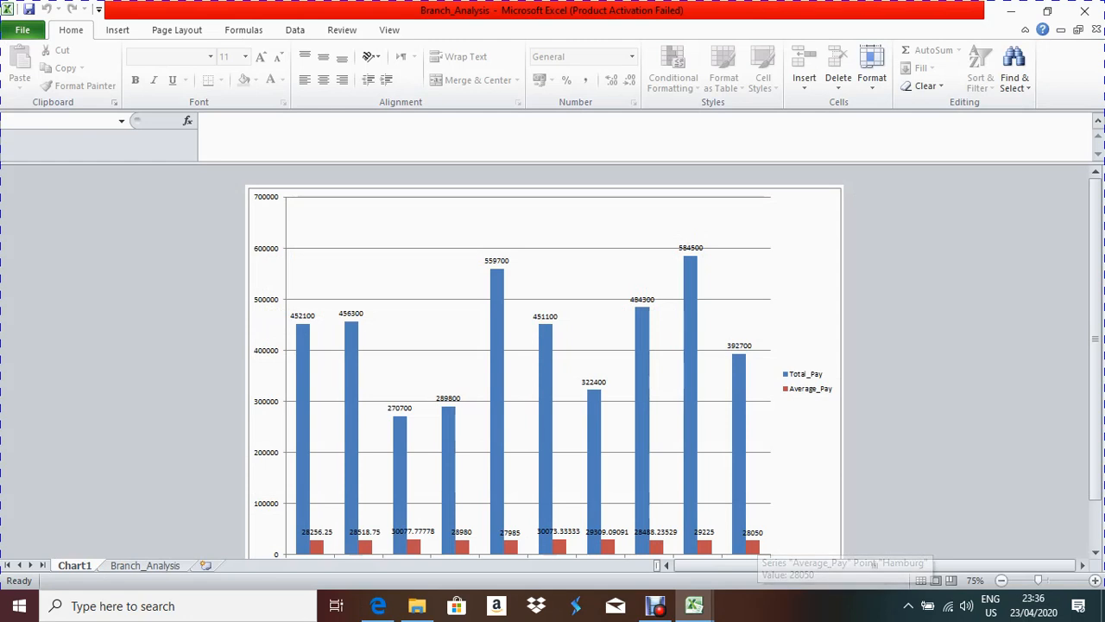